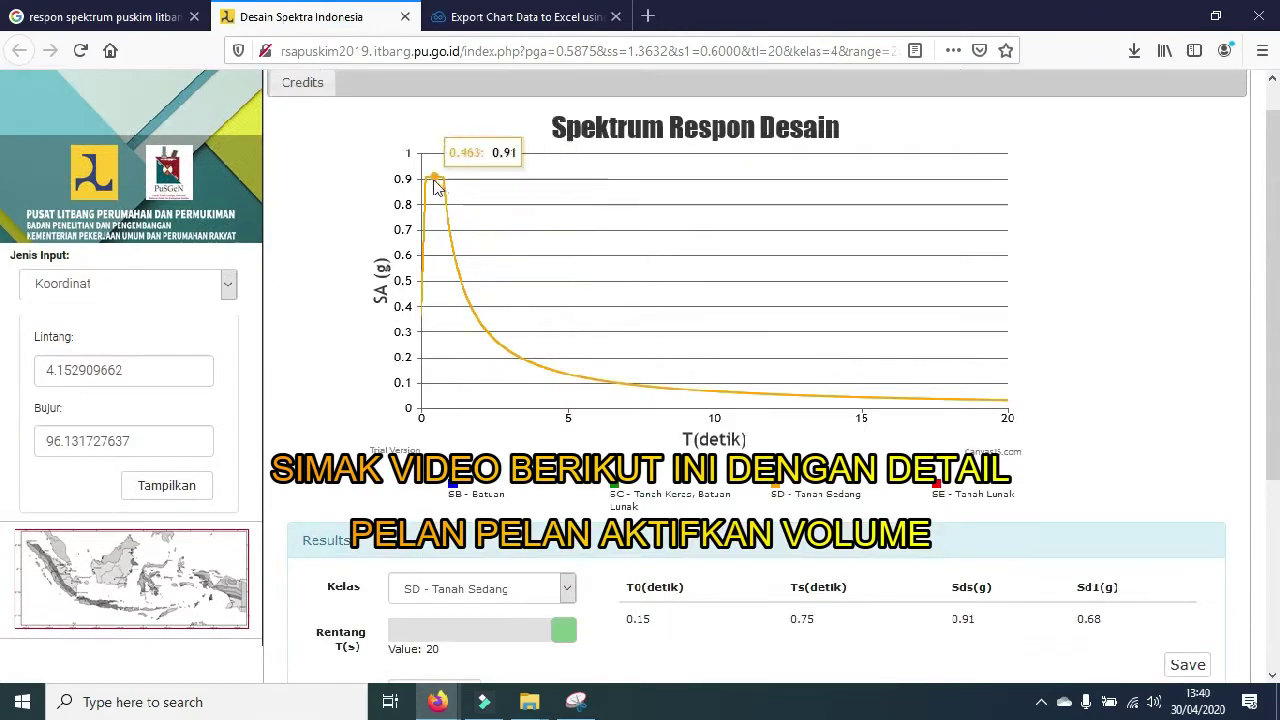
{"action": "scroll", "coordinate": [444, 197], "scroll_direction": "down", "scroll_amount": 3}
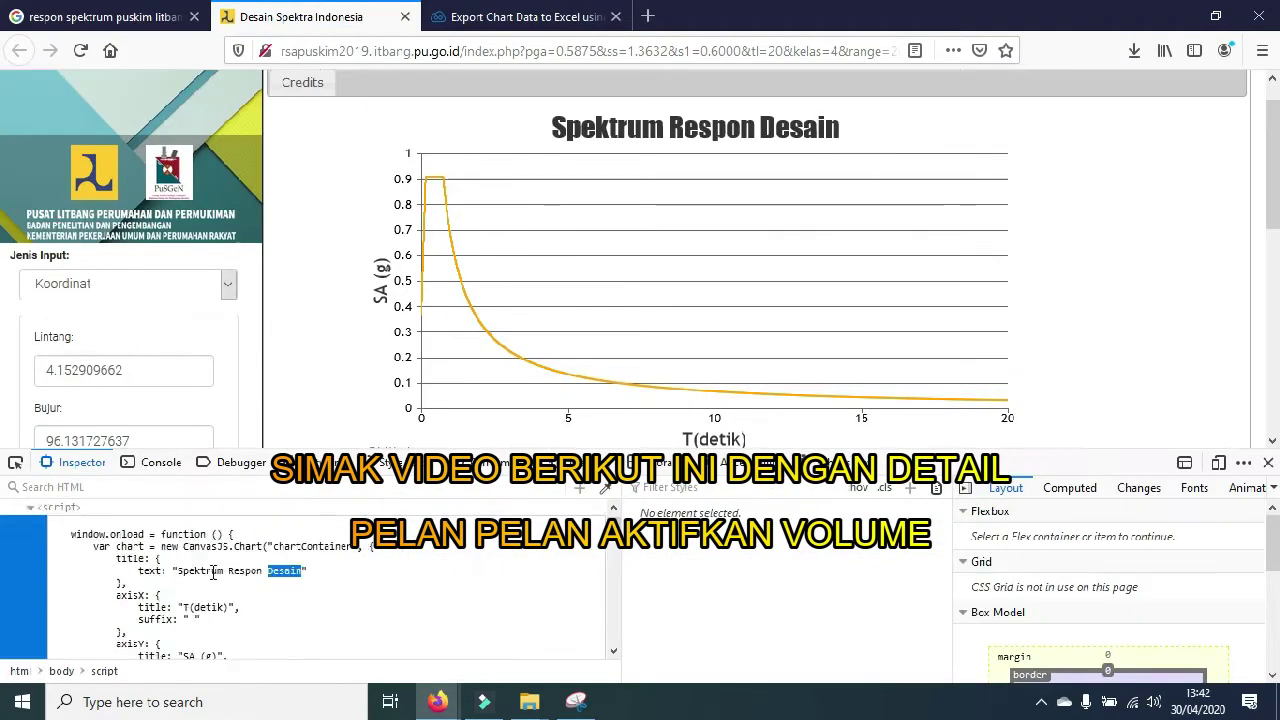
{"action": "scroll", "coordinate": [213, 572], "scroll_direction": "down", "scroll_amount": 5}
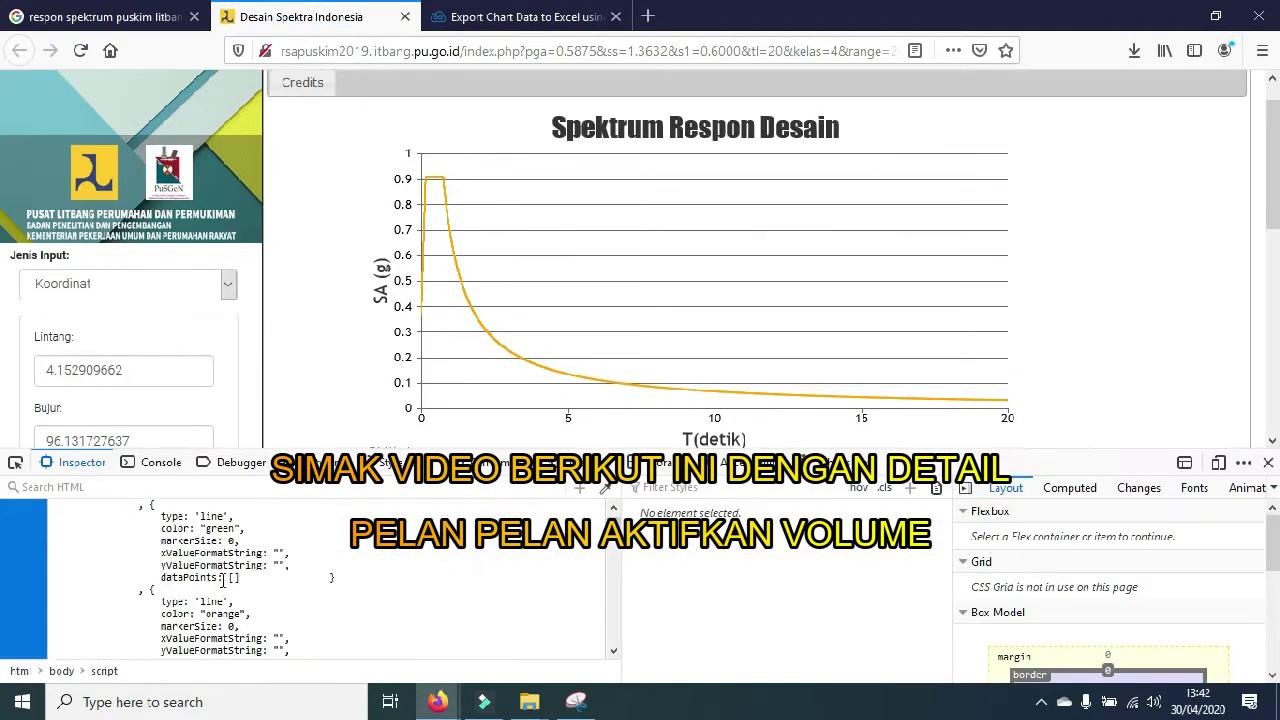
{"action": "scroll", "coordinate": [163, 572], "scroll_direction": "down", "scroll_amount": 5}
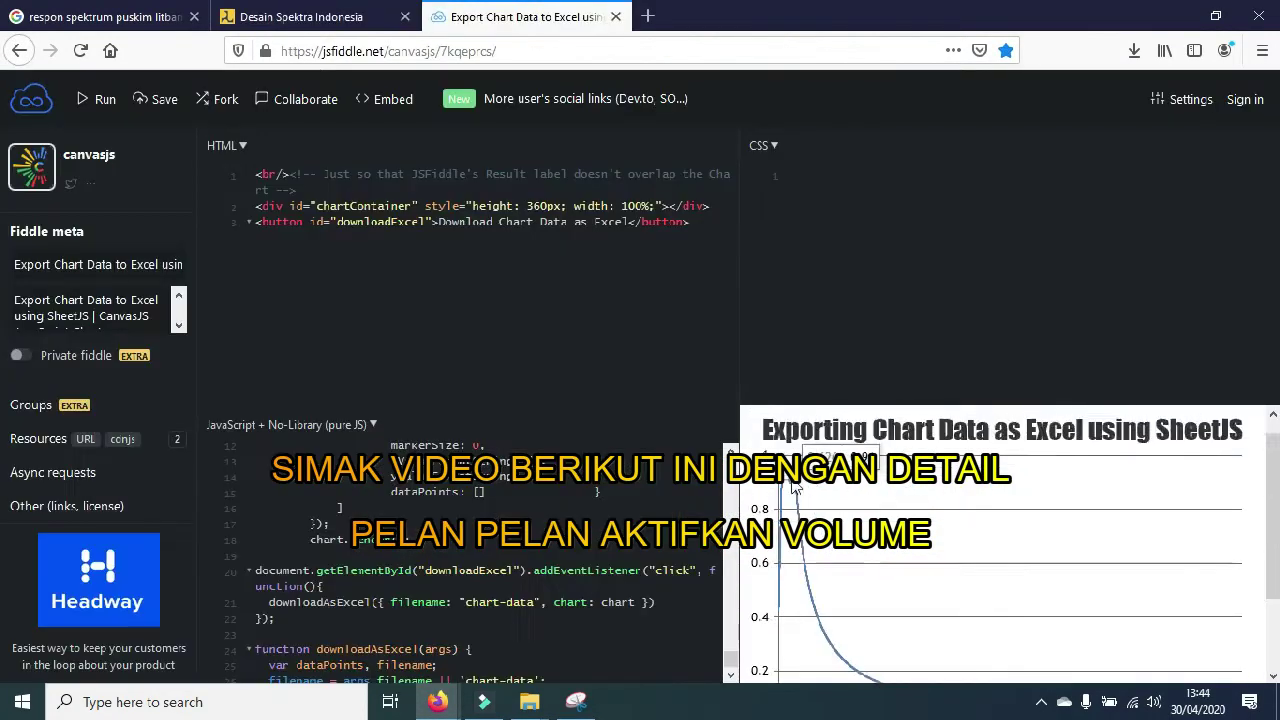
{"action": "left_click", "coordinate": [820, 668]}
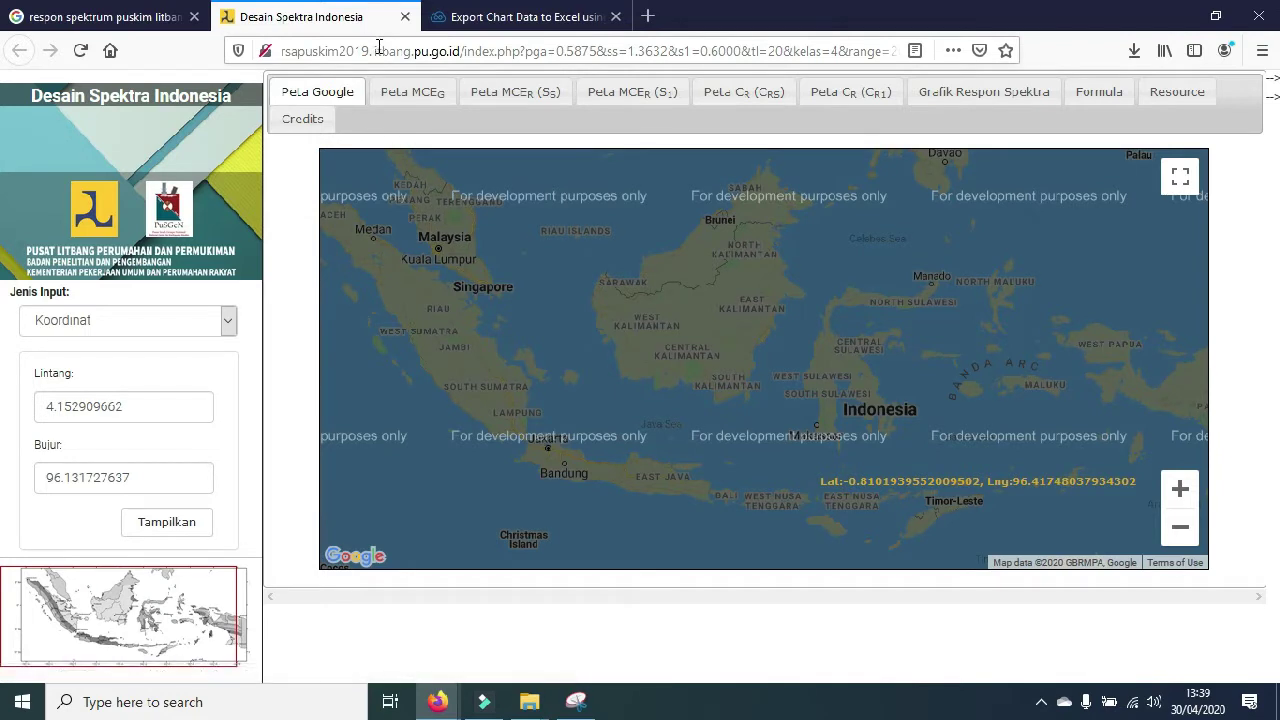
Step: Switch the input type to Nama Kota, choose the city Meulaboh and display its design response spectrum
{"action": "left_click", "coordinate": [228, 331]}
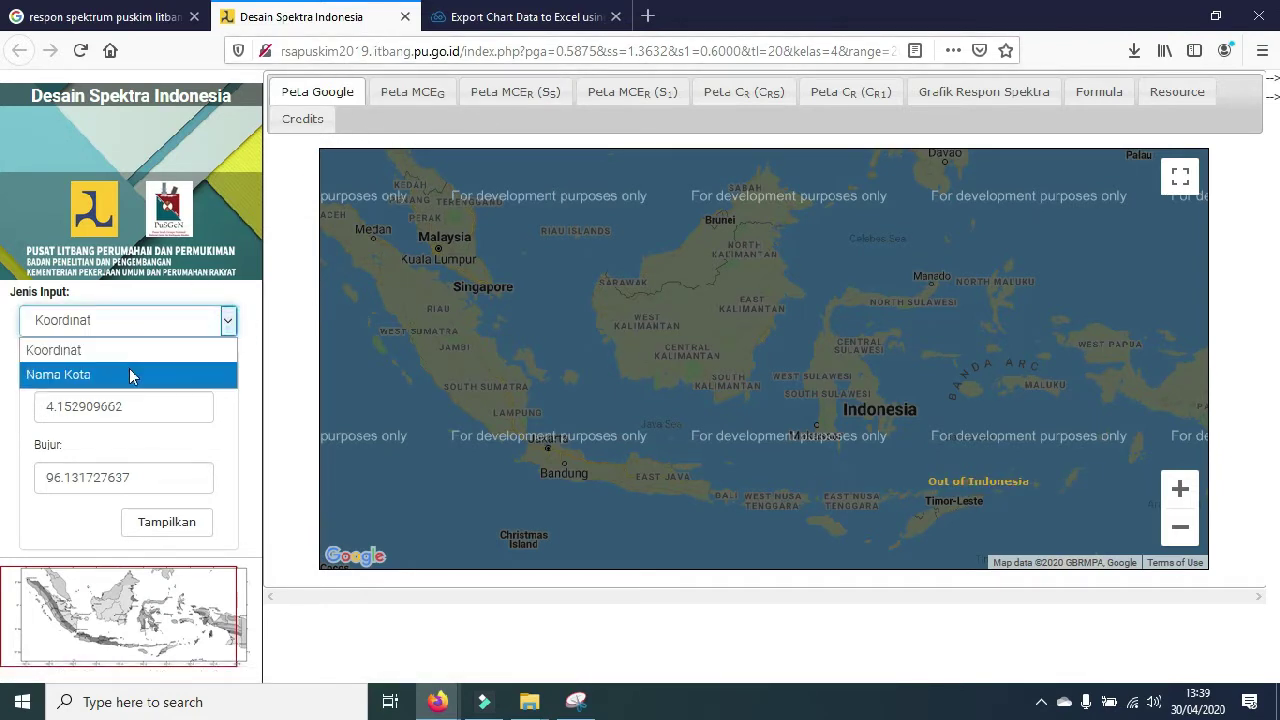
{"action": "left_click", "coordinate": [128, 375]}
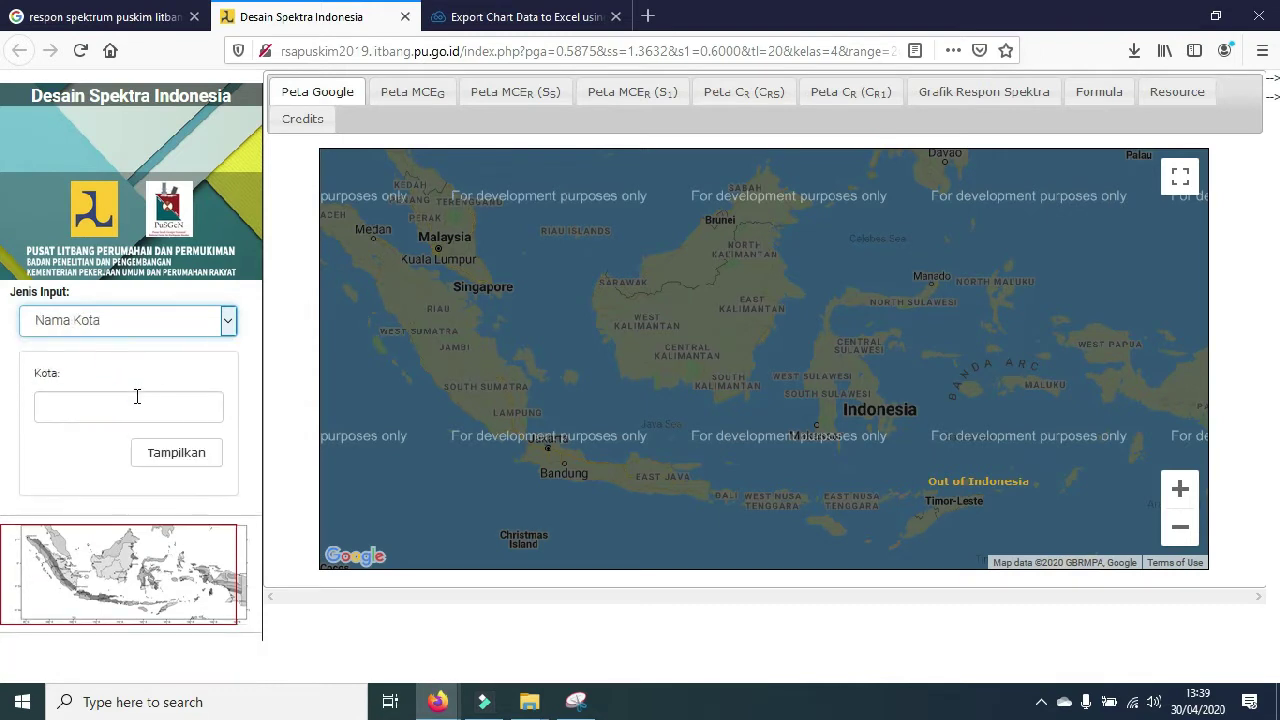
{"action": "left_click", "coordinate": [133, 407]}
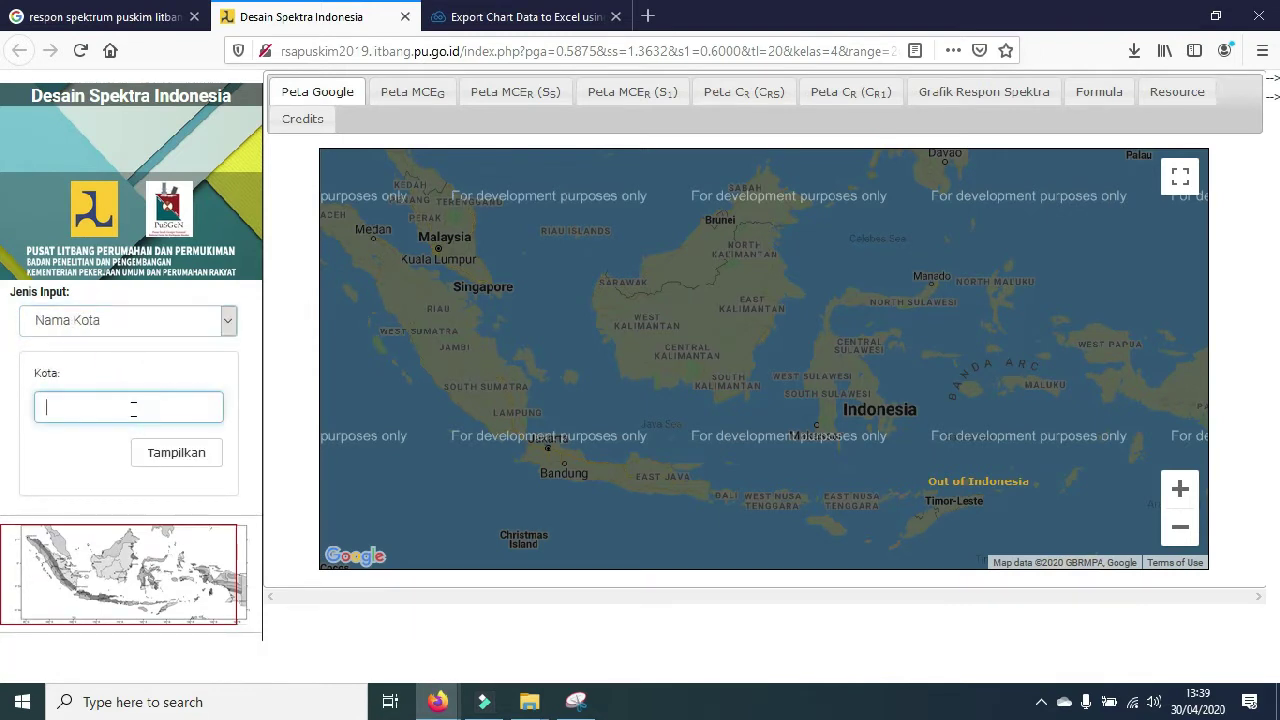
{"action": "type", "text": "Meu"}
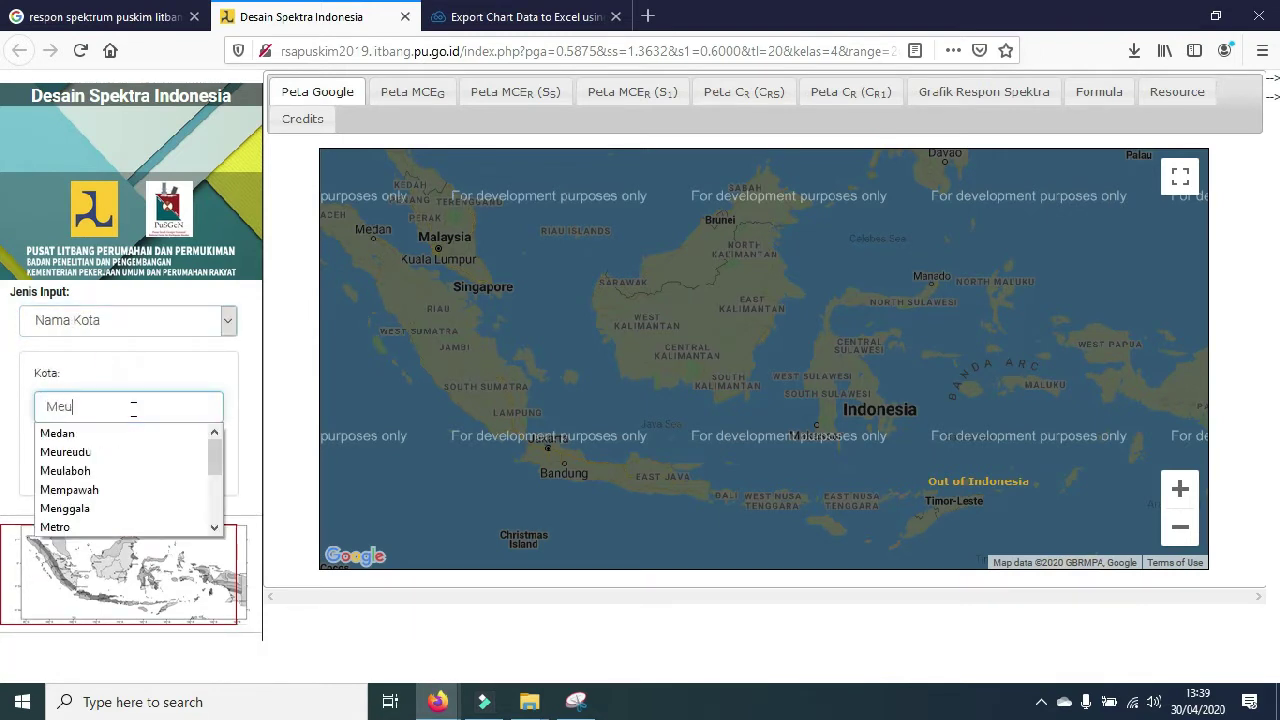
{"action": "left_click", "coordinate": [128, 452]}
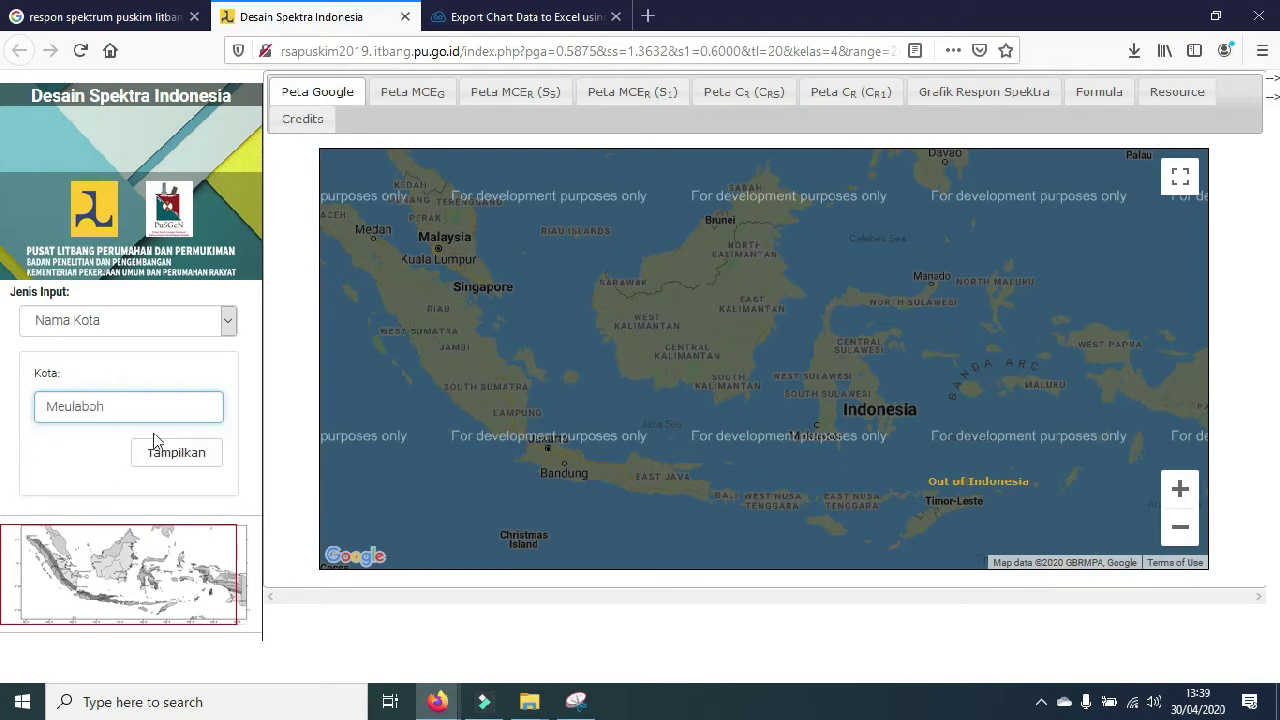
{"action": "left_click", "coordinate": [162, 455]}
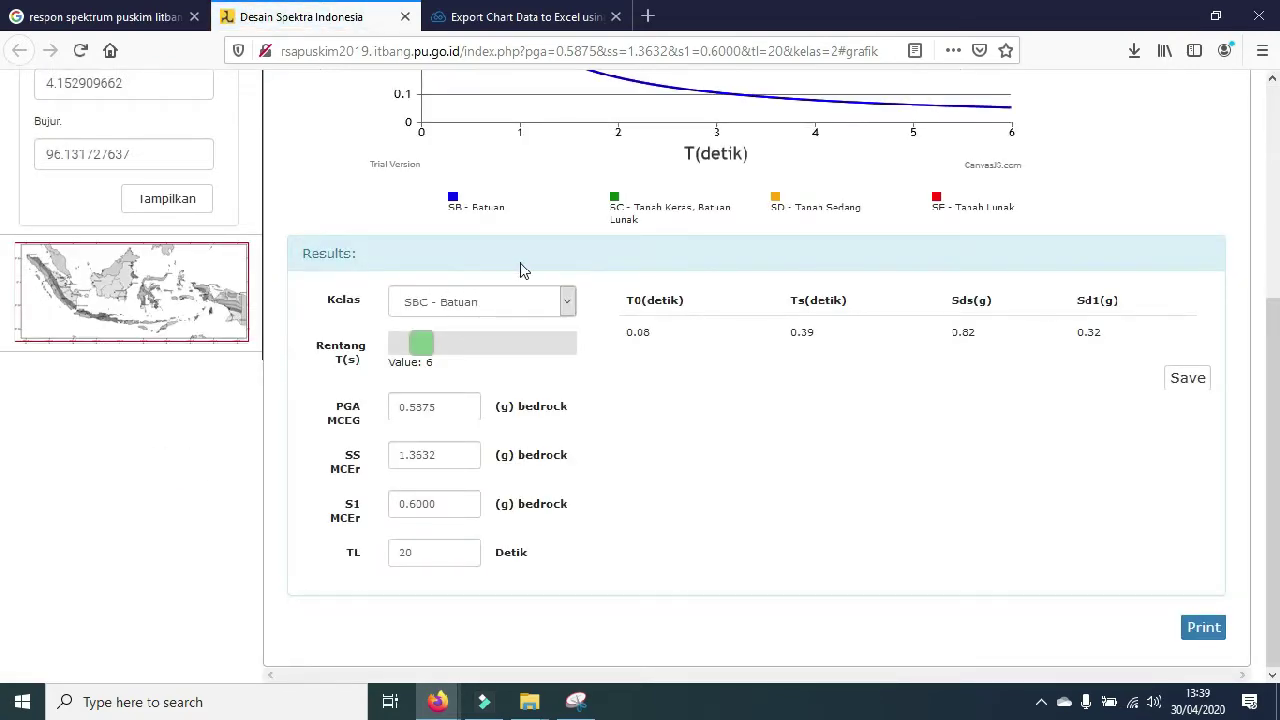
Step: Examine the Formula page's site coefficient tables and spectrum figure, and return to the response spectrum graph
{"action": "scroll", "coordinate": [523, 271], "scroll_direction": "up", "scroll_amount": 5}
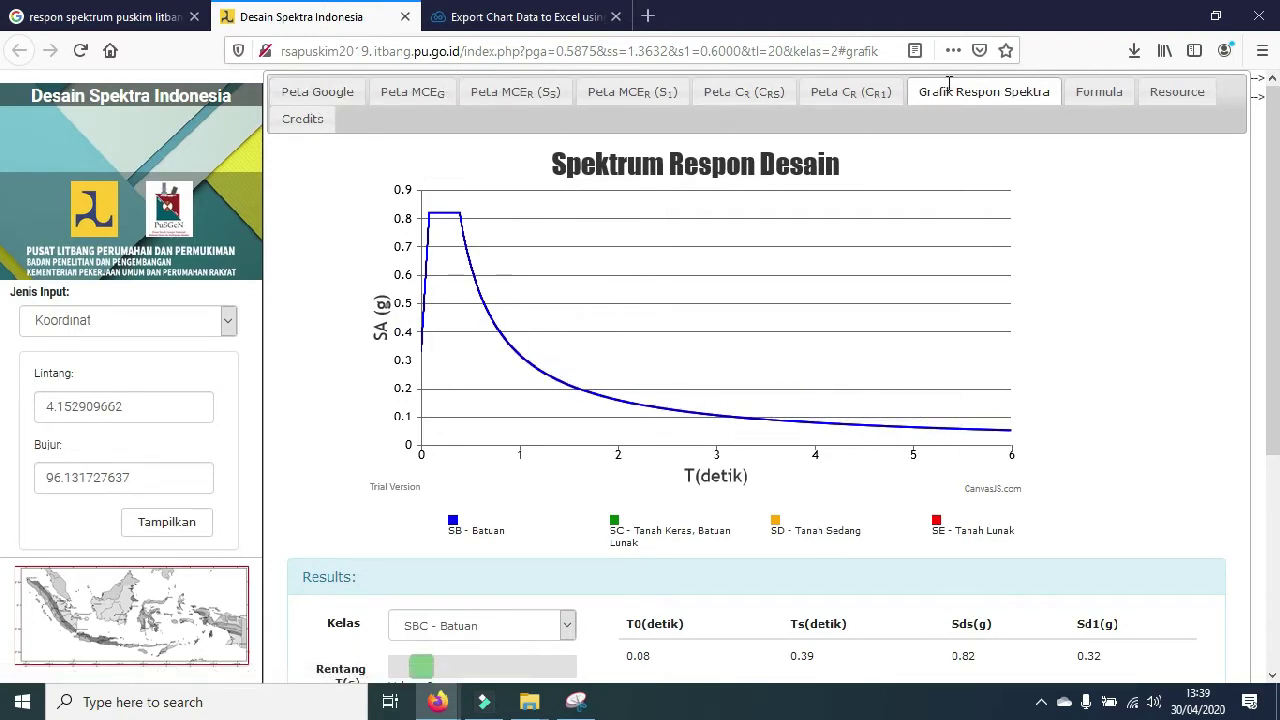
{"action": "left_click", "coordinate": [1092, 100]}
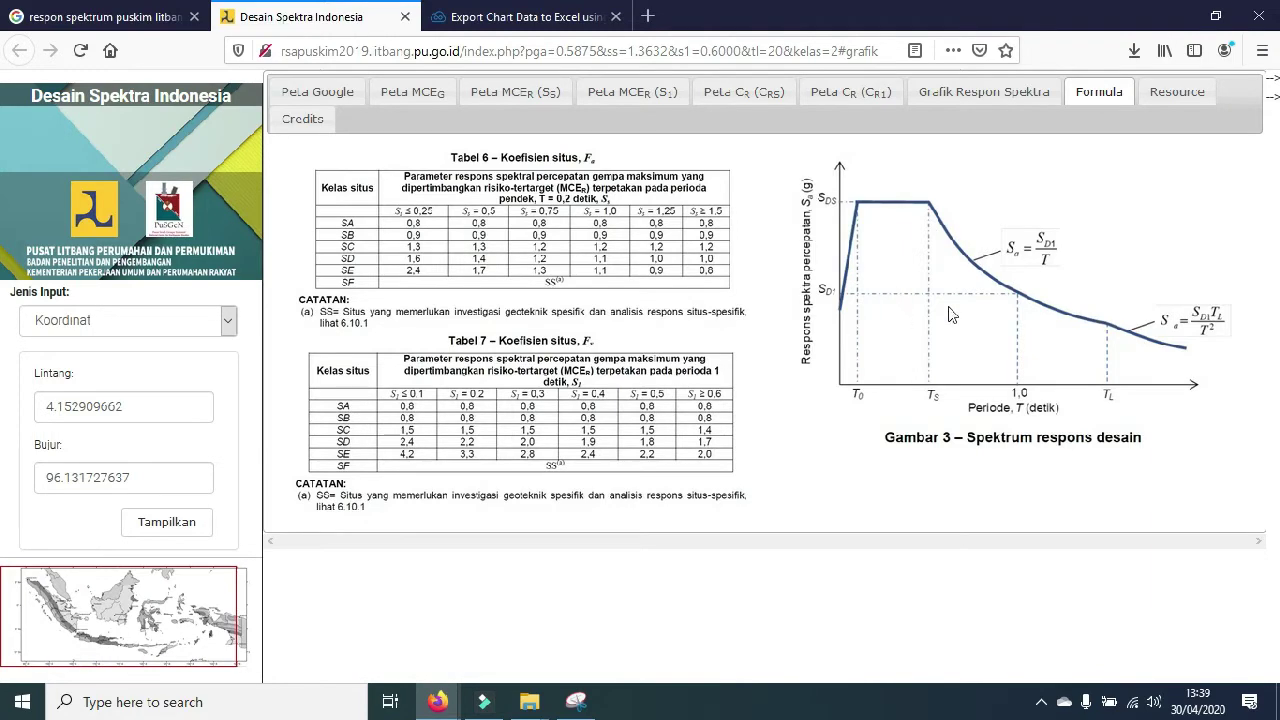
{"action": "left_click", "coordinate": [988, 98]}
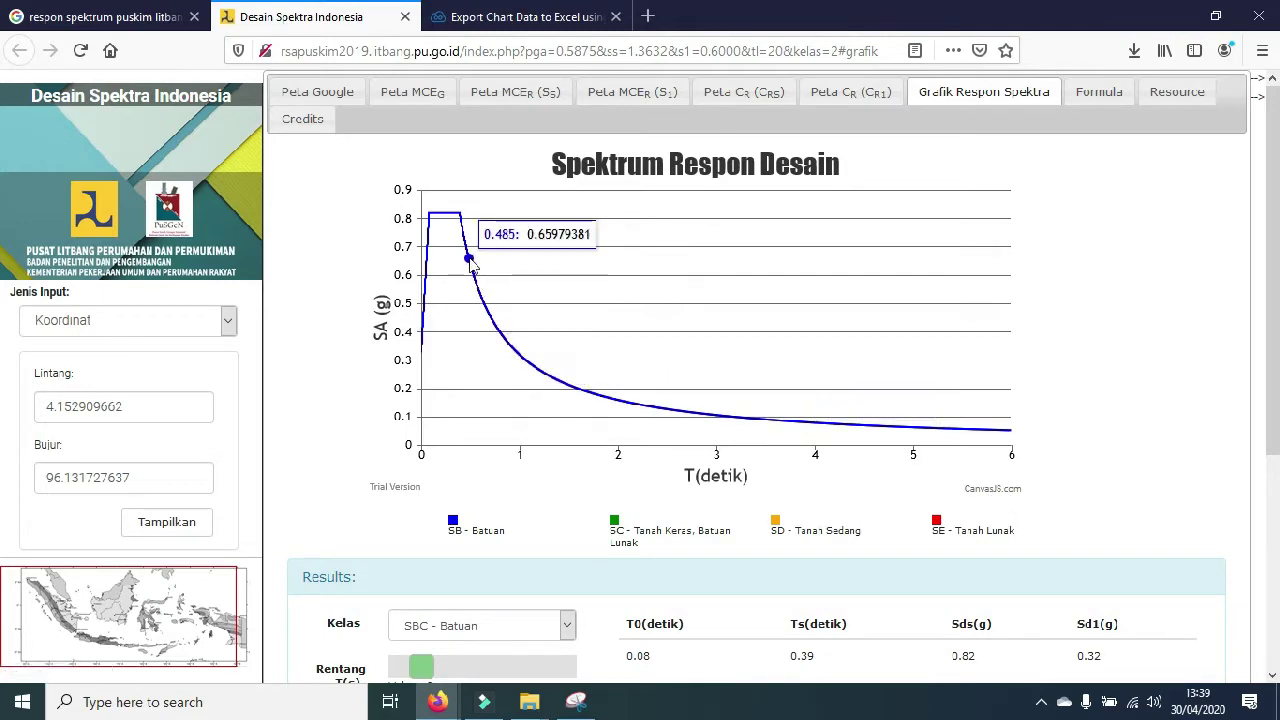
{"action": "scroll", "coordinate": [471, 266], "scroll_direction": "down", "scroll_amount": 3}
{"action": "scroll", "coordinate": [471, 266], "scroll_direction": "up", "scroll_amount": 3}
Step: Set the site class of the spectrum results to SD - Tanah Sedang
{"action": "scroll", "coordinate": [472, 265], "scroll_direction": "down", "scroll_amount": 2}
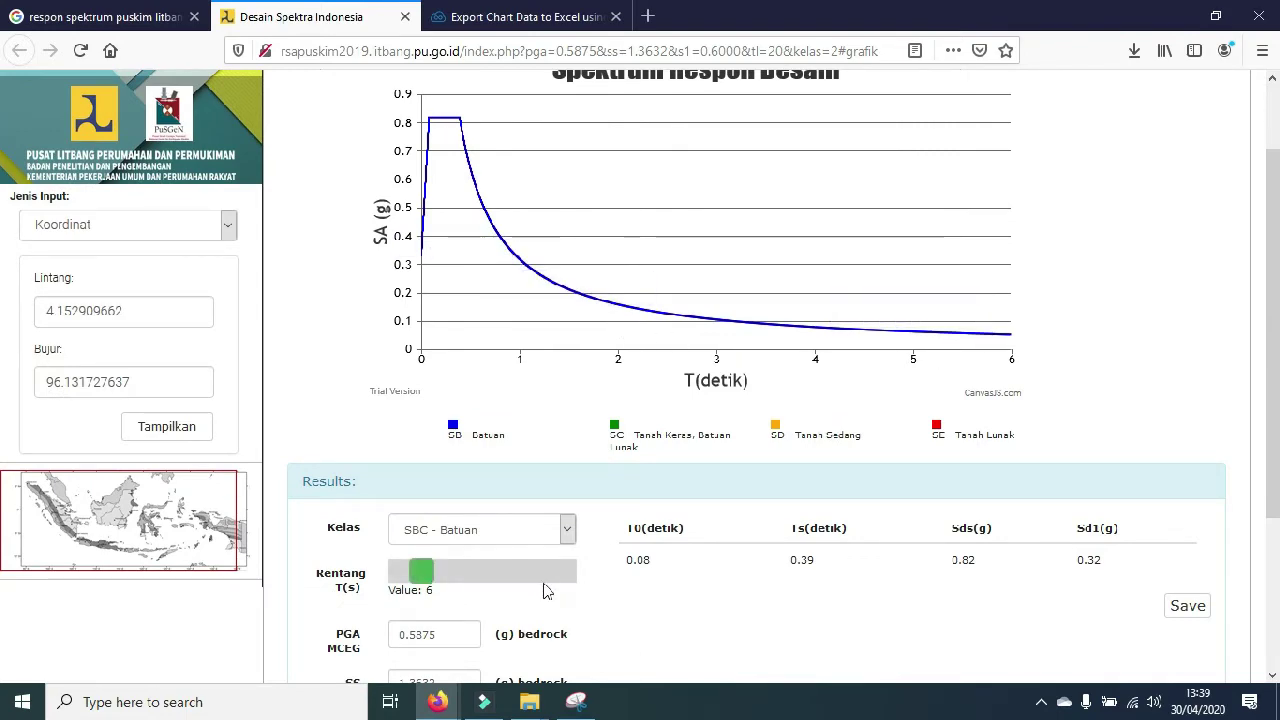
{"action": "scroll", "coordinate": [570, 500], "scroll_direction": "down", "scroll_amount": 2}
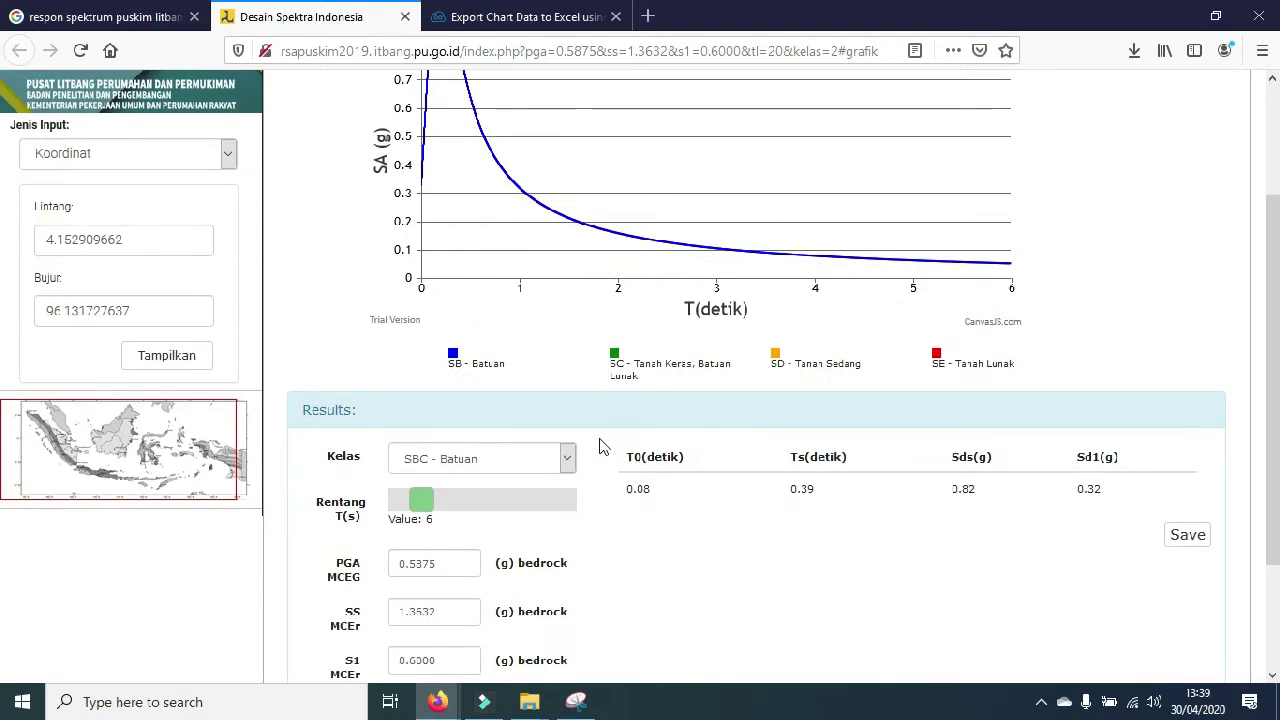
{"action": "left_click", "coordinate": [572, 445]}
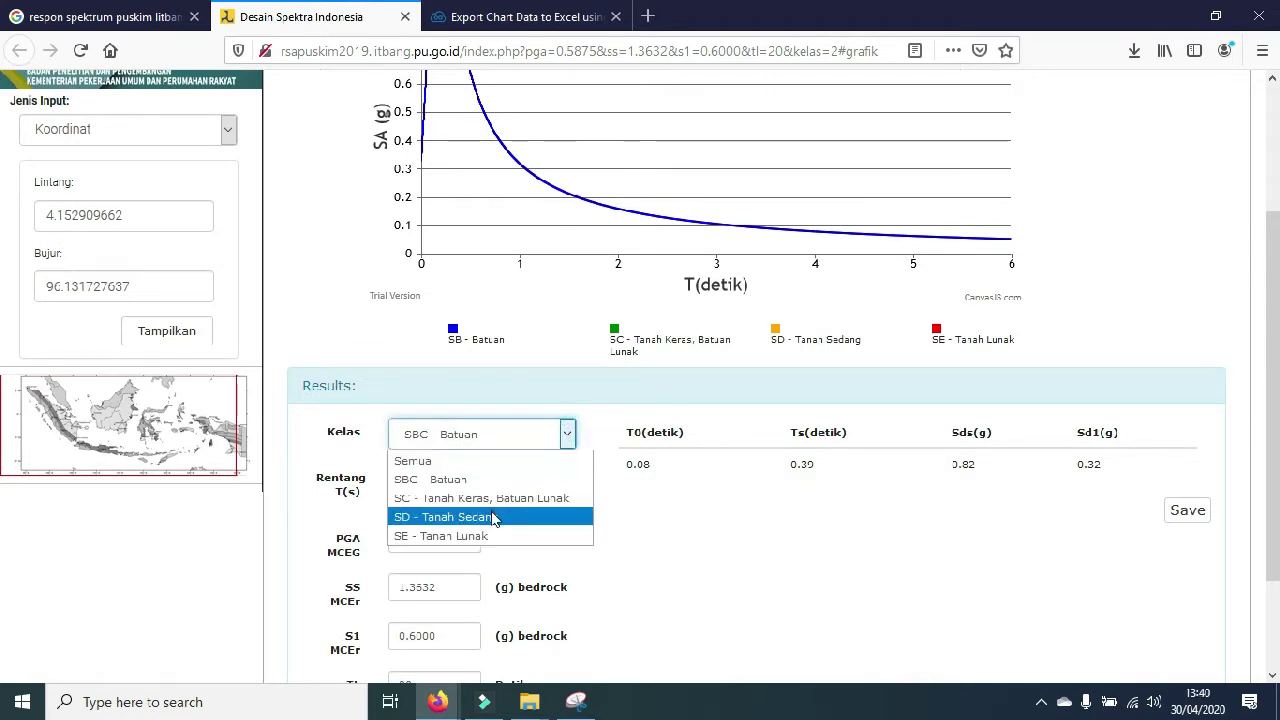
{"action": "left_click", "coordinate": [490, 517]}
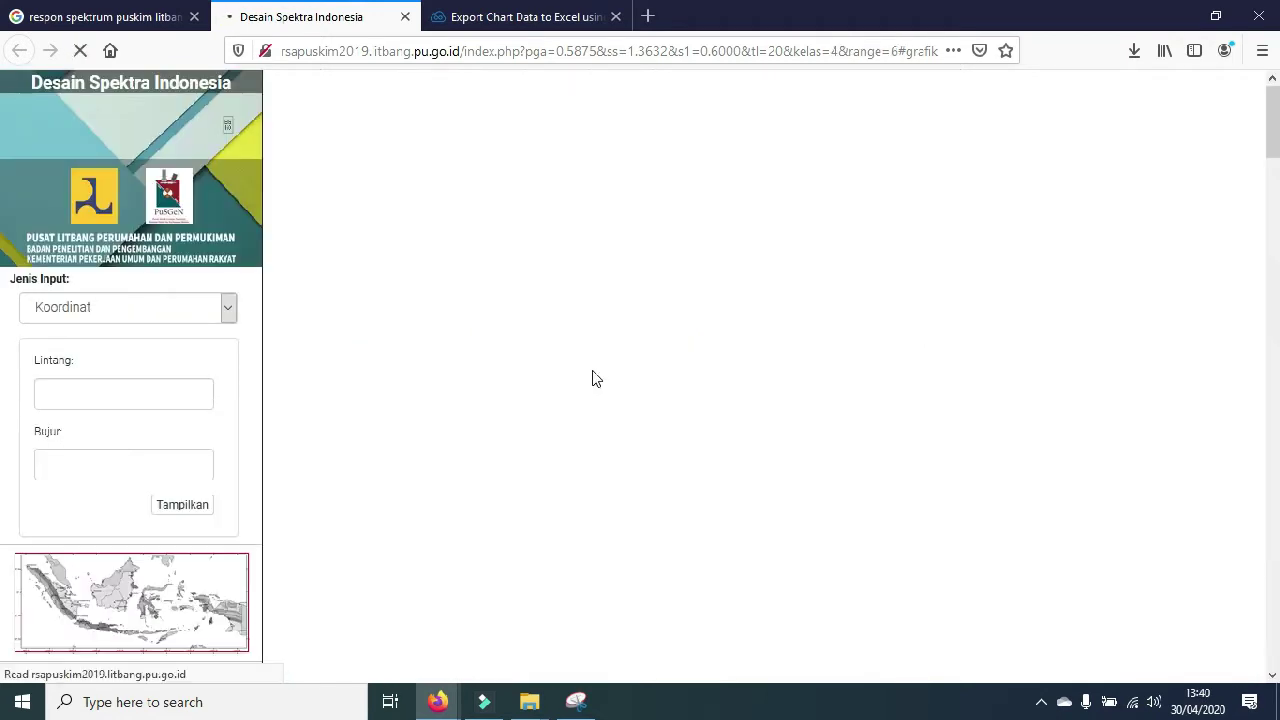
Step: Extend the period range Rentang T(s) of the SD spectrum to 20
{"action": "scroll", "coordinate": [607, 331], "scroll_direction": "up", "scroll_amount": 4}
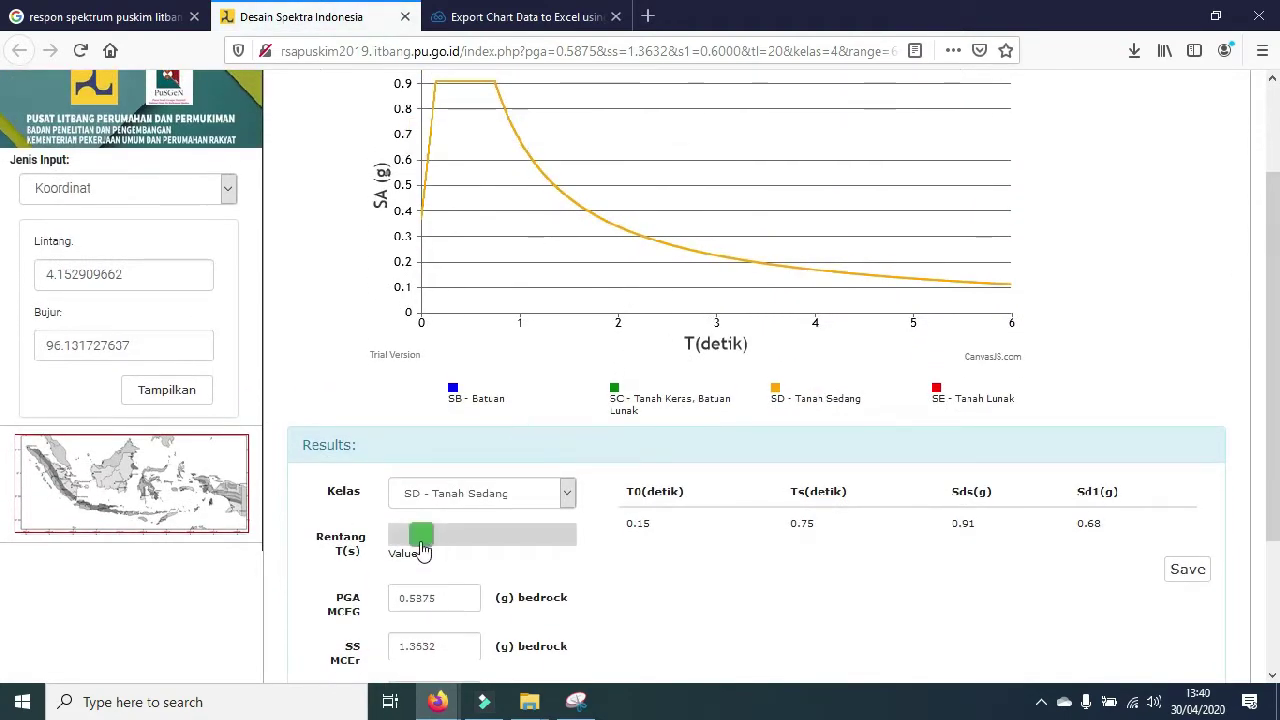
{"action": "left_click_drag", "start_coordinate": [422, 541], "coordinate": [490, 548]}
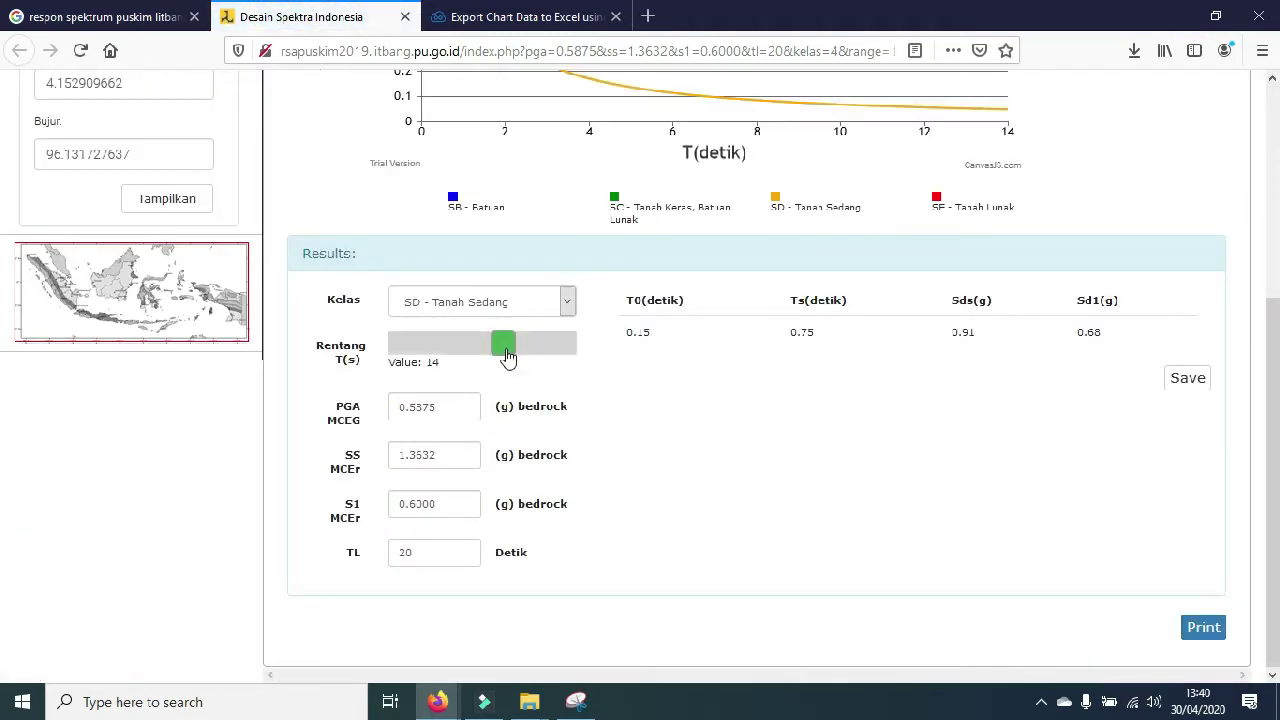
{"action": "left_click_drag", "start_coordinate": [508, 357], "coordinate": [575, 348]}
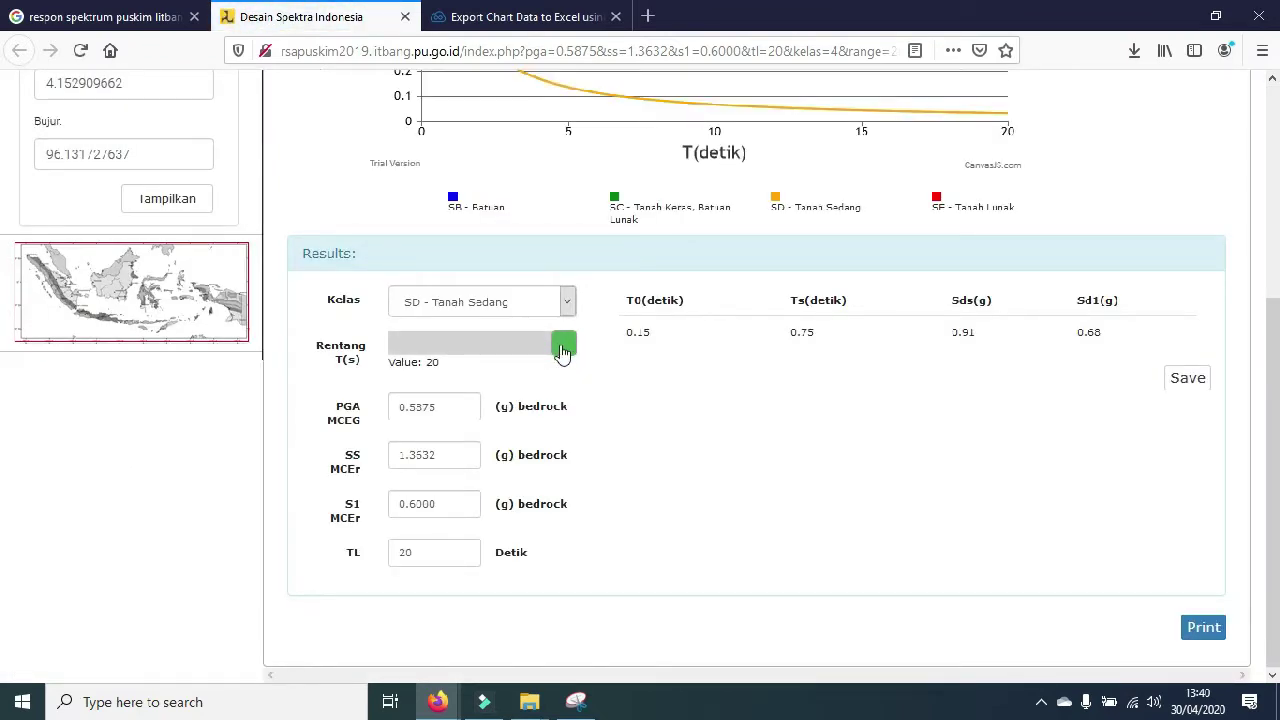
Step: Review the extended spectrum graph and its parameters, and inspect the chart's curve in the page's HTML
{"action": "scroll", "coordinate": [610, 175], "scroll_direction": "up", "scroll_amount": 3}
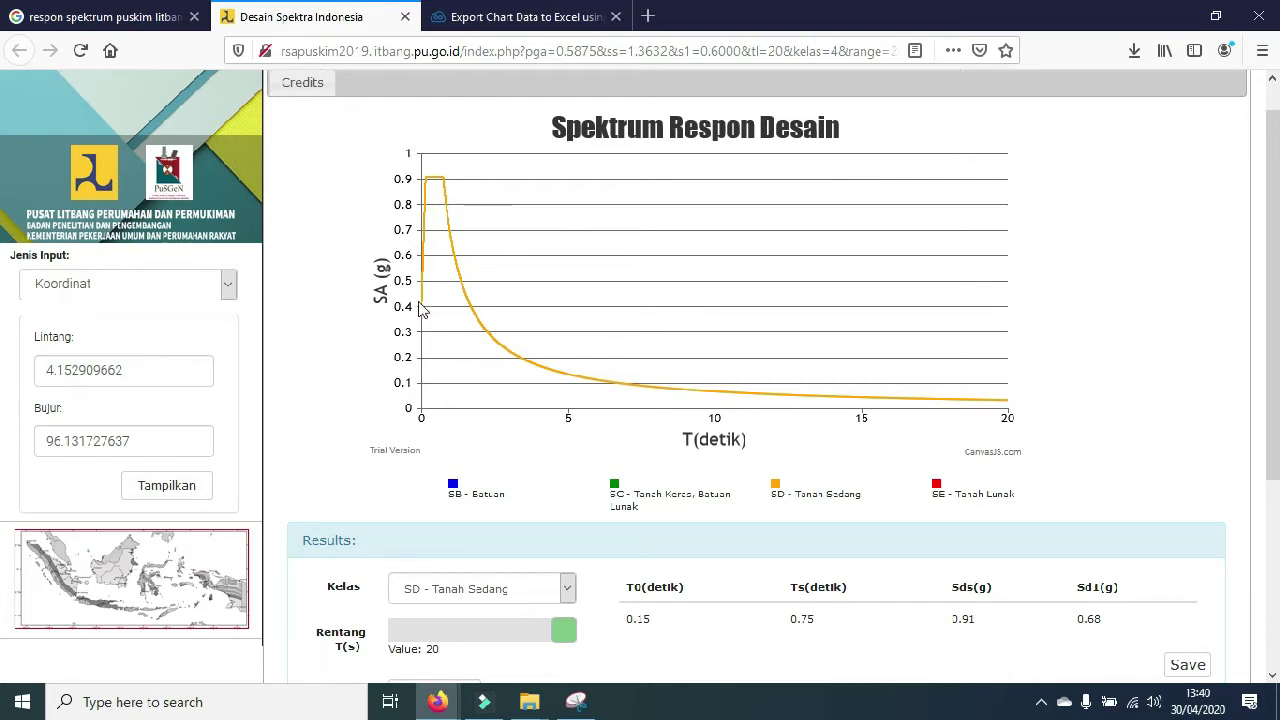
{"action": "scroll", "coordinate": [506, 266], "scroll_direction": "down", "scroll_amount": 3}
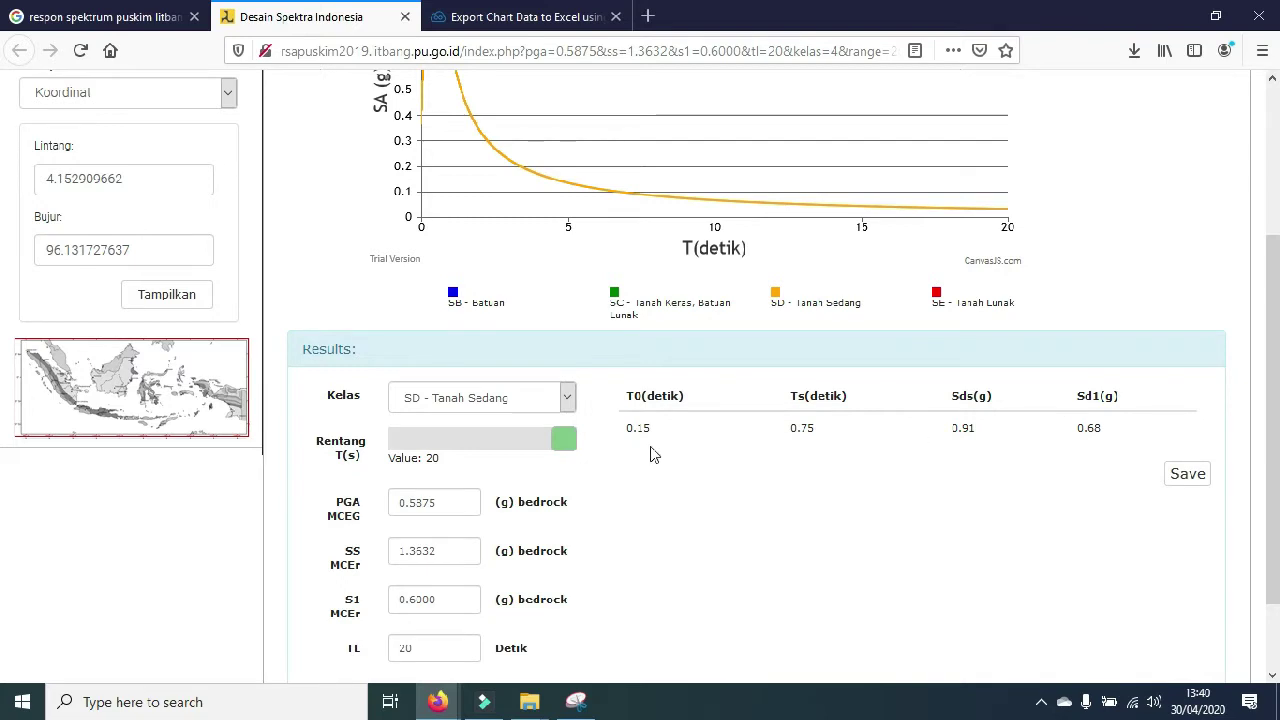
{"action": "scroll", "coordinate": [652, 452], "scroll_direction": "up", "scroll_amount": 3}
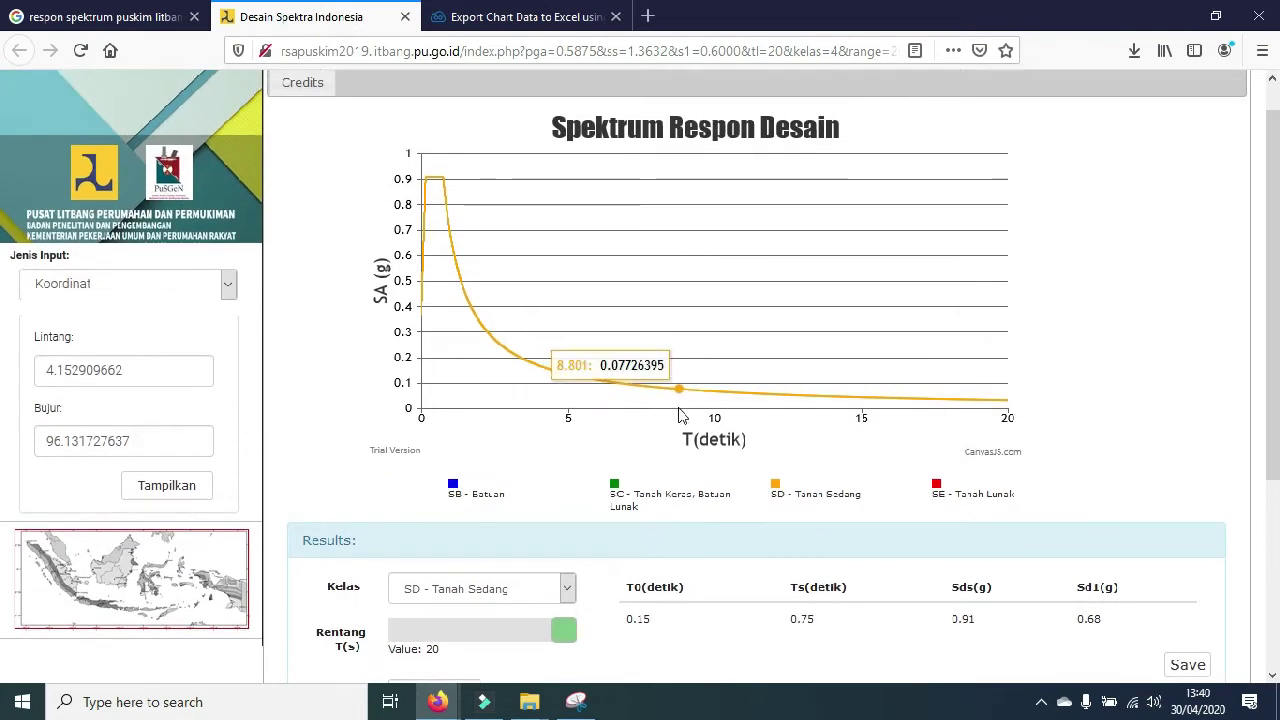
{"action": "right_click", "coordinate": [450, 216]}
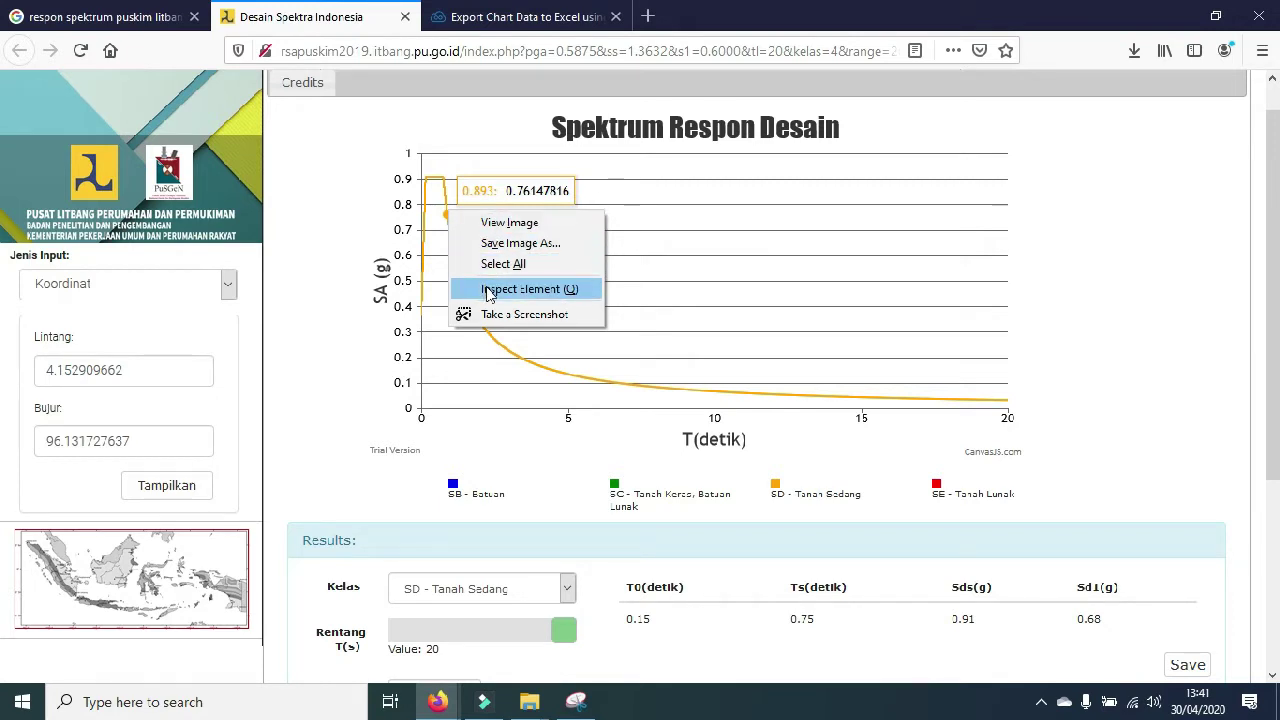
{"action": "right_click", "coordinate": [446, 196]}
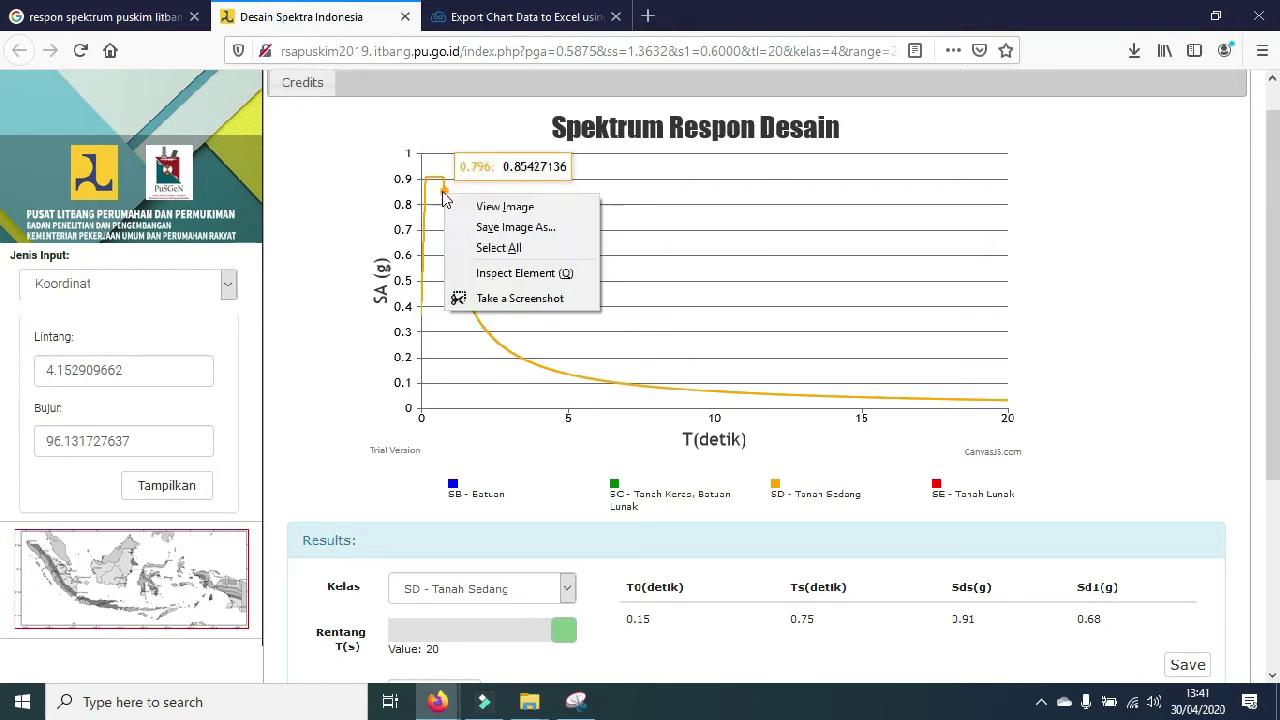
{"action": "left_click", "coordinate": [492, 273]}
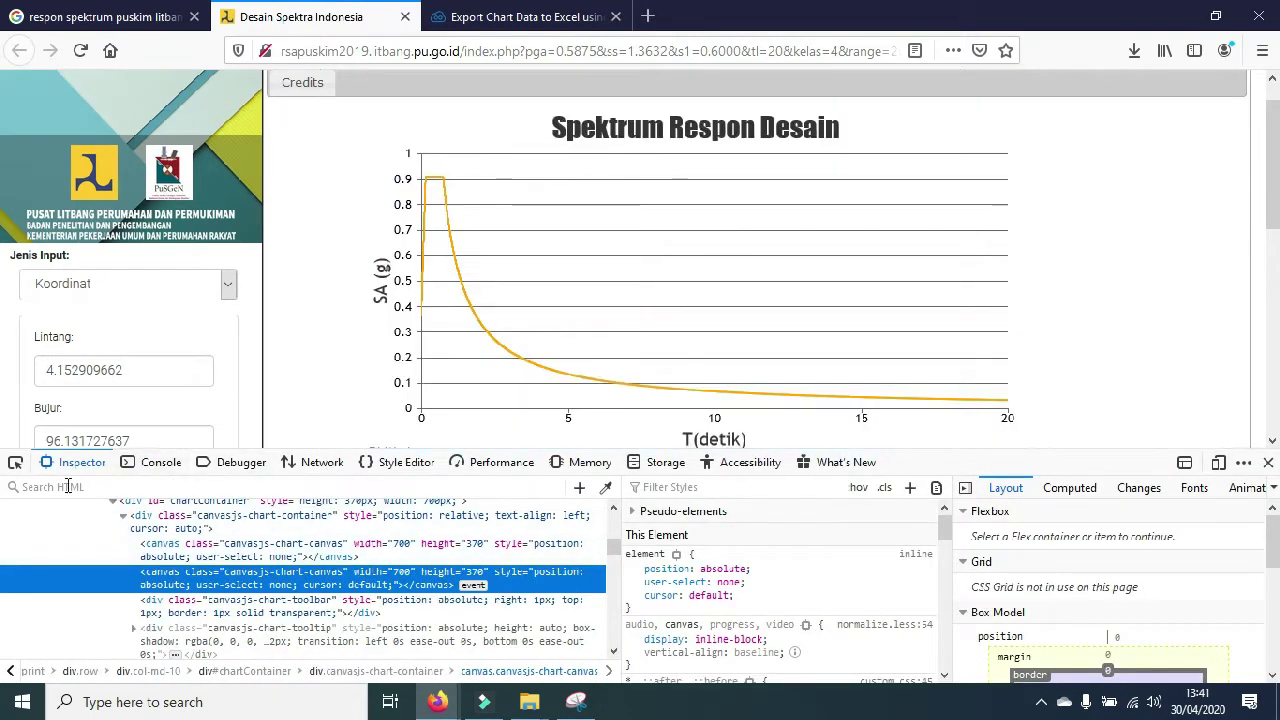
Step: Expand the inline script right after the canvasjs.min.js reference near the end of the HTML body, and open its code for editing
{"action": "scroll", "coordinate": [268, 570], "scroll_direction": "down", "scroll_amount": 5}
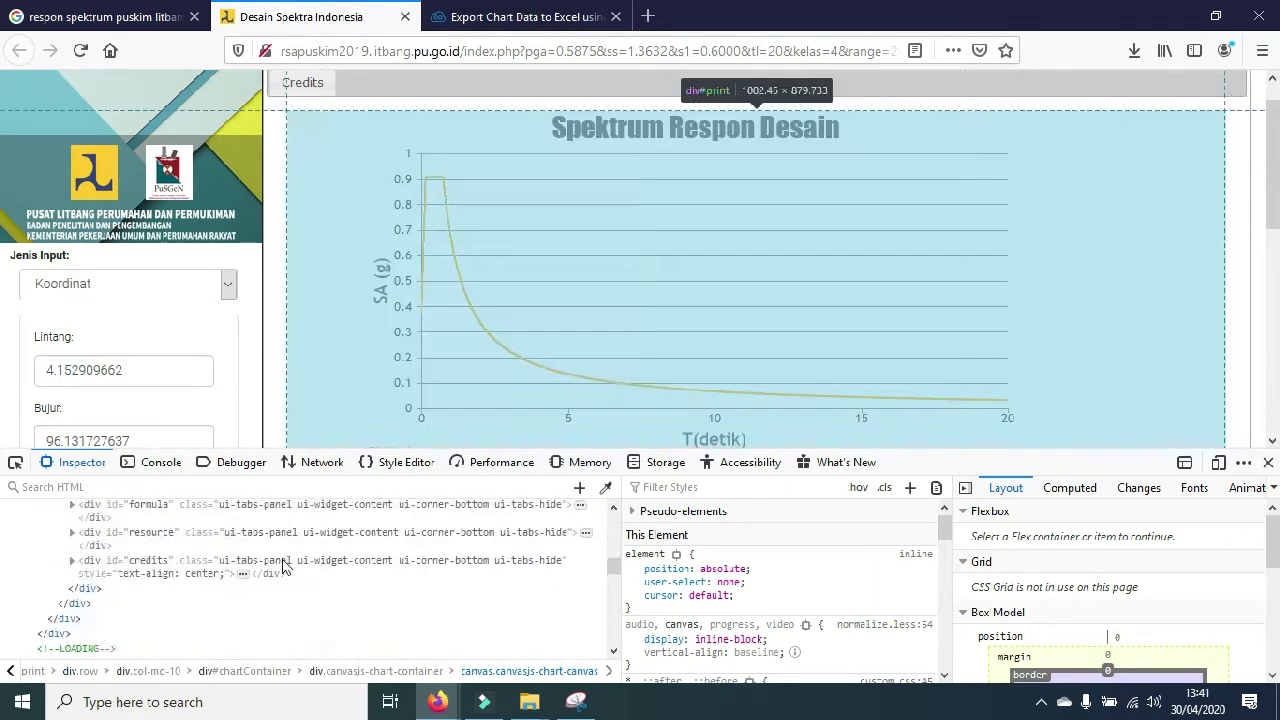
{"action": "scroll", "coordinate": [450, 570], "scroll_direction": "down", "scroll_amount": 3}
{"action": "left_click_drag", "start_coordinate": [612, 572], "coordinate": [624, 638]}
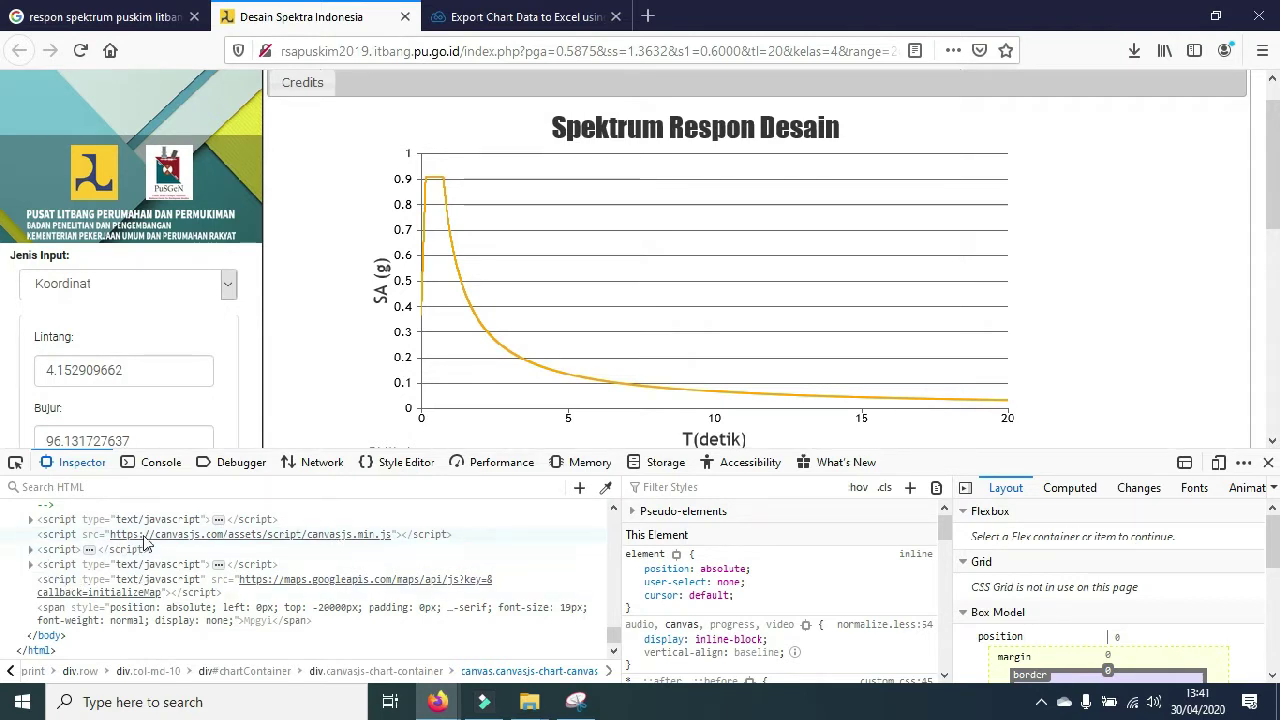
{"action": "left_click", "coordinate": [31, 552]}
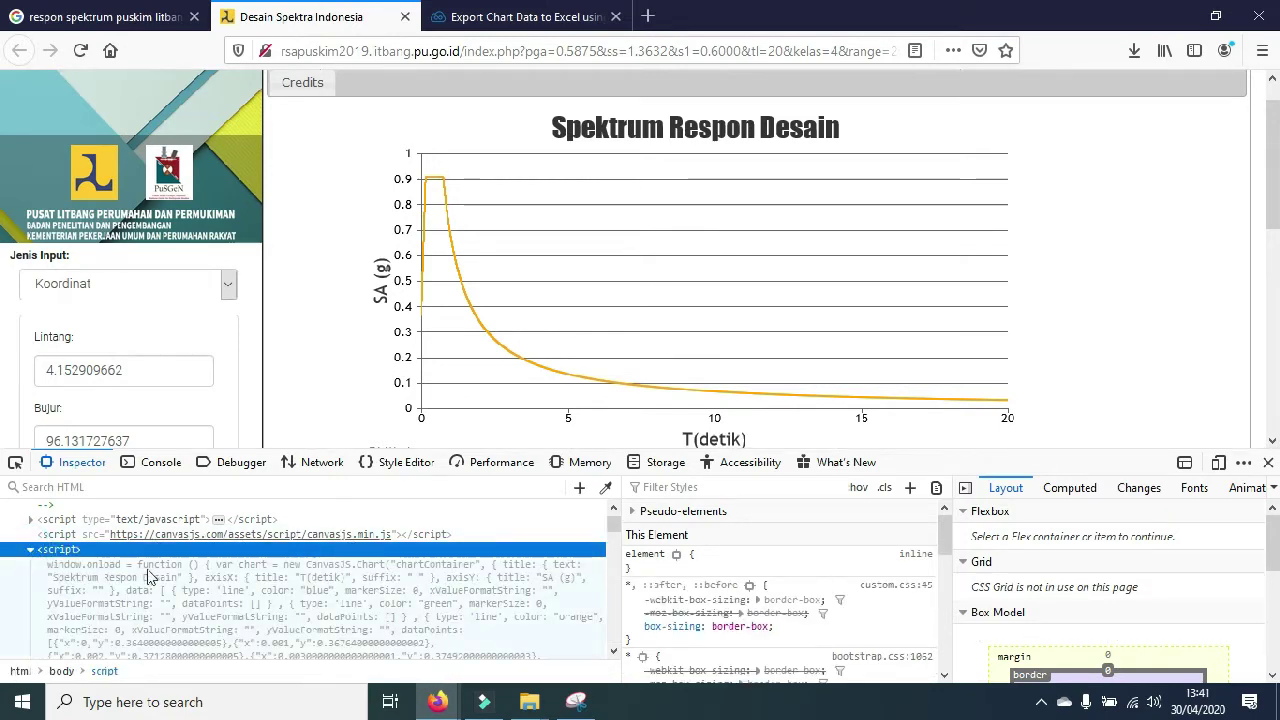
{"action": "scroll", "coordinate": [183, 566], "scroll_direction": "down", "scroll_amount": 3}
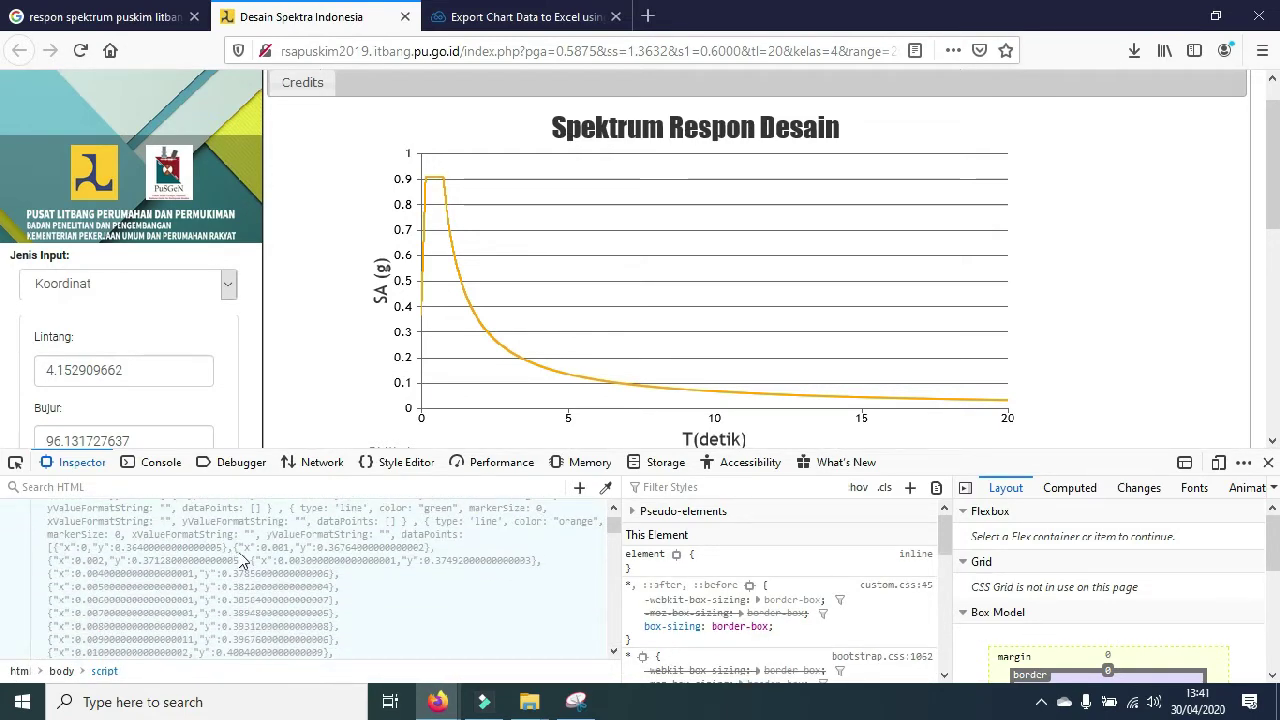
{"action": "left_click", "coordinate": [240, 562]}
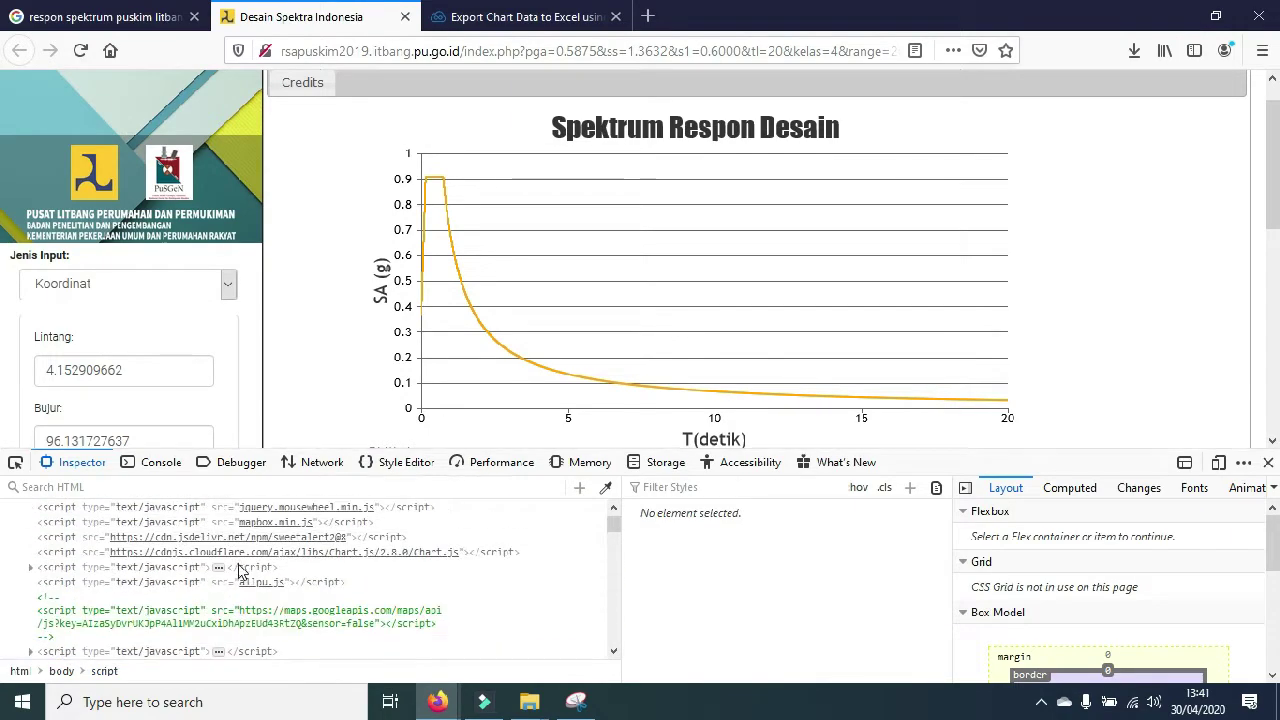
Step: Examine the script's x and y data points and the chart setup code at its beginning
{"action": "scroll", "coordinate": [203, 597], "scroll_direction": "down", "scroll_amount": 3}
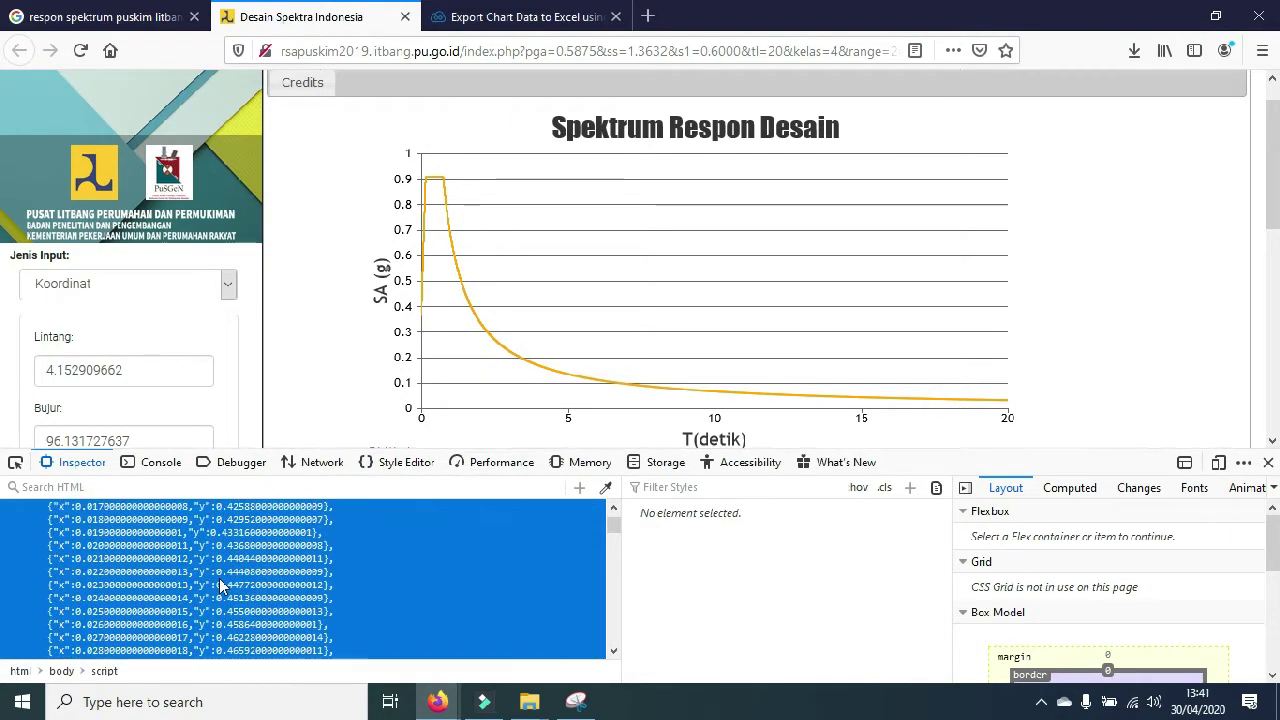
{"action": "scroll", "coordinate": [220, 592], "scroll_direction": "up", "scroll_amount": 5}
{"action": "scroll", "coordinate": [228, 585], "scroll_direction": "down", "scroll_amount": 5}
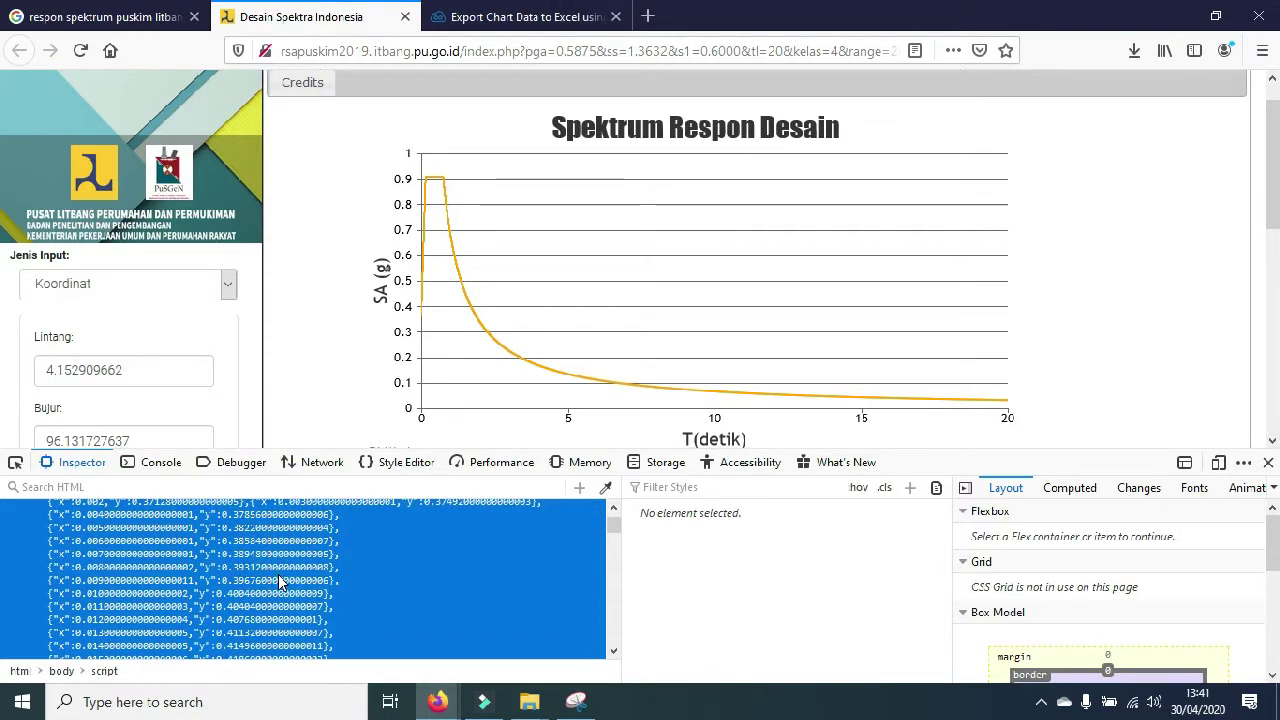
{"action": "scroll", "coordinate": [268, 556], "scroll_direction": "up", "scroll_amount": 6}
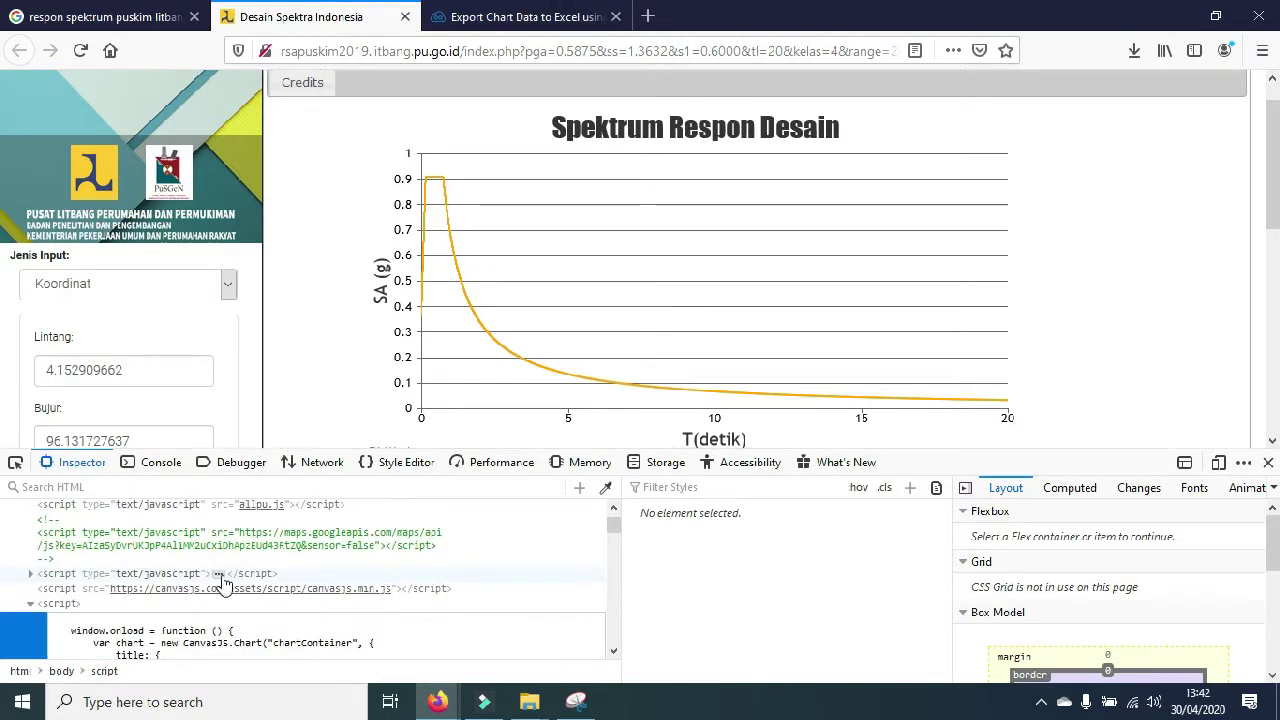
{"action": "scroll", "coordinate": [212, 572], "scroll_direction": "down", "scroll_amount": 4}
{"action": "scroll", "coordinate": [213, 572], "scroll_direction": "up", "scroll_amount": 5}
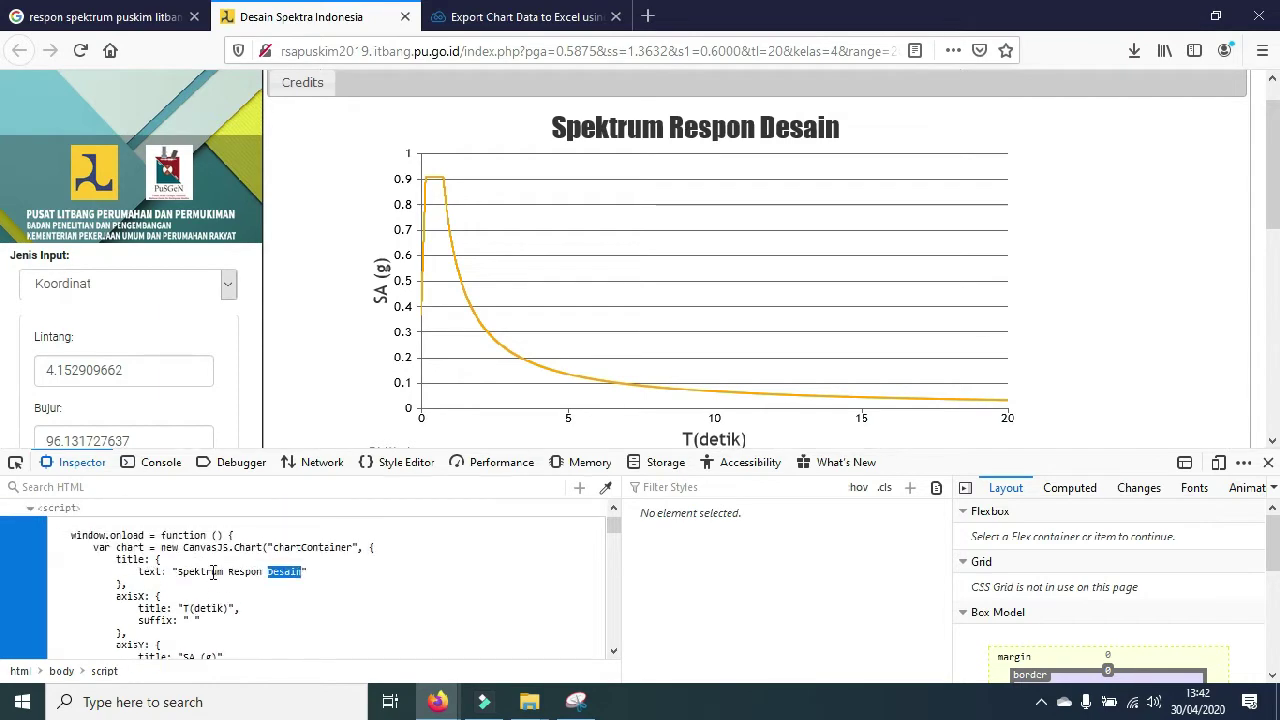
Step: Examine the chart script to locate the orange line series and the start of its dataPoints list
{"action": "scroll", "coordinate": [213, 577], "scroll_direction": "down", "scroll_amount": 5}
{"action": "scroll", "coordinate": [213, 577], "scroll_direction": "down", "scroll_amount": 6}
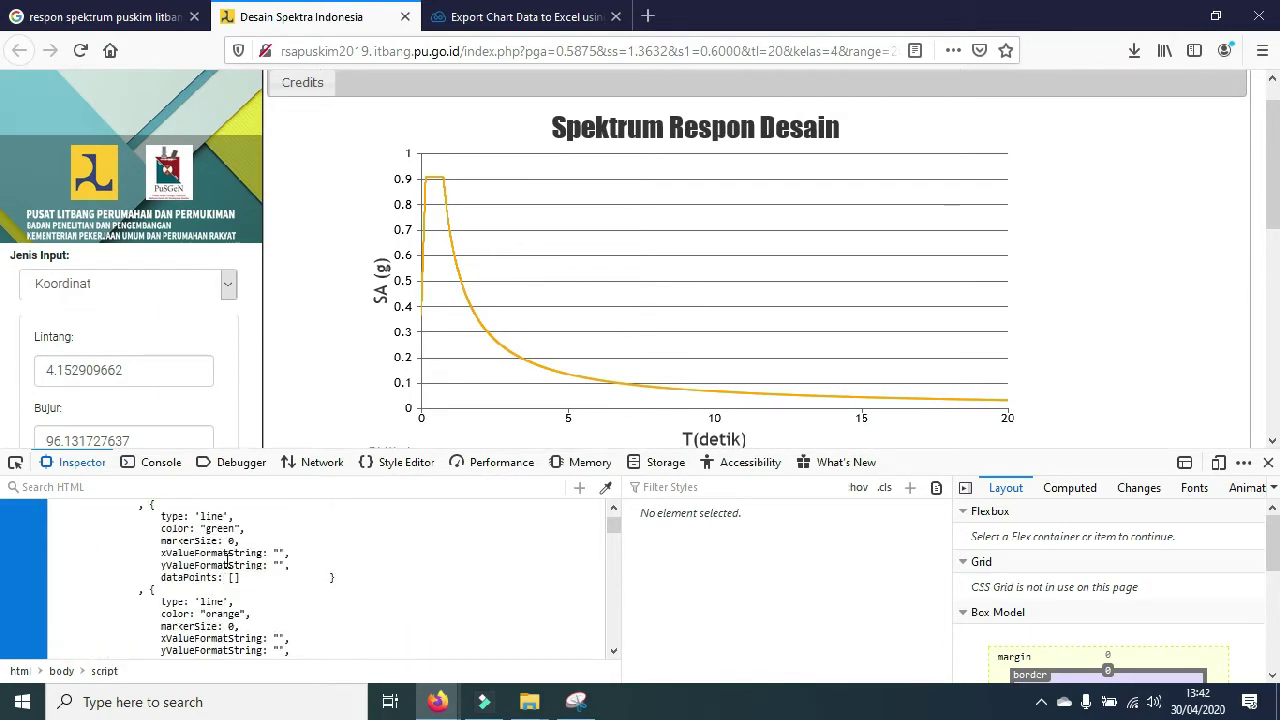
{"action": "scroll", "coordinate": [228, 558], "scroll_direction": "down", "scroll_amount": 2}
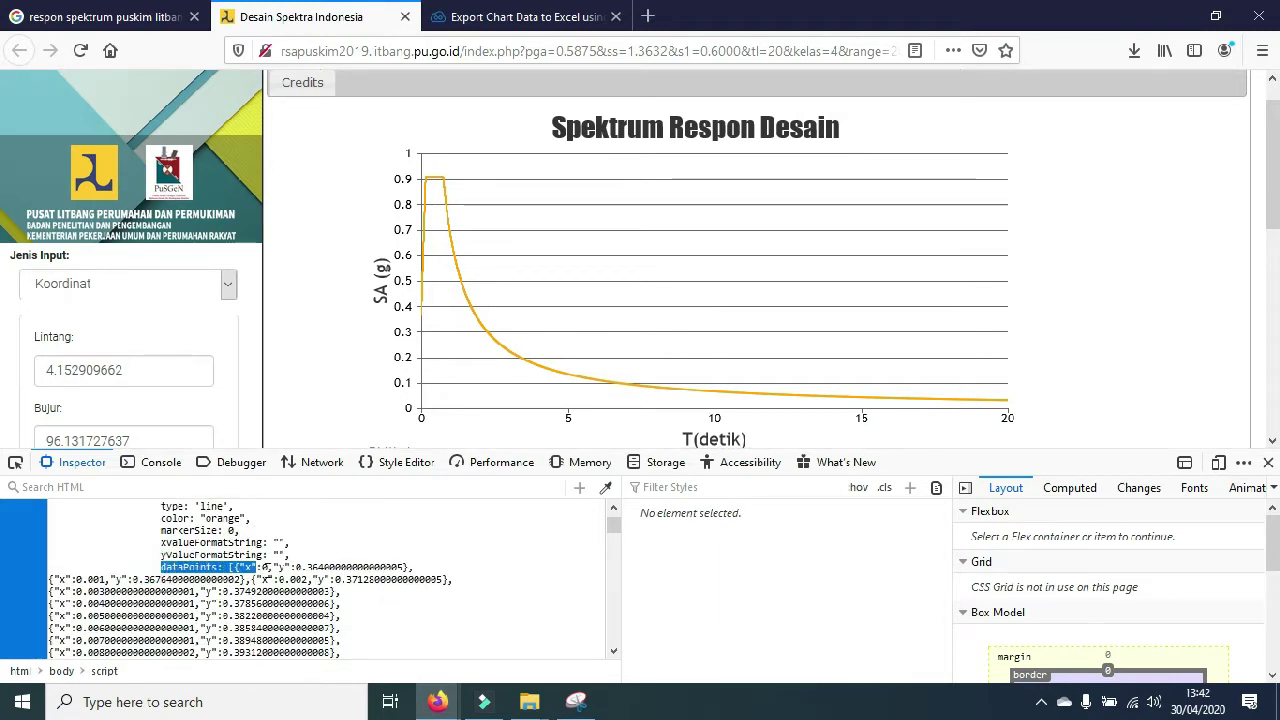
{"action": "left_click_drag", "start_coordinate": [265, 567], "coordinate": [363, 566]}
{"action": "left_click", "coordinate": [175, 562]}
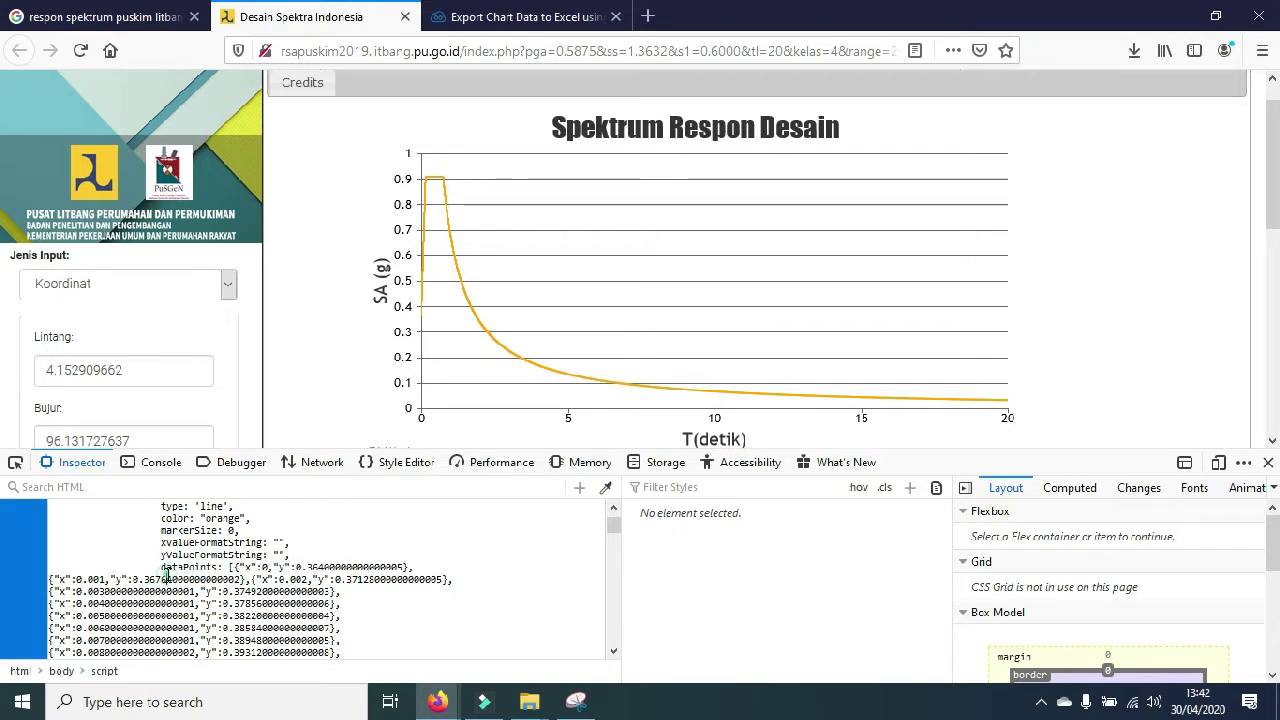
{"action": "scroll", "coordinate": [175, 562], "scroll_direction": "up", "scroll_amount": 5}
{"action": "scroll", "coordinate": [175, 562], "scroll_direction": "up", "scroll_amount": 3}
{"action": "scroll", "coordinate": [180, 568], "scroll_direction": "down", "scroll_amount": 8}
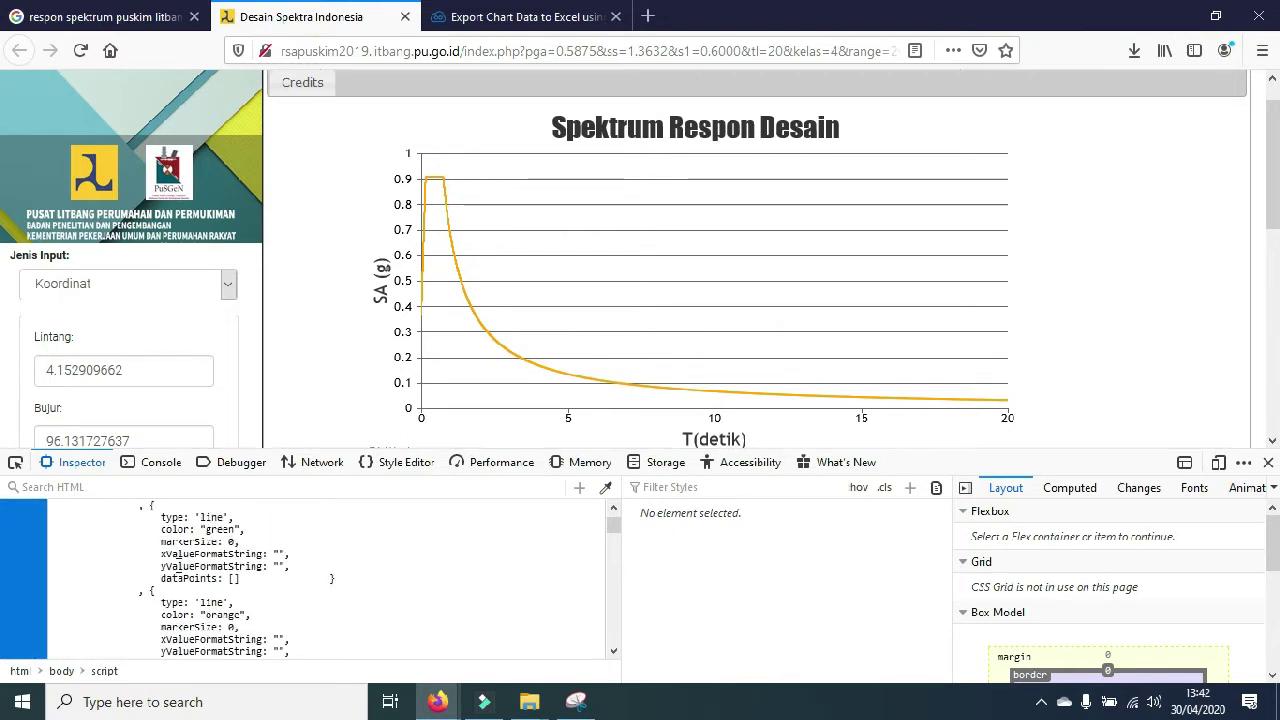
{"action": "scroll", "coordinate": [183, 575], "scroll_direction": "up", "scroll_amount": 2}
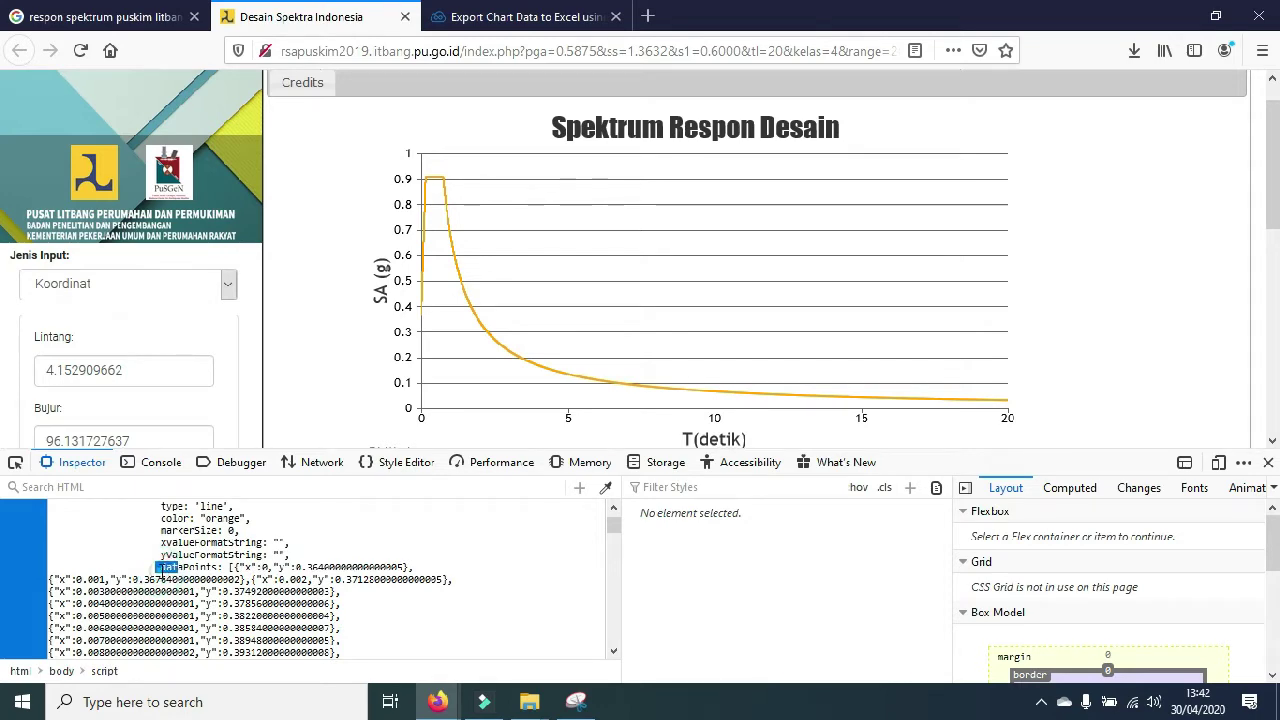
Step: Copy the script code from the orange series' dataPoints through chart.render(); near the script's end
{"action": "left_click_drag", "start_coordinate": [157, 567], "coordinate": [420, 634]}
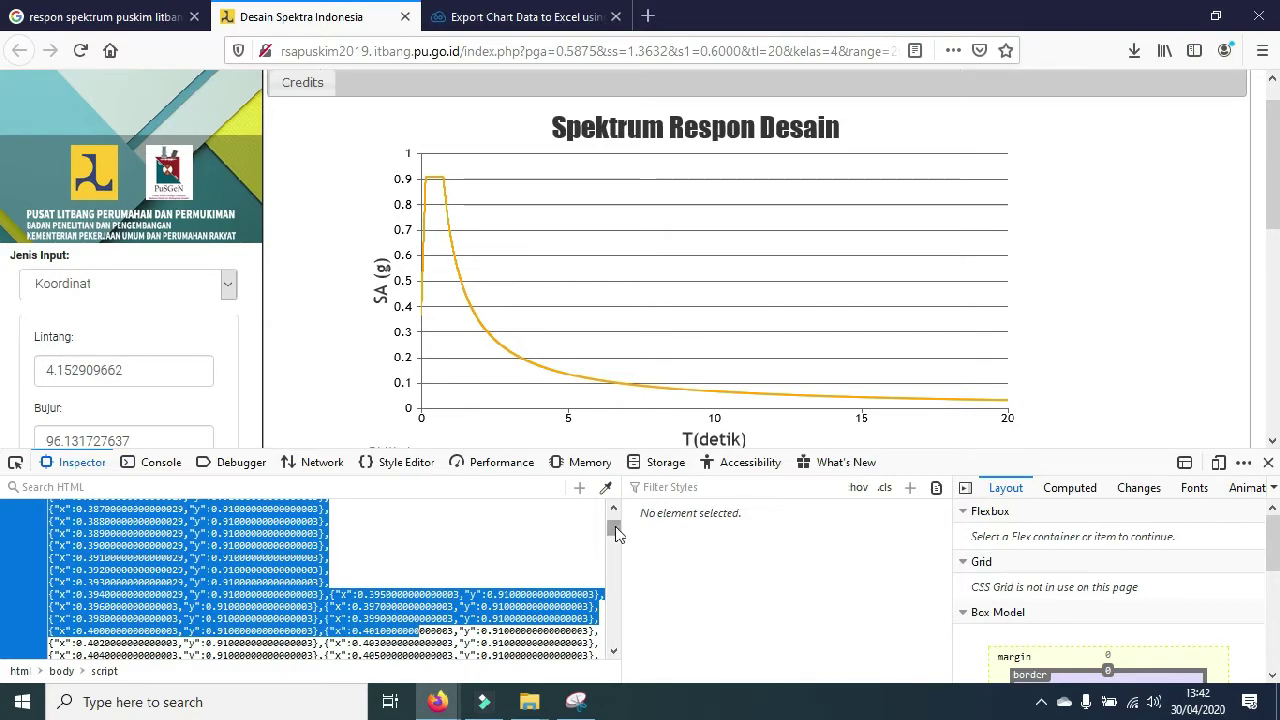
{"action": "left_click_drag", "start_coordinate": [610, 525], "coordinate": [614, 643]}
{"action": "scroll", "coordinate": [320, 610], "scroll_direction": "up", "scroll_amount": 5}
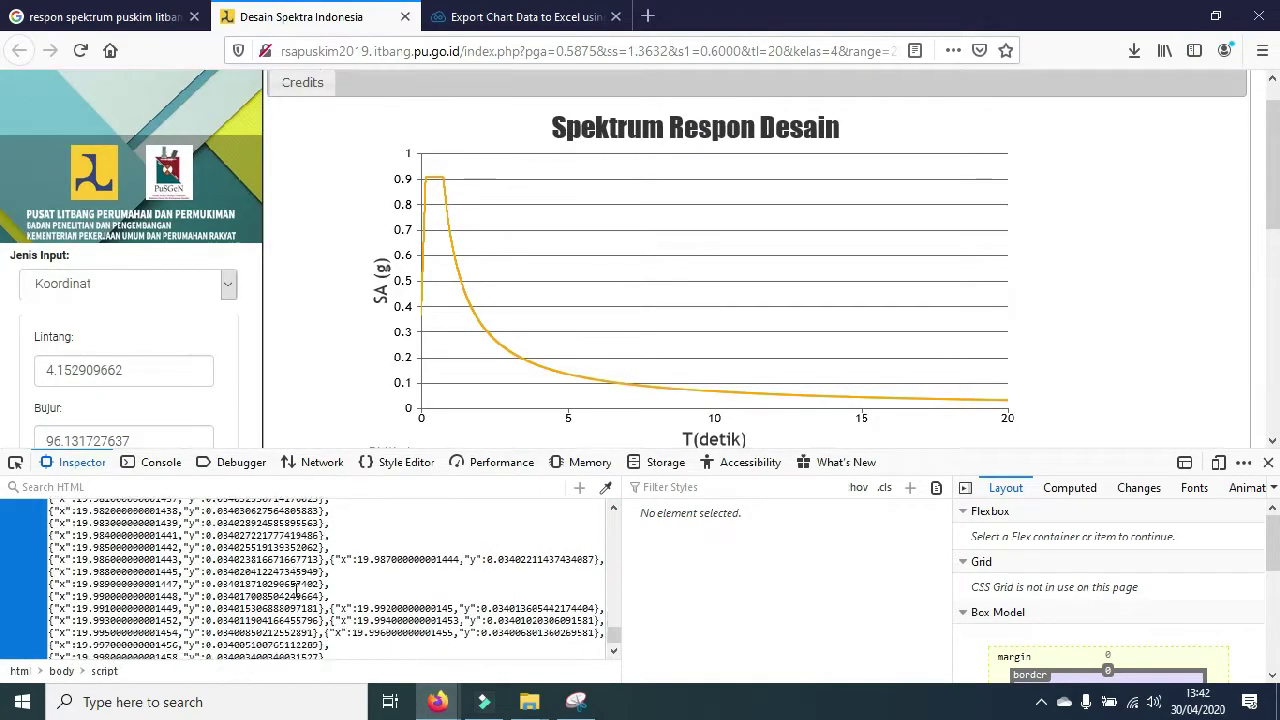
{"action": "scroll", "coordinate": [295, 591], "scroll_direction": "down", "scroll_amount": 3}
{"action": "scroll", "coordinate": [280, 588], "scroll_direction": "down", "scroll_amount": 2}
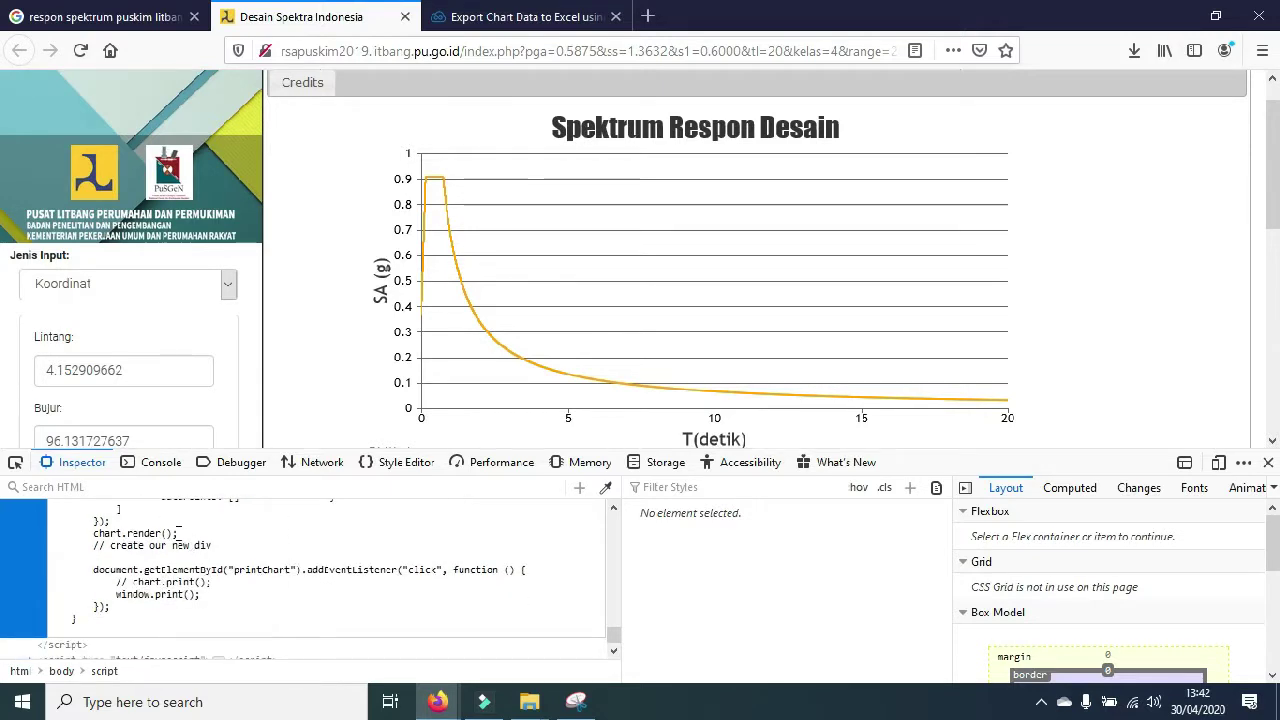
{"action": "left_click", "coordinate": [180, 533], "text": "shift"}
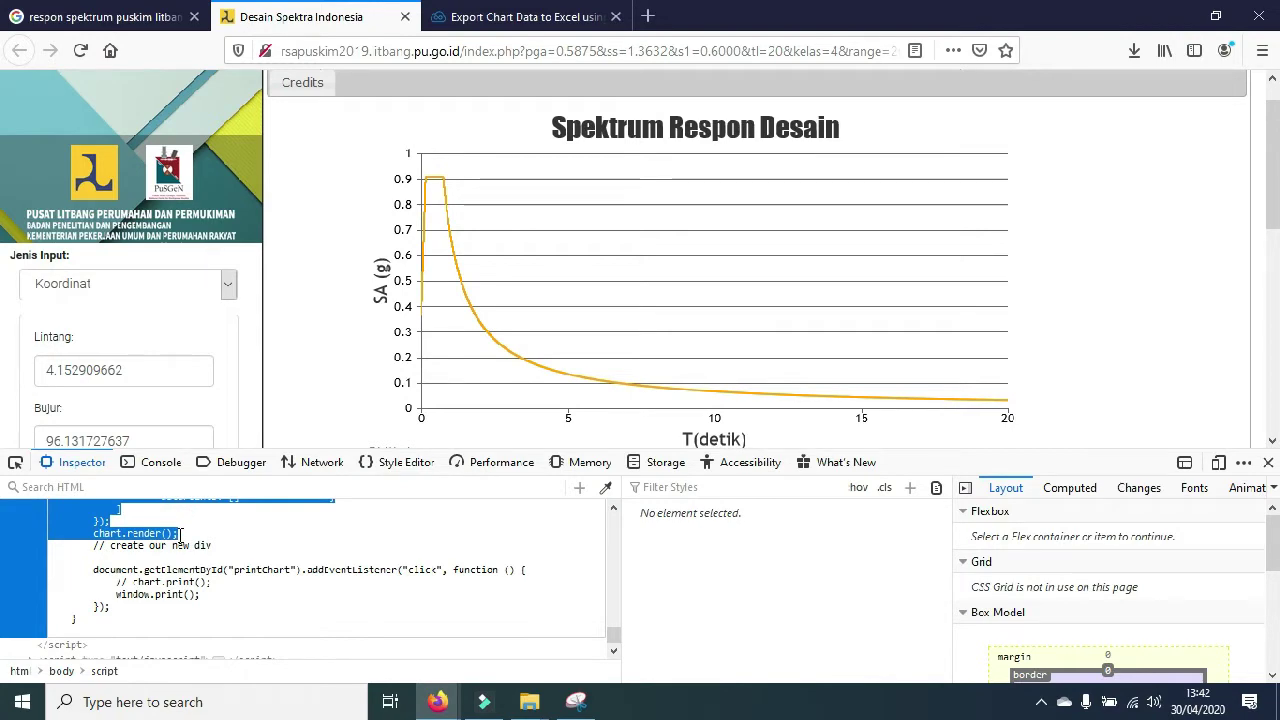
{"action": "scroll", "coordinate": [180, 533], "scroll_direction": "up", "scroll_amount": 5}
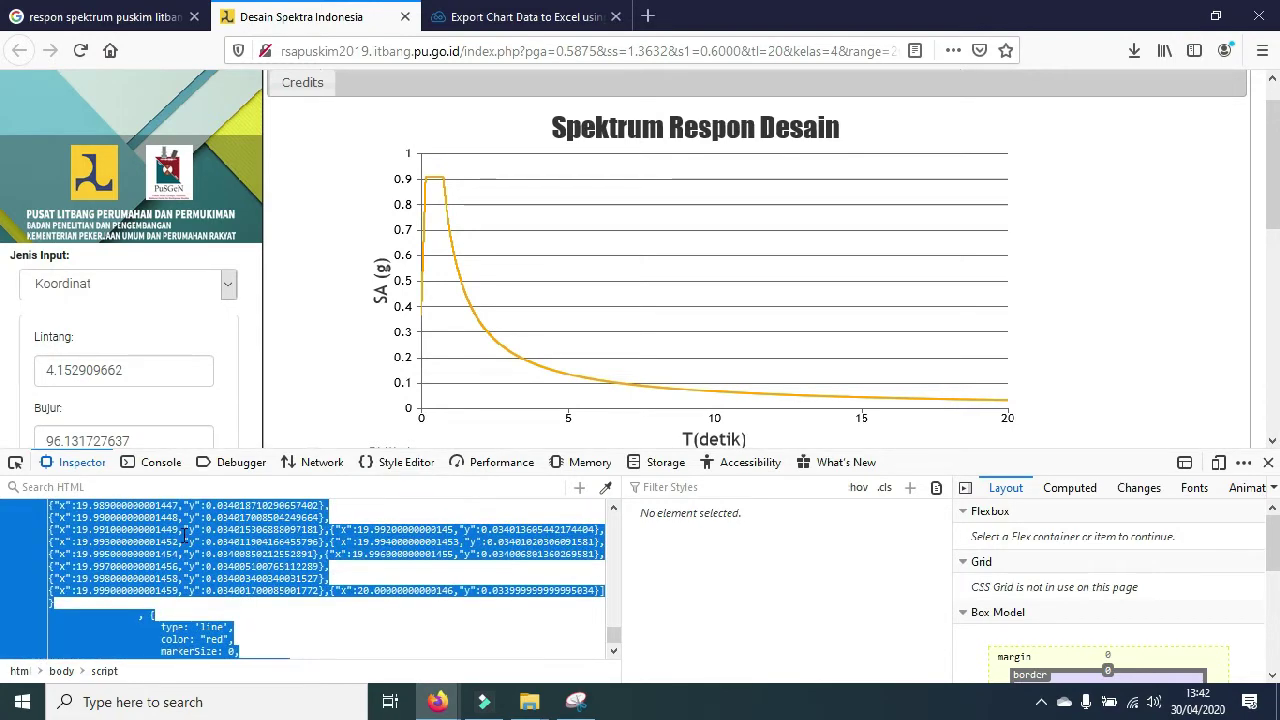
{"action": "right_click", "coordinate": [185, 537]}
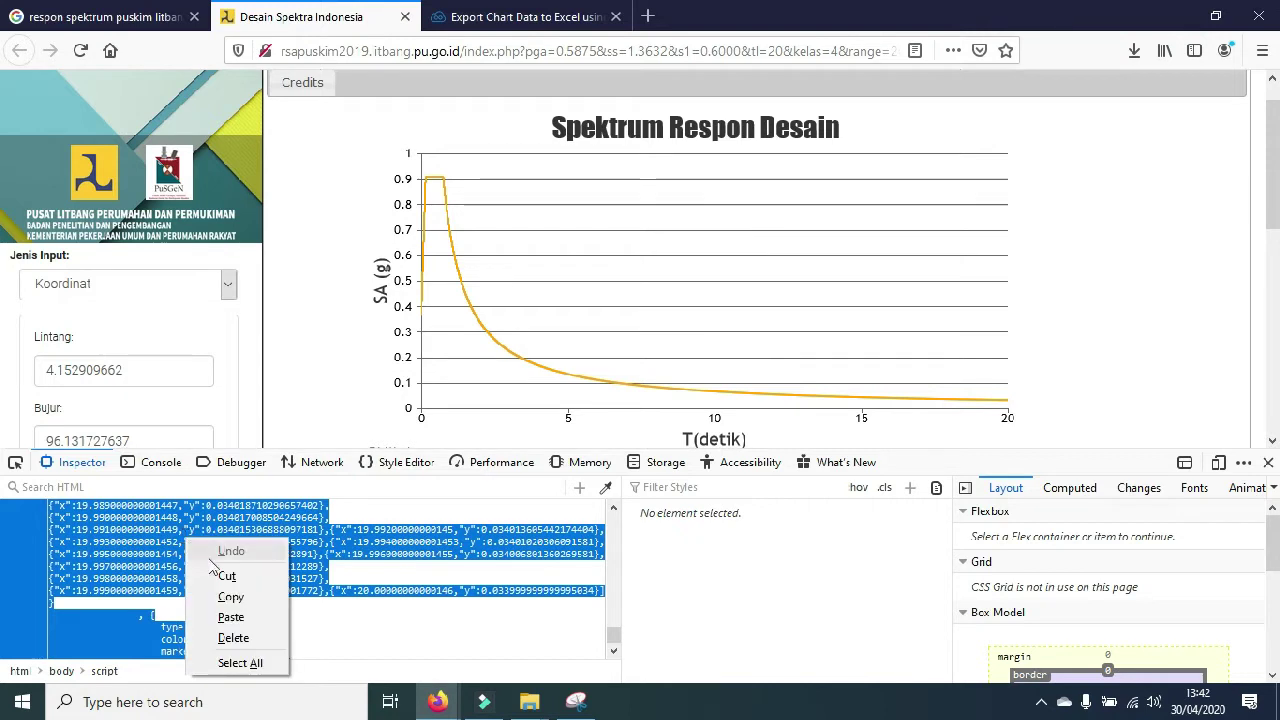
{"action": "left_click", "coordinate": [232, 590]}
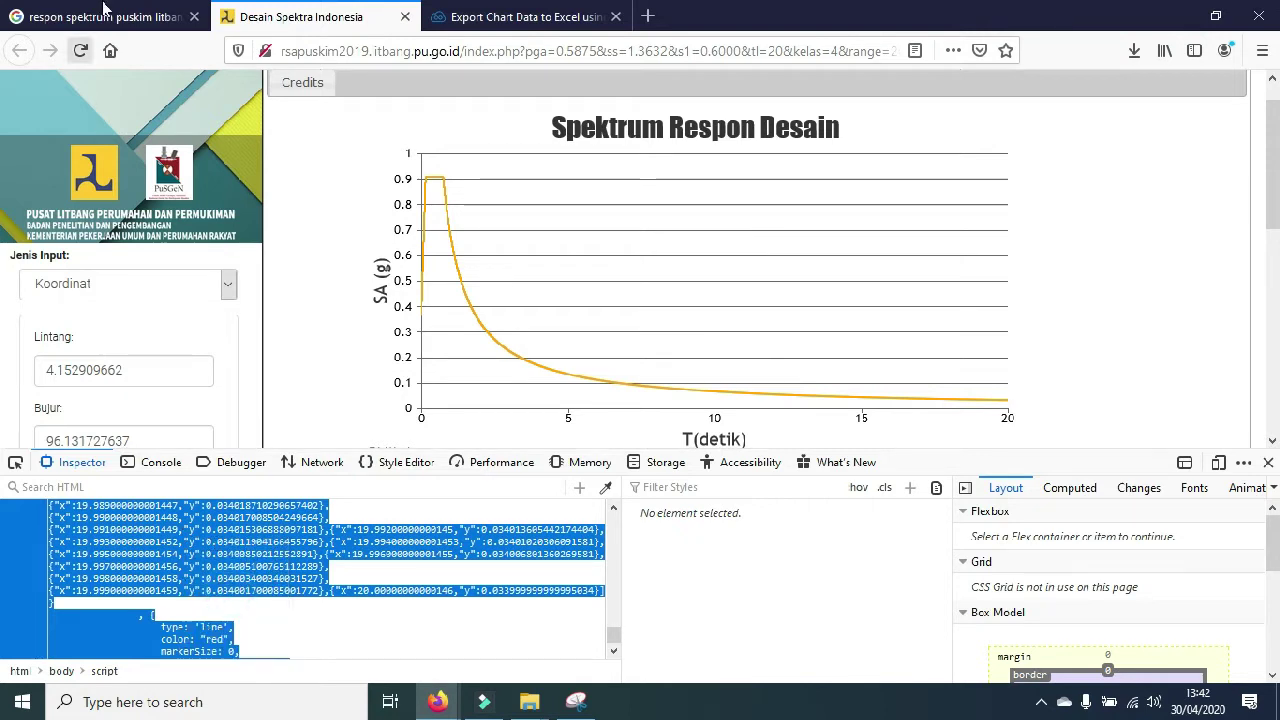
Step: Switch to the JSFiddle chart export example and set the data series type in its JavaScript code to "line"
{"action": "left_click", "coordinate": [491, 14]}
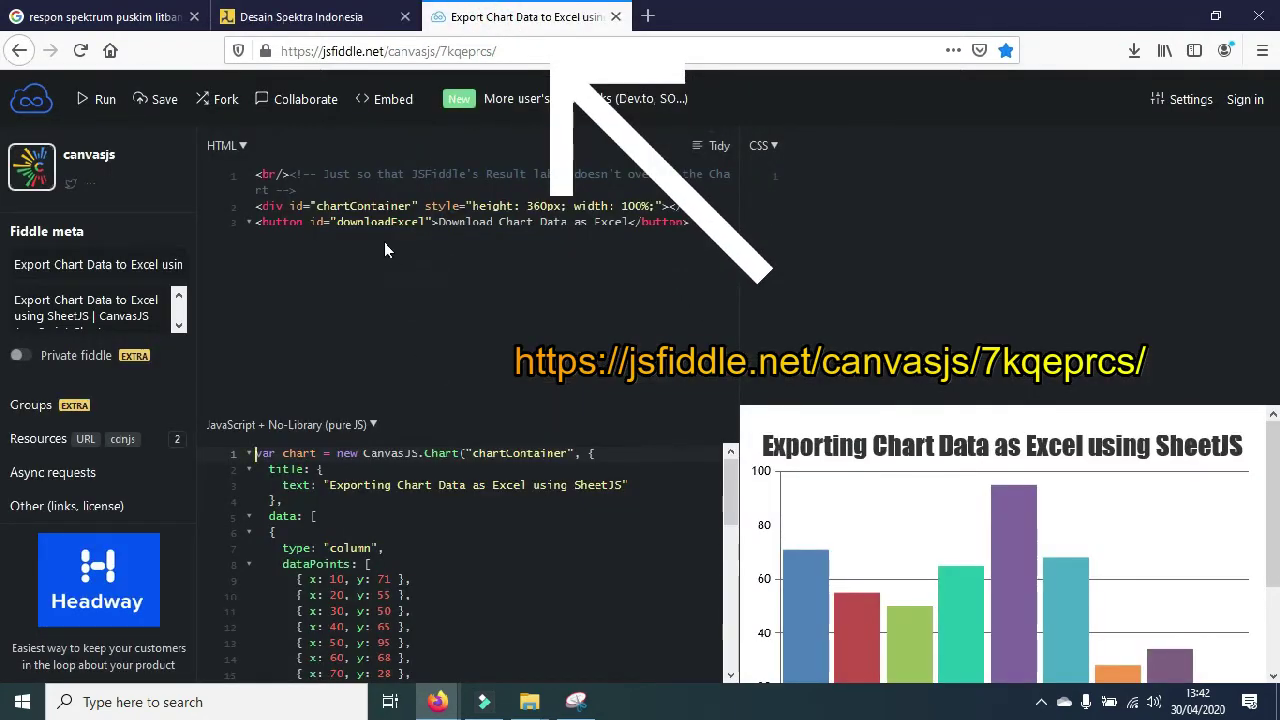
{"action": "scroll", "coordinate": [850, 540], "scroll_direction": "down", "scroll_amount": 2}
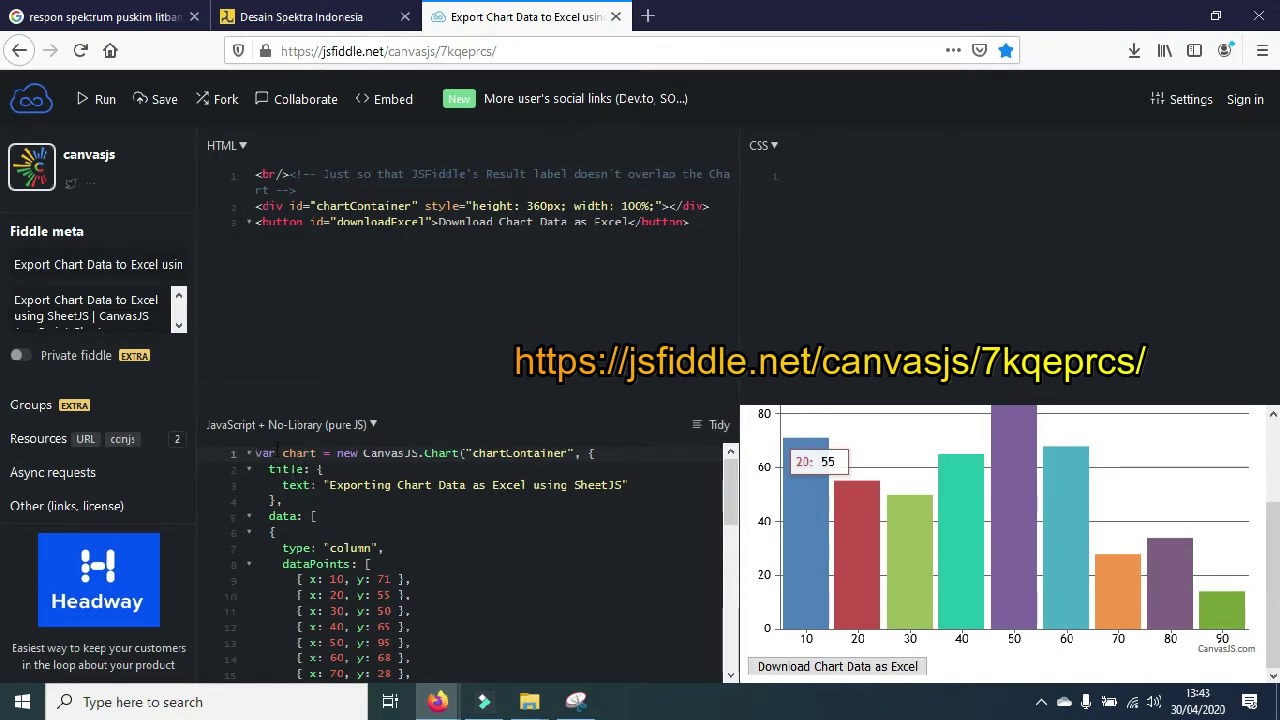
{"action": "scroll", "coordinate": [277, 452], "scroll_direction": "down", "scroll_amount": 2}
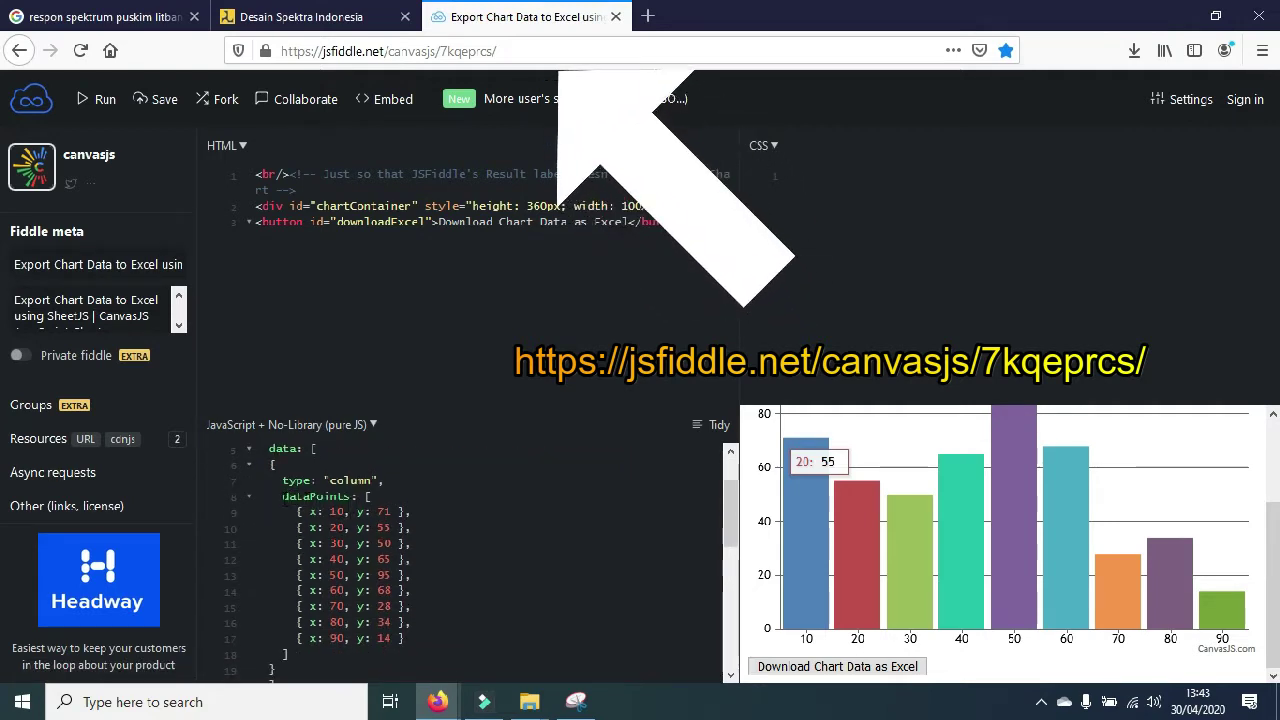
{"action": "scroll", "coordinate": [460, 560], "scroll_direction": "up", "scroll_amount": 2}
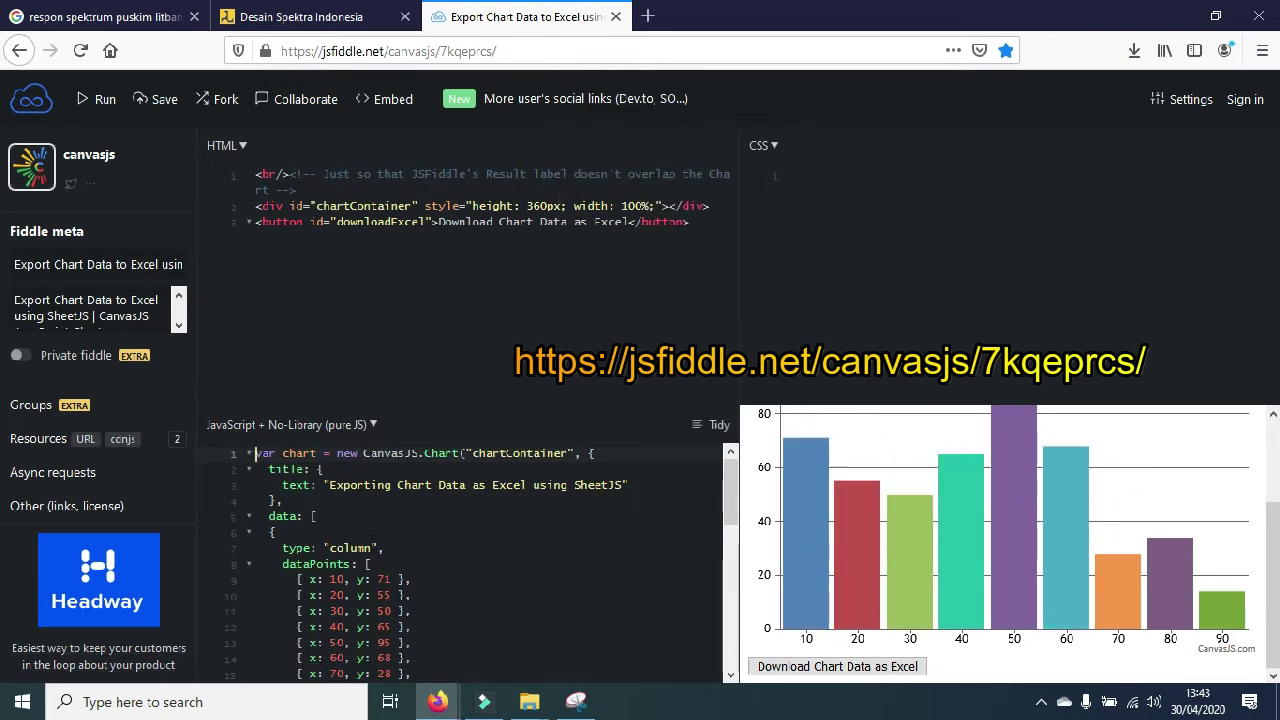
{"action": "left_click", "coordinate": [372, 548]}
{"action": "key", "text": "BackSpace"}
{"action": "key", "text": "BackSpace"}
{"action": "key", "text": "BackSpace"}
{"action": "type", "text": "lin"}
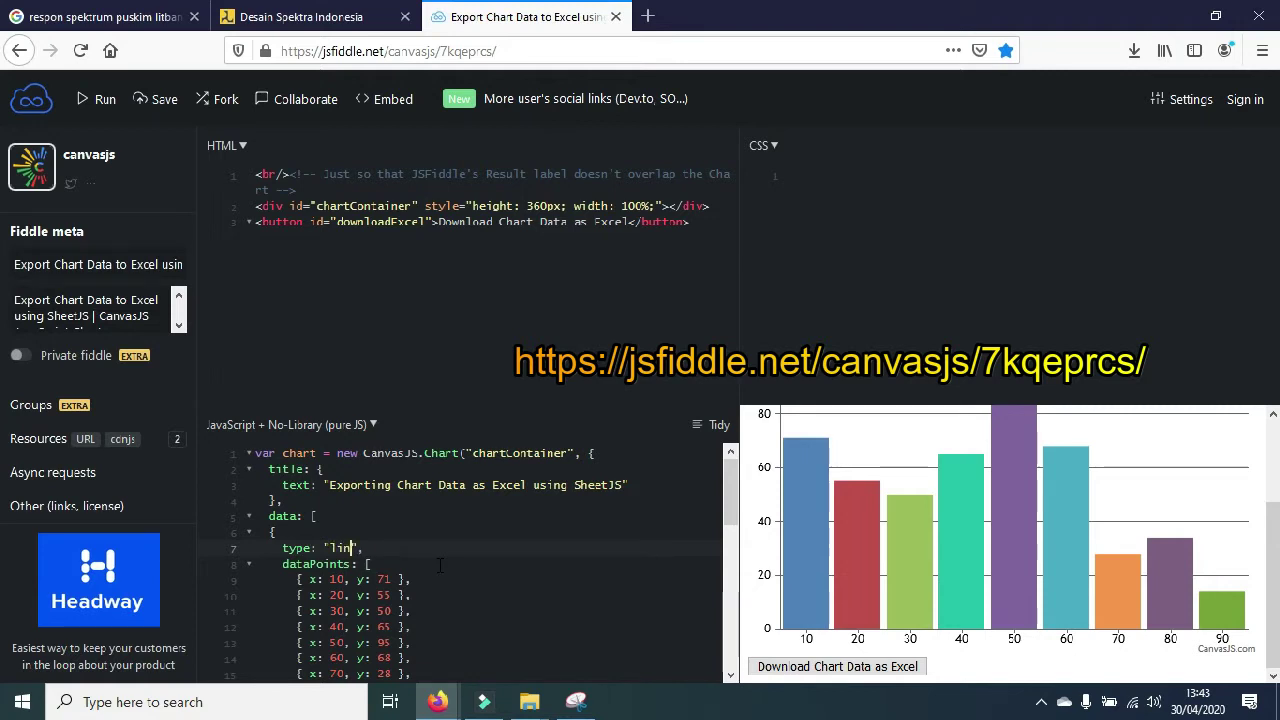
{"action": "type", "text": "e"}
Step: Replace the JavaScript code from dataPoints through chart.render(); with the copied spectrum code
{"action": "scroll", "coordinate": [435, 566], "scroll_direction": "down", "scroll_amount": 2}
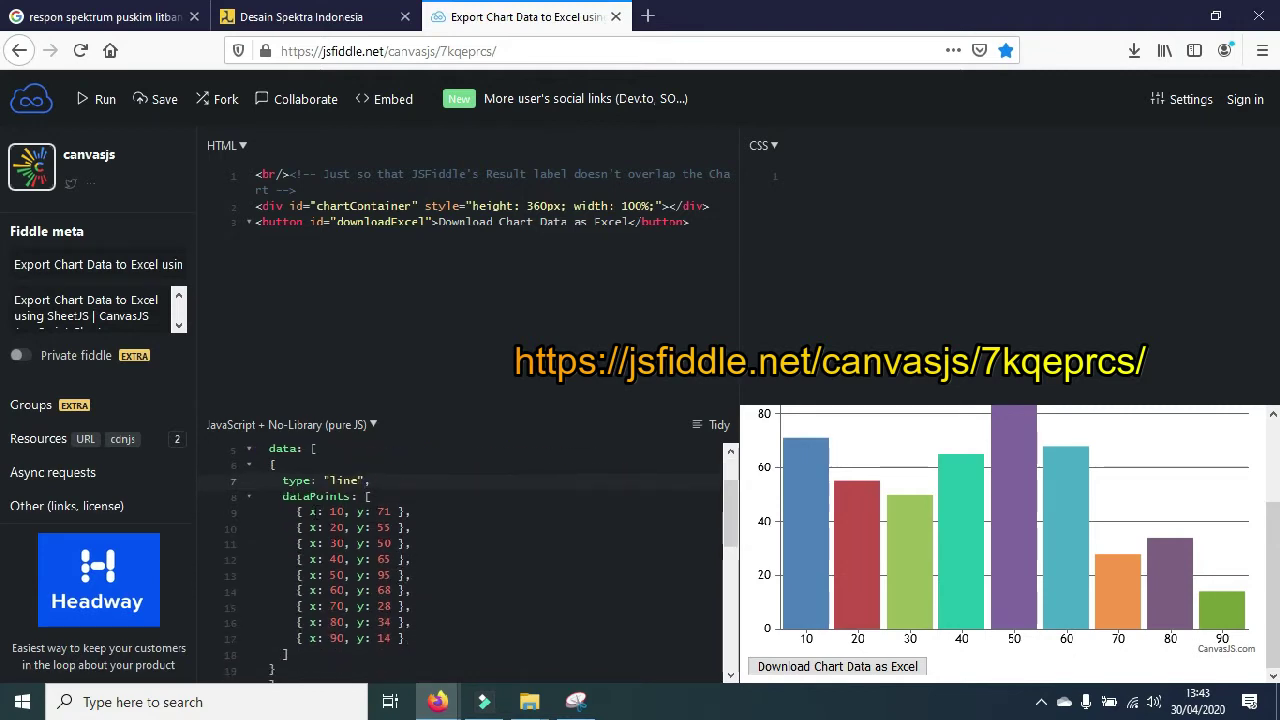
{"action": "left_click_drag", "start_coordinate": [281, 496], "coordinate": [352, 566]}
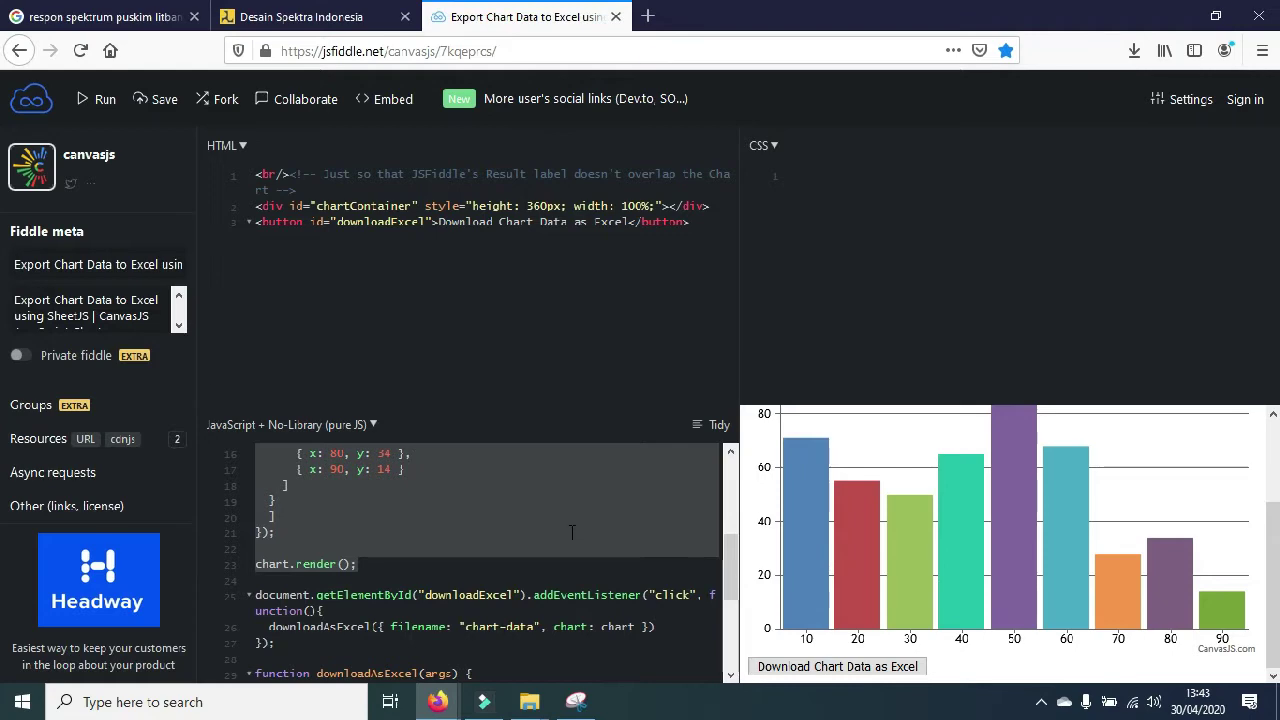
{"action": "right_click", "coordinate": [512, 524]}
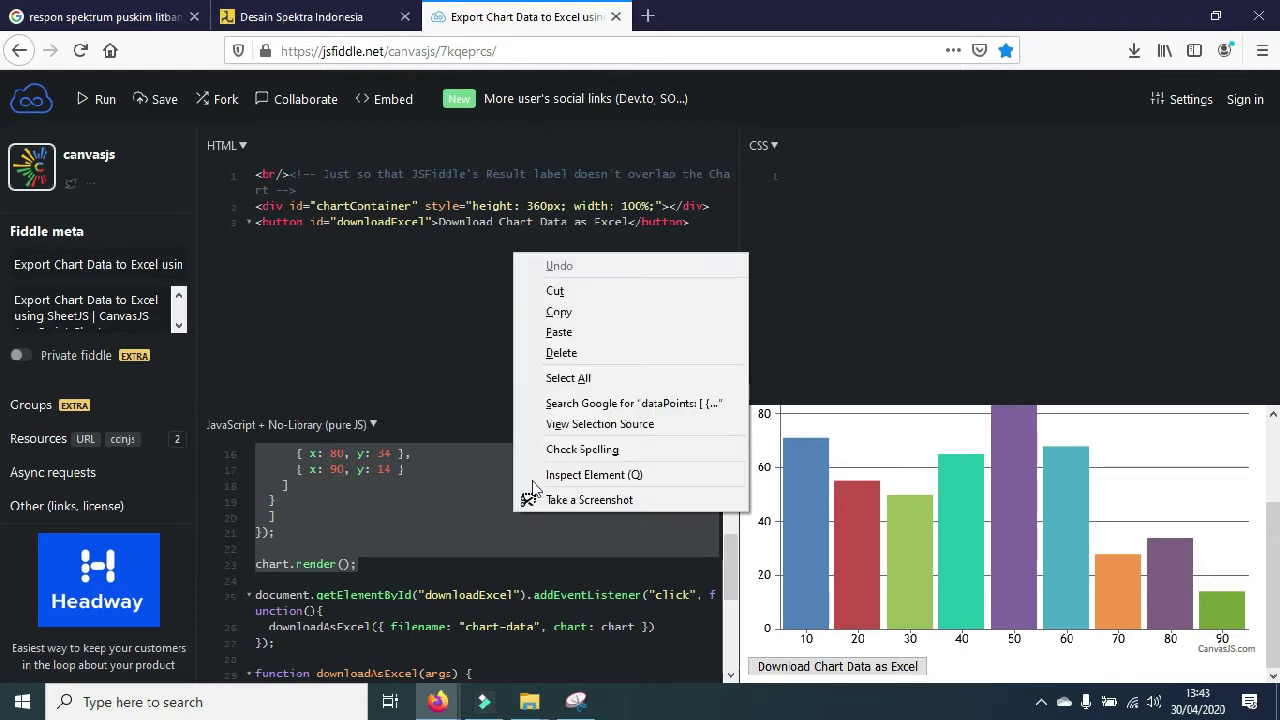
{"action": "left_click", "coordinate": [570, 353]}
{"action": "scroll", "coordinate": [318, 543], "scroll_direction": "up", "scroll_amount": 2}
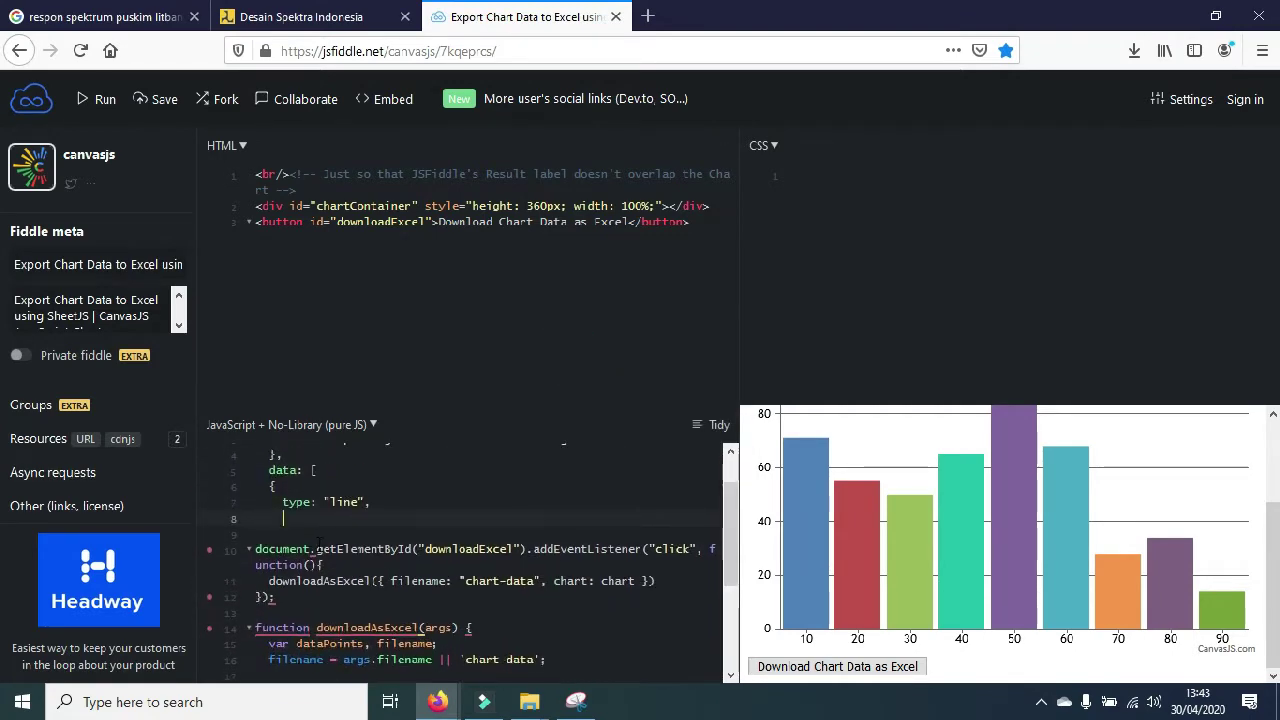
{"action": "right_click", "coordinate": [310, 521]}
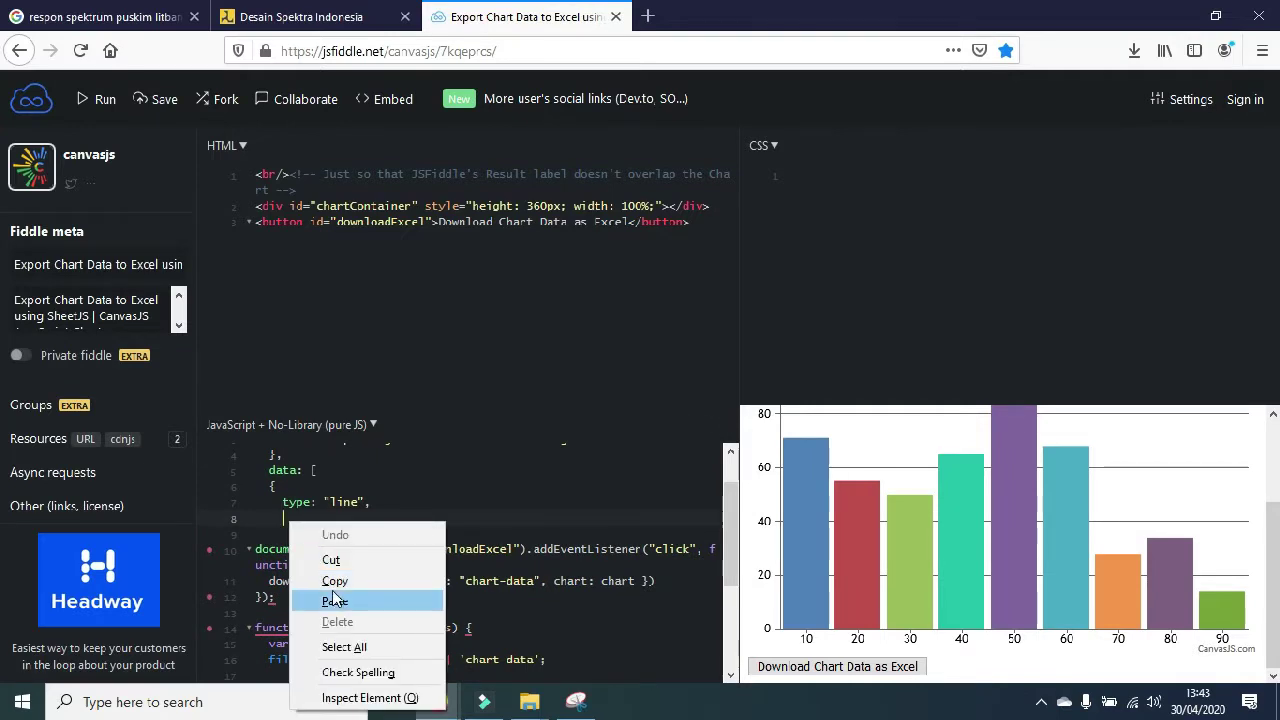
{"action": "left_click", "coordinate": [337, 600]}
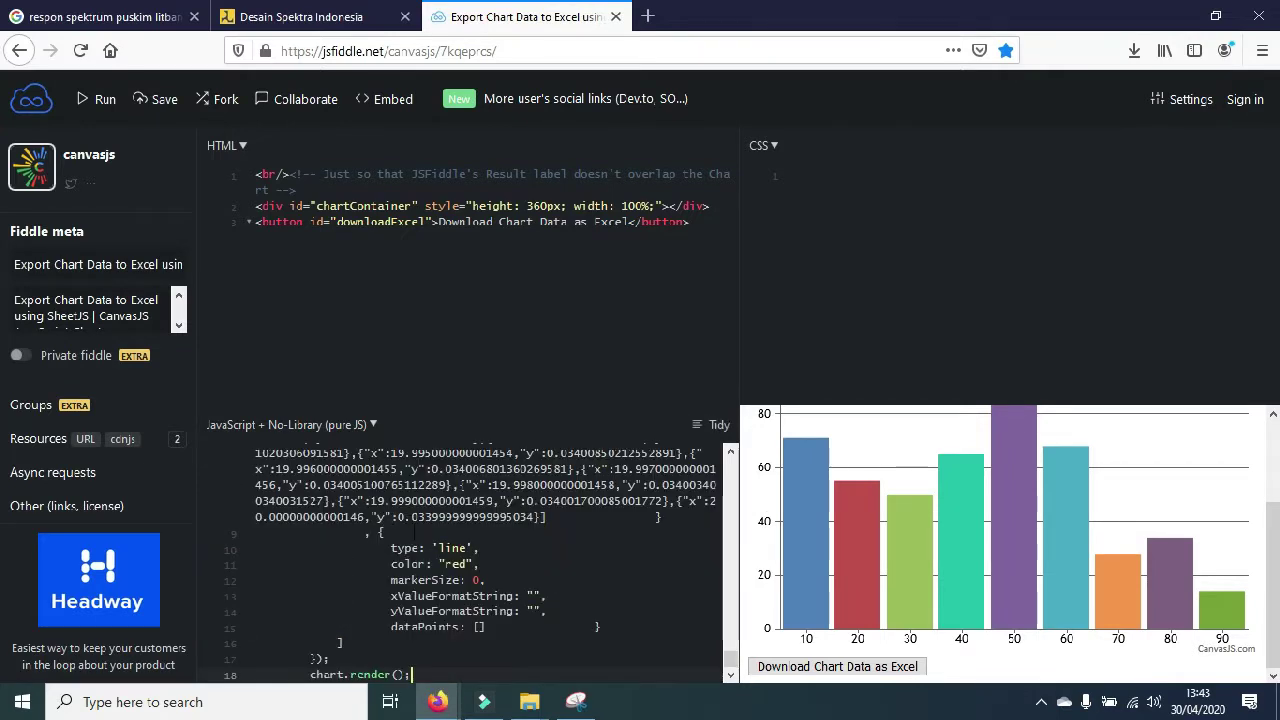
{"action": "scroll", "coordinate": [679, 541], "scroll_direction": "down", "scroll_amount": 3}
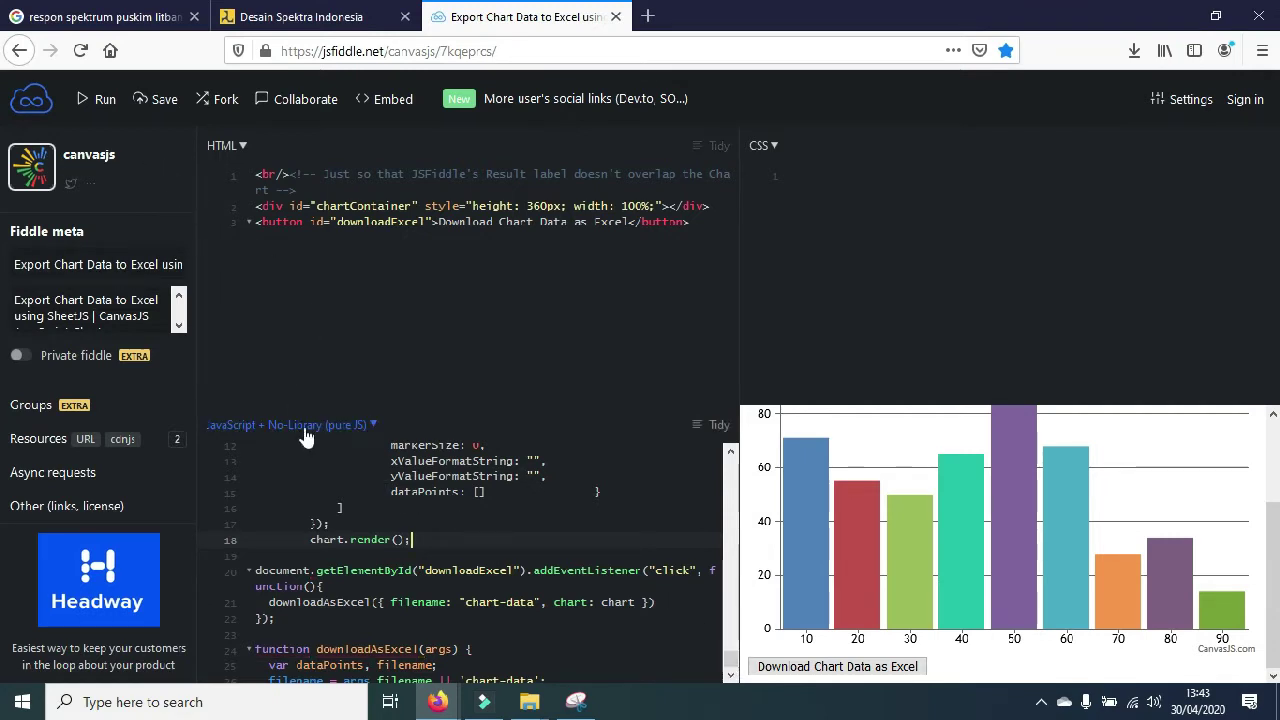
Step: Run the fiddle and check the spectrum curve in the result chart
{"action": "left_click", "coordinate": [99, 103]}
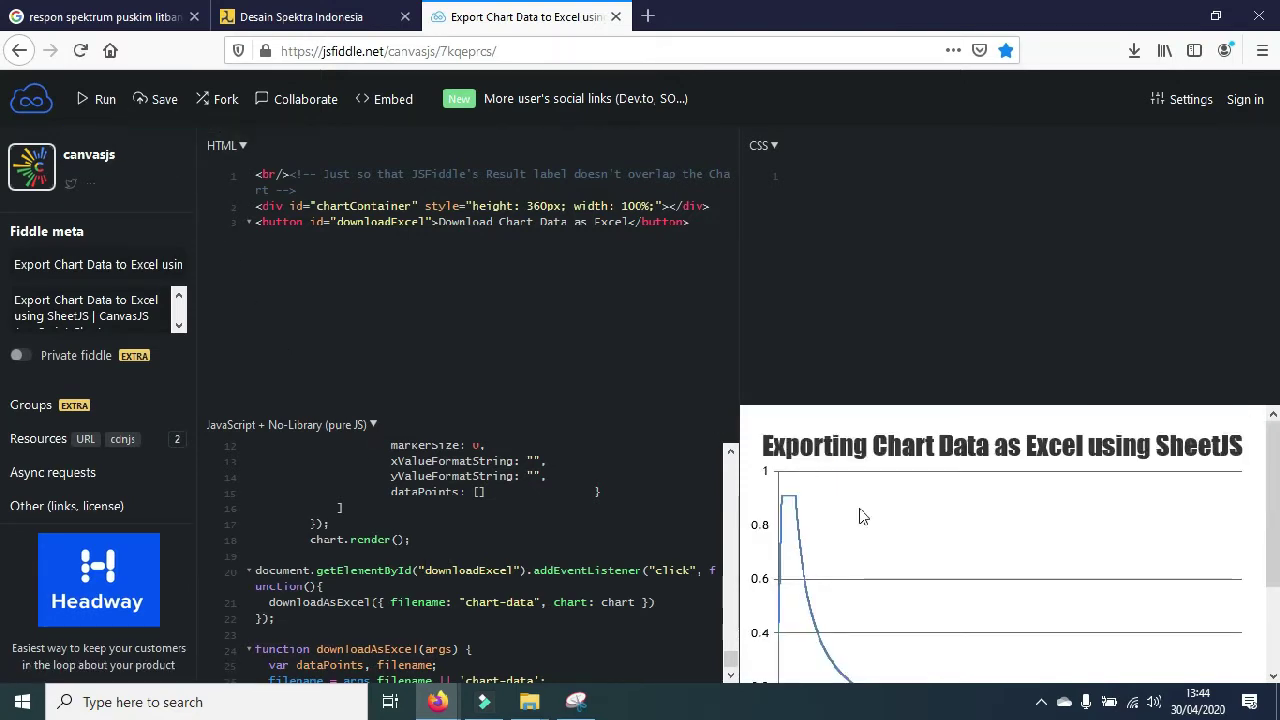
{"action": "scroll", "coordinate": [897, 529], "scroll_direction": "down", "scroll_amount": 2}
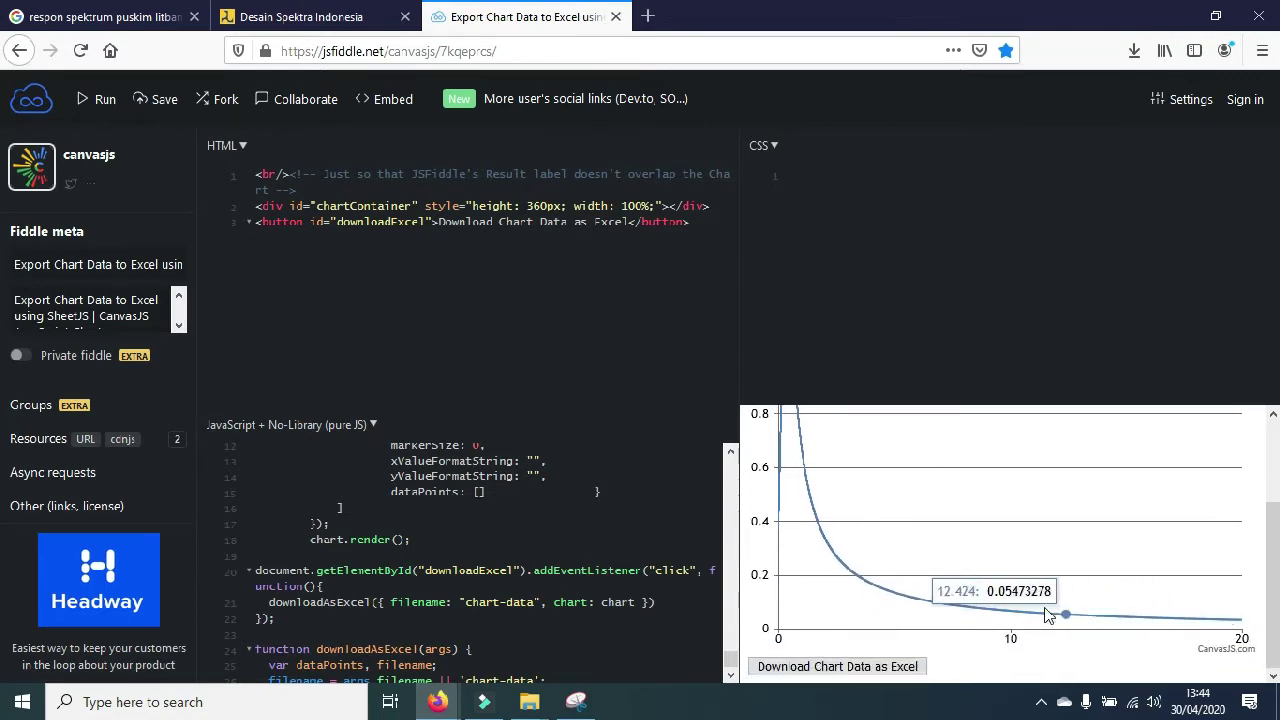
{"action": "scroll", "coordinate": [826, 503], "scroll_direction": "up", "scroll_amount": 2}
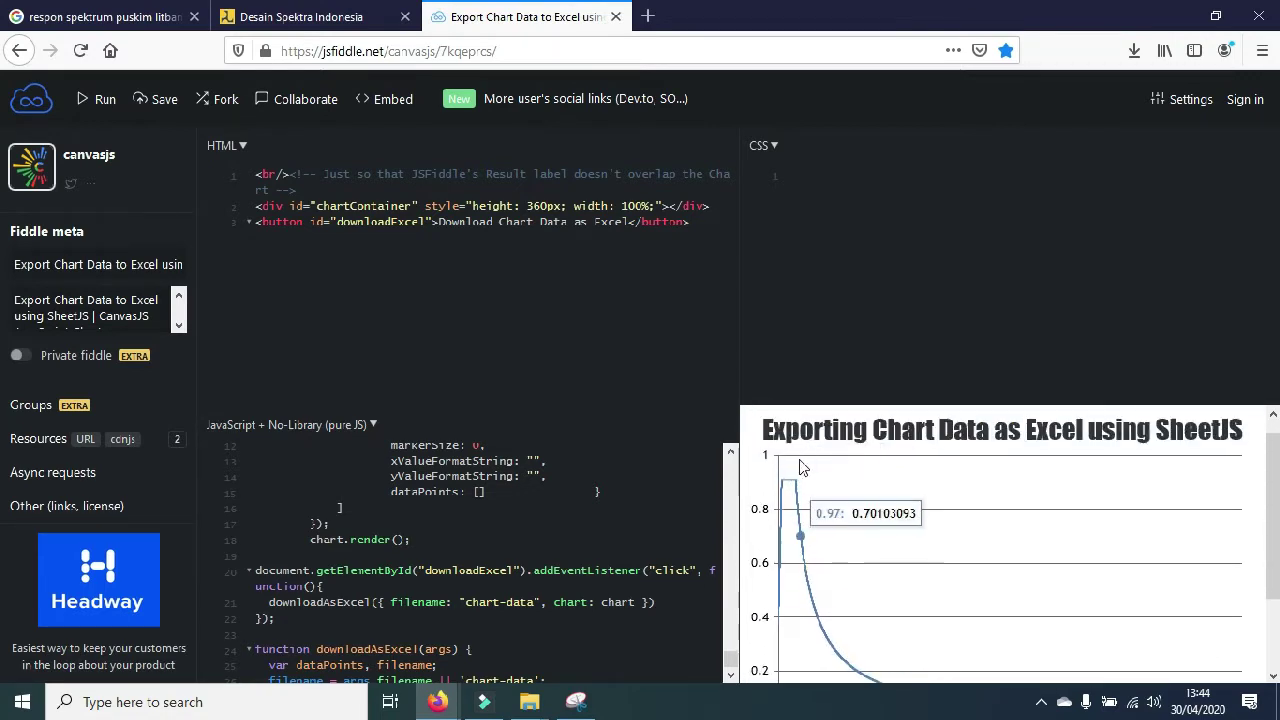
{"action": "scroll", "coordinate": [795, 497], "scroll_direction": "down", "scroll_amount": 2}
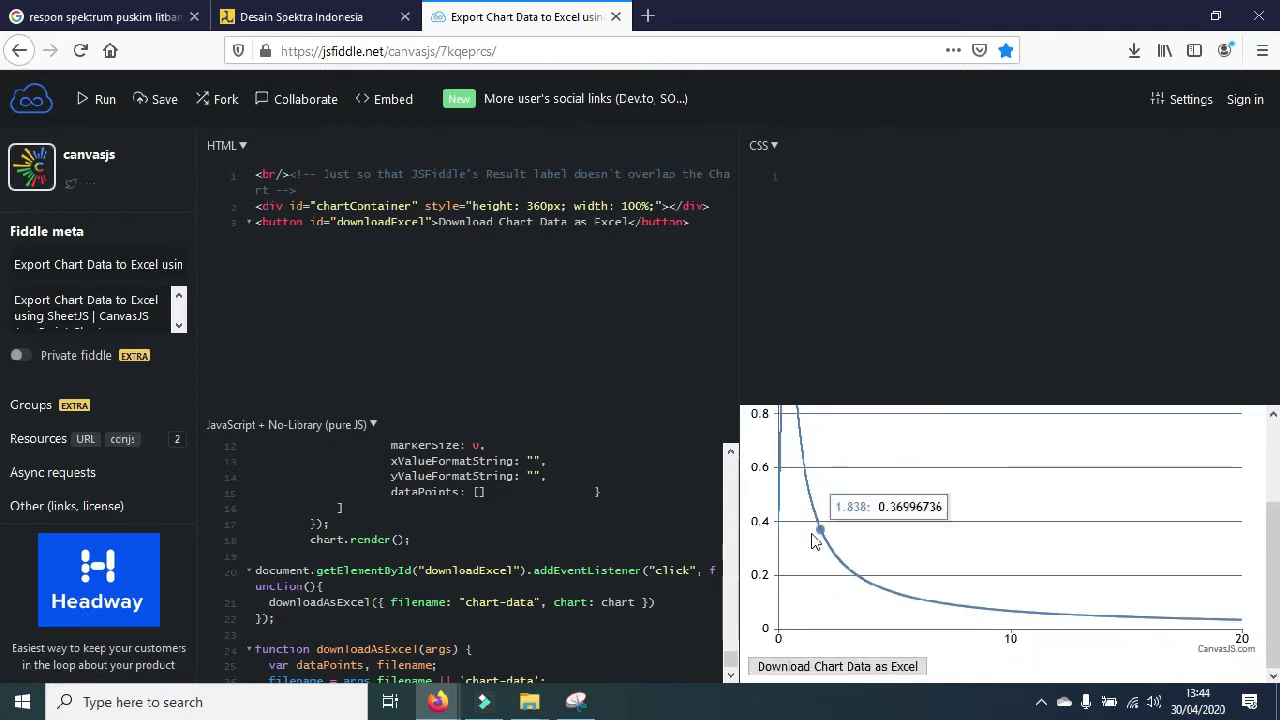
Step: Download the chart data as Excel and save the chart-data.xlsx file
{"action": "left_click", "coordinate": [797, 674]}
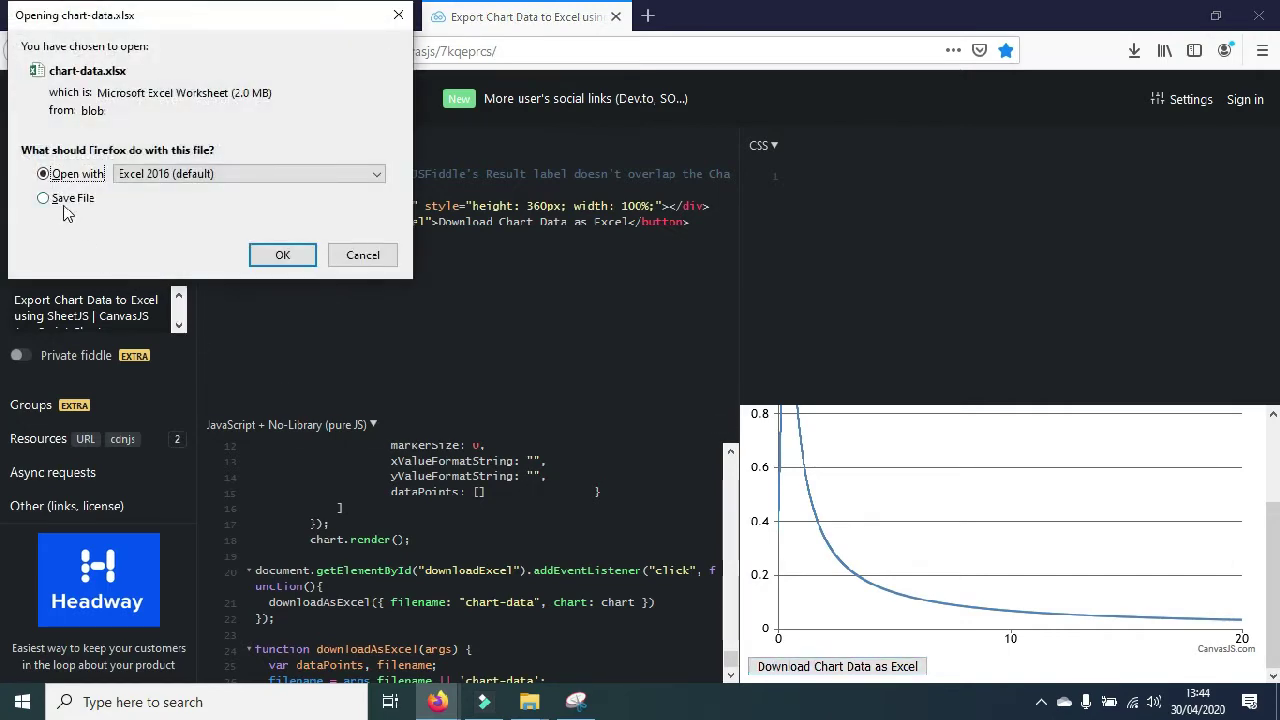
{"action": "left_click", "coordinate": [44, 198]}
{"action": "left_click", "coordinate": [285, 256]}
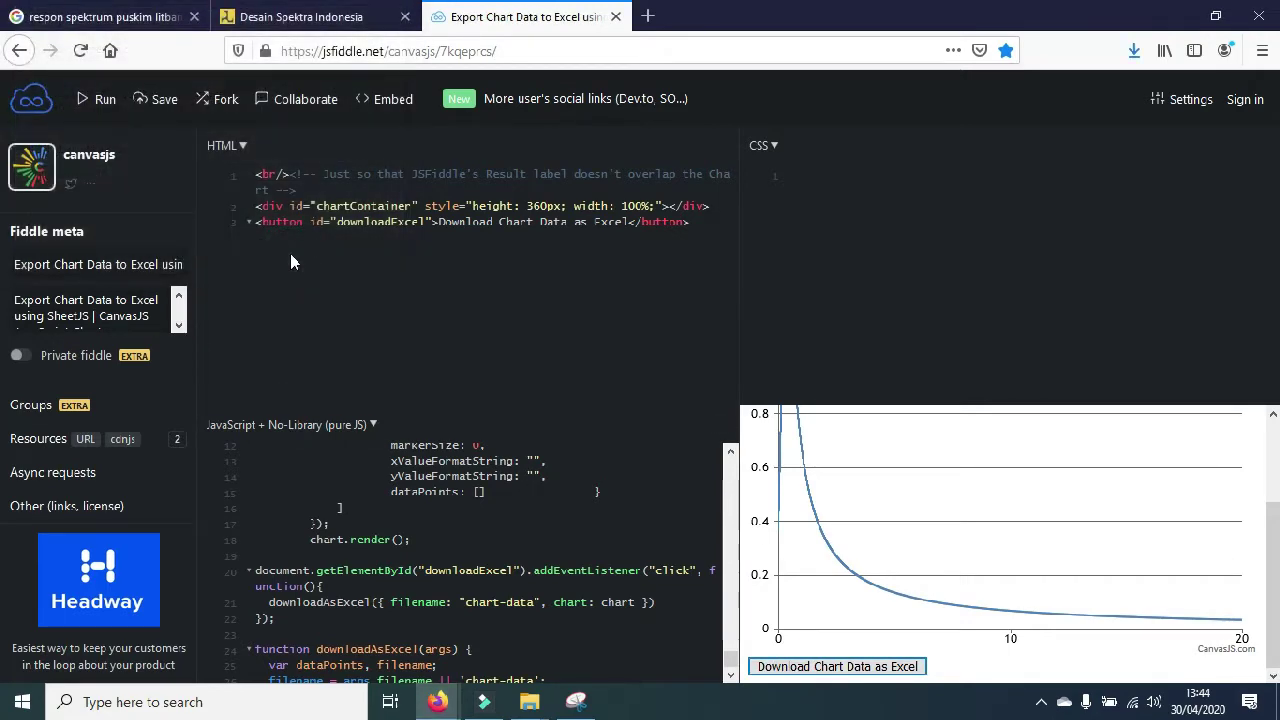
Step: Open the new chart-data(1) workbook from the Downloads folder in Excel and enable editing
{"action": "left_click", "coordinate": [1135, 52]}
{"action": "left_click", "coordinate": [1221, 106]}
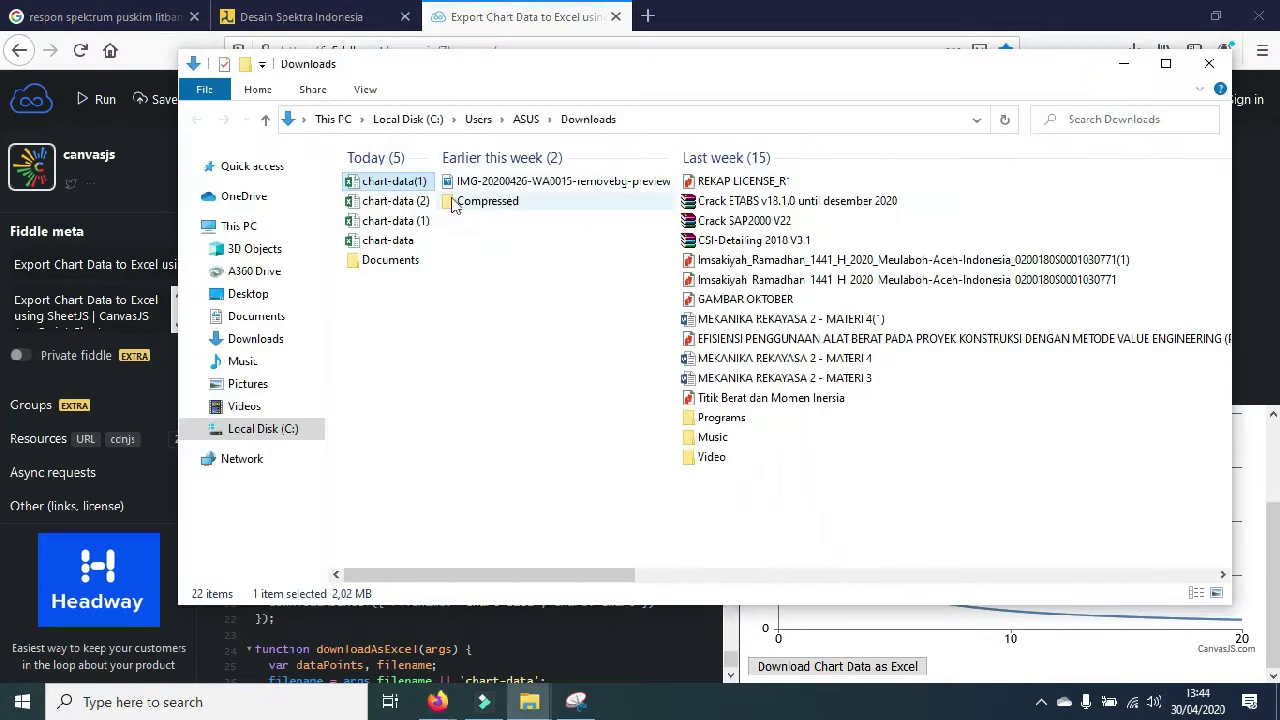
{"action": "double_click", "coordinate": [405, 189]}
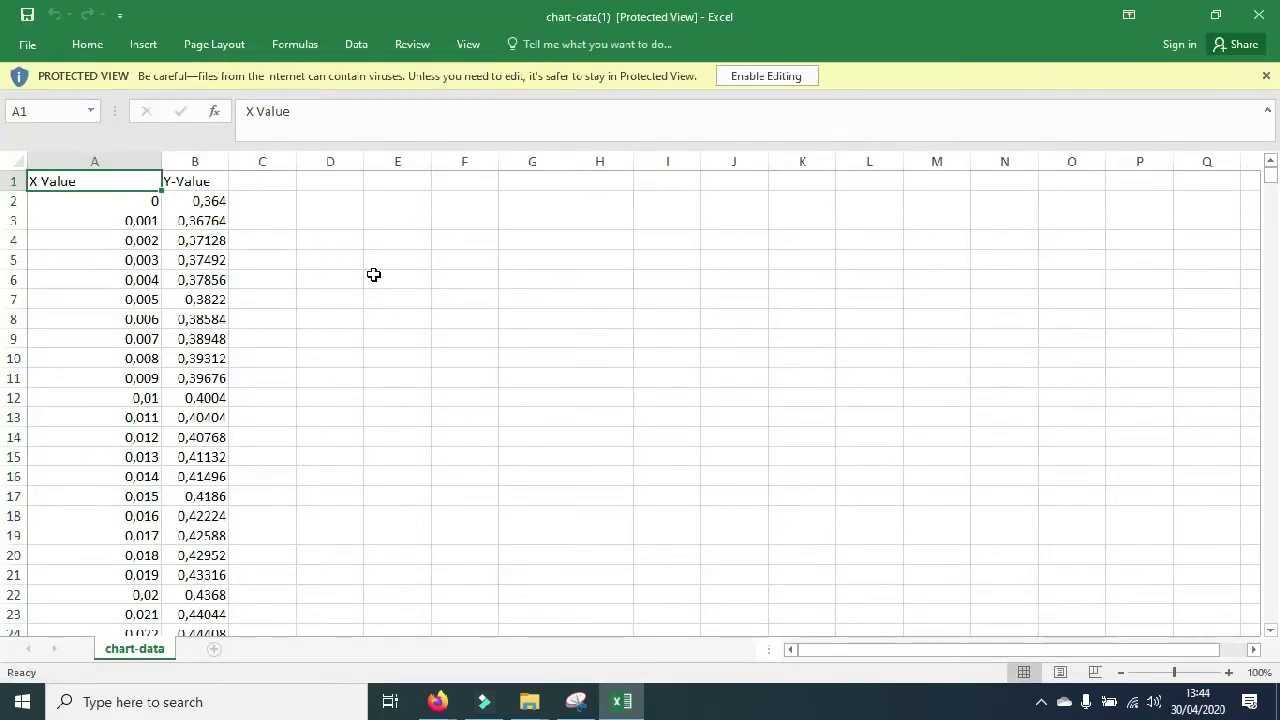
{"action": "left_click", "coordinate": [745, 80]}
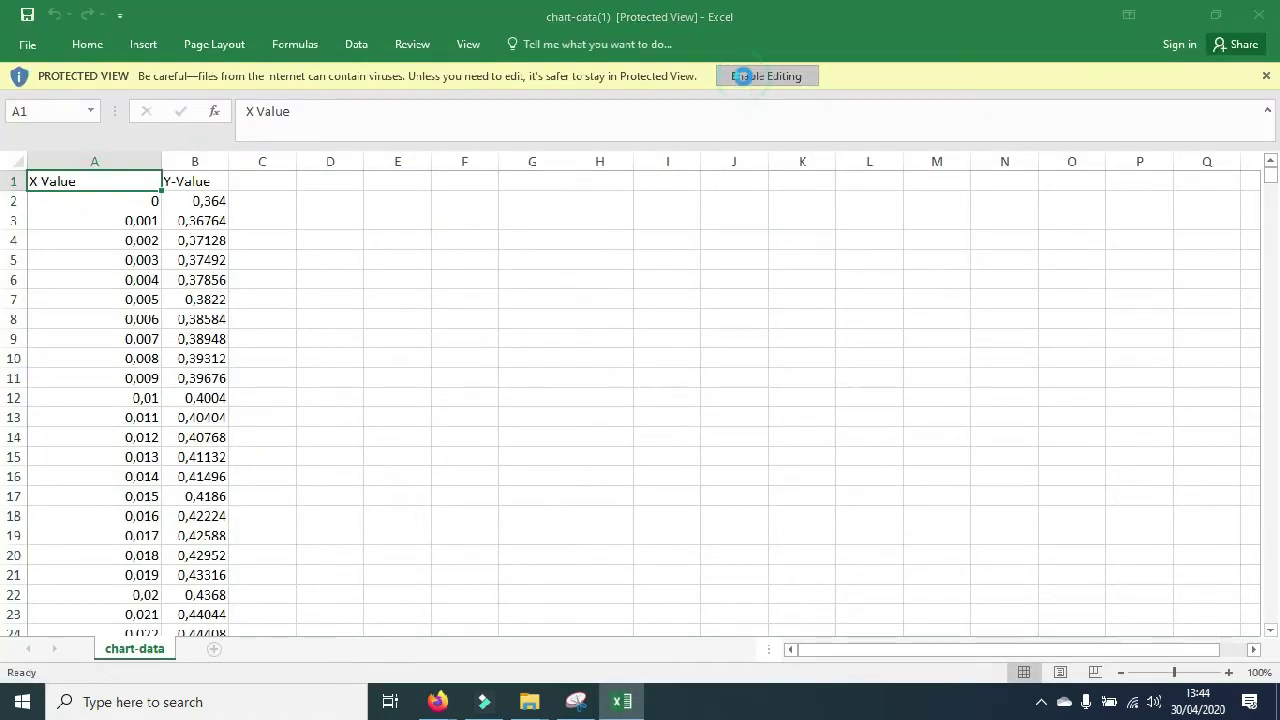
Step: Examine the exported values in the X Value and Y-Value columns of the chart-data sheet
{"action": "left_click", "coordinate": [405, 277]}
{"action": "left_click_drag", "start_coordinate": [137, 235], "coordinate": [191, 291]}
{"action": "left_click", "coordinate": [317, 300]}
{"action": "left_click", "coordinate": [226, 254]}
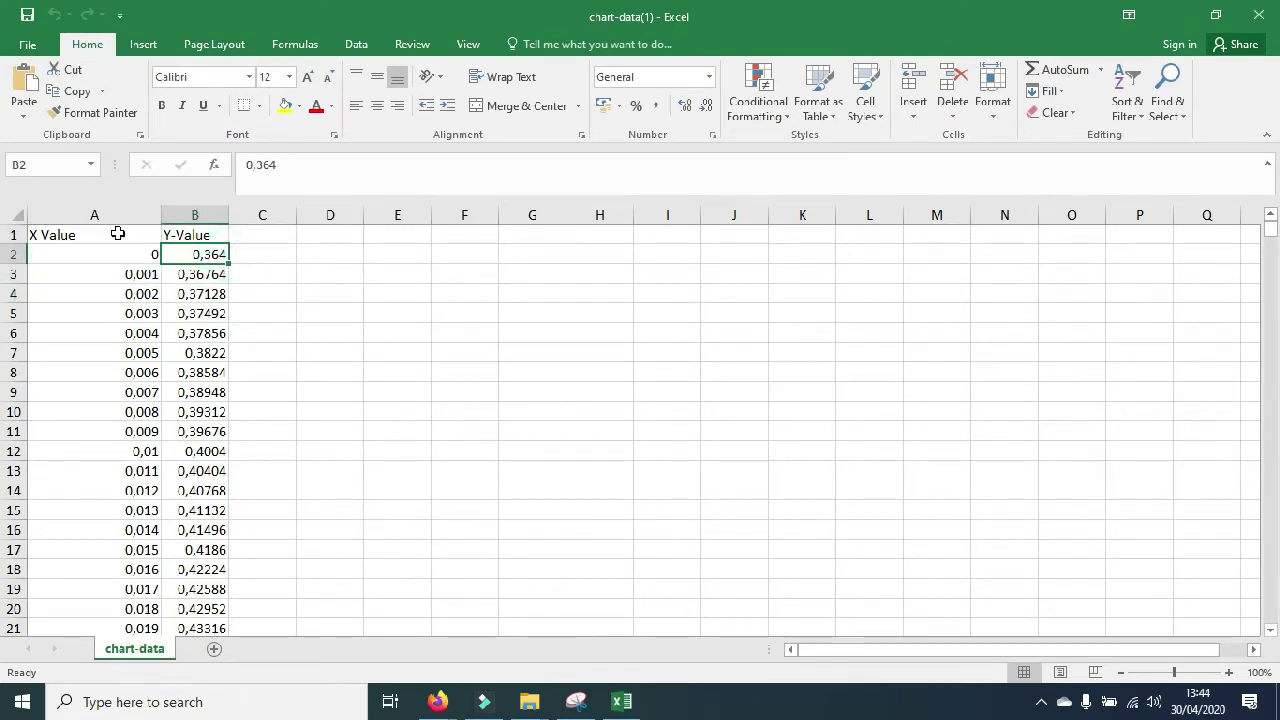
{"action": "left_click", "coordinate": [183, 237]}
{"action": "left_click", "coordinate": [150, 254]}
{"action": "left_click", "coordinate": [218, 251]}
{"action": "left_click", "coordinate": [484, 705]}
{"action": "left_click", "coordinate": [484, 705]}
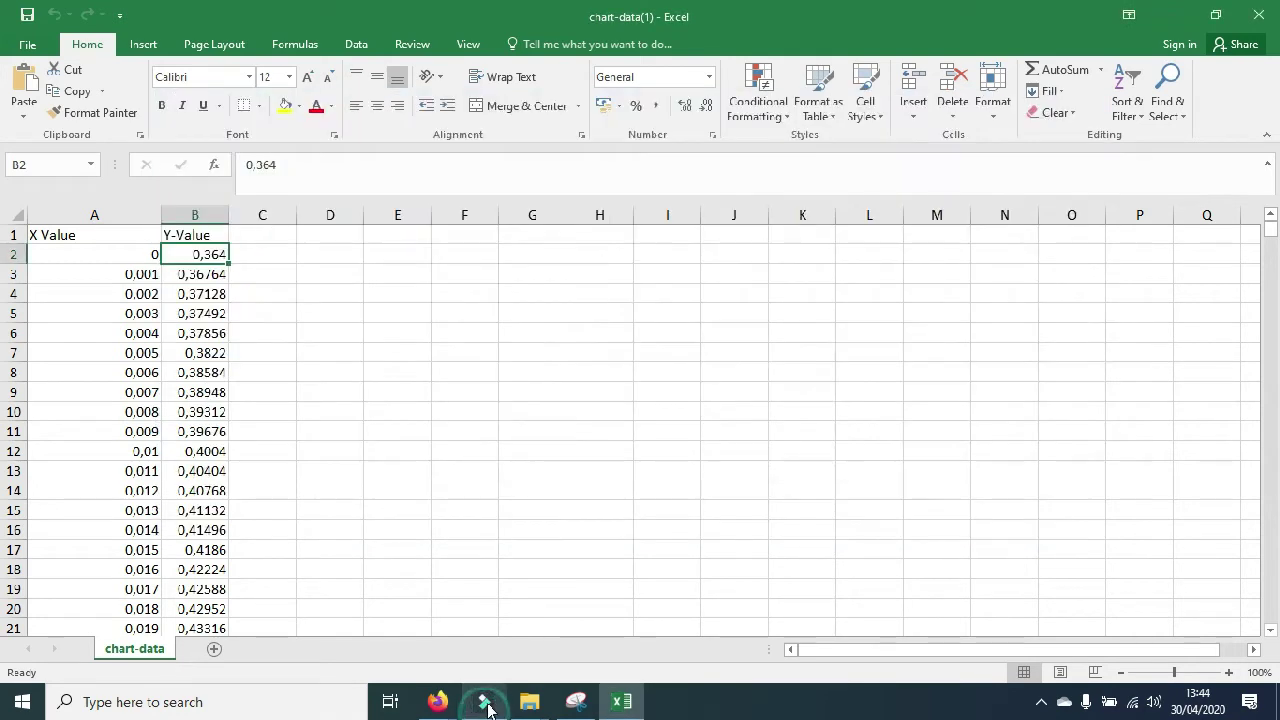
{"action": "left_click", "coordinate": [415, 272]}
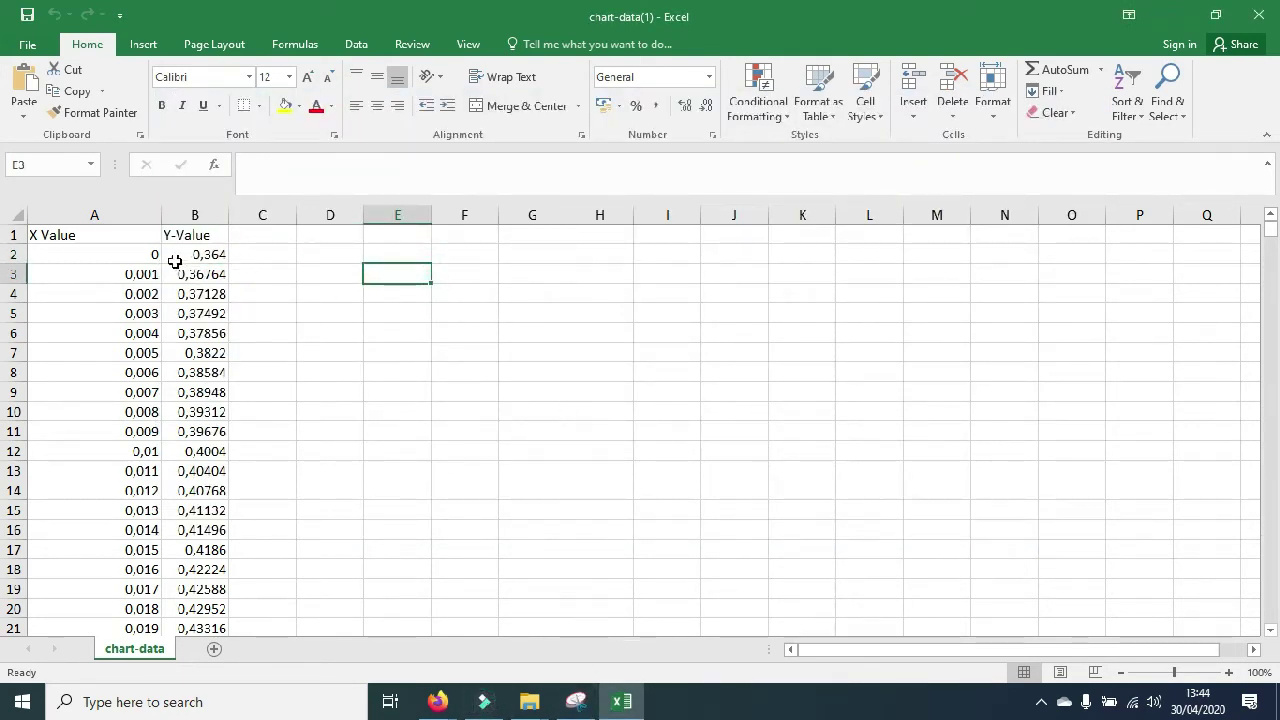
{"action": "left_click", "coordinate": [330, 292]}
{"action": "left_click", "coordinate": [150, 254]}
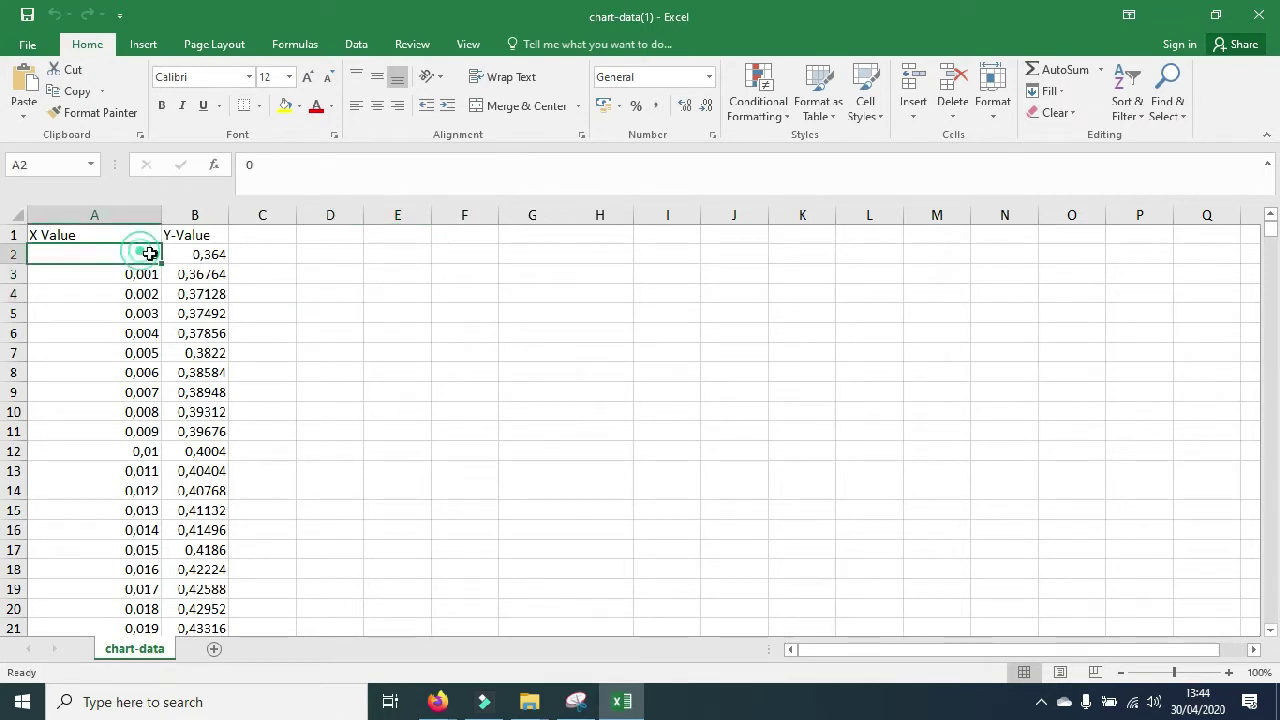
{"action": "left_click_drag", "start_coordinate": [150, 254], "coordinate": [200, 272]}
{"action": "left_click_drag", "start_coordinate": [395, 330], "coordinate": [330, 292]}
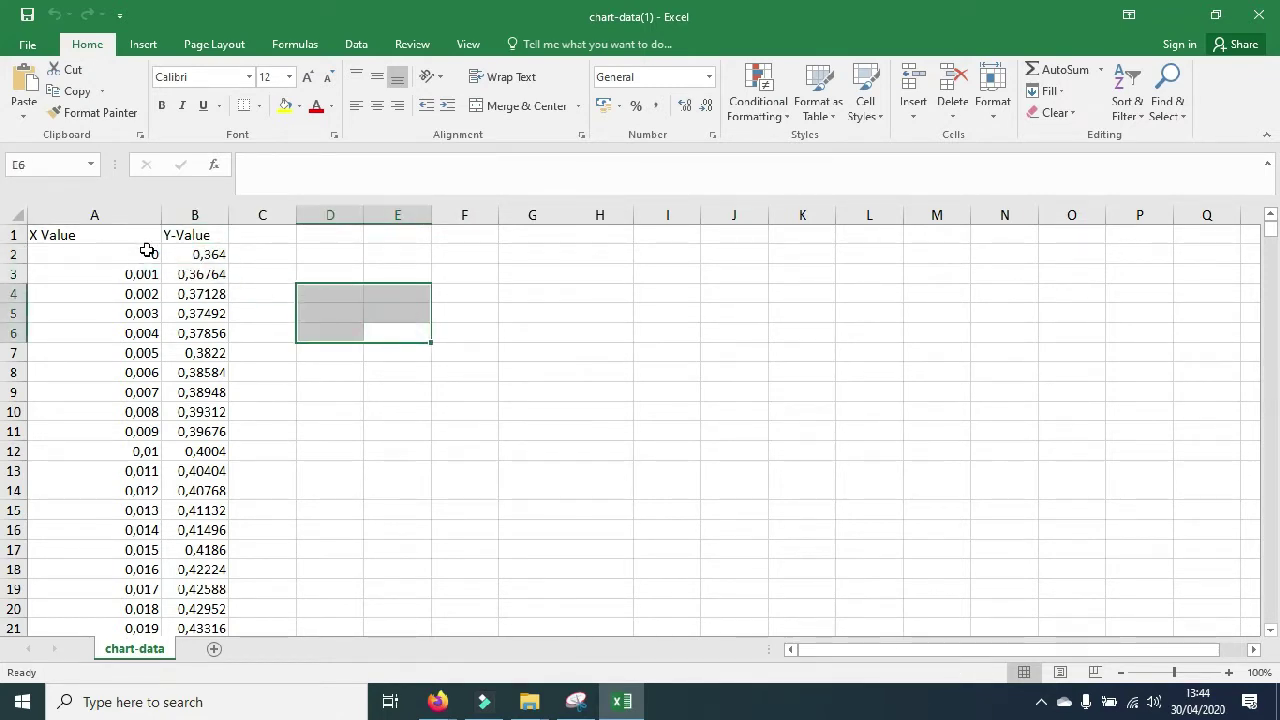
{"action": "left_click_drag", "start_coordinate": [147, 251], "coordinate": [200, 272]}
{"action": "left_click", "coordinate": [268, 294]}
Step: Insert a scatter chart from the X and Y data in range A2:B20003 of the chart-data sheet
{"action": "left_click_drag", "start_coordinate": [124, 257], "coordinate": [200, 590]}
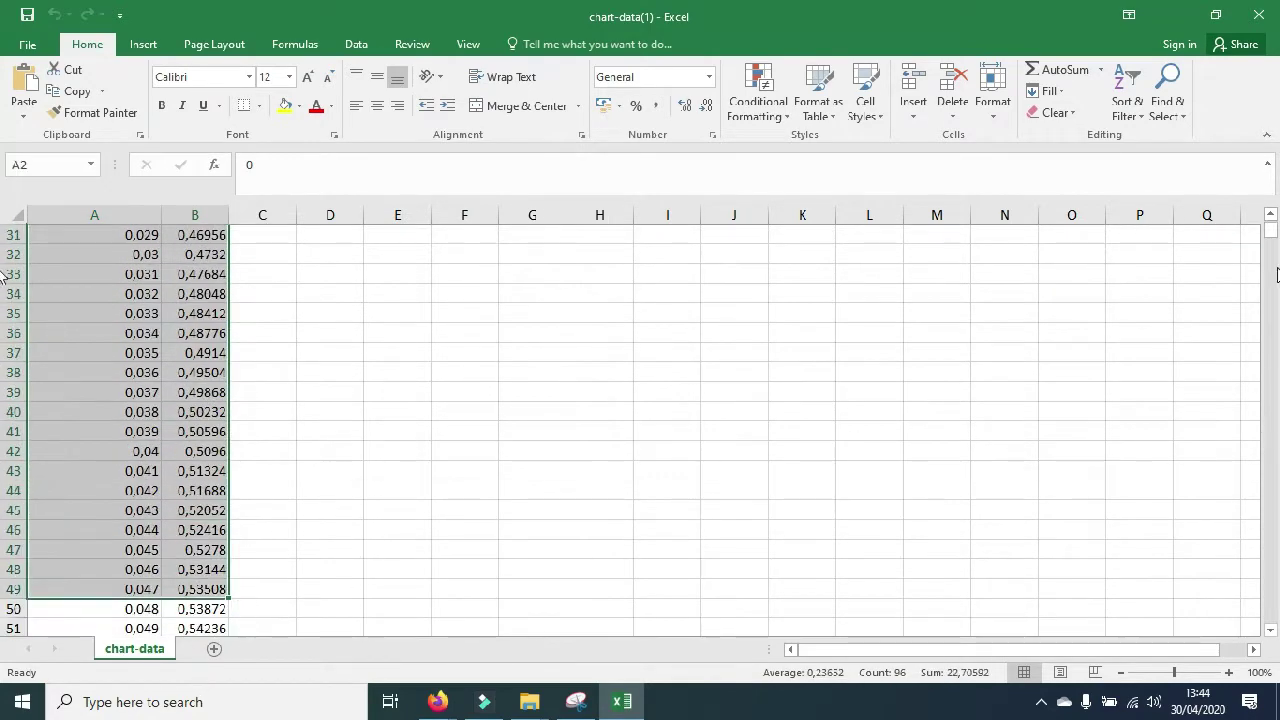
{"action": "left_click_drag", "start_coordinate": [1275, 235], "coordinate": [1269, 612]}
{"action": "left_click", "coordinate": [206, 607], "text": "shift"}
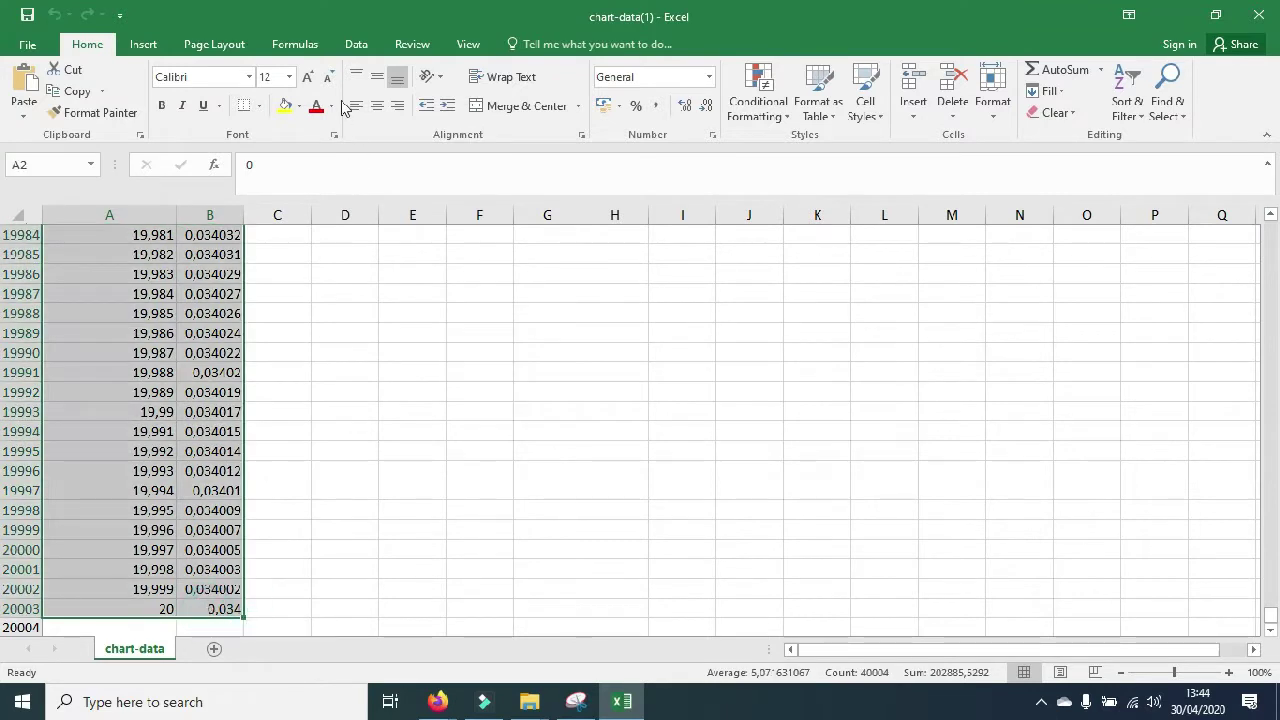
{"action": "left_click", "coordinate": [143, 44]}
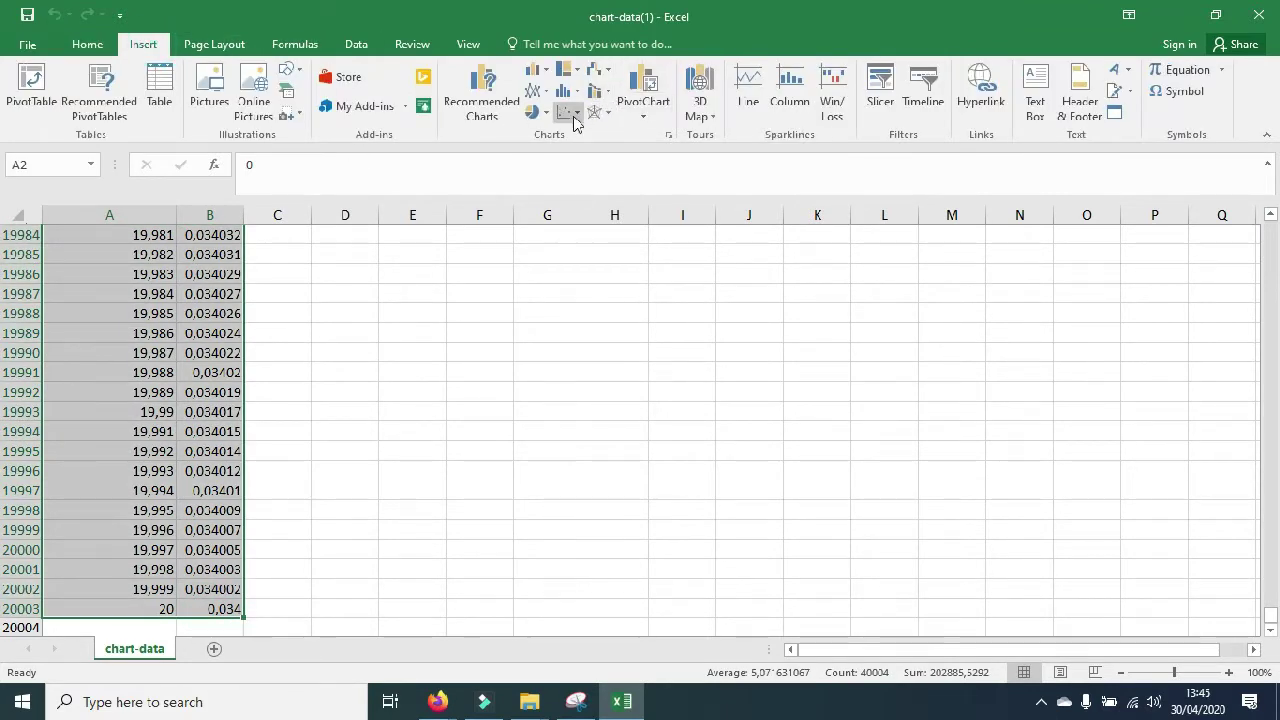
{"action": "left_click", "coordinate": [569, 112]}
{"action": "left_click", "coordinate": [626, 178]}
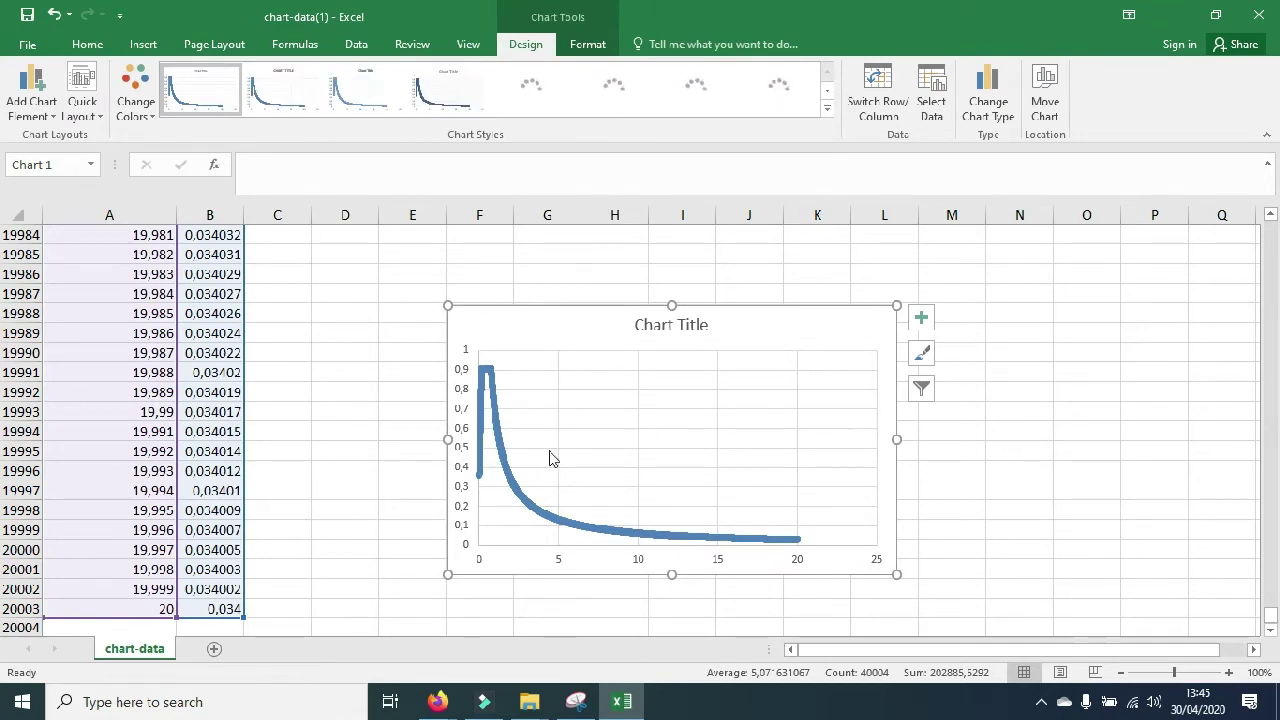
Step: Move the scatter chart beside the last data rows so that it spans columns D to K from about row 19980
{"action": "left_click", "coordinate": [588, 240]}
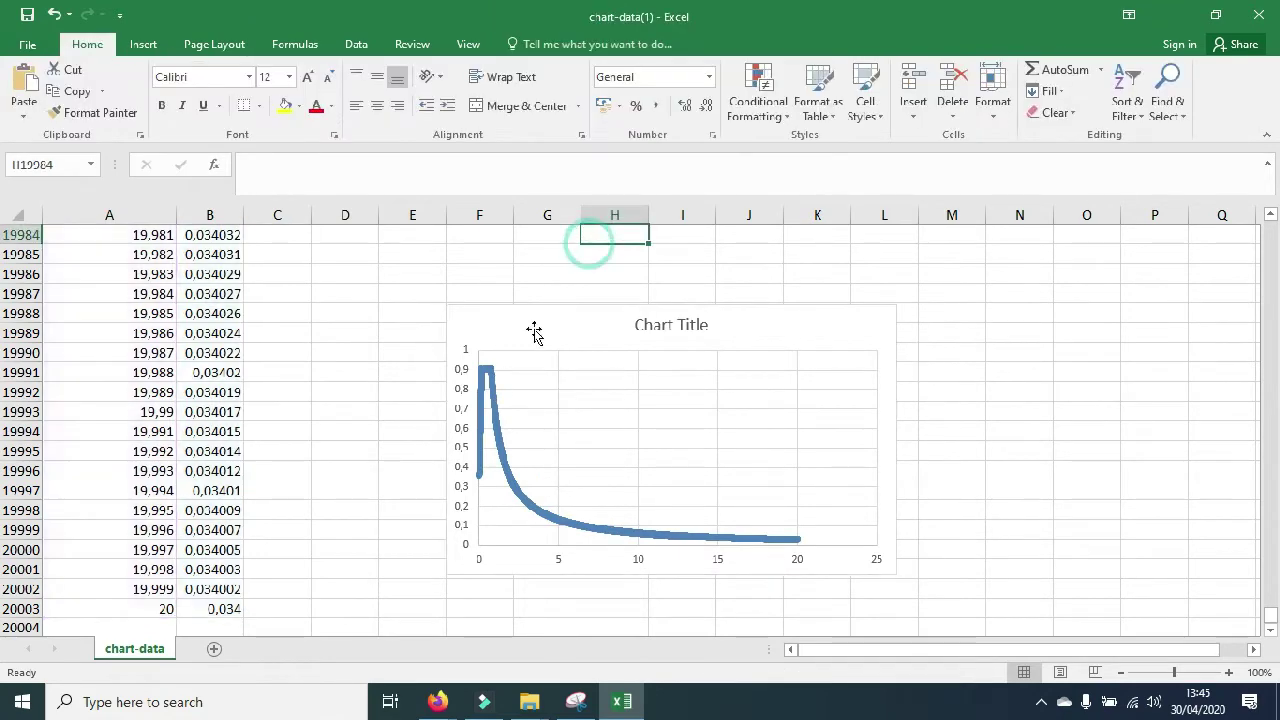
{"action": "left_click", "coordinate": [517, 350]}
{"action": "left_click", "coordinate": [616, 275]}
{"action": "left_click", "coordinate": [657, 308]}
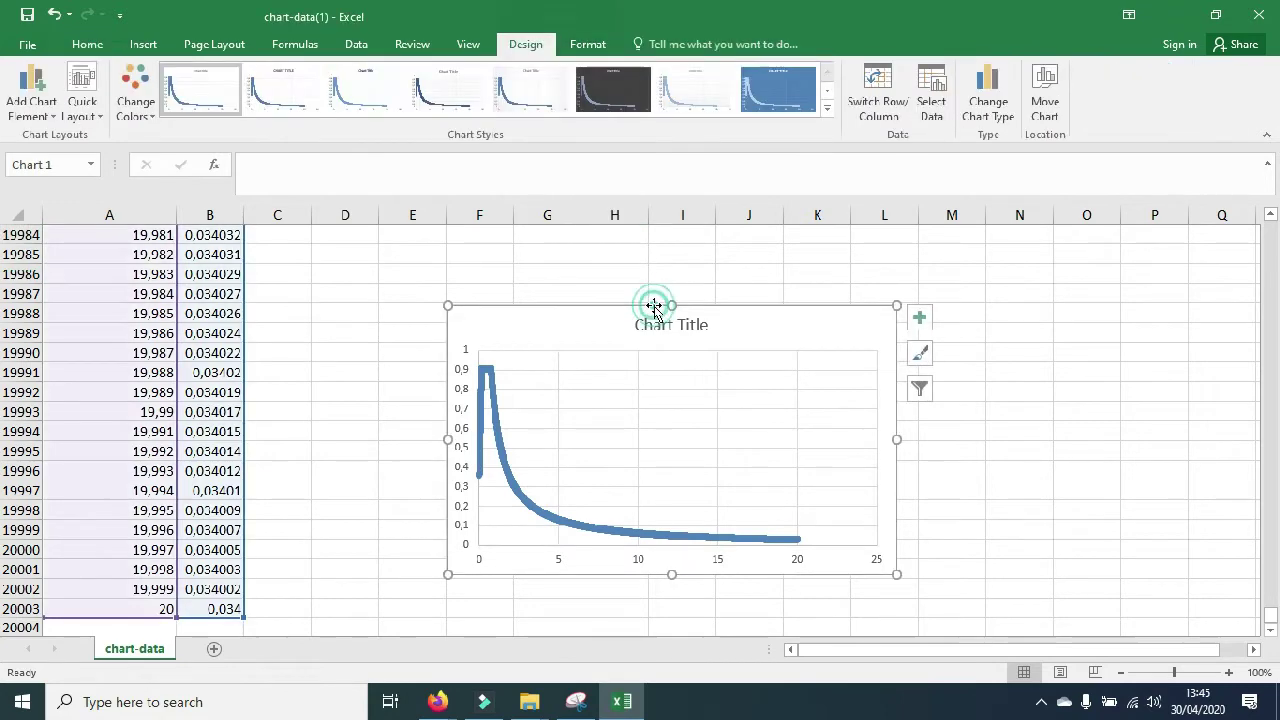
{"action": "left_click", "coordinate": [749, 251]}
{"action": "left_click", "coordinate": [731, 306]}
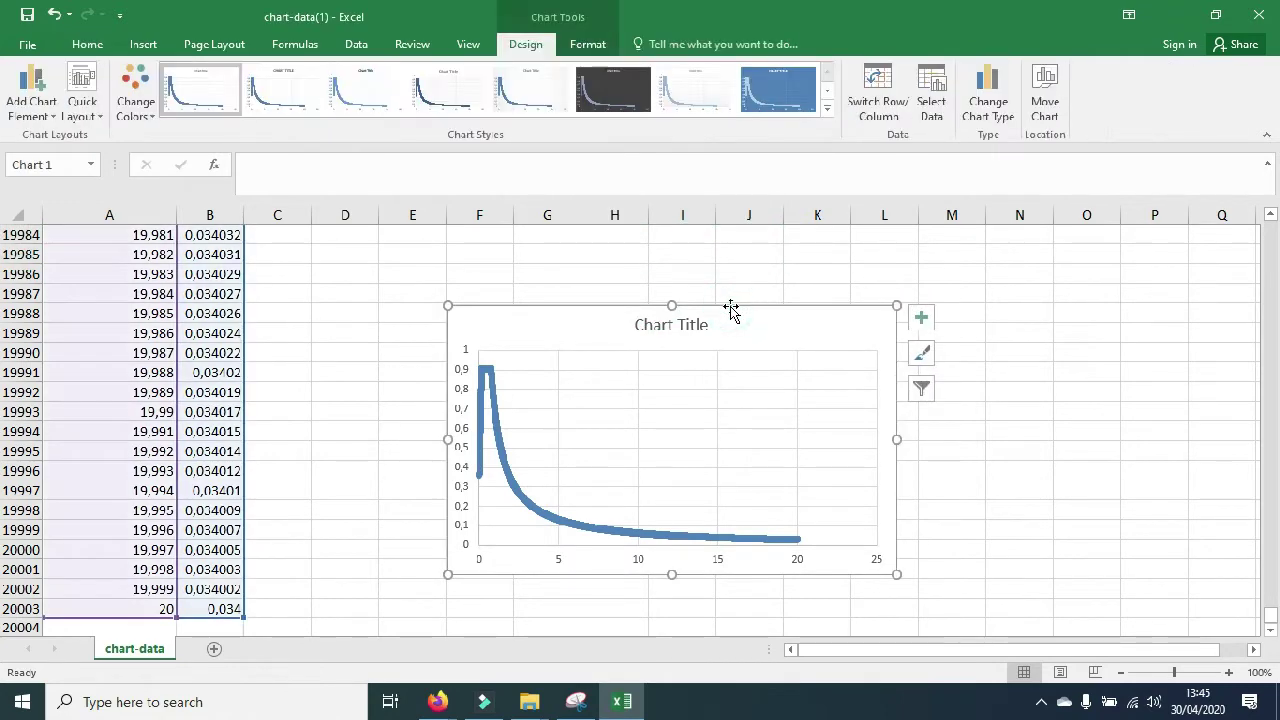
{"action": "left_click", "coordinate": [727, 252]}
{"action": "scroll", "coordinate": [726, 294], "scroll_direction": "up", "scroll_amount": 3}
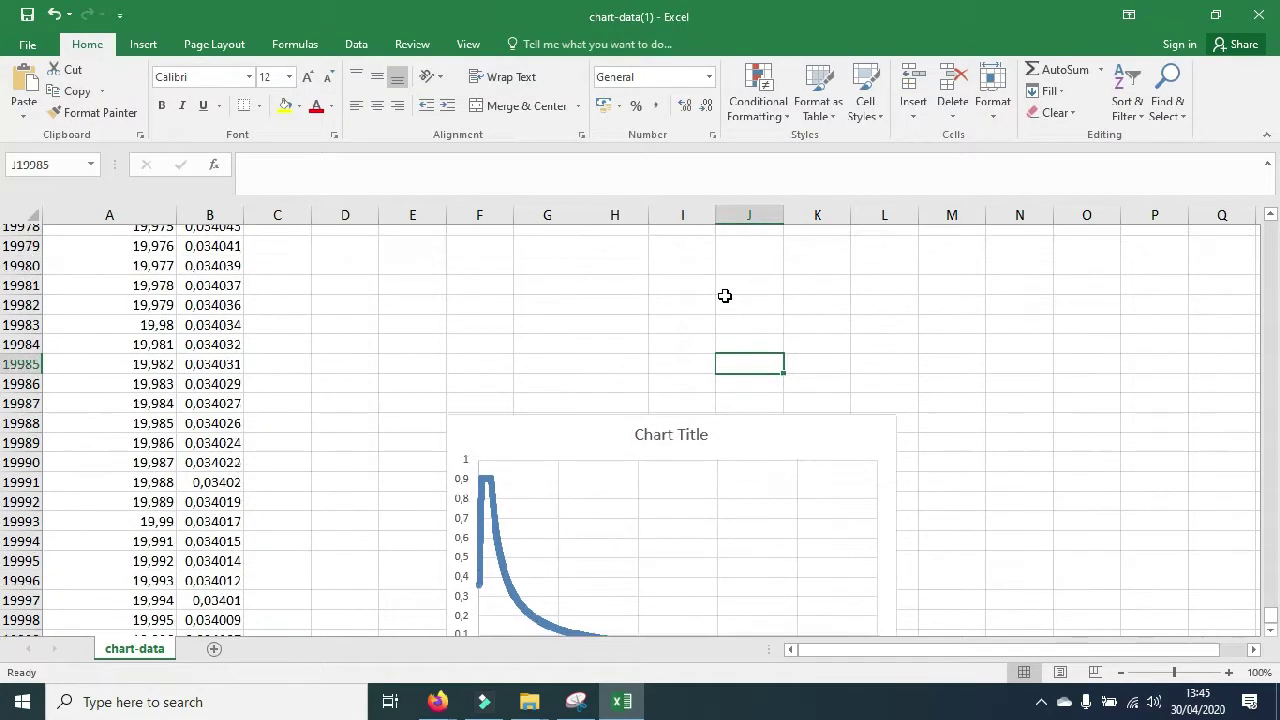
{"action": "scroll", "coordinate": [722, 332], "scroll_direction": "down", "scroll_amount": 3}
{"action": "left_click_drag", "start_coordinate": [737, 303], "coordinate": [674, 254]}
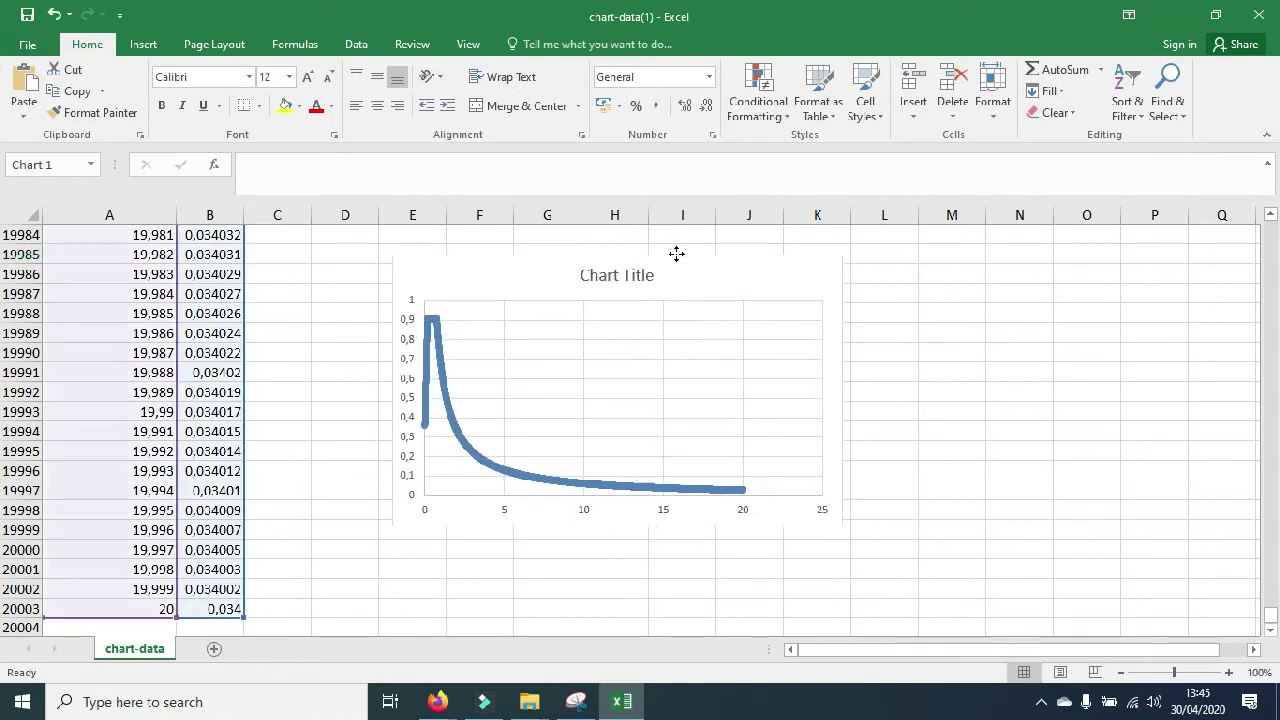
{"action": "scroll", "coordinate": [663, 294], "scroll_direction": "up", "scroll_amount": 2}
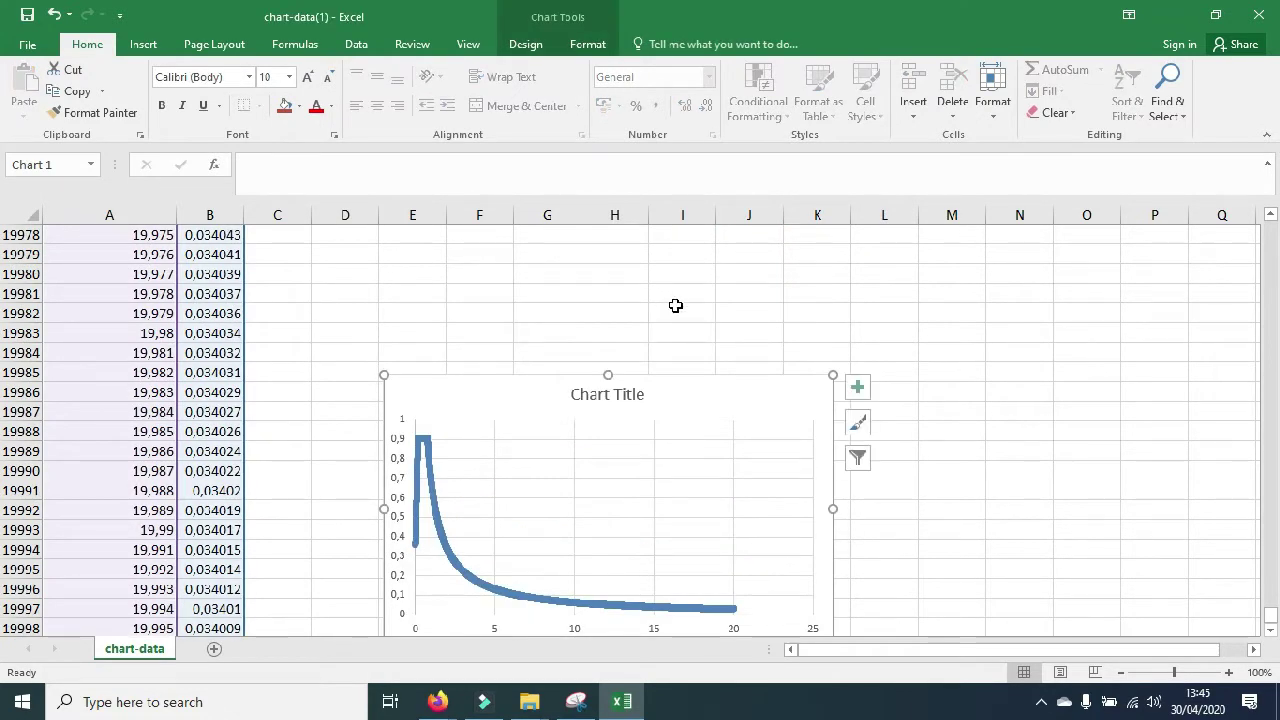
{"action": "left_click_drag", "start_coordinate": [638, 374], "coordinate": [605, 291]}
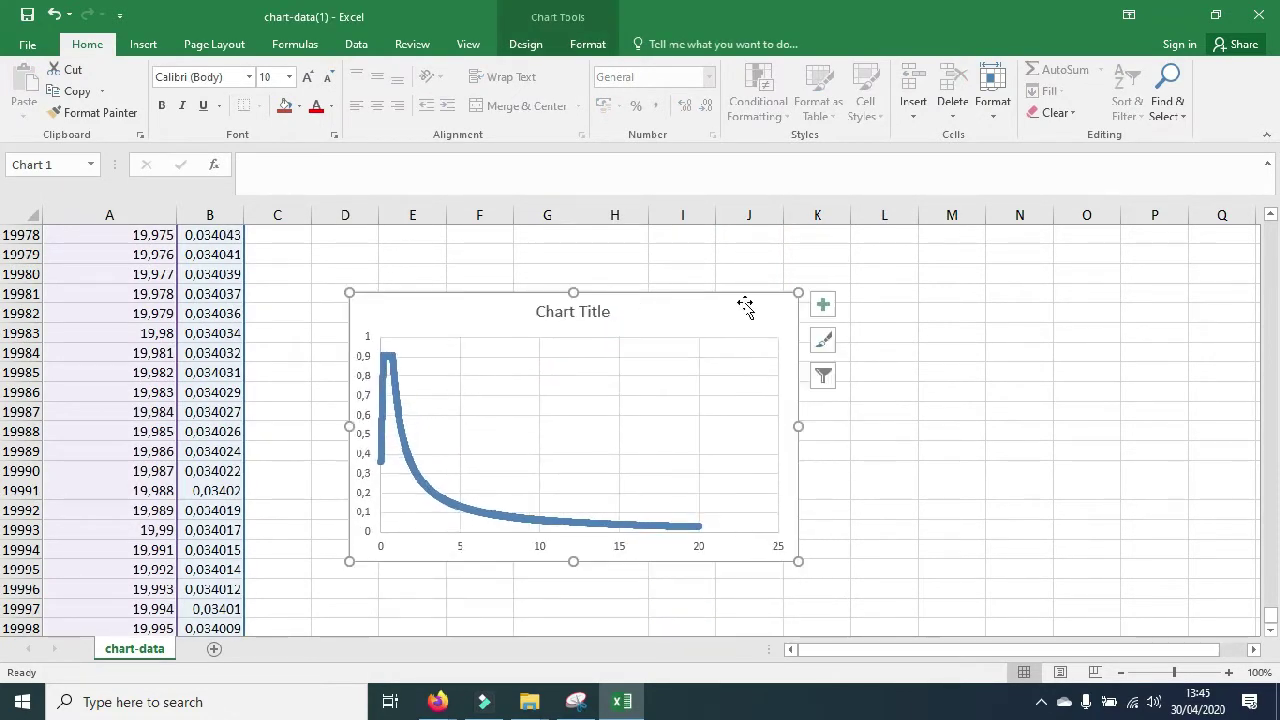
{"action": "left_click", "coordinate": [900, 340]}
{"action": "left_click", "coordinate": [675, 308]}
{"action": "mouse_move", "coordinate": [1271, 622]}
{"action": "left_mouse_down"}
{"action": "mouse_move", "coordinate": [1267, 275]}
{"action": "mouse_move", "coordinate": [4, 222]}
{"action": "mouse_move", "coordinate": [1267, 560]}
{"action": "mouse_move", "coordinate": [1267, 620]}
{"action": "left_mouse_up"}
{"action": "scroll", "coordinate": [809, 366], "scroll_direction": "up", "scroll_amount": 2}
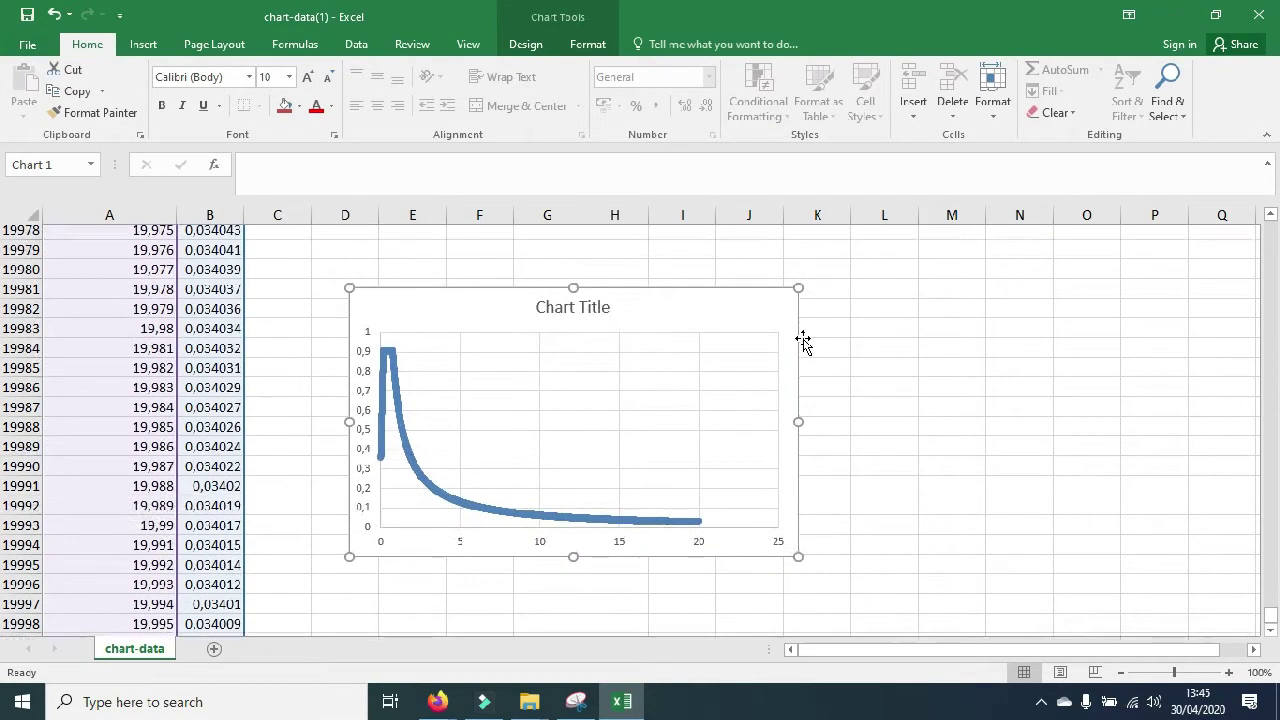
{"action": "left_click", "coordinate": [790, 317]}
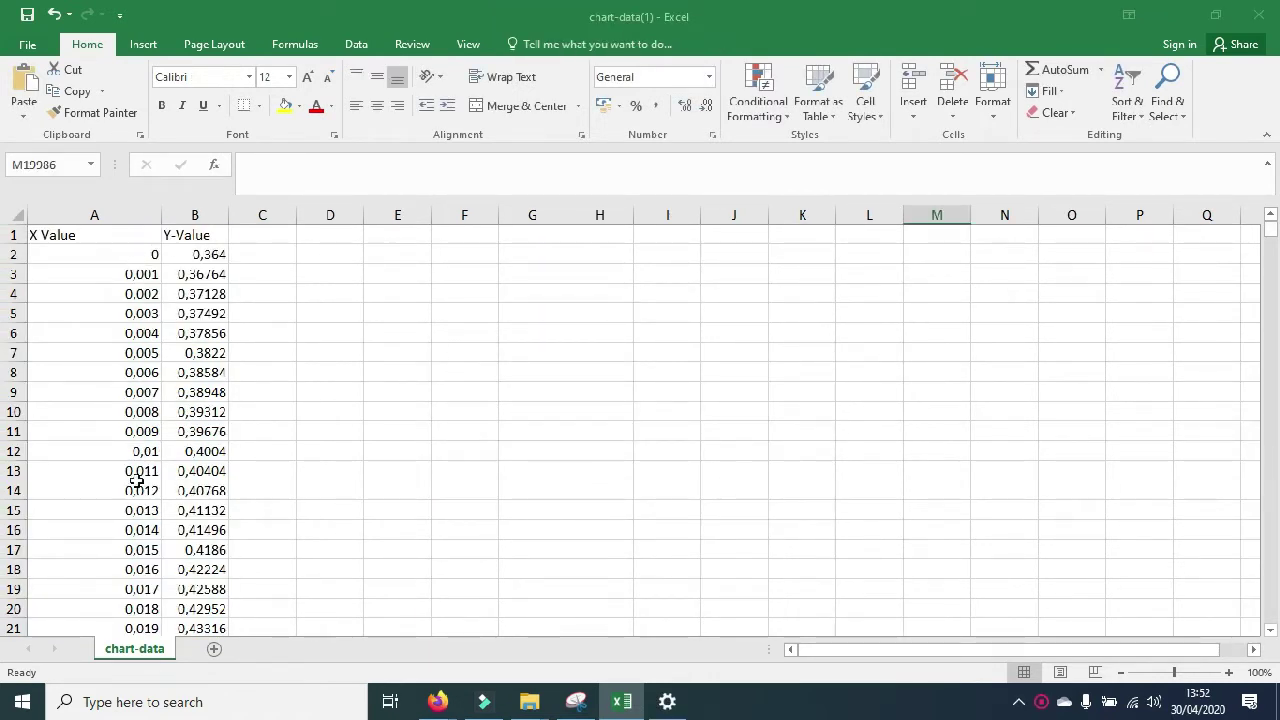
Step: Examine the X and Y values at the end of the data, reading upward from the last row
{"action": "left_click_drag", "start_coordinate": [1272, 238], "coordinate": [1272, 652]}
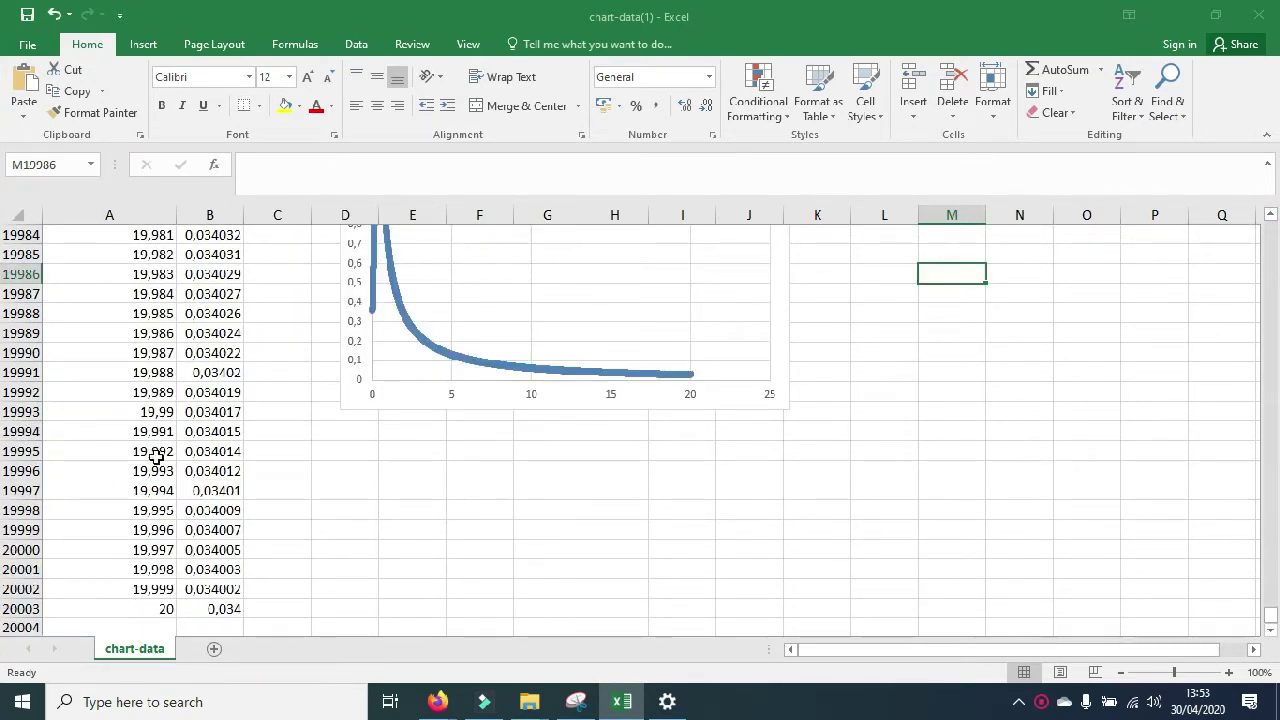
{"action": "scroll", "coordinate": [156, 457], "scroll_direction": "up", "scroll_amount": 14}
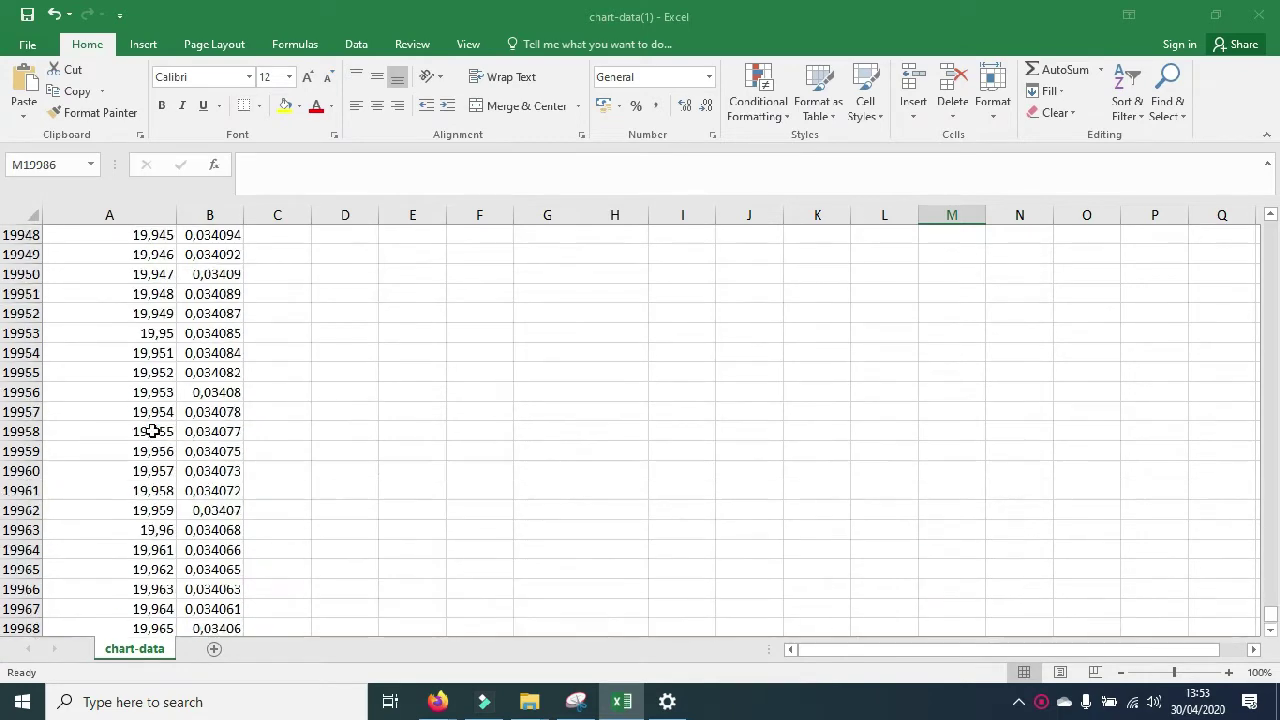
{"action": "scroll", "coordinate": [143, 392], "scroll_direction": "up", "scroll_amount": 16}
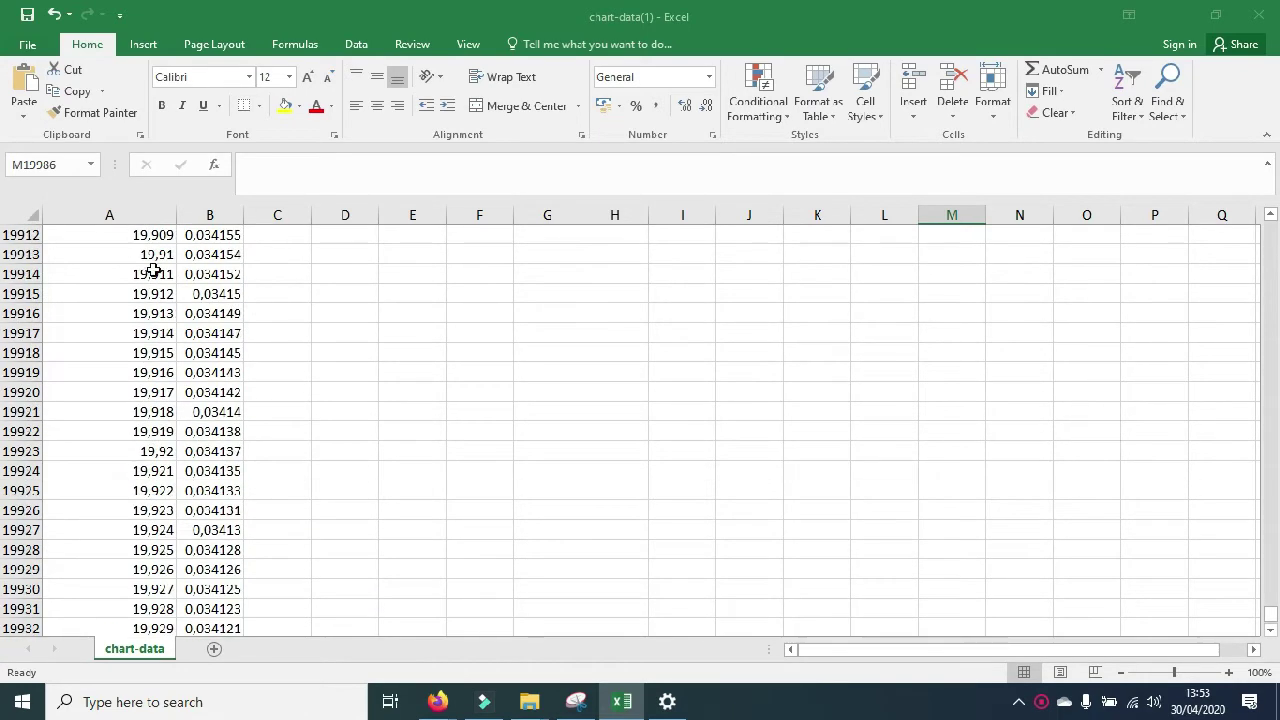
{"action": "scroll", "coordinate": [152, 268], "scroll_direction": "up", "scroll_amount": 16}
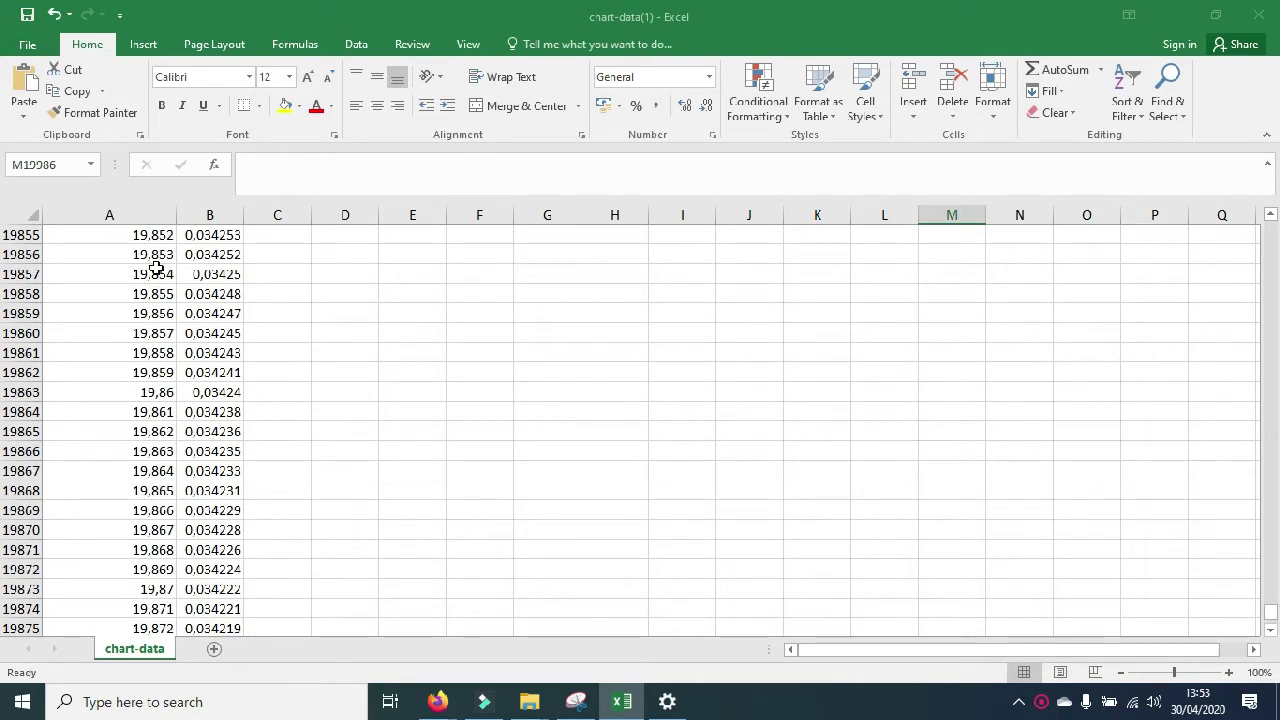
{"action": "scroll", "coordinate": [156, 268], "scroll_direction": "up", "scroll_amount": 15}
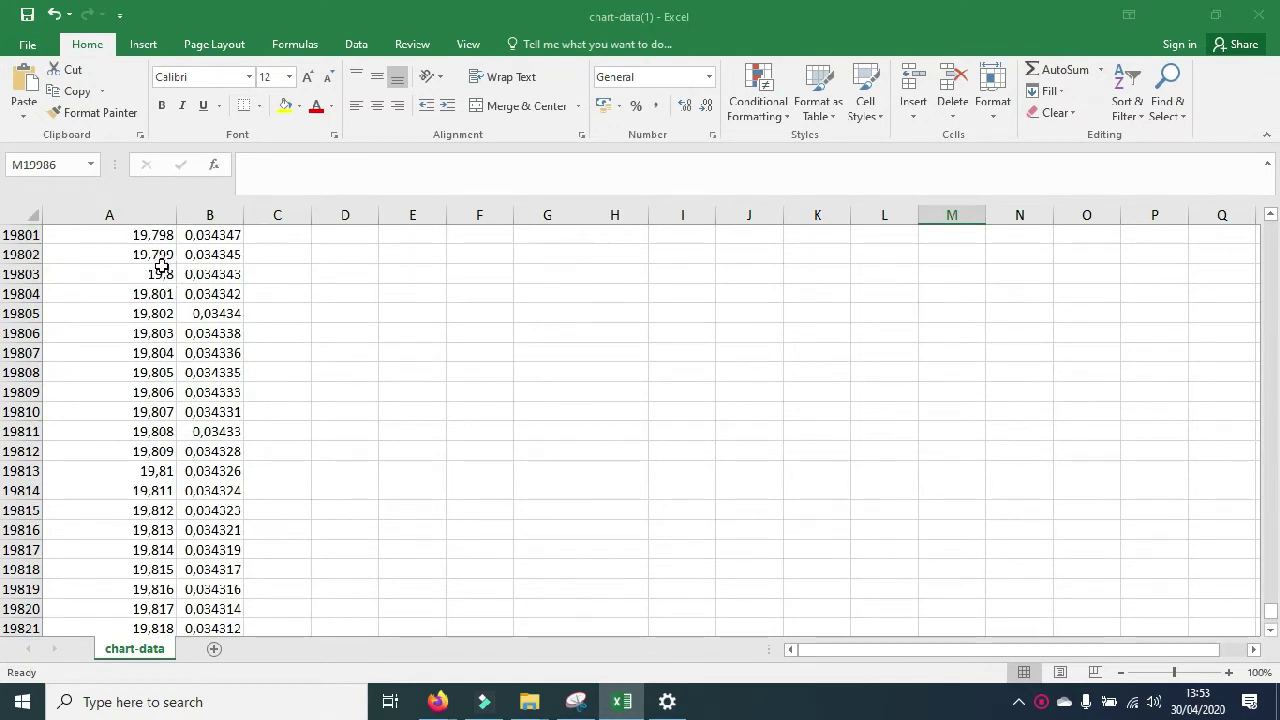
{"action": "scroll", "coordinate": [160, 268], "scroll_direction": "up", "scroll_amount": 9}
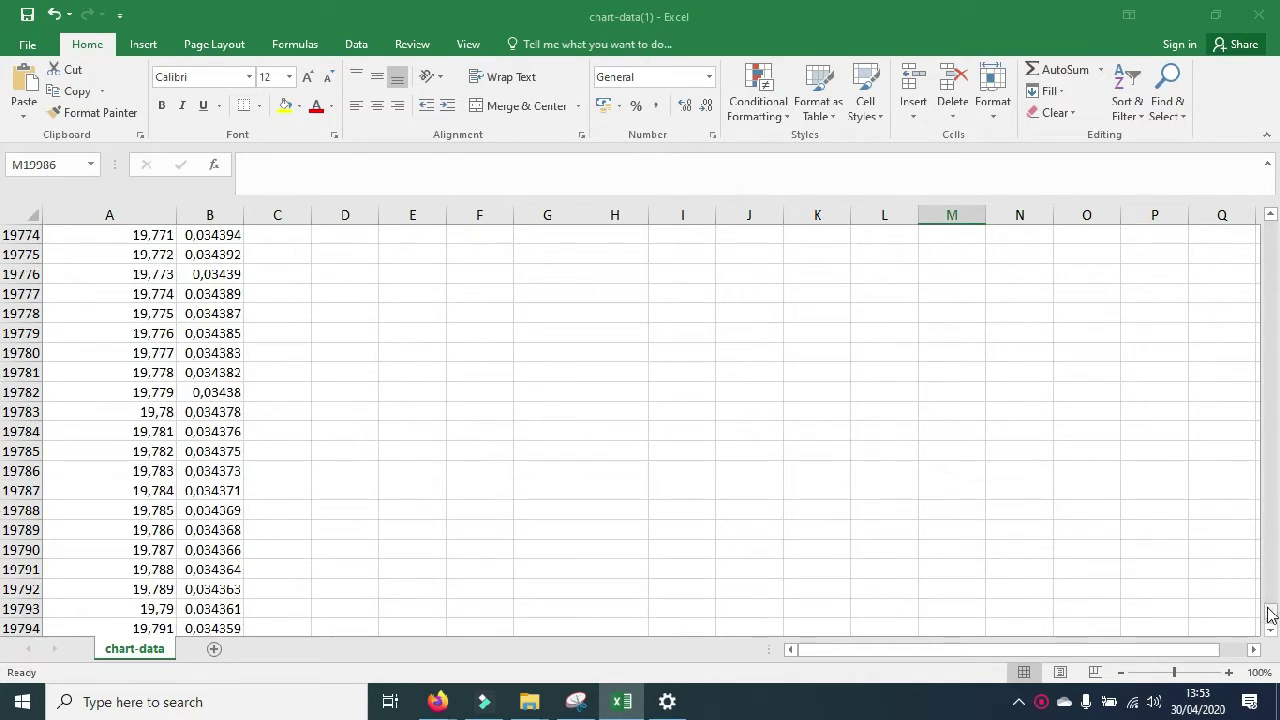
{"action": "left_click_drag", "start_coordinate": [1271, 614], "coordinate": [1275, 218]}
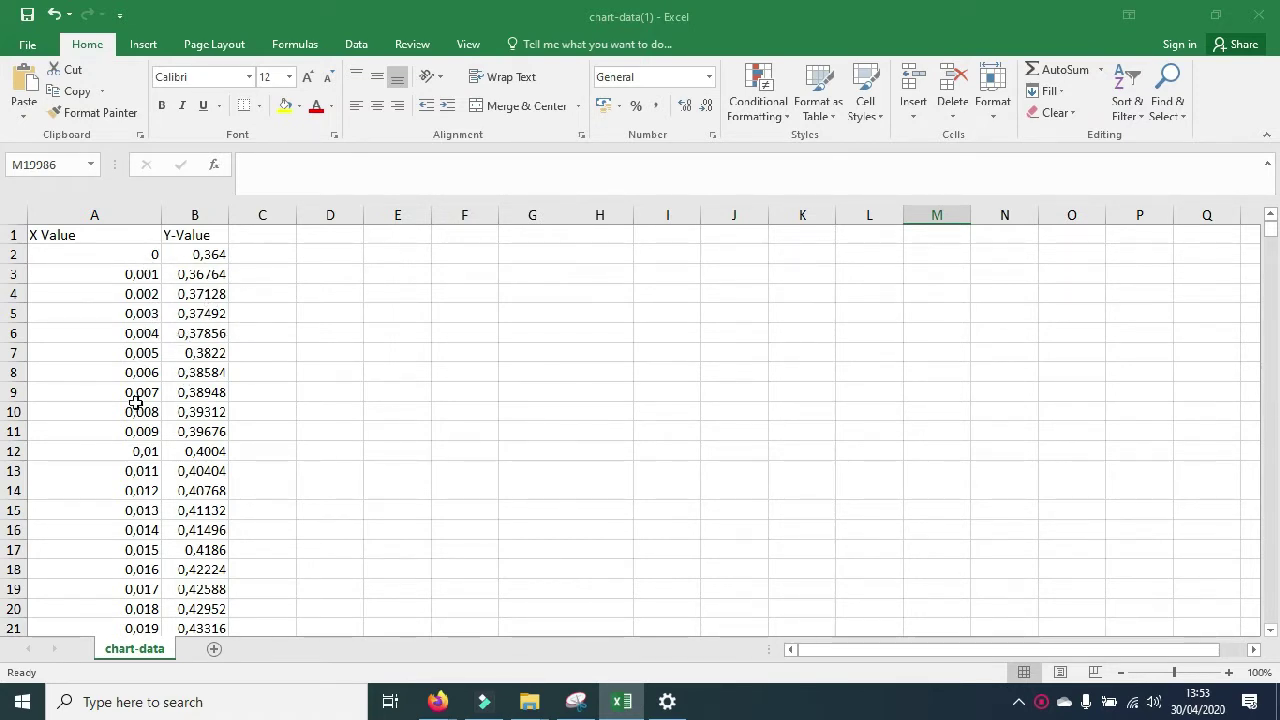
{"action": "left_click", "coordinate": [148, 255]}
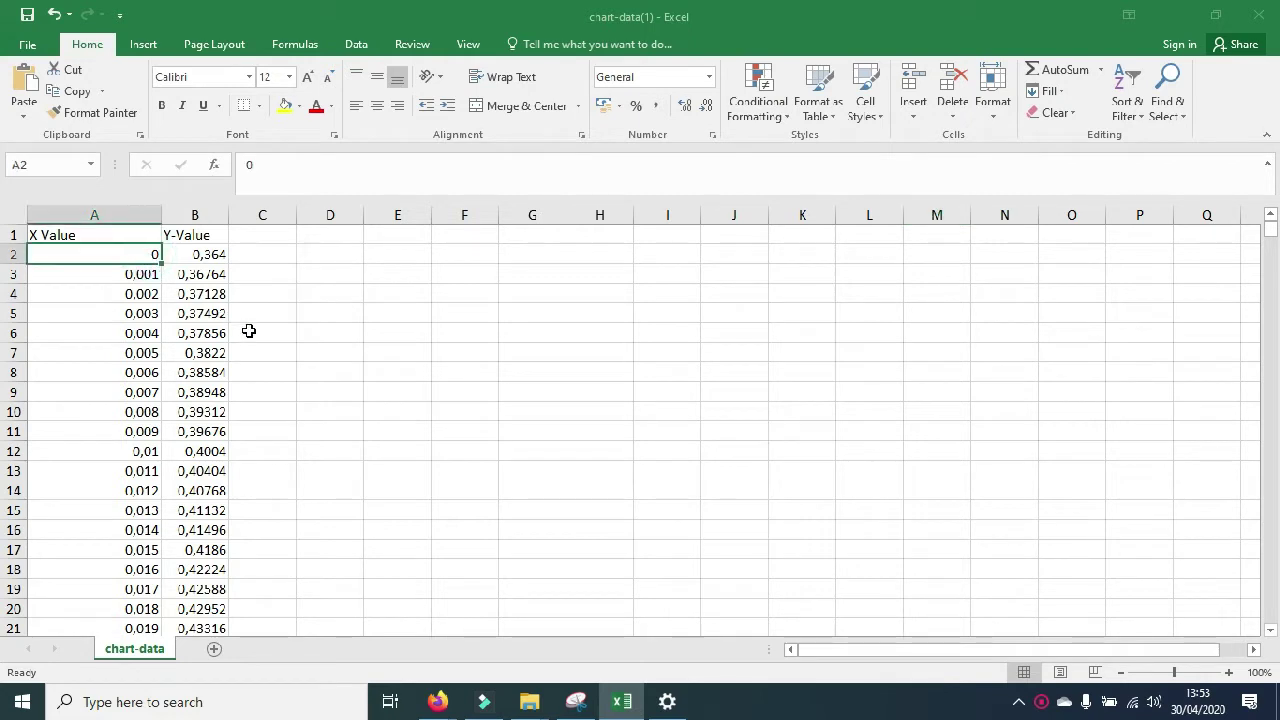
{"action": "left_click", "coordinate": [251, 331]}
{"action": "left_click", "coordinate": [158, 252]}
{"action": "left_click", "coordinate": [294, 295]}
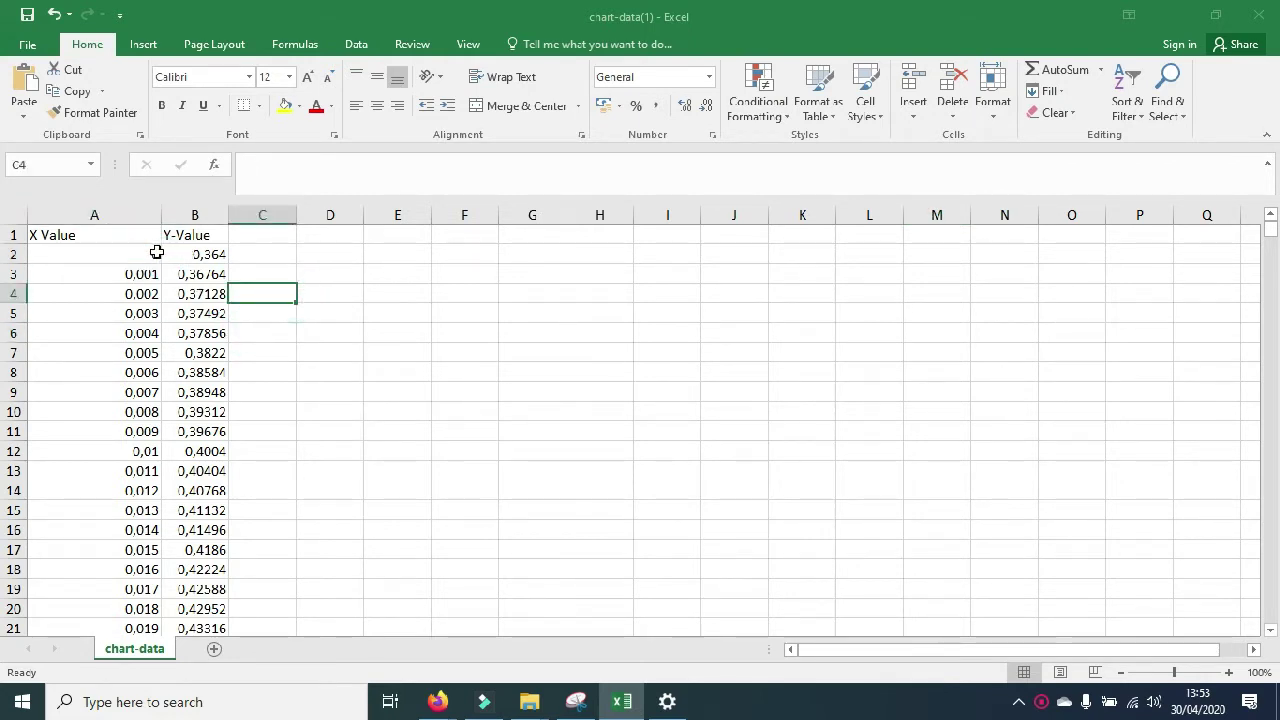
{"action": "left_click", "coordinate": [157, 252]}
{"action": "left_click", "coordinate": [226, 258]}
{"action": "left_click", "coordinate": [148, 252]}
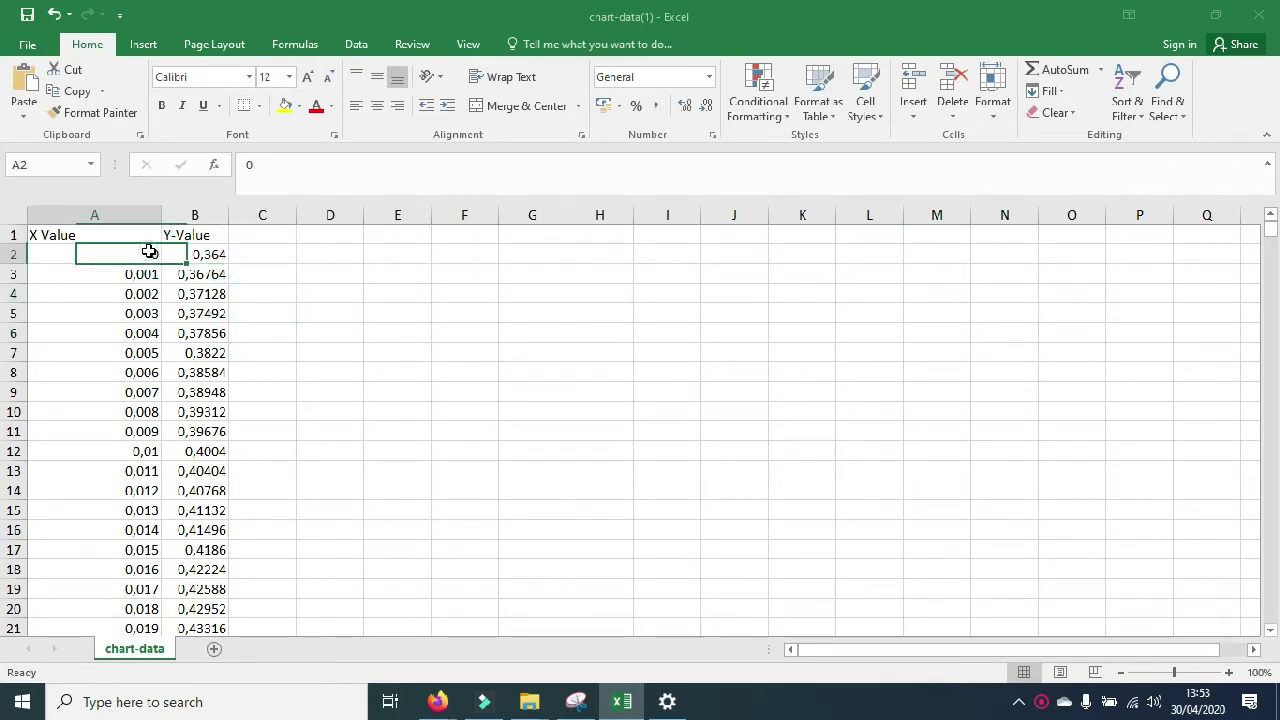
{"action": "left_click", "coordinate": [287, 297]}
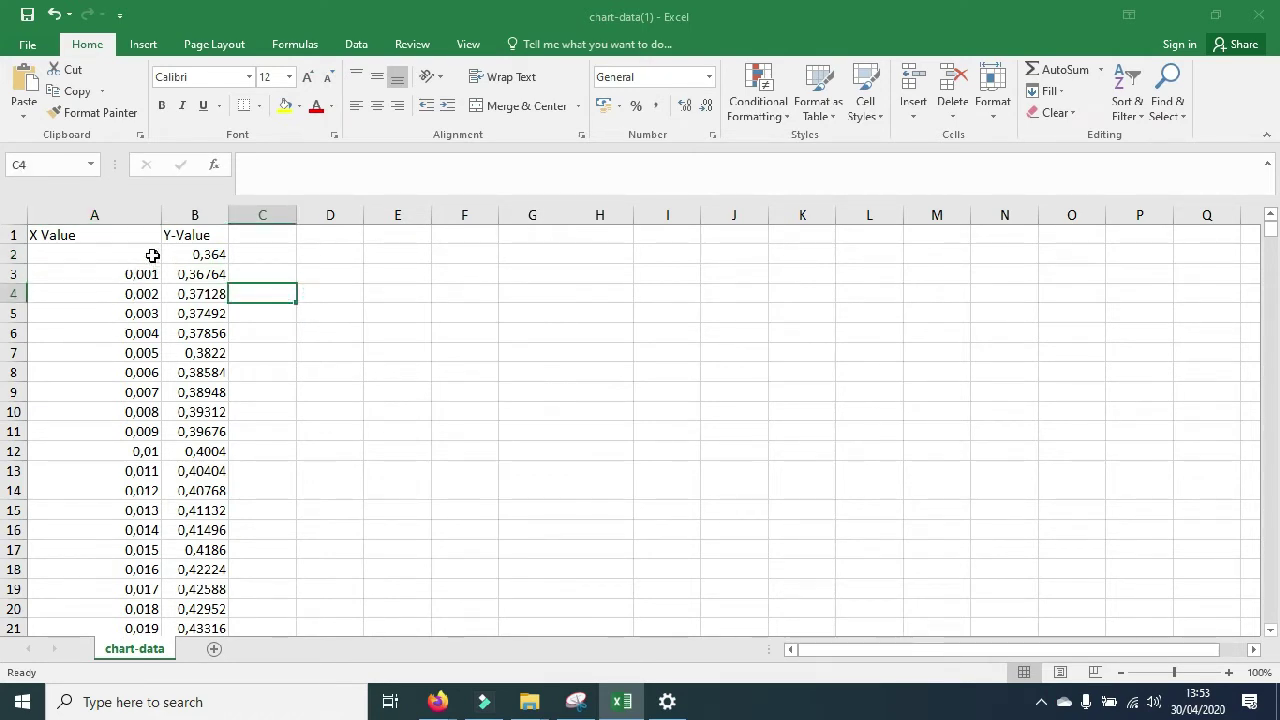
{"action": "left_click", "coordinate": [270, 255]}
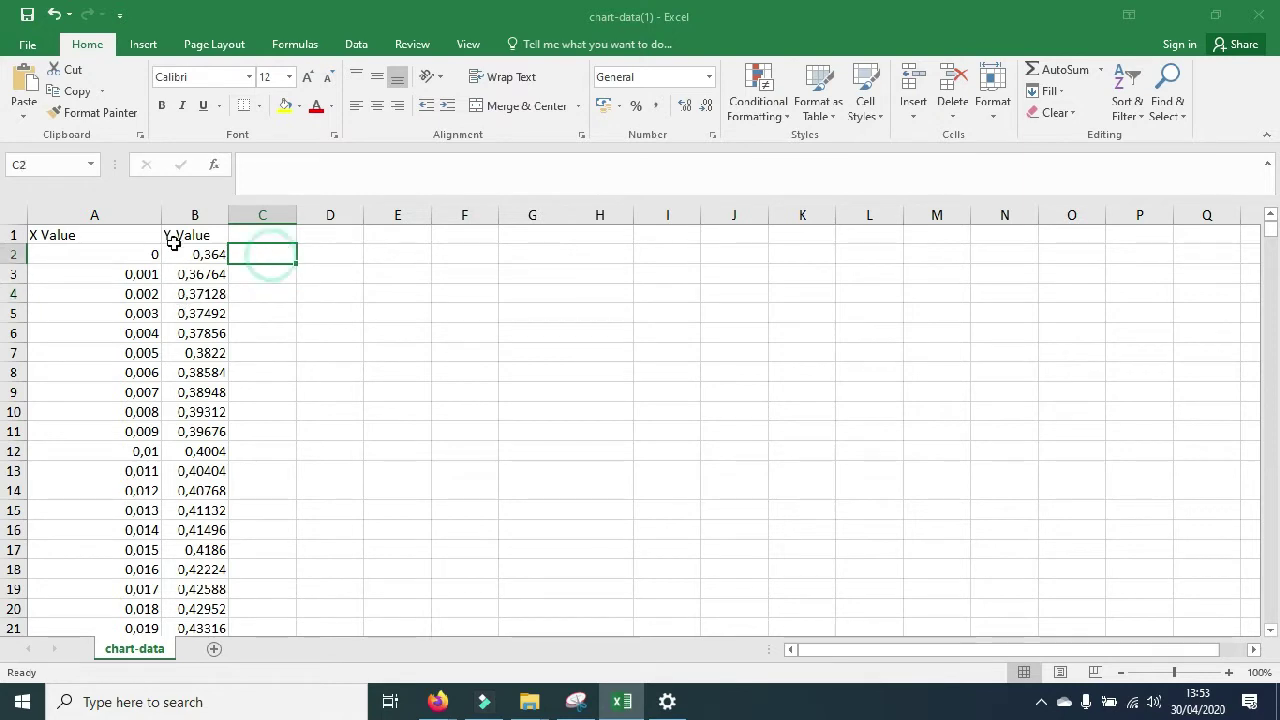
{"action": "left_click", "coordinate": [305, 310]}
Step: Delete the scatter chart placed beside the last data rows of the chart-data sheet
{"action": "left_click_drag", "start_coordinate": [139, 256], "coordinate": [220, 438]}
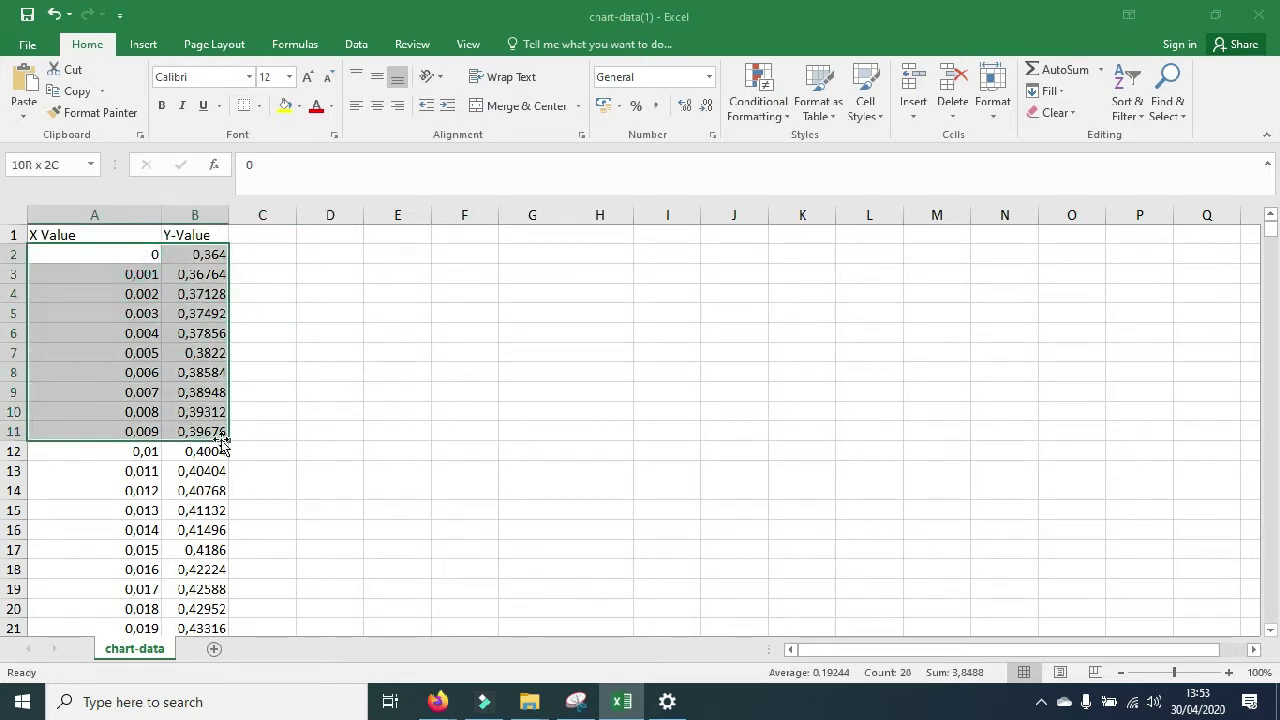
{"action": "scroll", "coordinate": [343, 423], "scroll_direction": "down", "scroll_amount": 9}
{"action": "scroll", "coordinate": [345, 425], "scroll_direction": "down", "scroll_amount": 6}
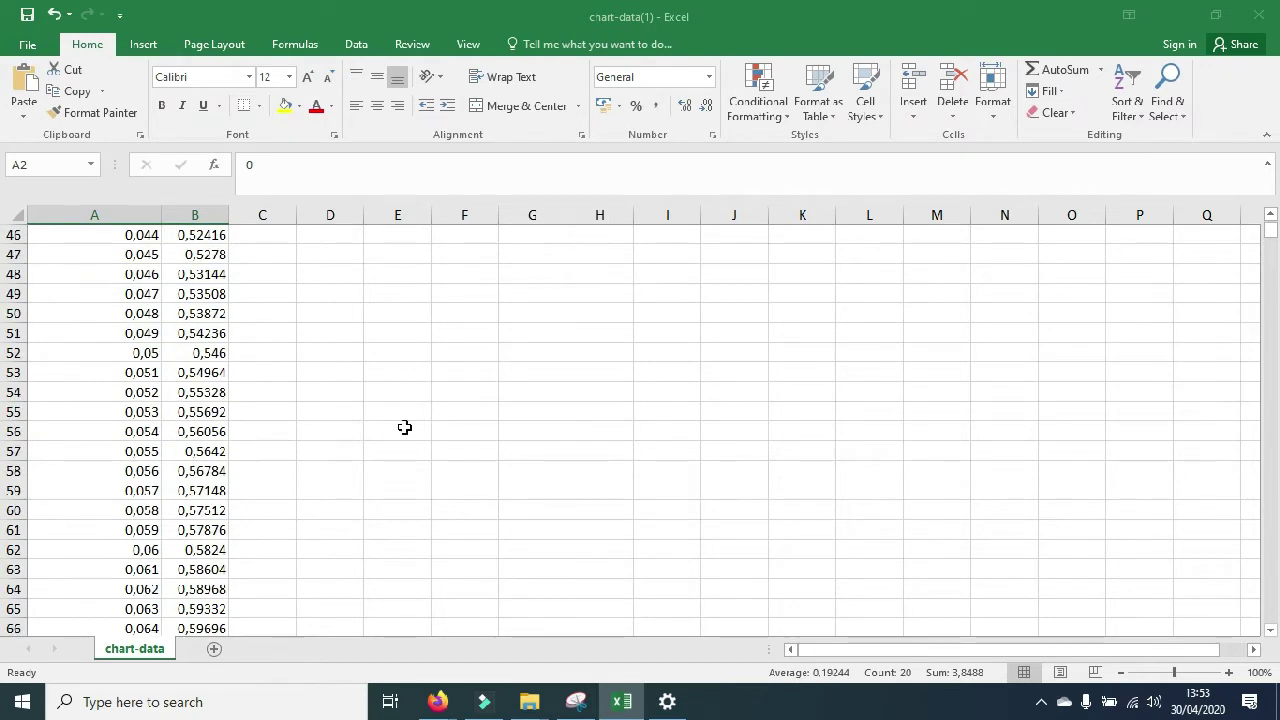
{"action": "scroll", "coordinate": [180, 486], "scroll_direction": "down", "scroll_amount": 12}
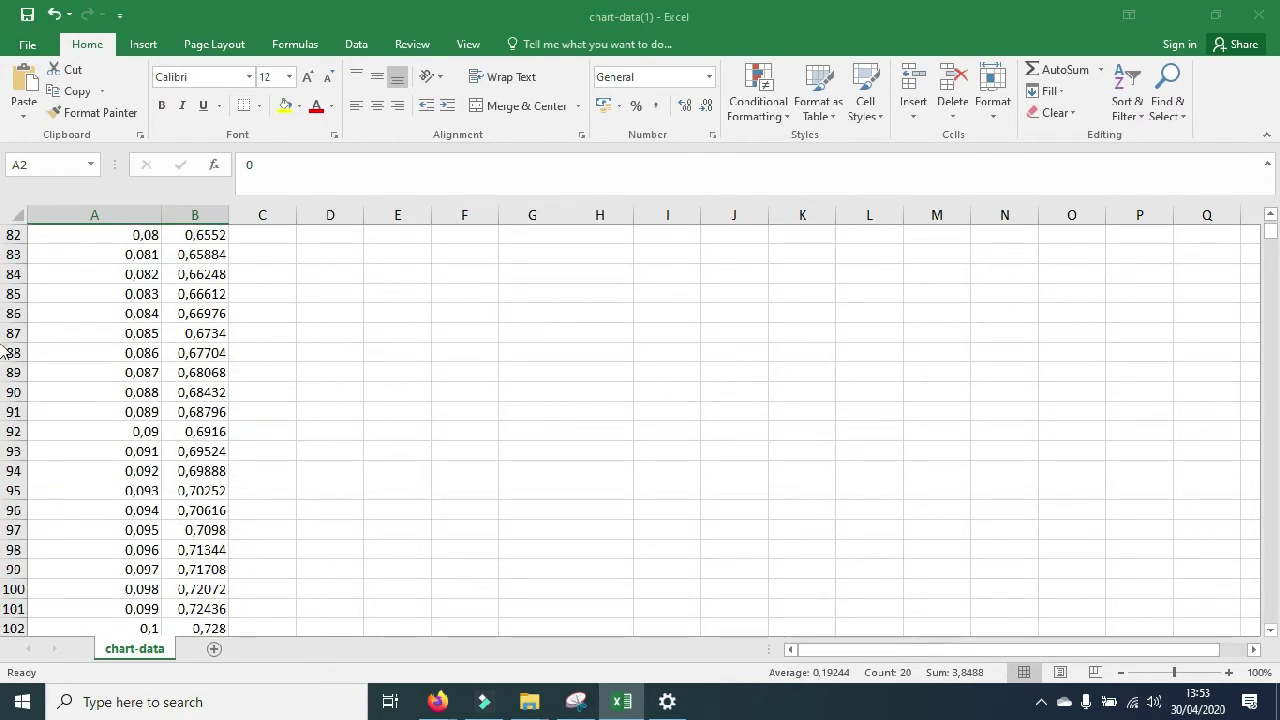
{"action": "left_click_drag", "start_coordinate": [1271, 229], "coordinate": [1273, 614]}
{"action": "left_click", "coordinate": [536, 429]}
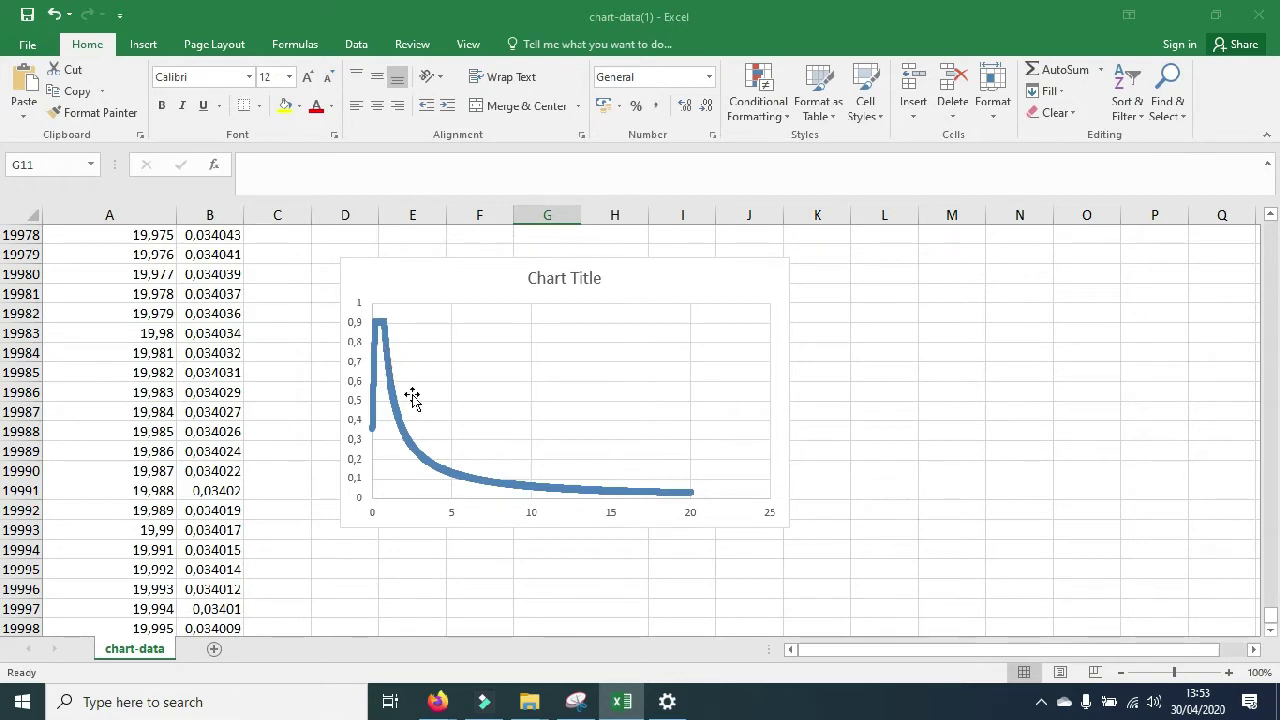
{"action": "left_click", "coordinate": [786, 332]}
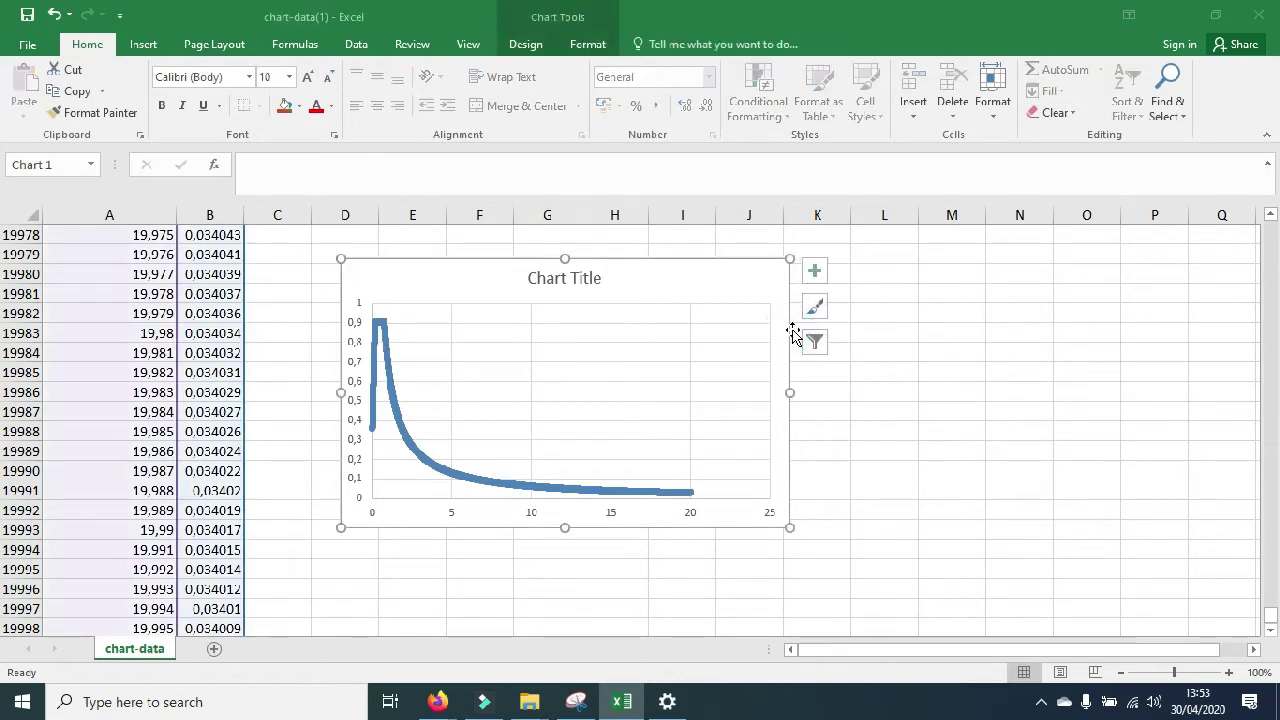
{"action": "key", "text": "Delete"}
{"action": "left_click_drag", "start_coordinate": [1275, 636], "coordinate": [1270, 228]}
{"action": "left_click_drag", "start_coordinate": [432, 290], "coordinate": [423, 286]}
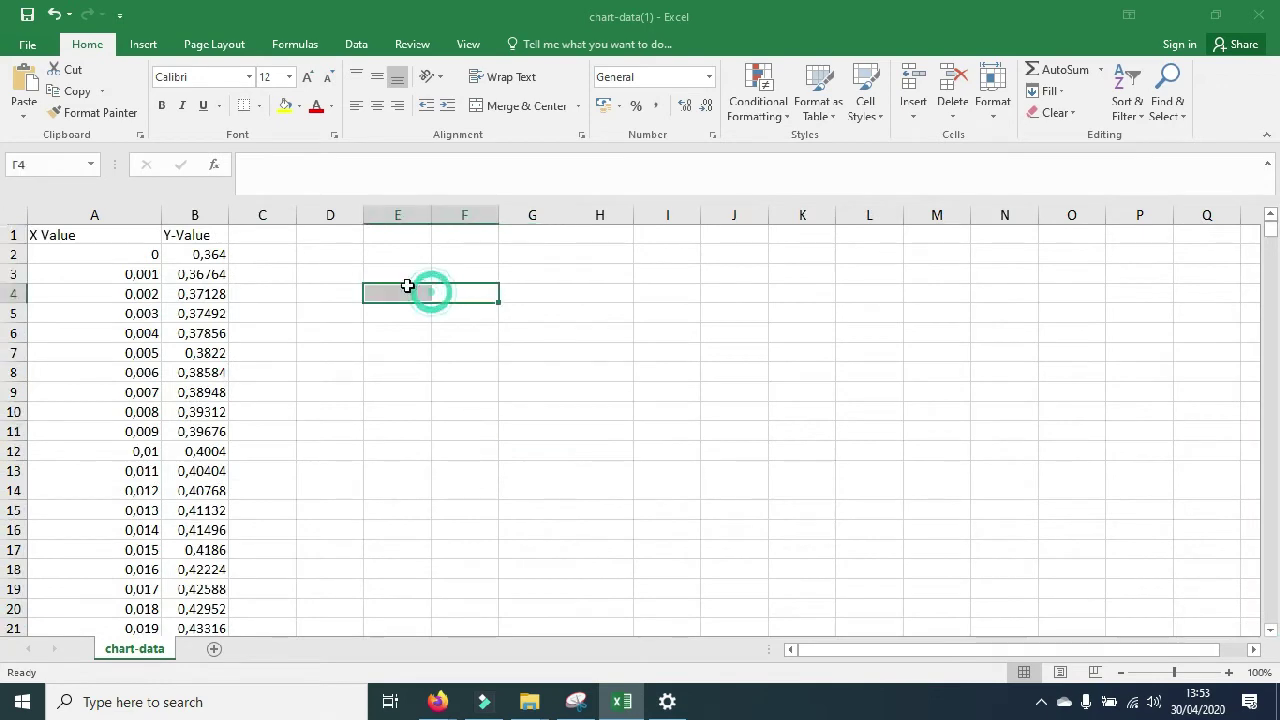
{"action": "left_click", "coordinate": [406, 268]}
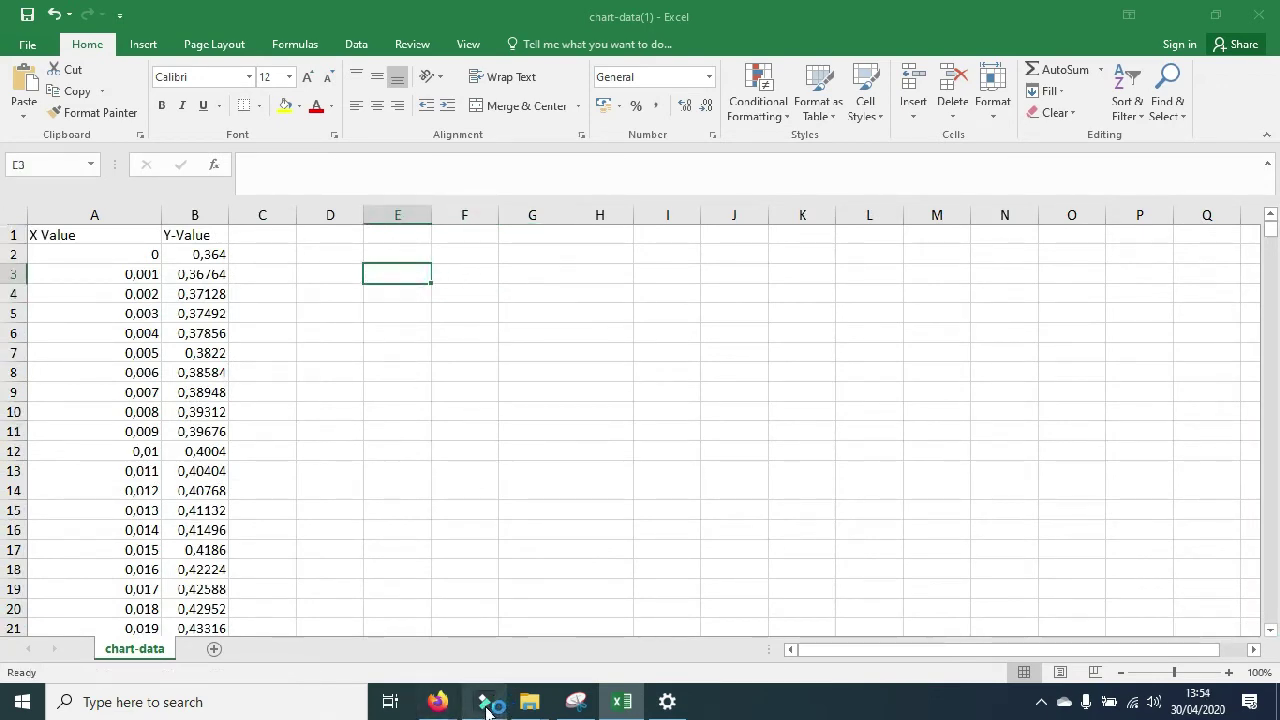
Step: Switch to the Desain Spektra Indonesia page, snip the T0, Ts, Sds and Sd1 results table with Snipping Tool and copy the capture
{"action": "mouse_move", "coordinate": [443, 705]}
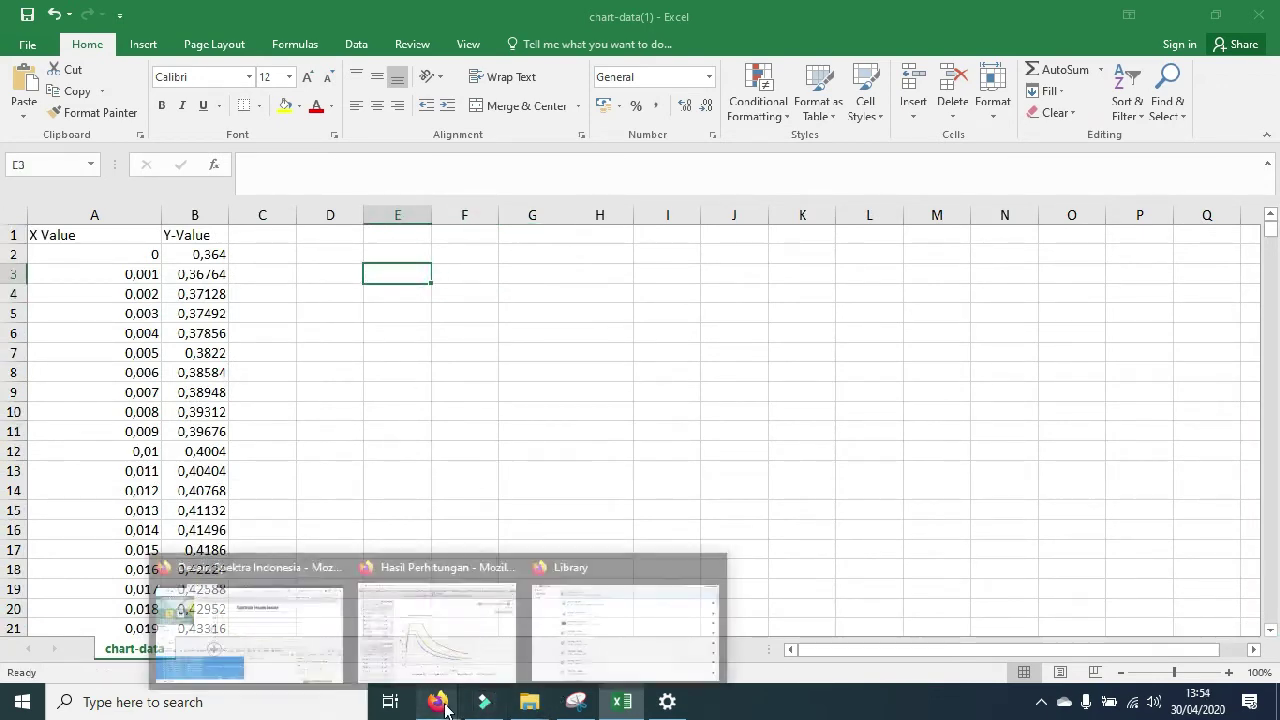
{"action": "left_click", "coordinate": [298, 655]}
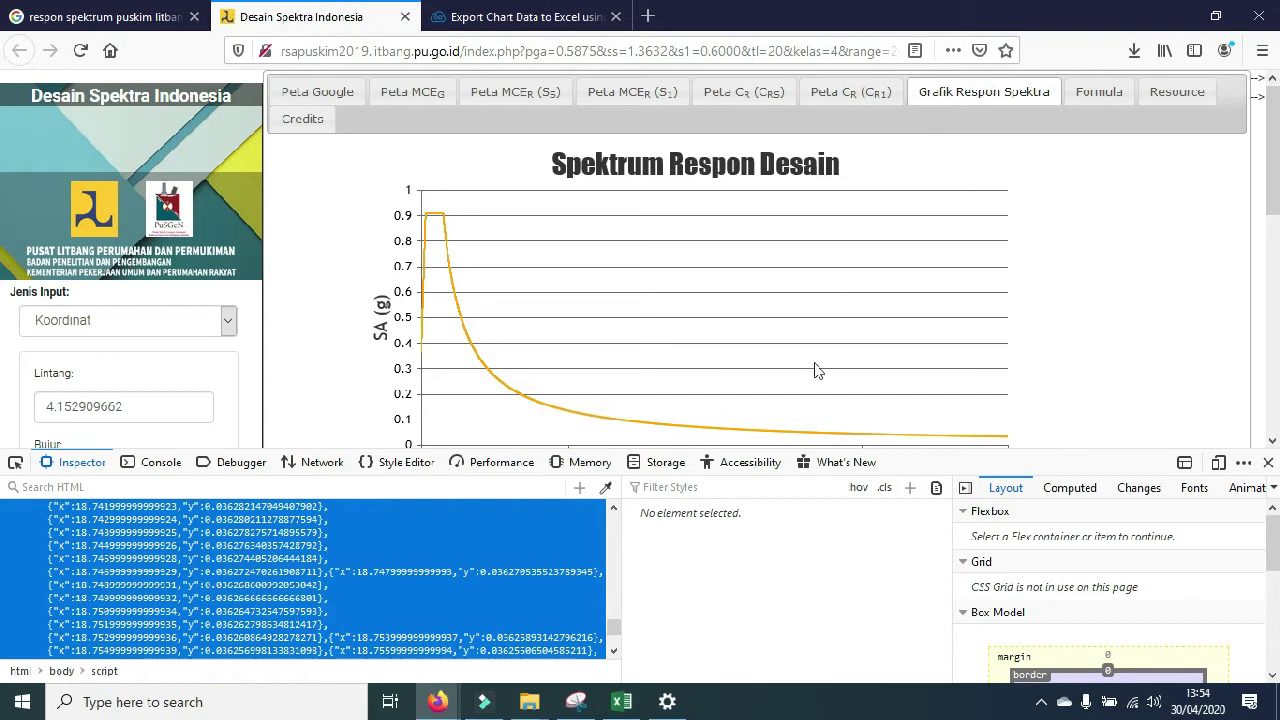
{"action": "scroll", "coordinate": [1066, 401], "scroll_direction": "down", "scroll_amount": 5}
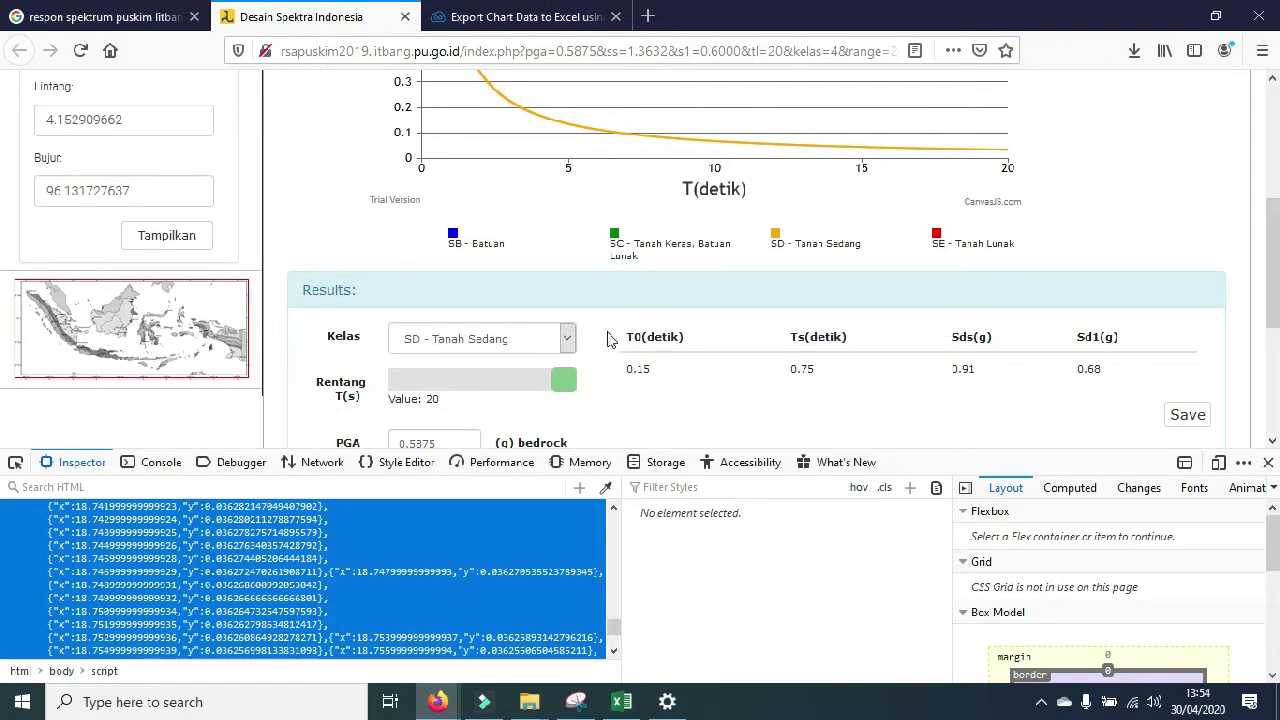
{"action": "scroll", "coordinate": [640, 340], "scroll_direction": "down", "scroll_amount": 2}
{"action": "scroll", "coordinate": [666, 297], "scroll_direction": "up", "scroll_amount": 2}
{"action": "left_click", "coordinate": [576, 701]}
{"action": "key", "text": "ctrl+n"}
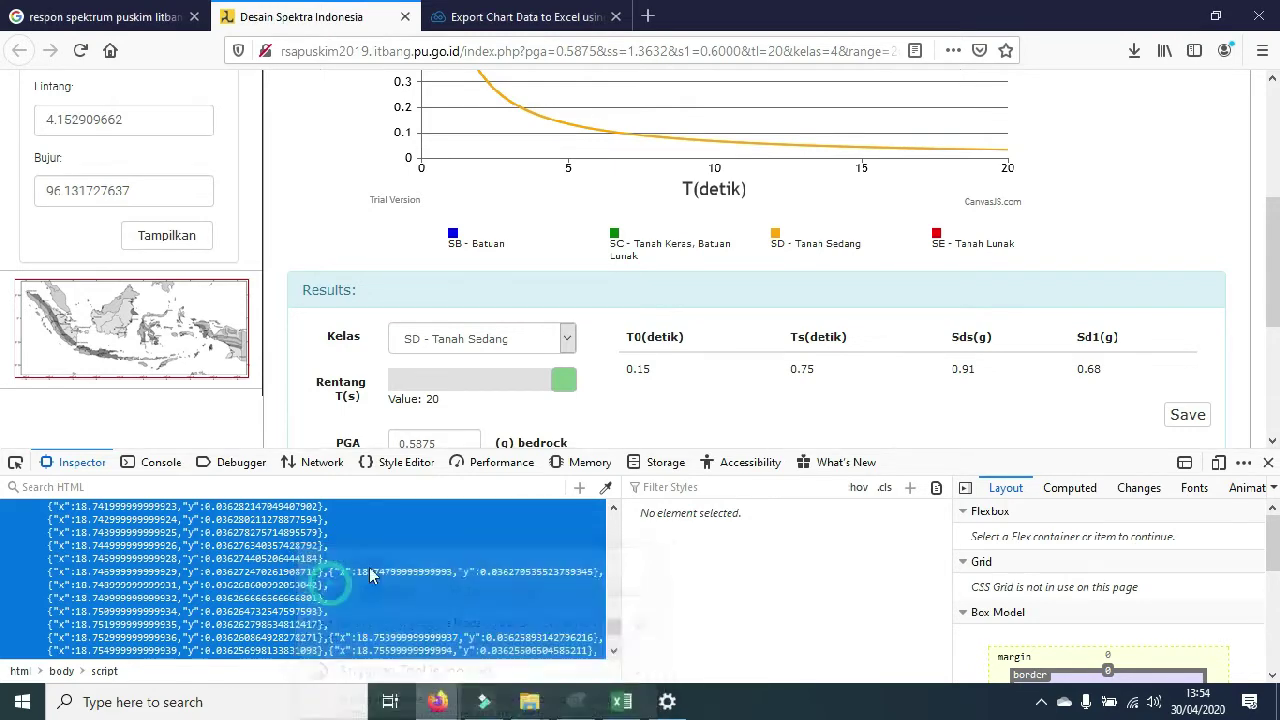
{"action": "left_click_drag", "start_coordinate": [614, 322], "coordinate": [1136, 388]}
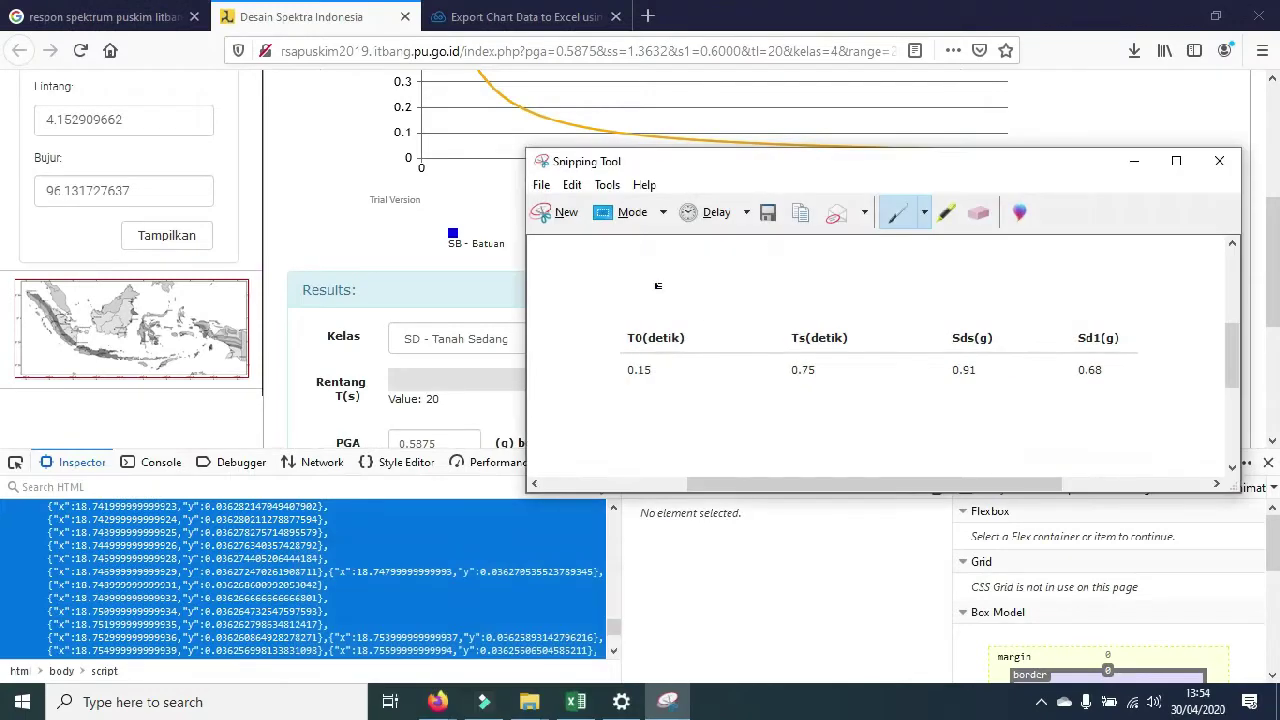
{"action": "left_click", "coordinate": [571, 185]}
{"action": "left_click", "coordinate": [600, 206]}
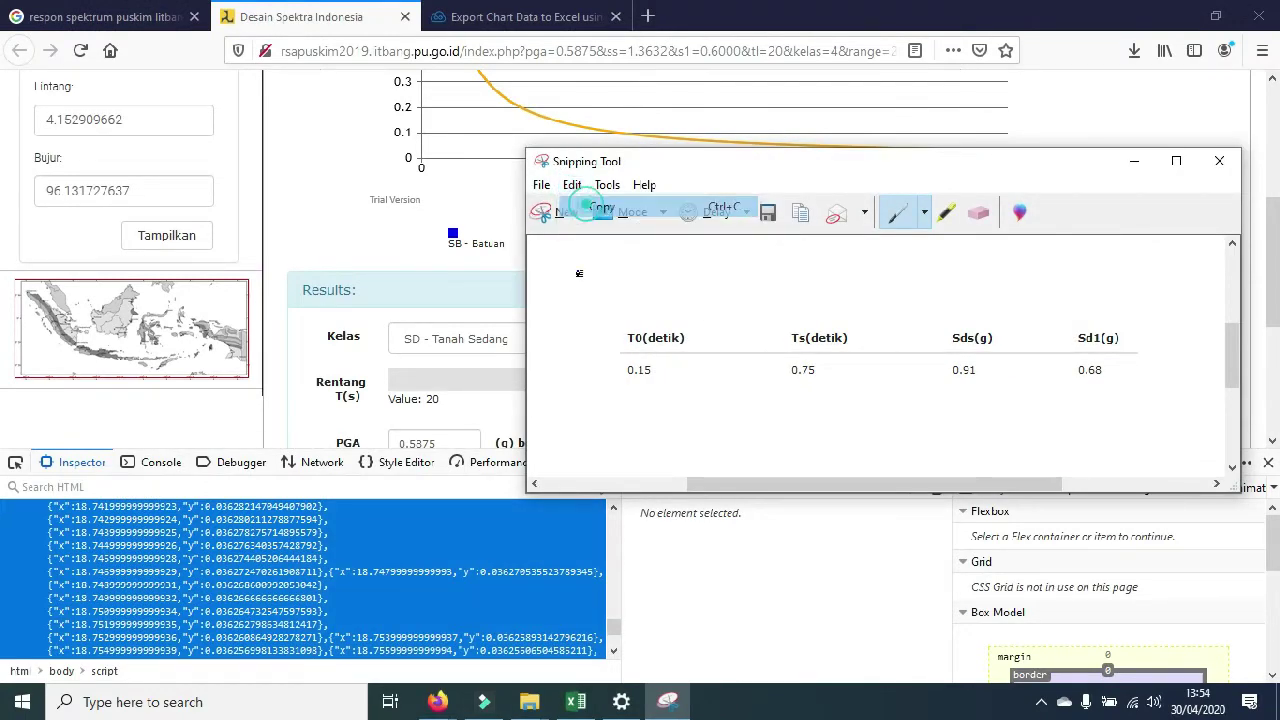
Step: Switch to Excel, paste the captured parameter table and place it beside the data across columns C to K, rows 2 to 5
{"action": "left_click", "coordinate": [576, 702]}
{"action": "left_click", "coordinate": [510, 272]}
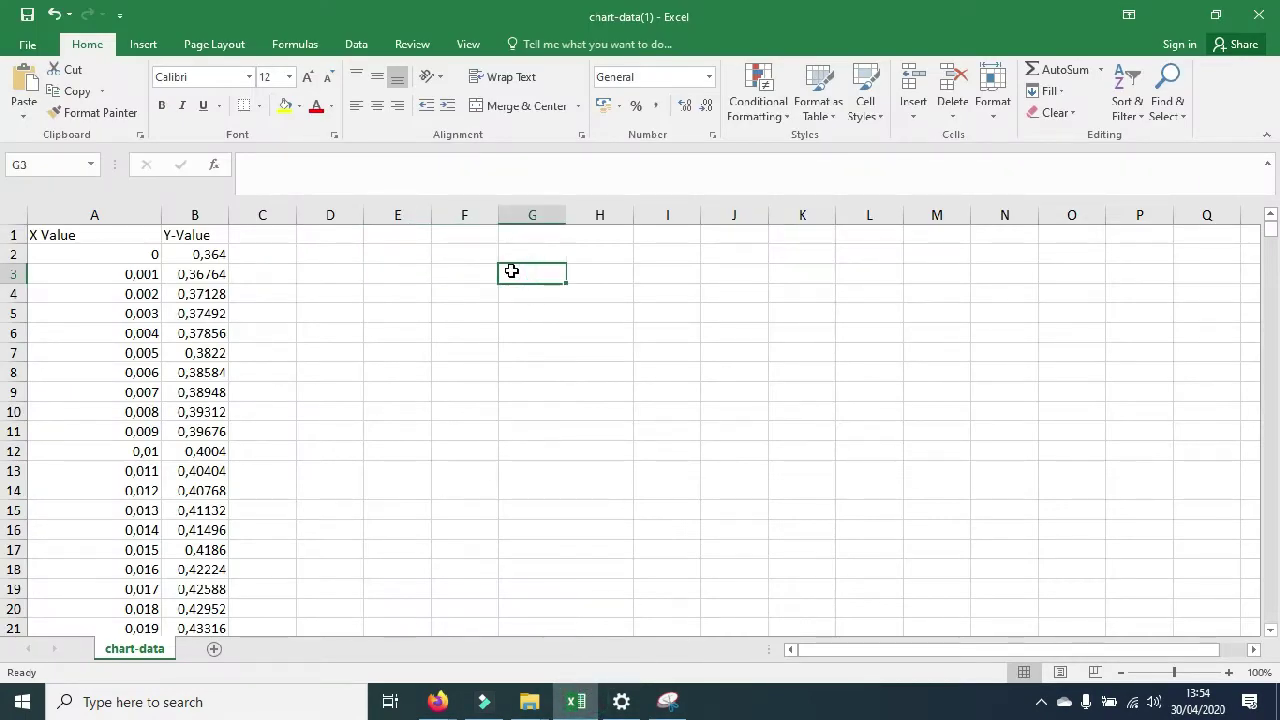
{"action": "key", "text": "ctrl+v"}
{"action": "left_click_drag", "start_coordinate": [578, 298], "coordinate": [363, 277]}
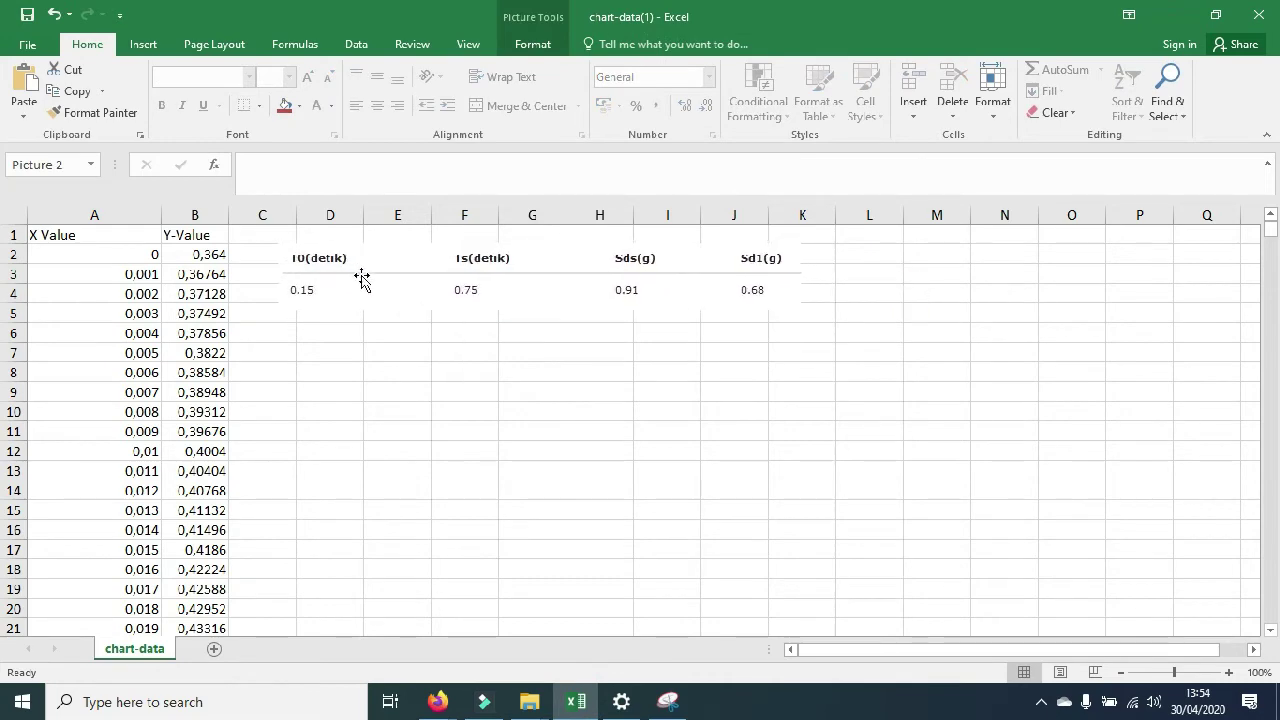
{"action": "left_click", "coordinate": [468, 431]}
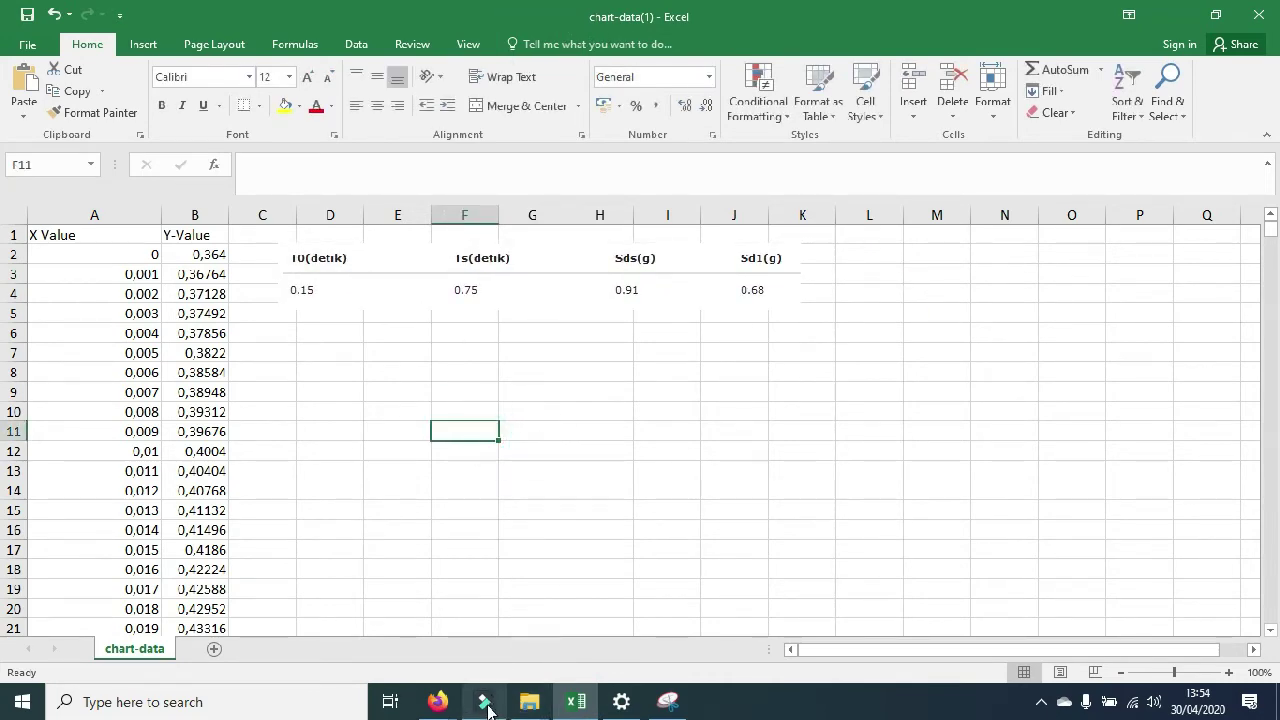
Step: Return to the spectra website's Formula page, snip the Gambar 3 – Spektrum respons desain figure and copy the capture
{"action": "left_click", "coordinate": [440, 703]}
{"action": "left_click", "coordinate": [250, 620]}
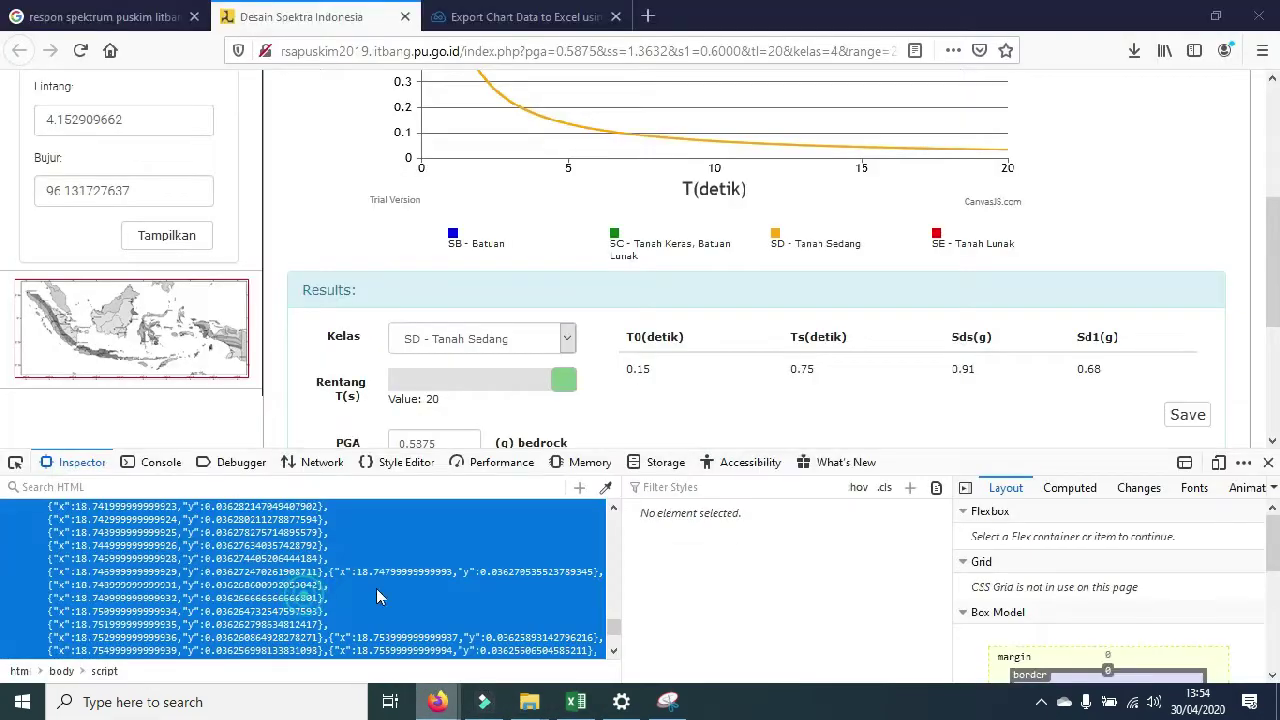
{"action": "scroll", "coordinate": [1080, 200], "scroll_direction": "up", "scroll_amount": 5}
{"action": "left_click", "coordinate": [1100, 92]}
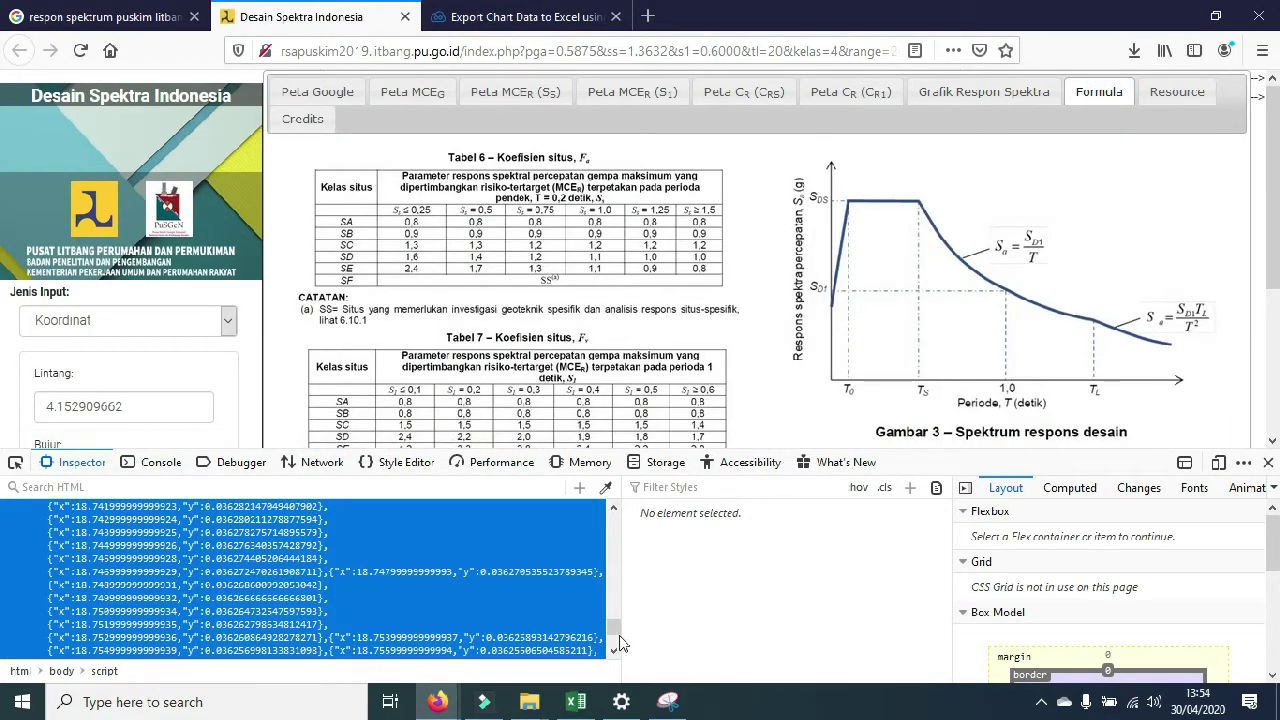
{"action": "left_click", "coordinate": [667, 701]}
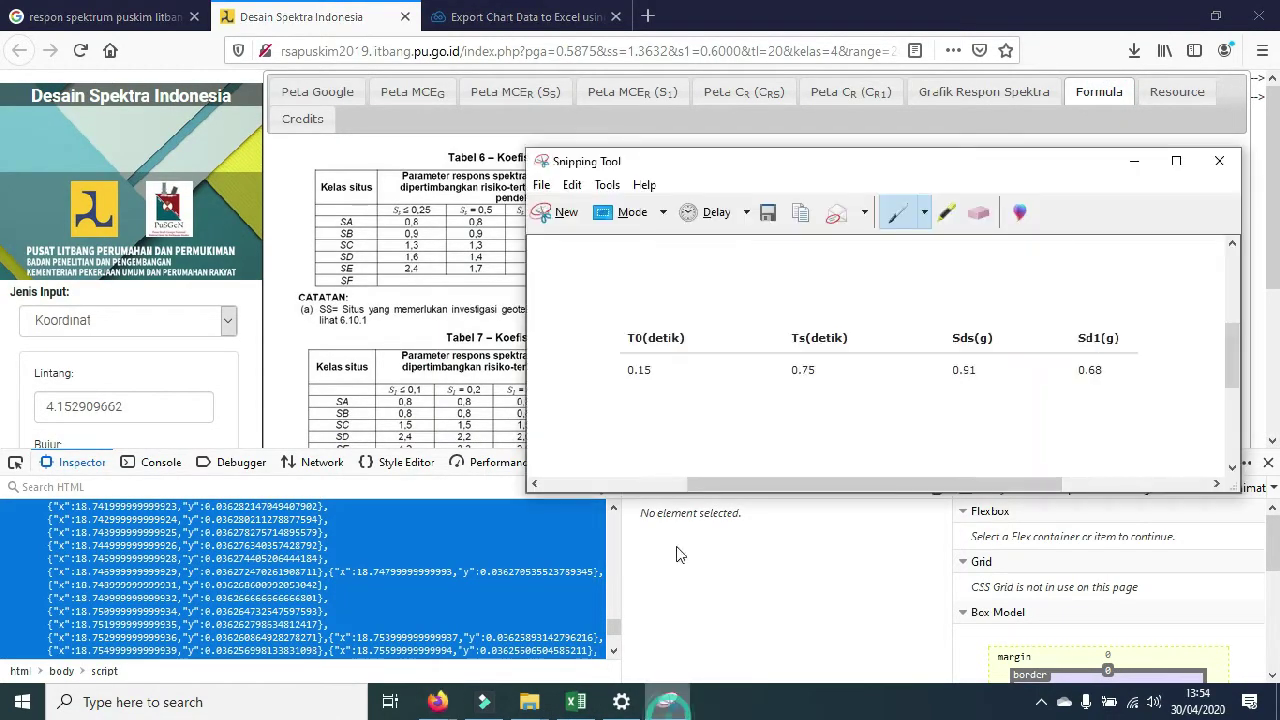
{"action": "left_click", "coordinate": [562, 214]}
{"action": "left_click_drag", "start_coordinate": [766, 154], "coordinate": [1221, 441]}
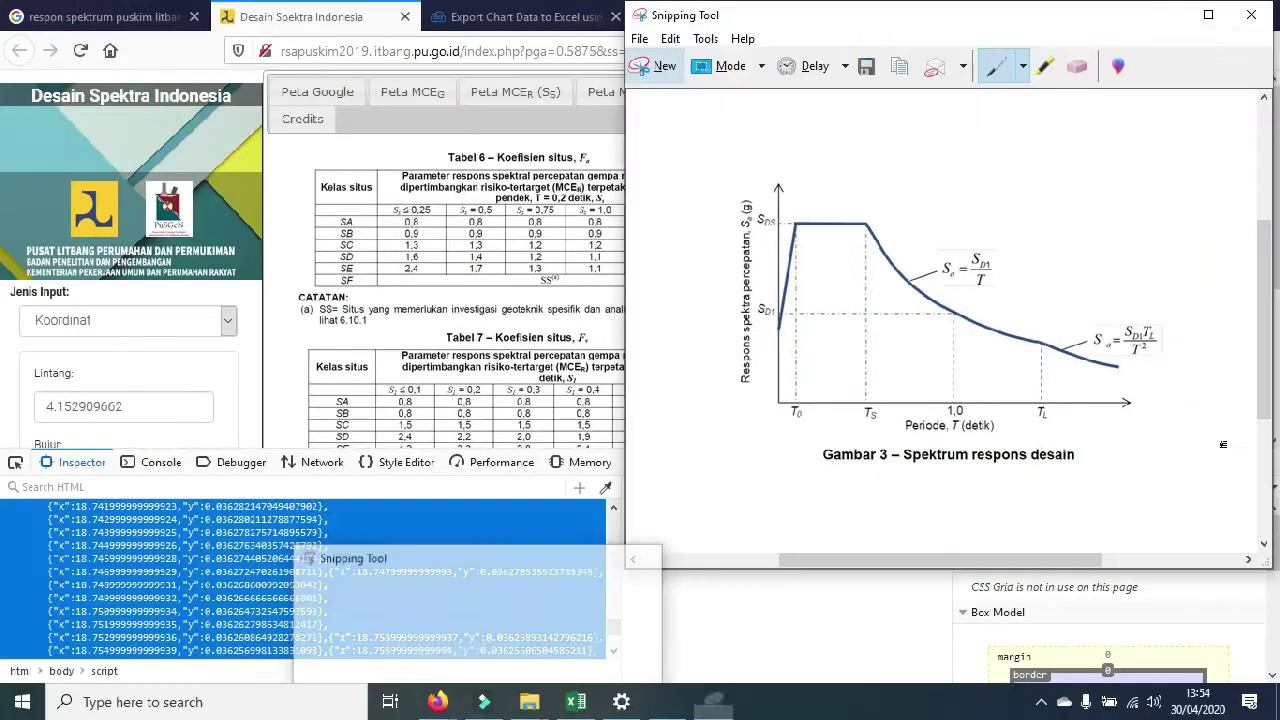
{"action": "left_click", "coordinate": [669, 38]}
{"action": "left_click", "coordinate": [684, 57]}
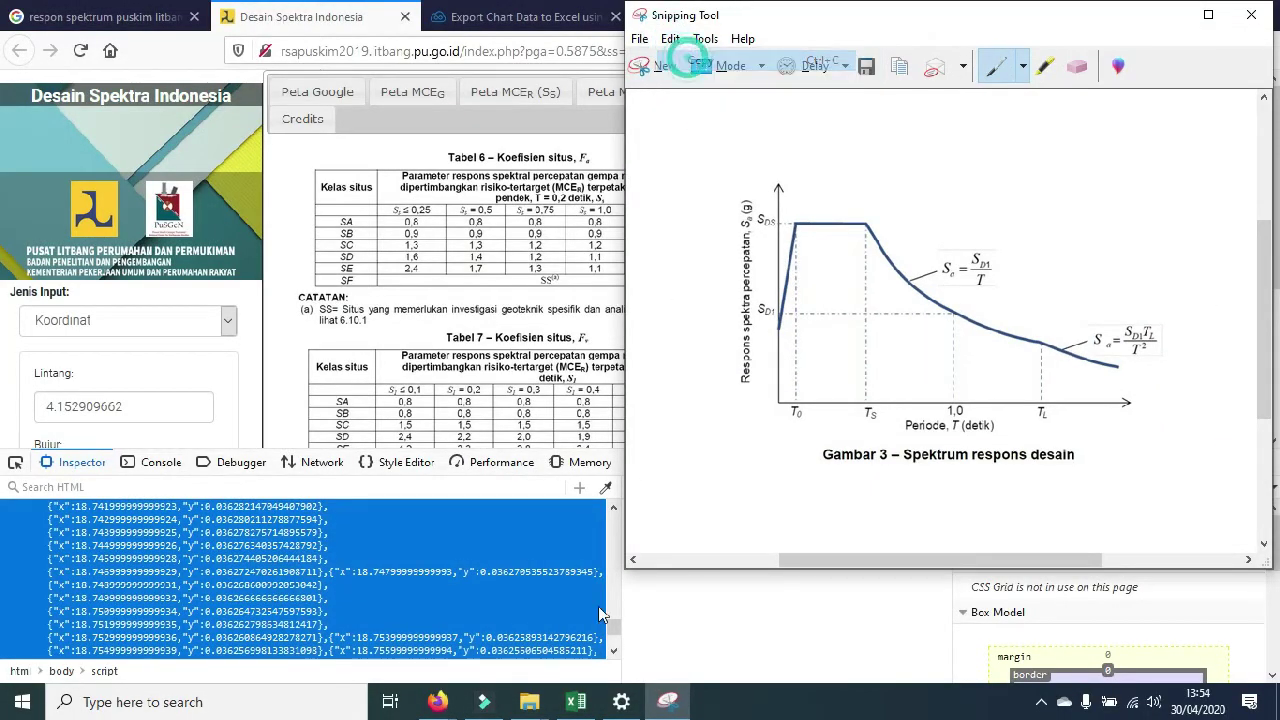
Step: Paste the spectrum figure into the Excel sheet, shrink it and place it beside the parameter table across columns K to P
{"action": "left_click", "coordinate": [575, 702]}
{"action": "left_click", "coordinate": [851, 366]}
{"action": "left_click", "coordinate": [937, 297]}
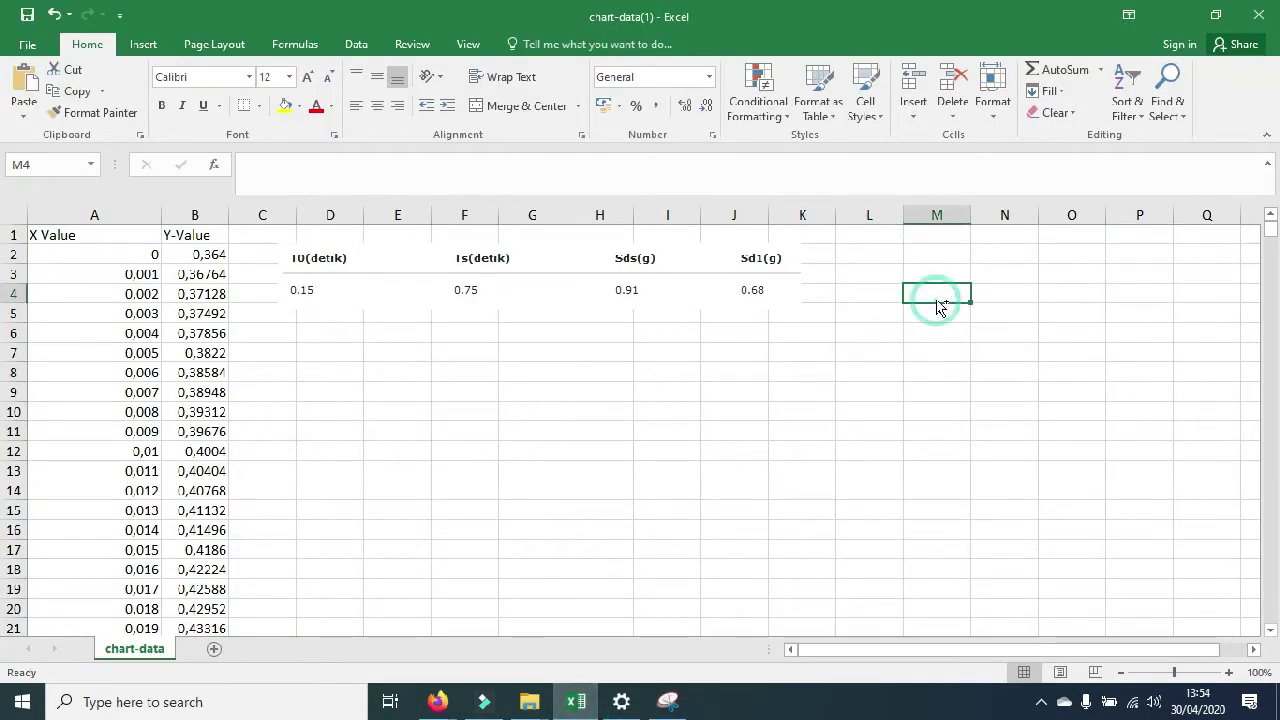
{"action": "key", "text": "ctrl+v"}
{"action": "left_click_drag", "start_coordinate": [970, 360], "coordinate": [786, 386]}
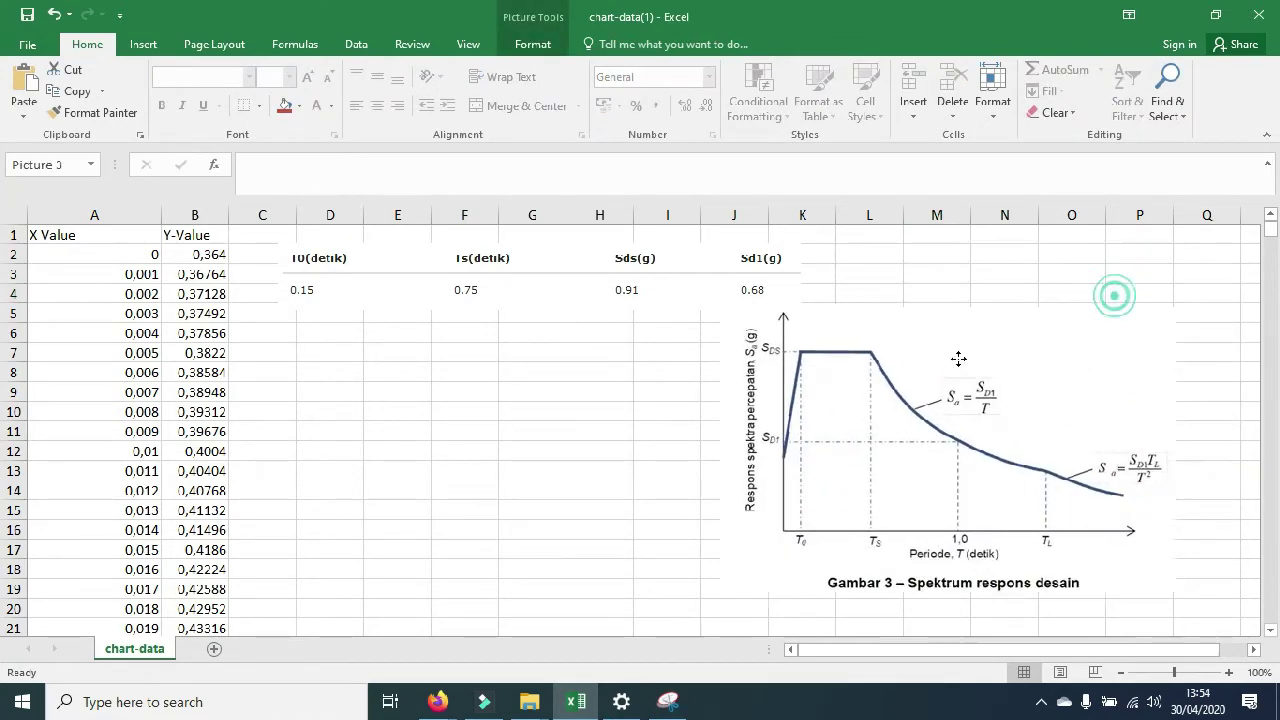
{"action": "left_click_drag", "start_coordinate": [1150, 330], "coordinate": [1103, 348]}
{"action": "left_click_drag", "start_coordinate": [908, 449], "coordinate": [996, 338]}
{"action": "left_click", "coordinate": [708, 431]}
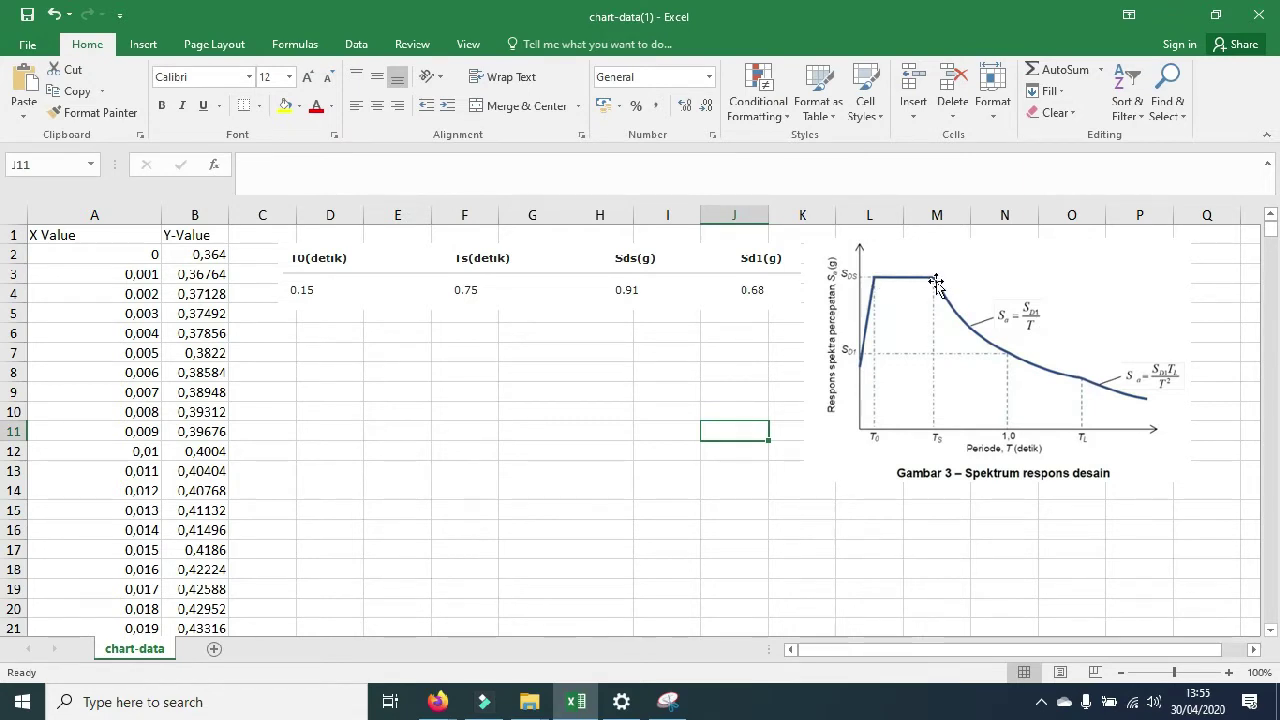
Step: Switch to the spectra website and examine the Spektrum Respon Desain curve and its class SD results, then return to Excel
{"action": "left_click", "coordinate": [435, 704]}
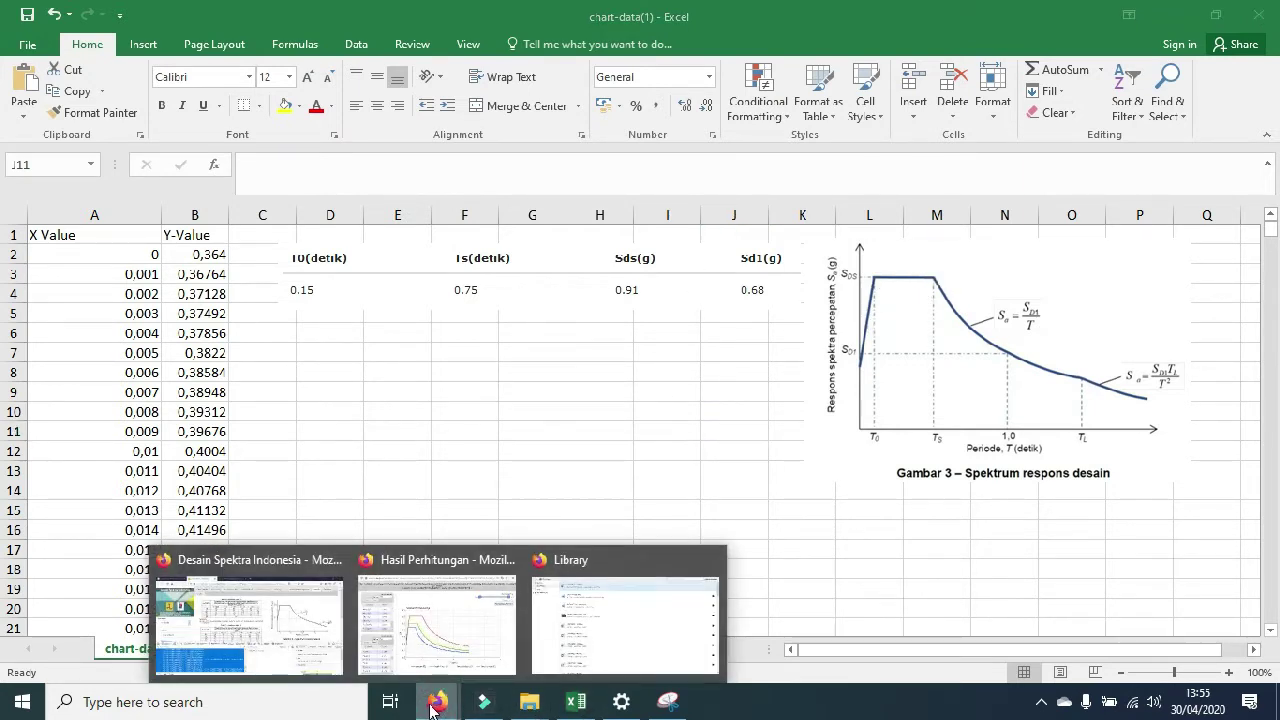
{"action": "left_click", "coordinate": [280, 620]}
{"action": "left_click", "coordinate": [986, 91]}
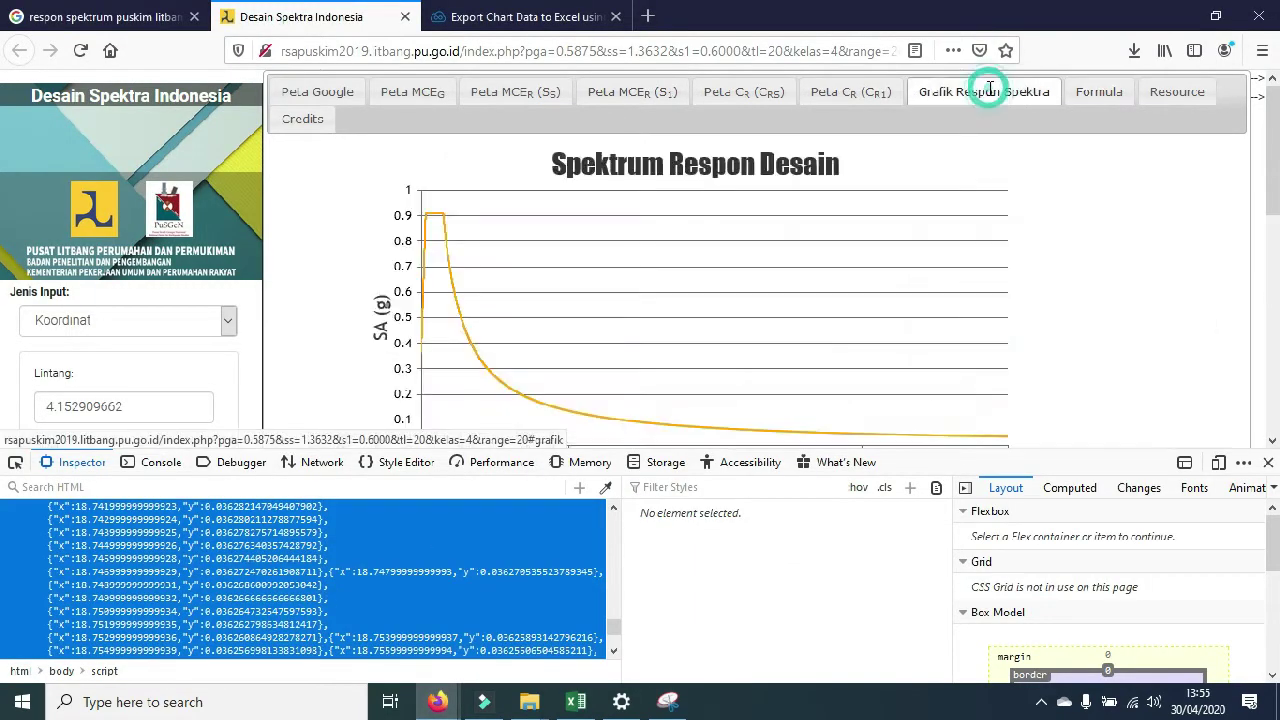
{"action": "mouse_move", "coordinate": [440, 228]}
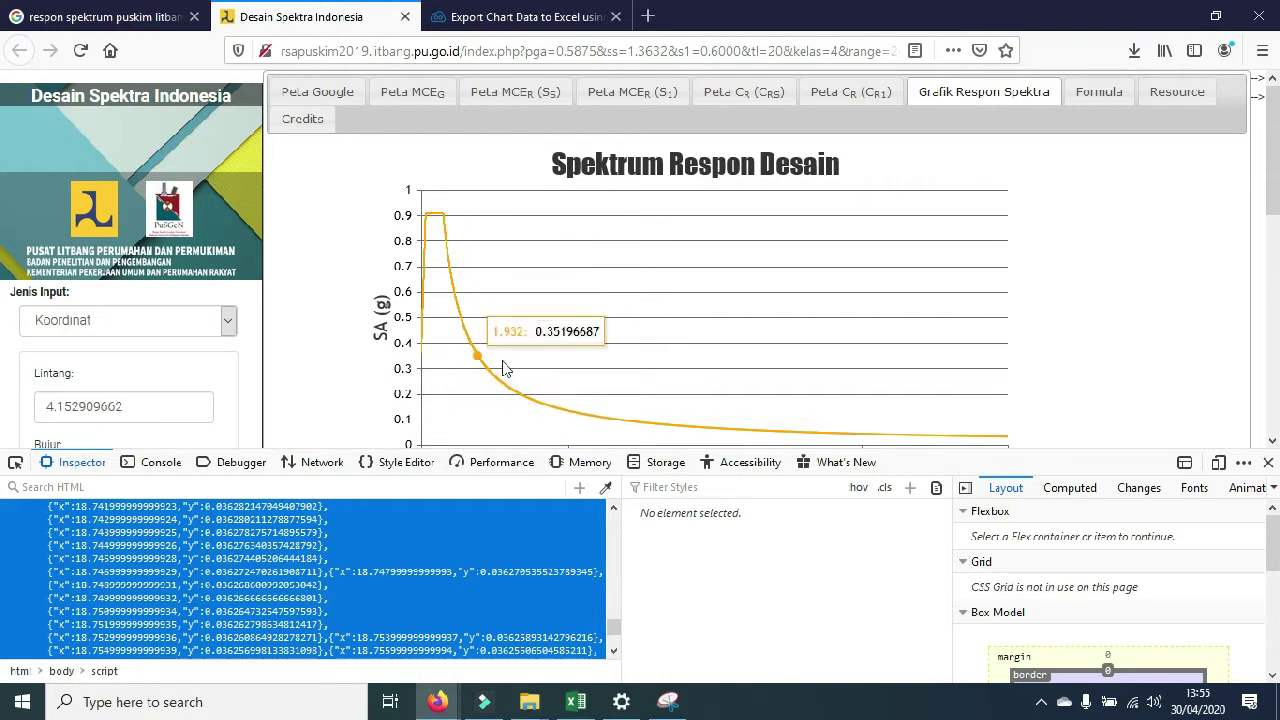
{"action": "scroll", "coordinate": [565, 341], "scroll_direction": "down", "scroll_amount": 5}
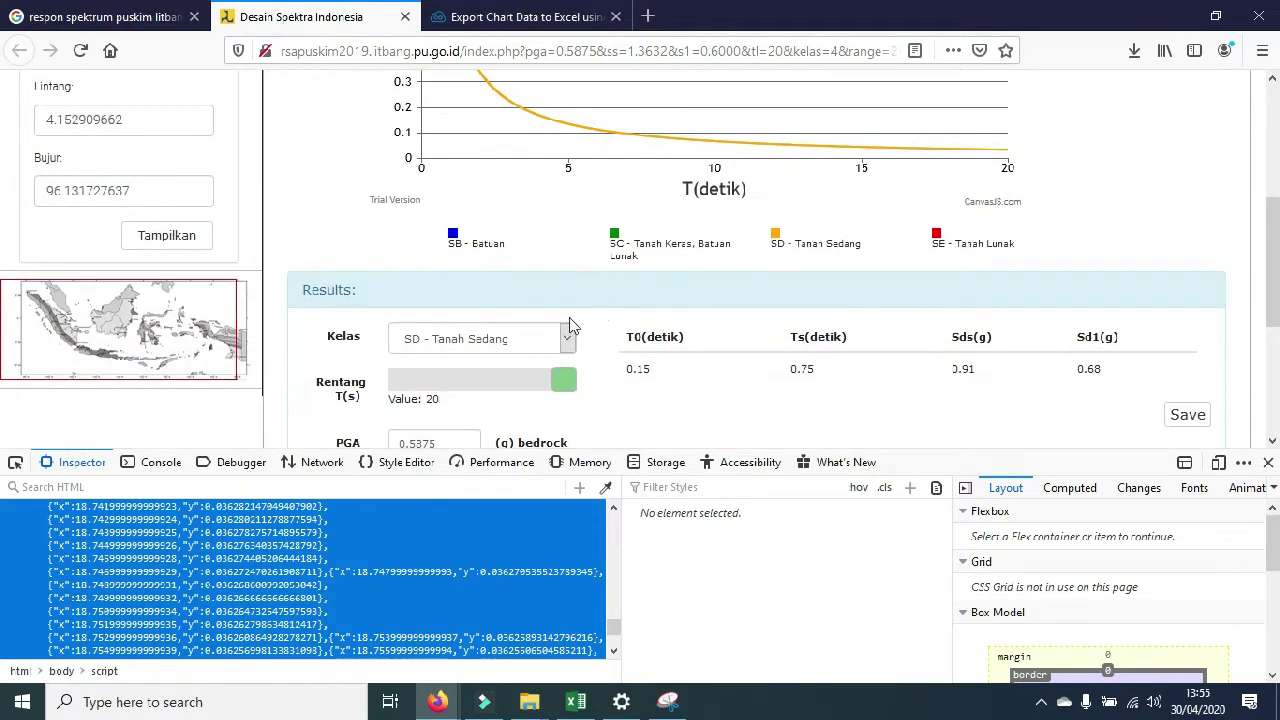
{"action": "scroll", "coordinate": [540, 345], "scroll_direction": "up", "scroll_amount": 6}
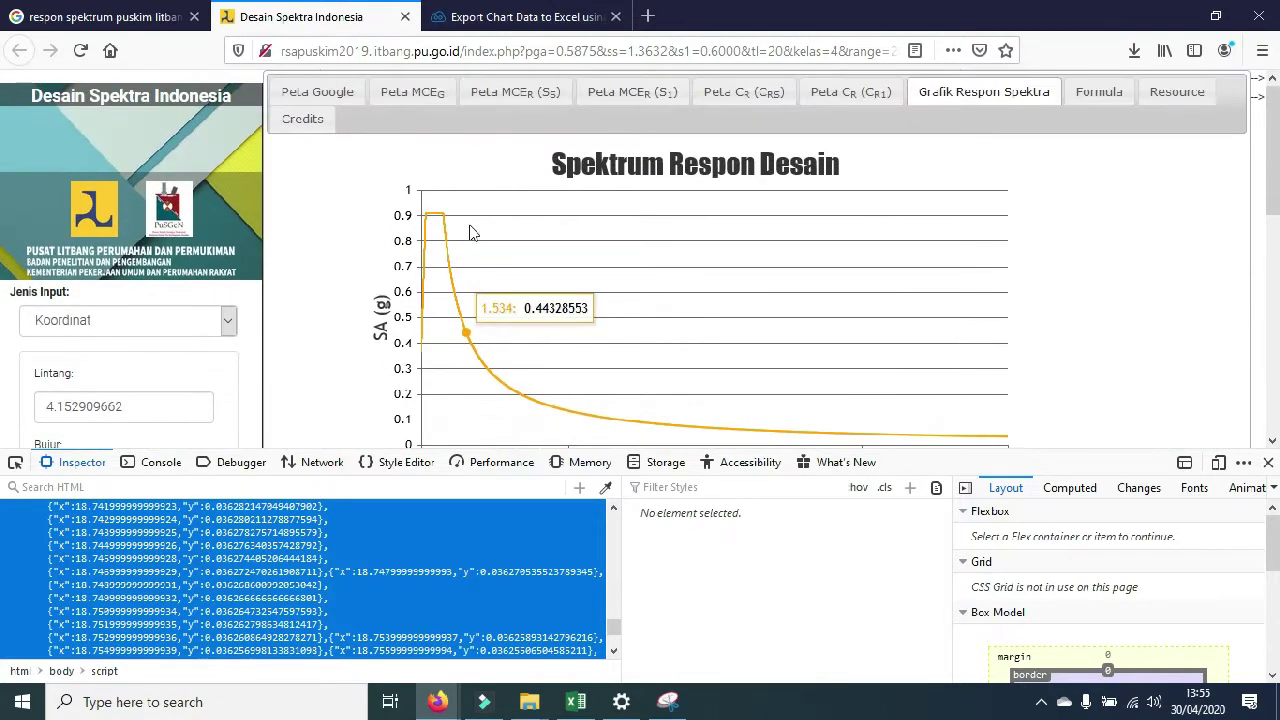
{"action": "left_click", "coordinate": [575, 702]}
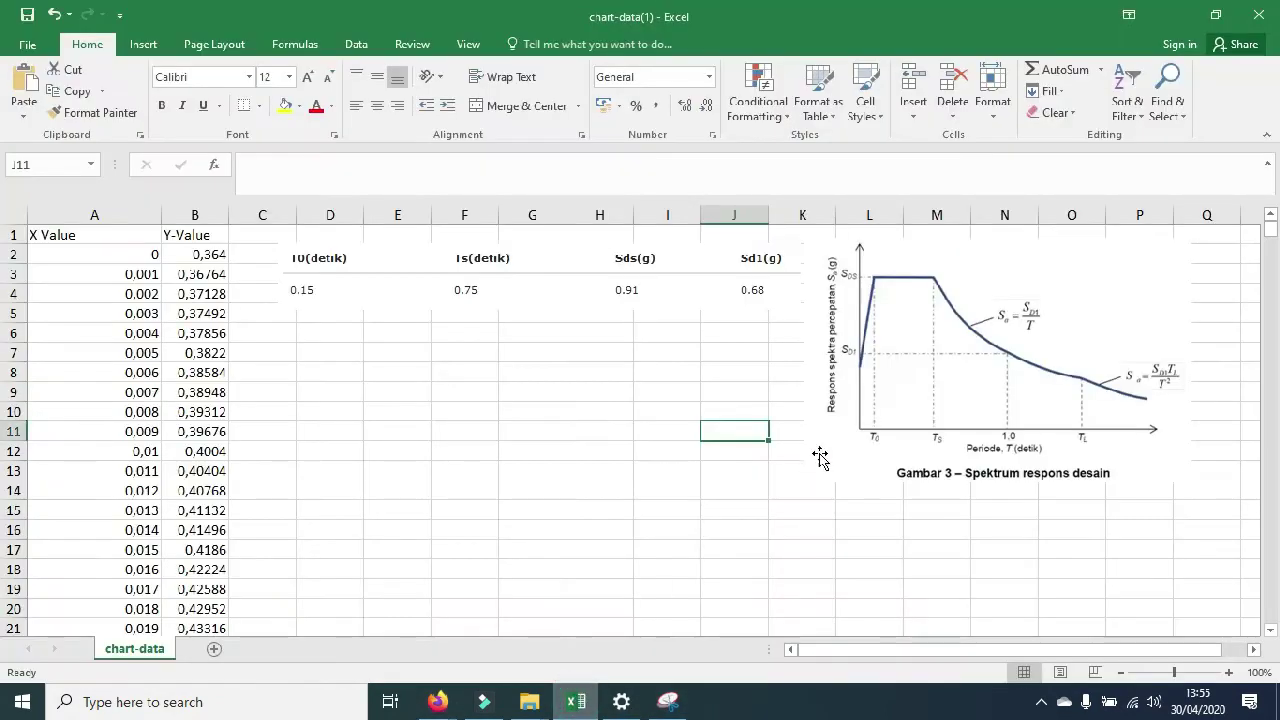
{"action": "left_click", "coordinate": [616, 413]}
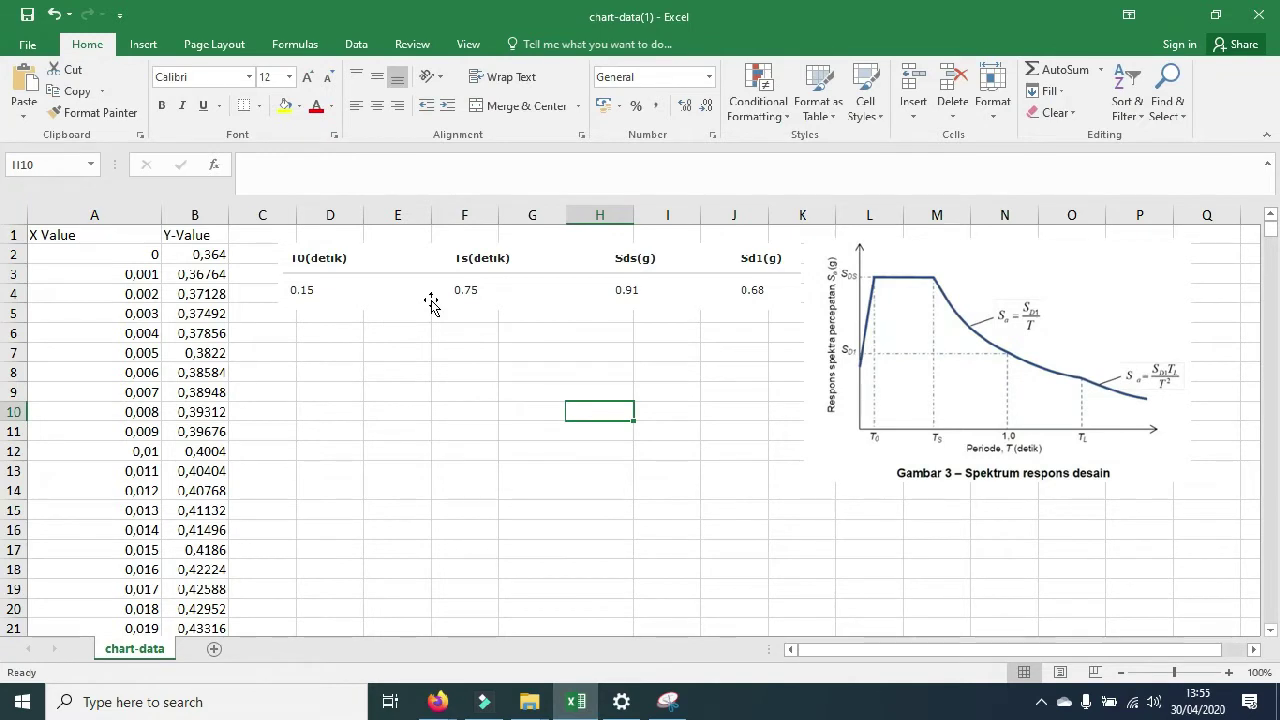
{"action": "left_click", "coordinate": [350, 400]}
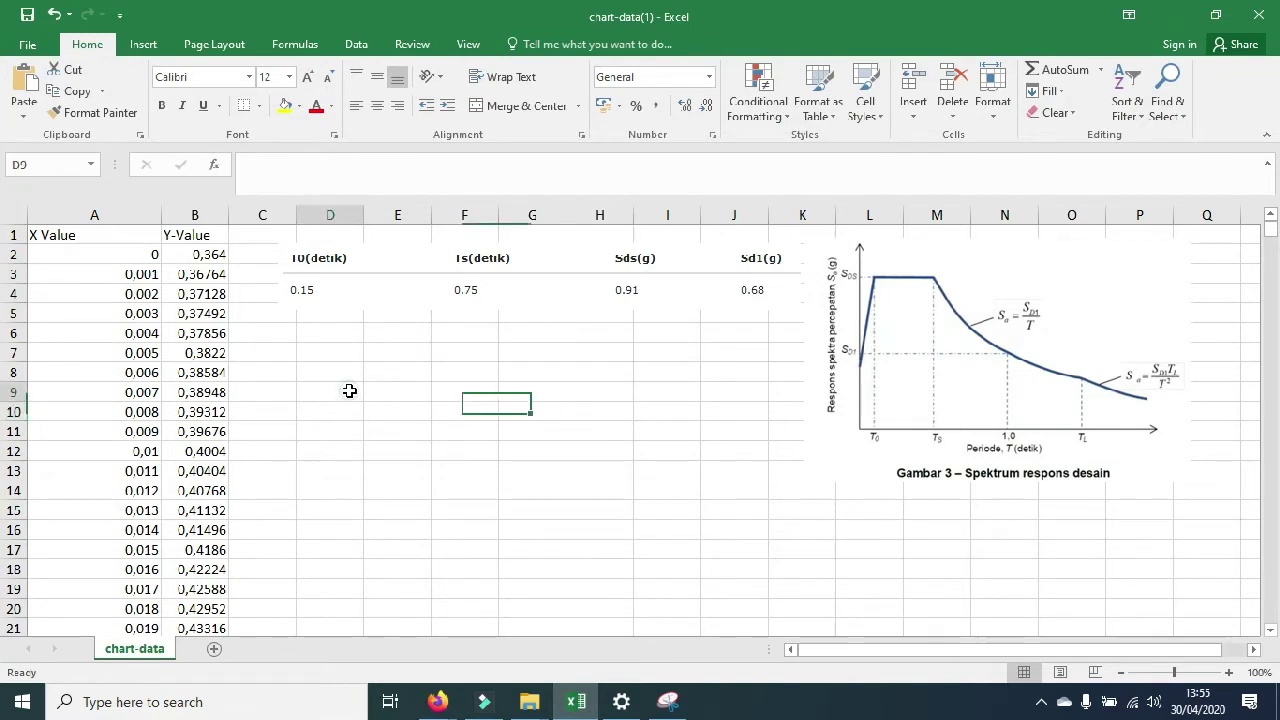
{"action": "left_click", "coordinate": [397, 490]}
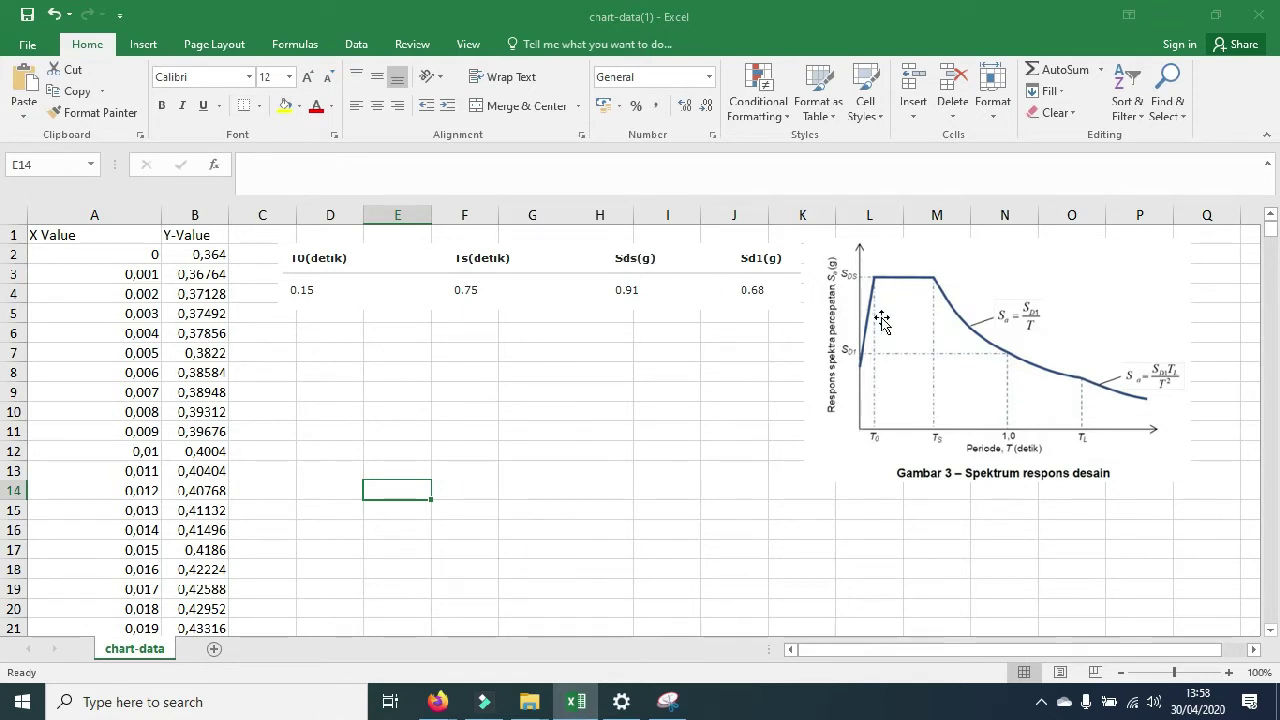
{"action": "left_click", "coordinate": [932, 340]}
{"action": "left_click", "coordinate": [740, 262]}
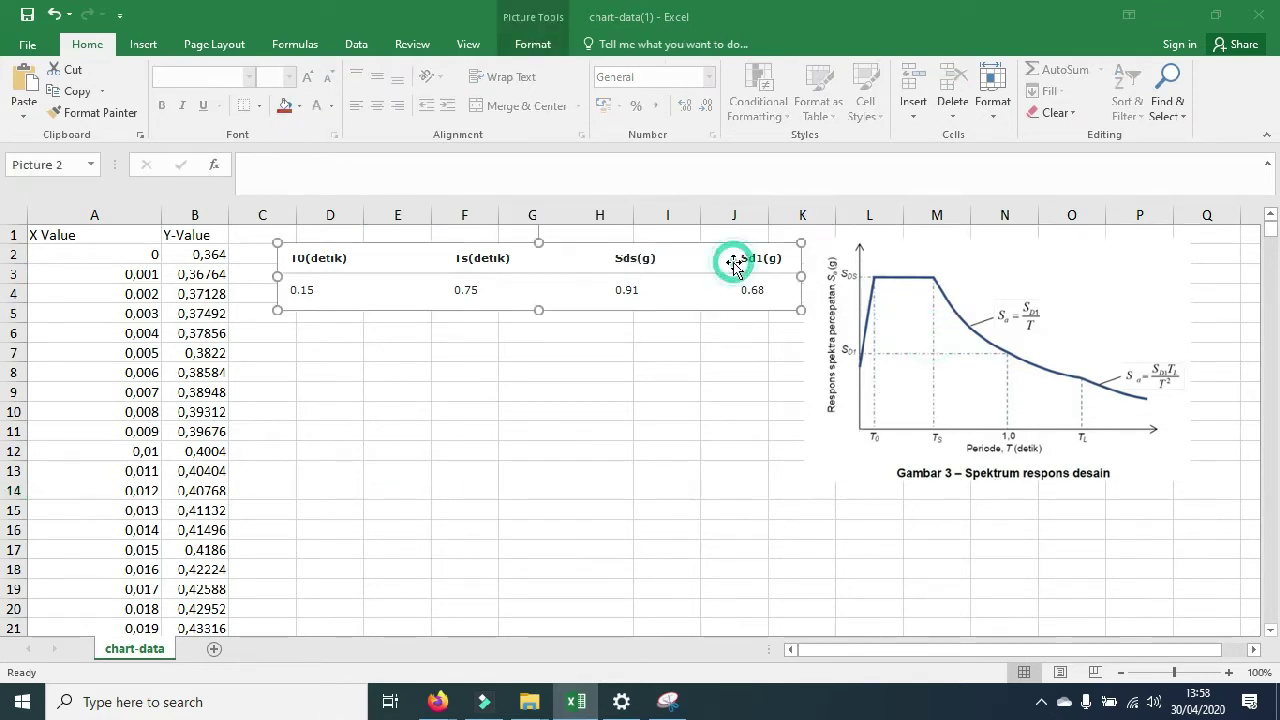
{"action": "left_click", "coordinate": [650, 390]}
{"action": "left_click", "coordinate": [626, 289]}
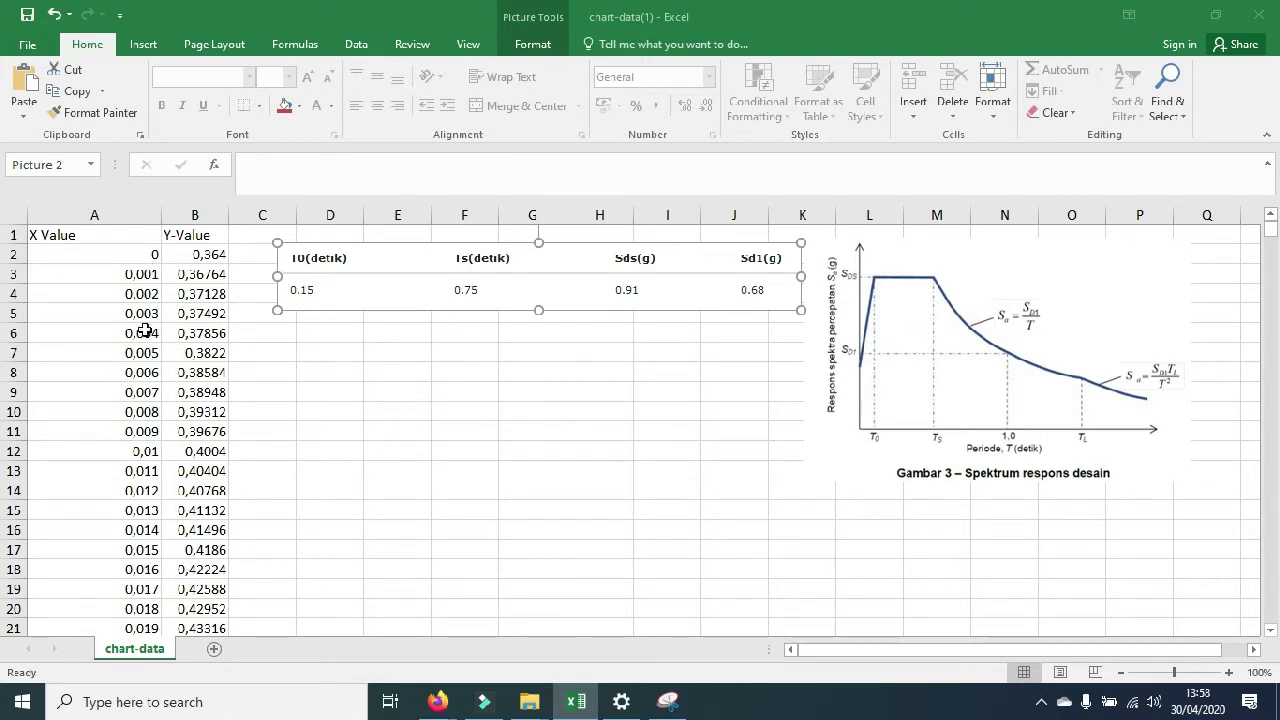
Step: Enter the headers T in D8 and SA in E8, below the pasted parameter table
{"action": "left_click", "coordinate": [332, 373]}
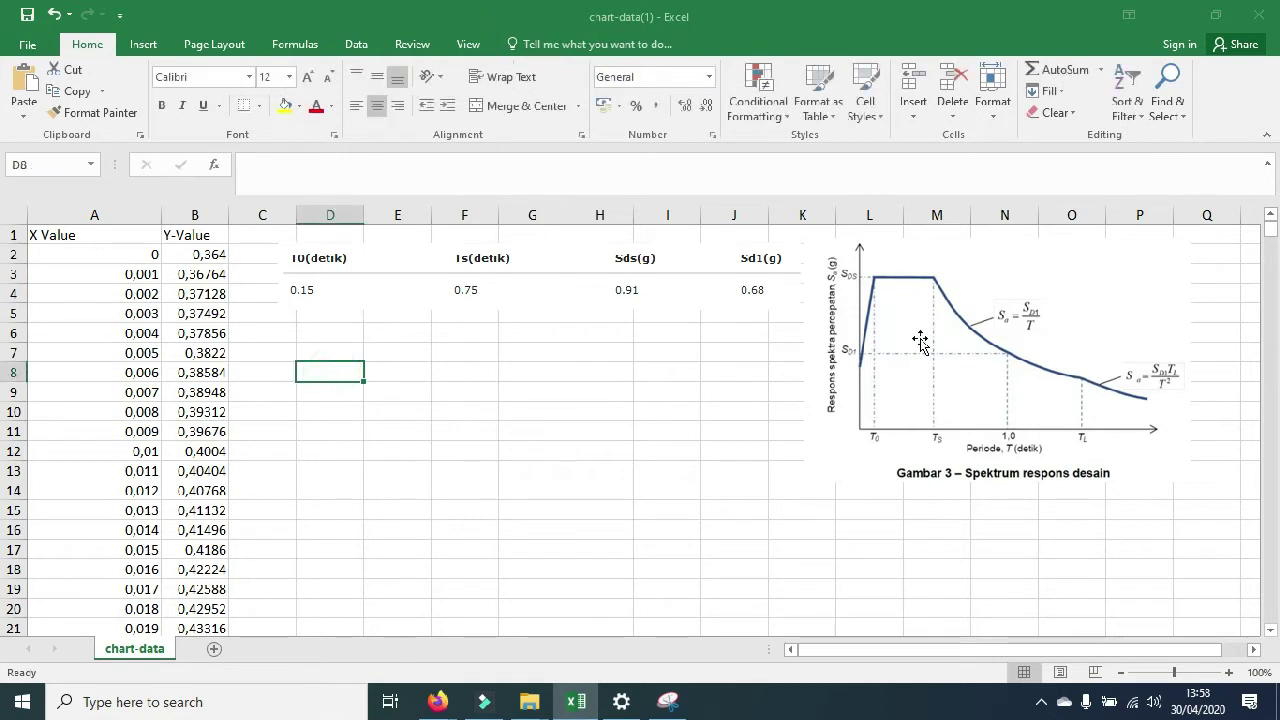
{"action": "type", "text": "T"}
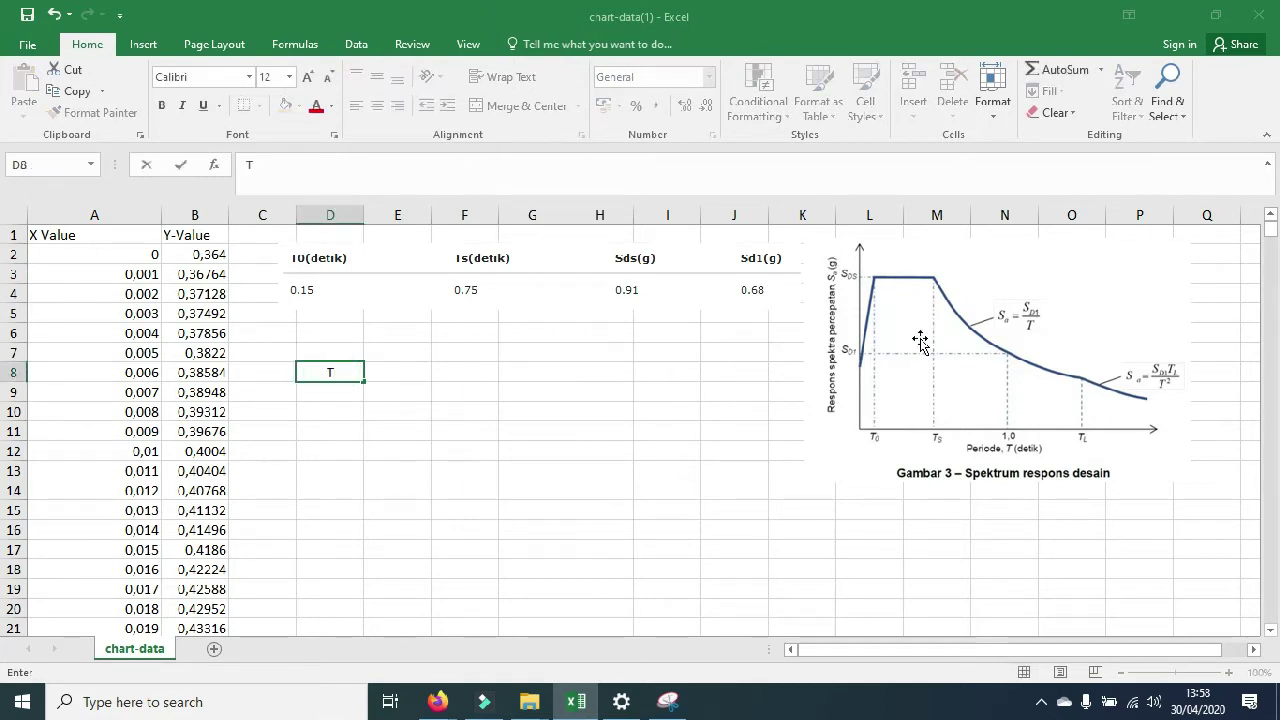
{"action": "key", "text": "Tab"}
{"action": "type", "text": "S"}
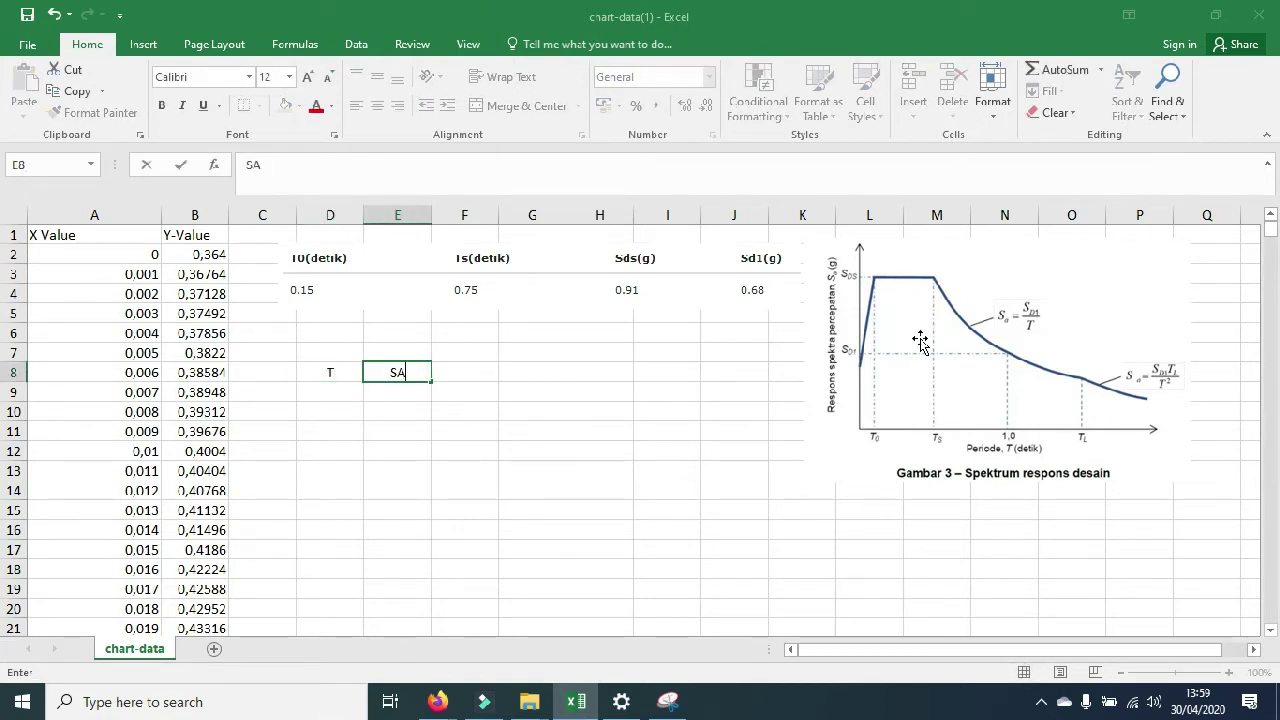
{"action": "key", "text": "Left"}
{"action": "key", "text": "Up"}
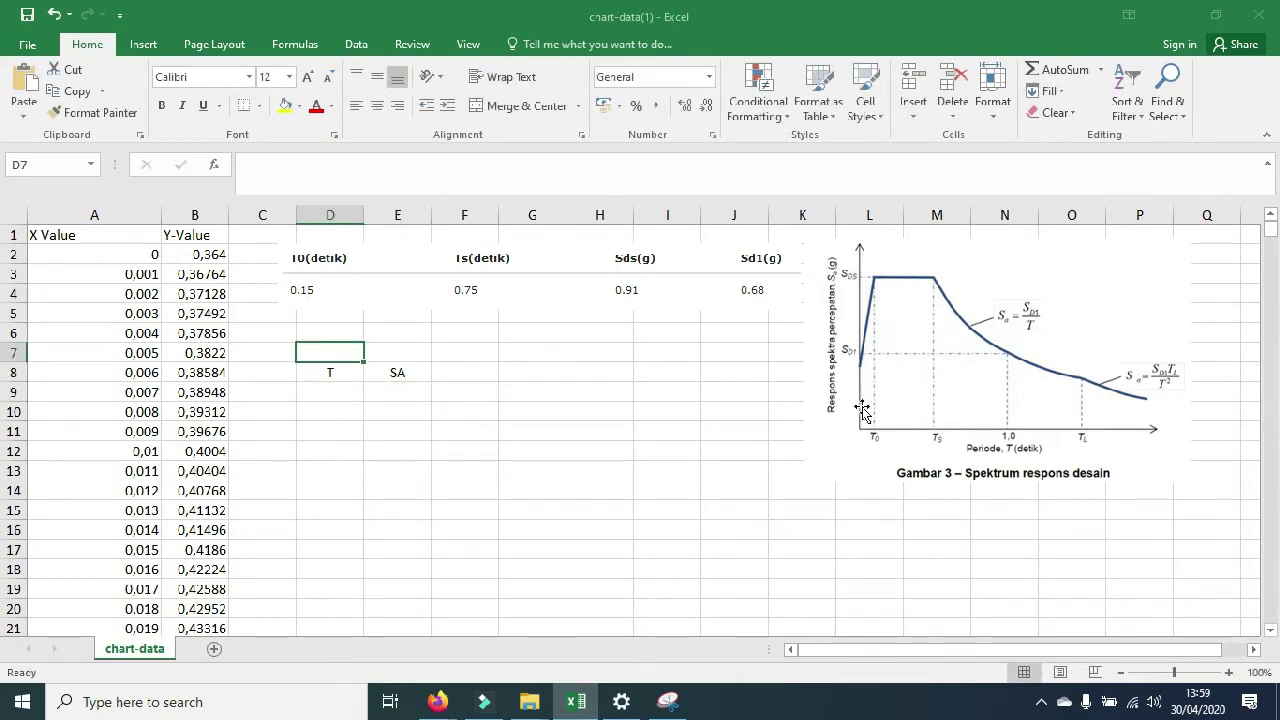
Step: Enter 0 as the first period in D9 under the T header
{"action": "left_click", "coordinate": [338, 396]}
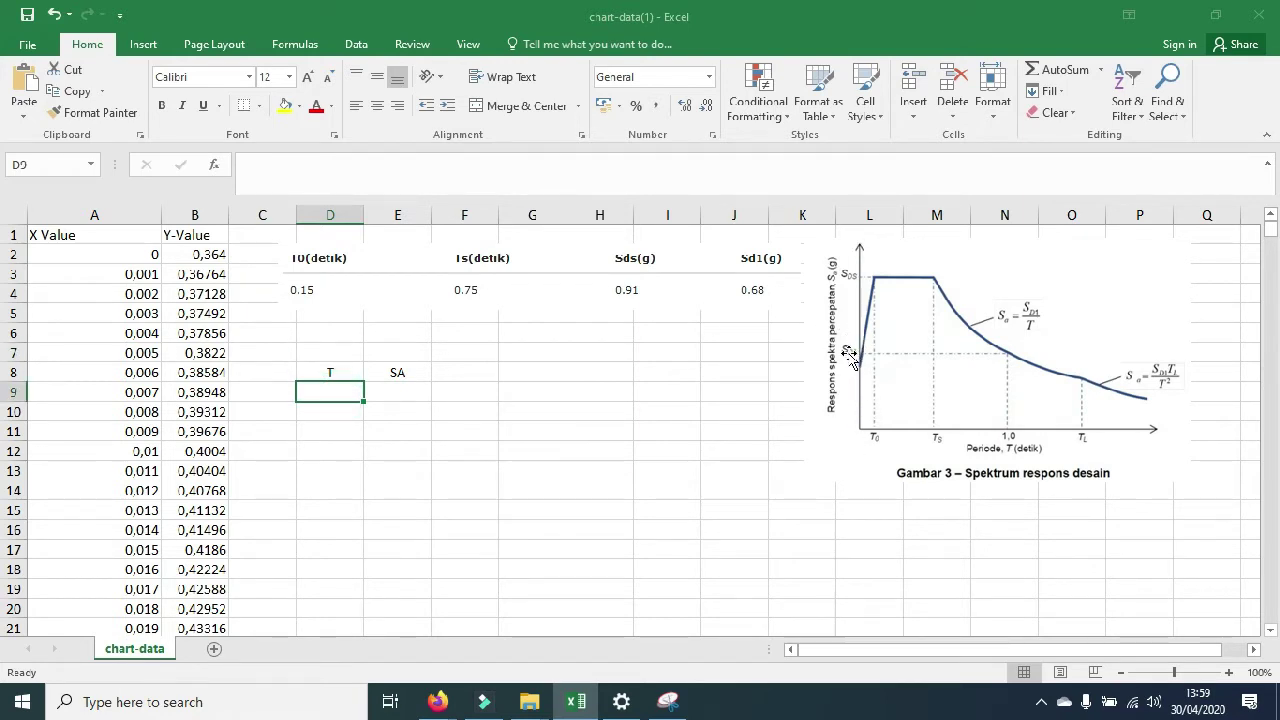
{"action": "type", "text": "0"}
{"action": "key", "text": "Return"}
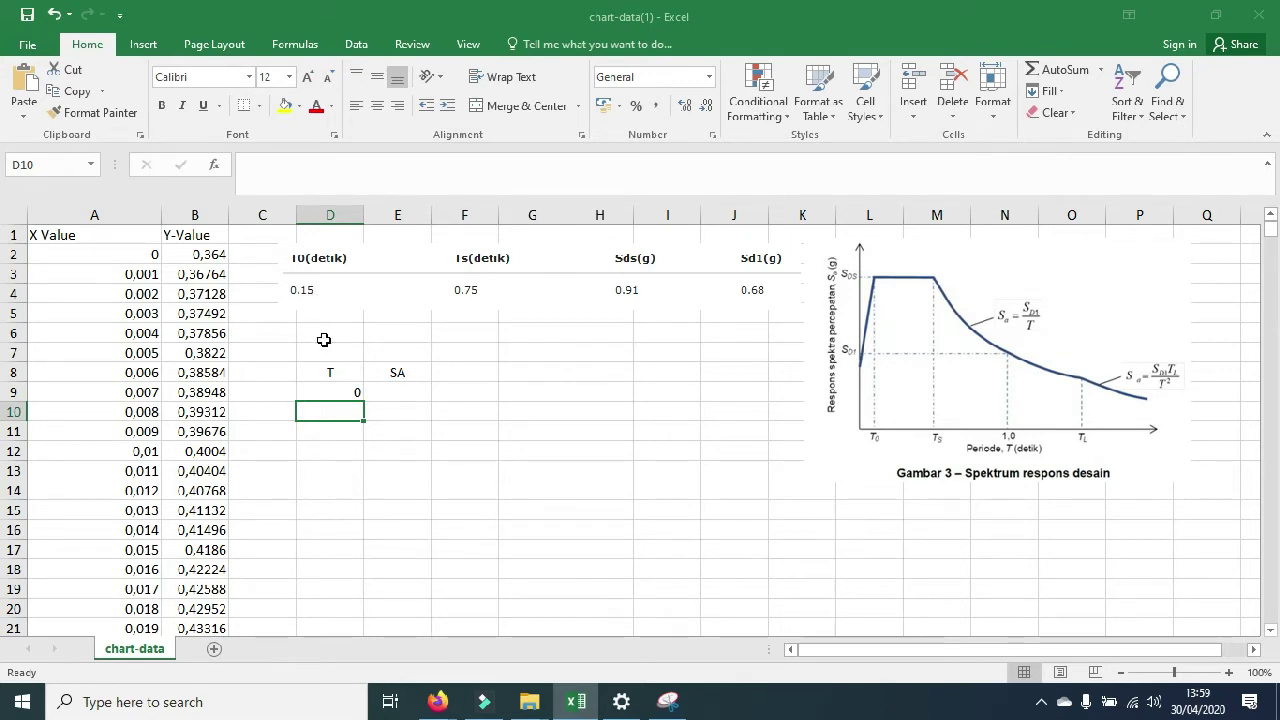
{"action": "left_click", "coordinate": [152, 254]}
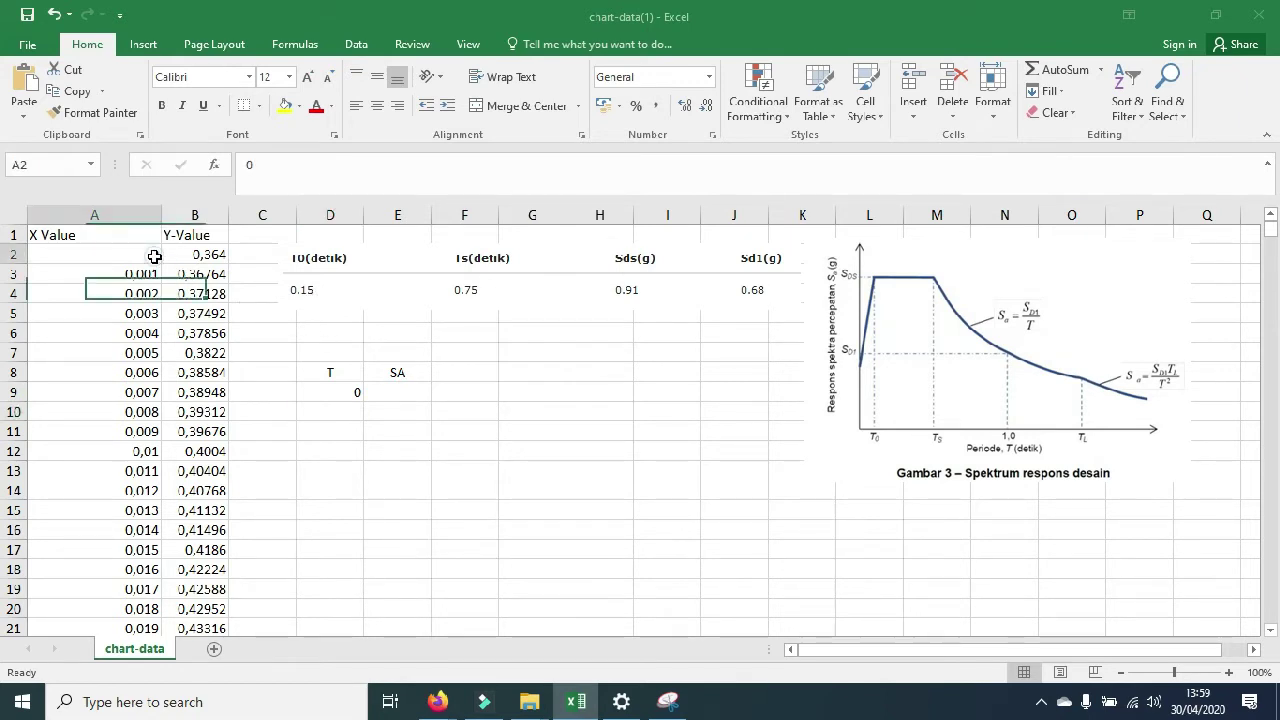
Step: Enter the formula =D9+0,1 in D10 as the second period under the T header
{"action": "left_click", "coordinate": [143, 553]}
{"action": "left_click", "coordinate": [199, 552]}
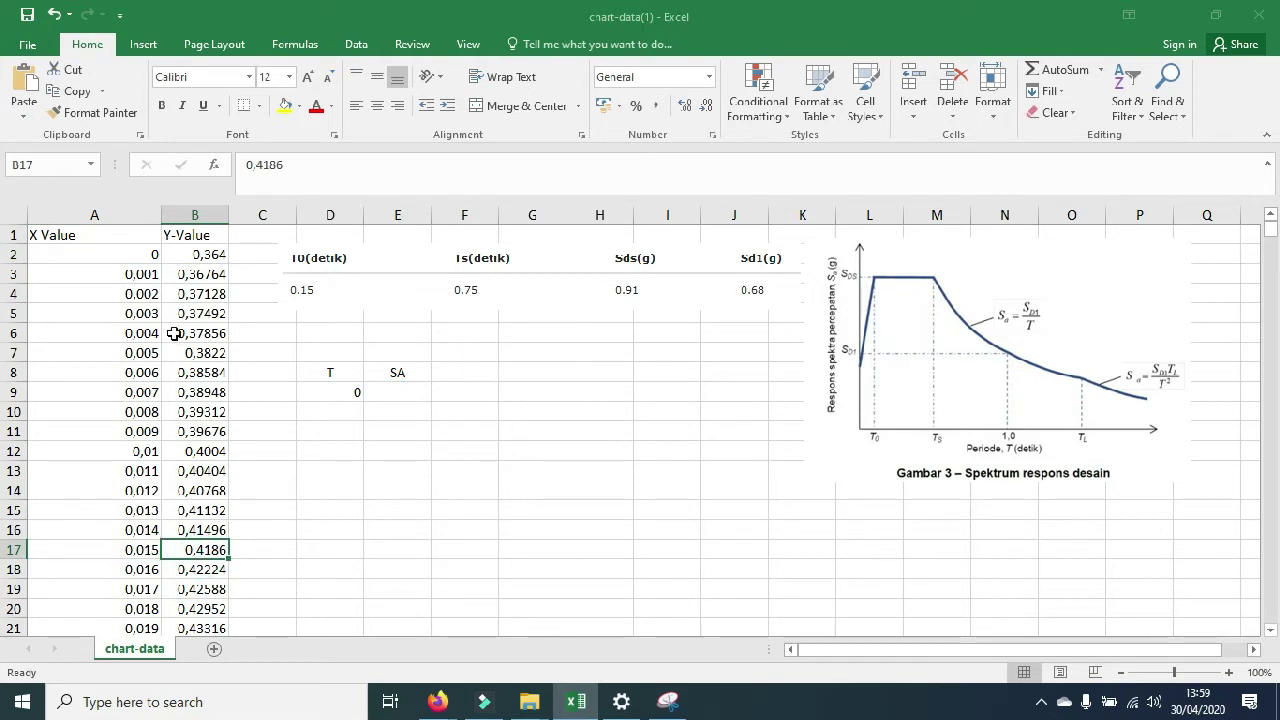
{"action": "left_click", "coordinate": [337, 411]}
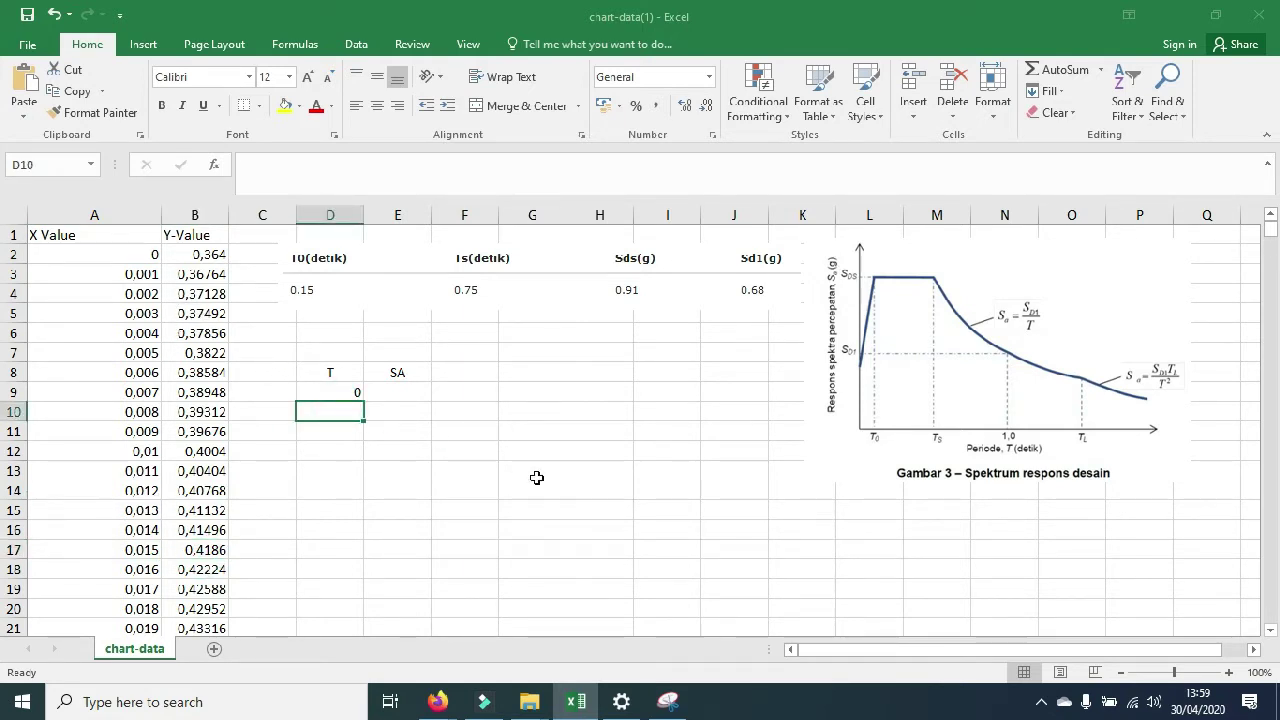
{"action": "type", "text": "="}
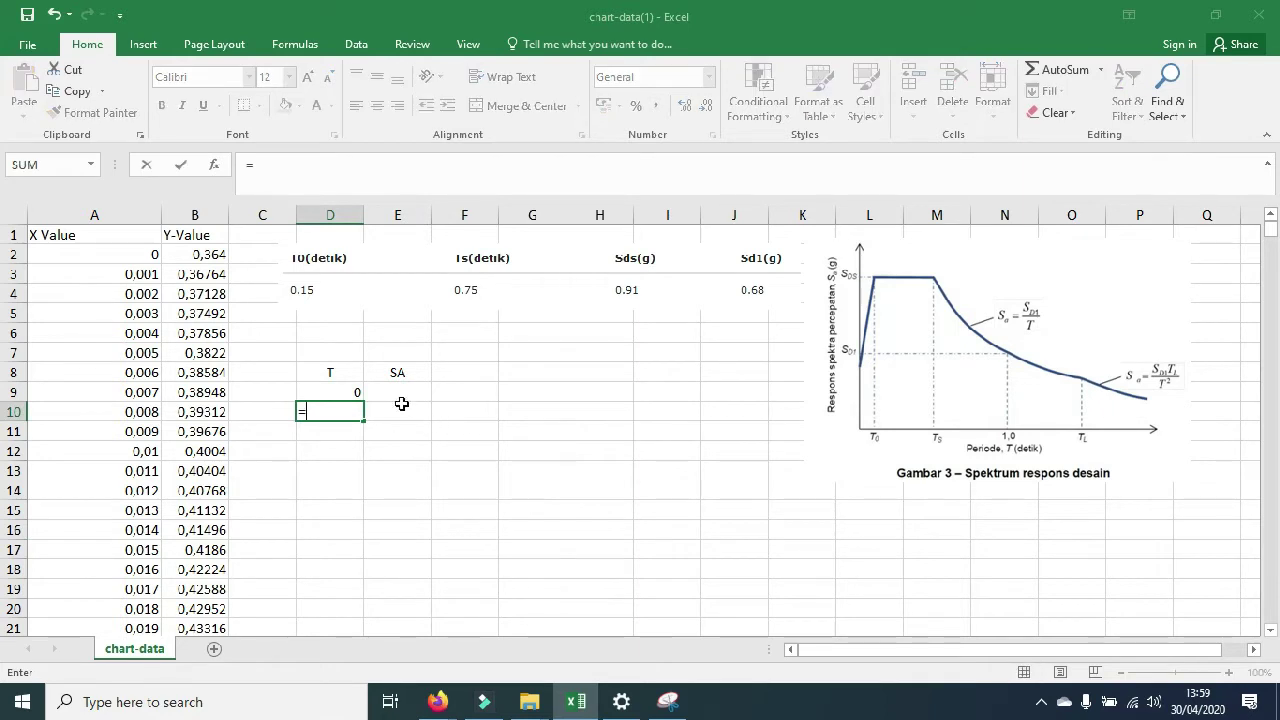
{"action": "left_click", "coordinate": [357, 391]}
{"action": "type", "text": "+"}
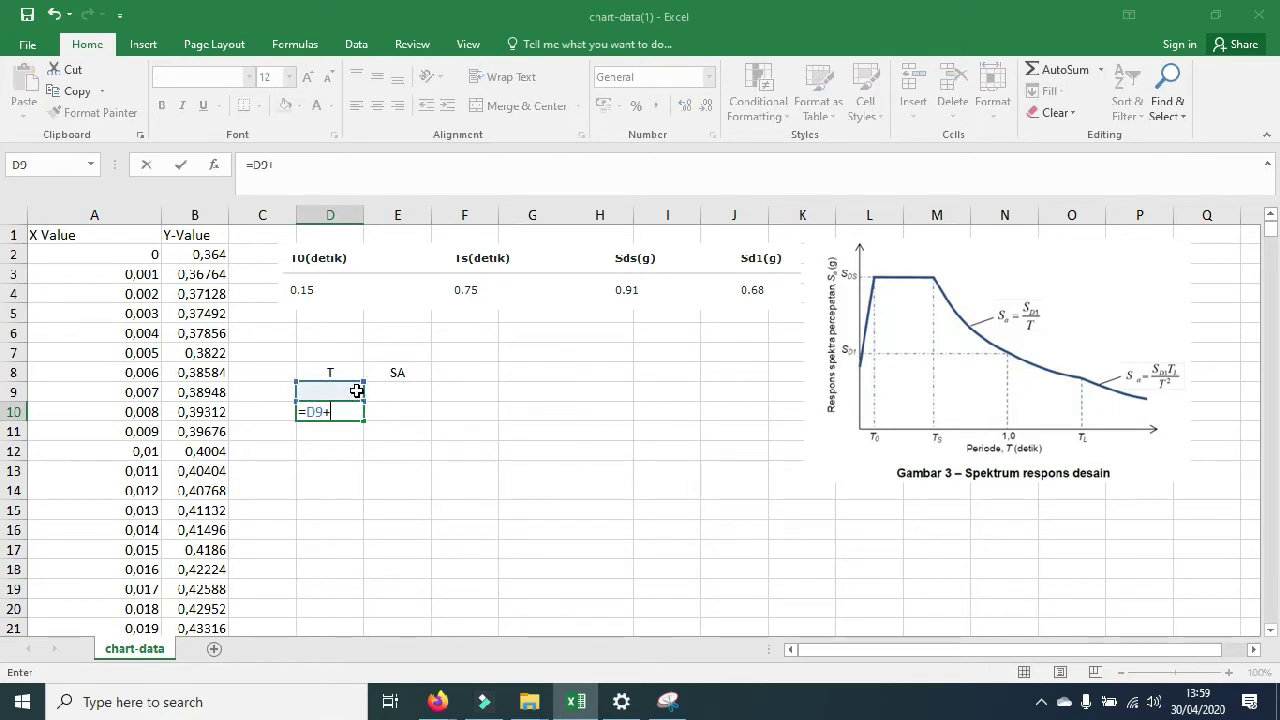
{"action": "type", "text": "0,1"}
{"action": "key", "text": "Return"}
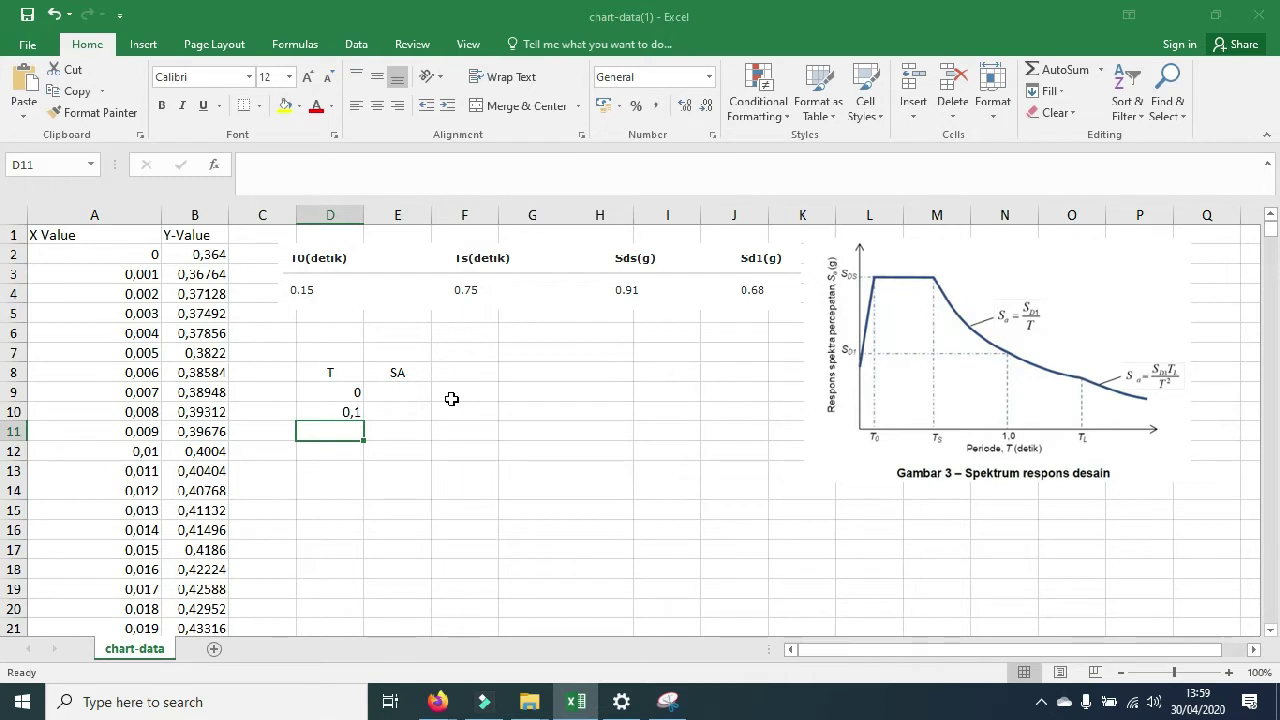
Step: Enter the period 0,15 in D11 and label it T0 in C11
{"action": "type", "text": "0,15"}
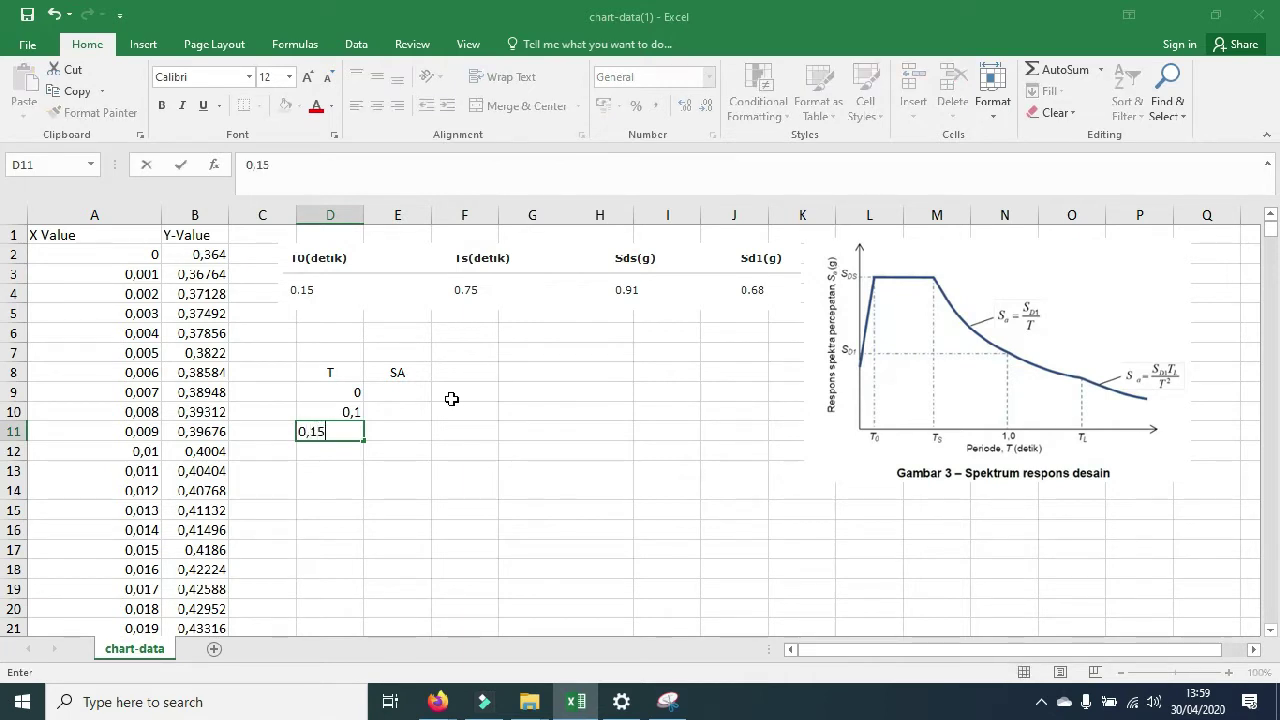
{"action": "key", "text": "Return"}
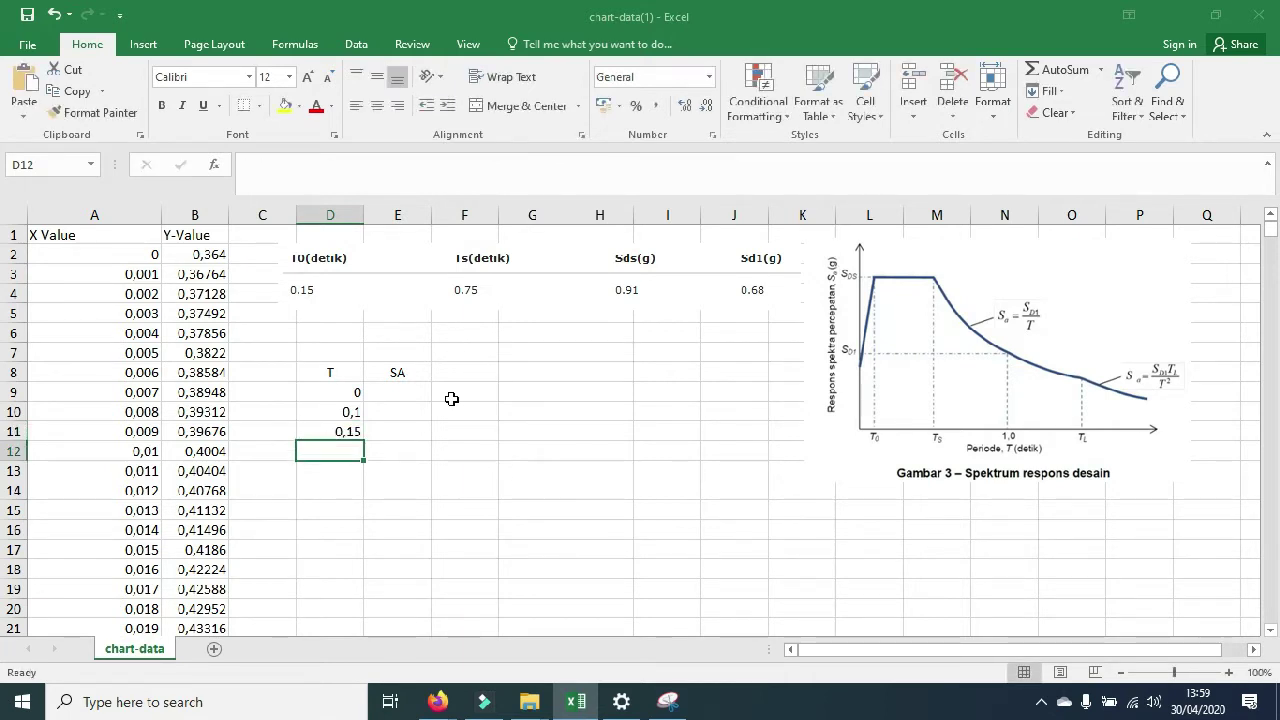
{"action": "left_click", "coordinate": [291, 432]}
{"action": "type", "text": "T"}
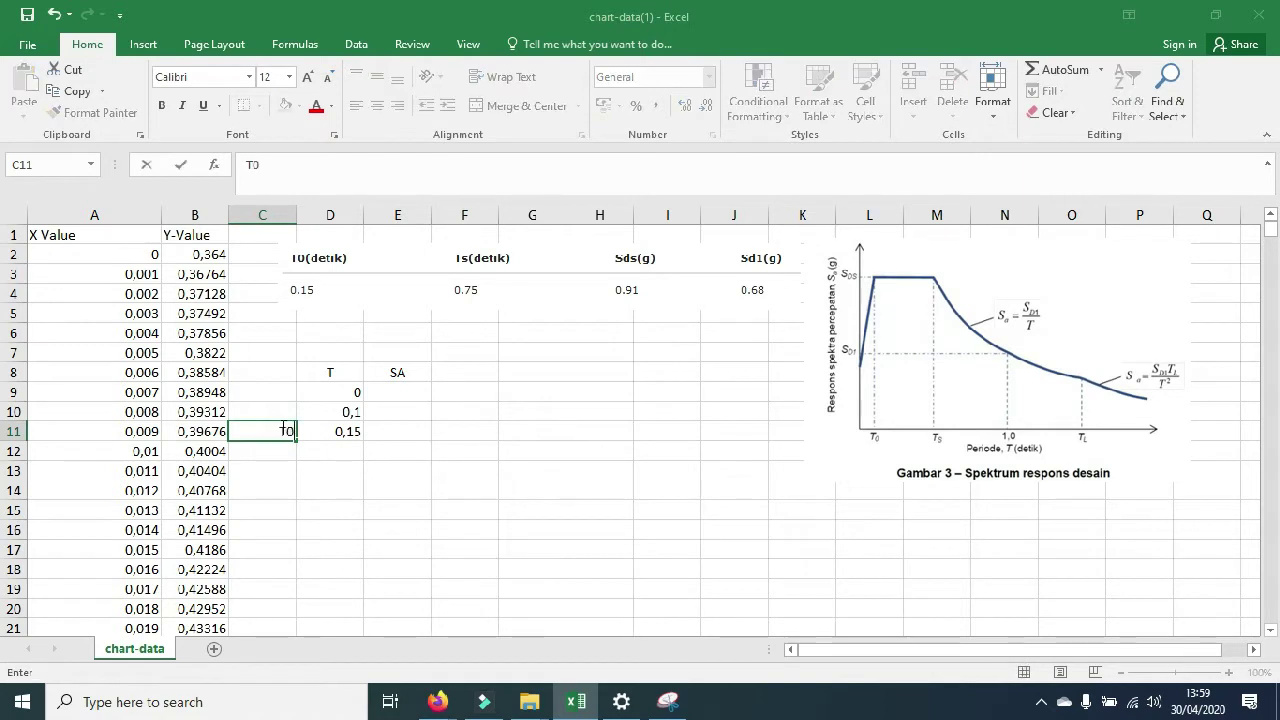
{"action": "type", "text": "0"}
{"action": "key", "text": "Return"}
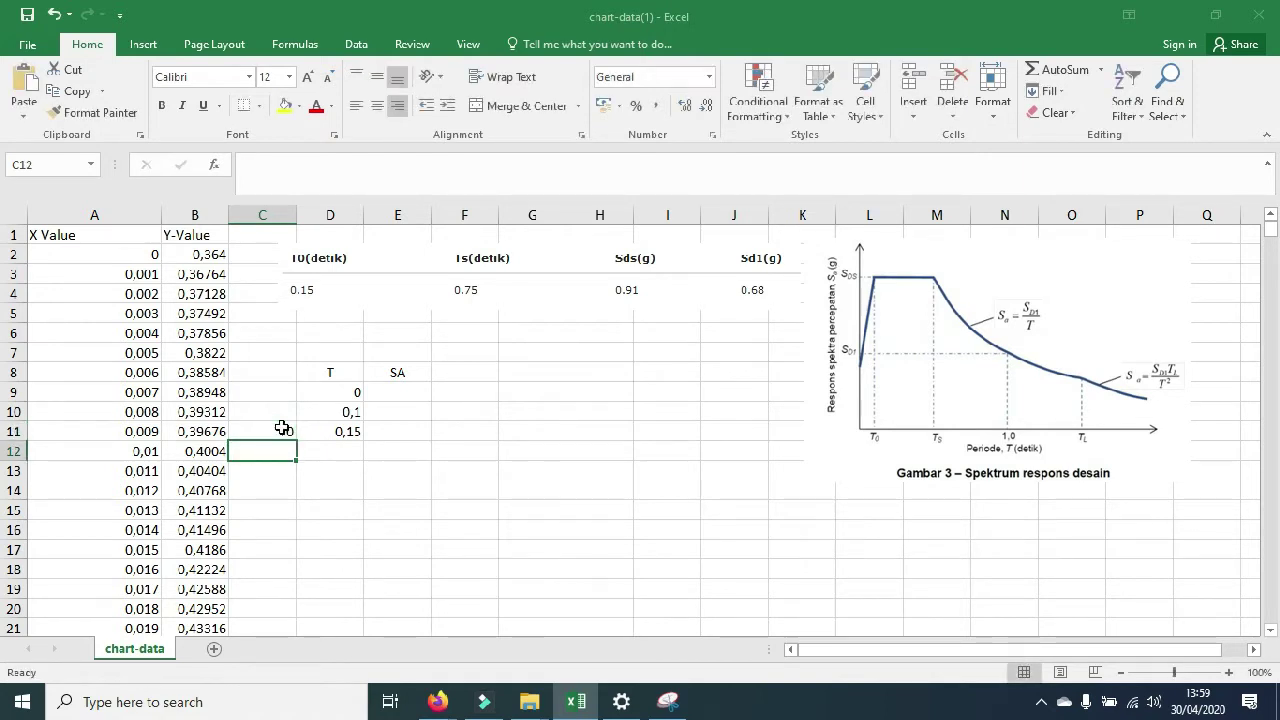
Step: Enter the formula =D11+0,1 in D12 as the first period after T0
{"action": "left_click", "coordinate": [342, 454]}
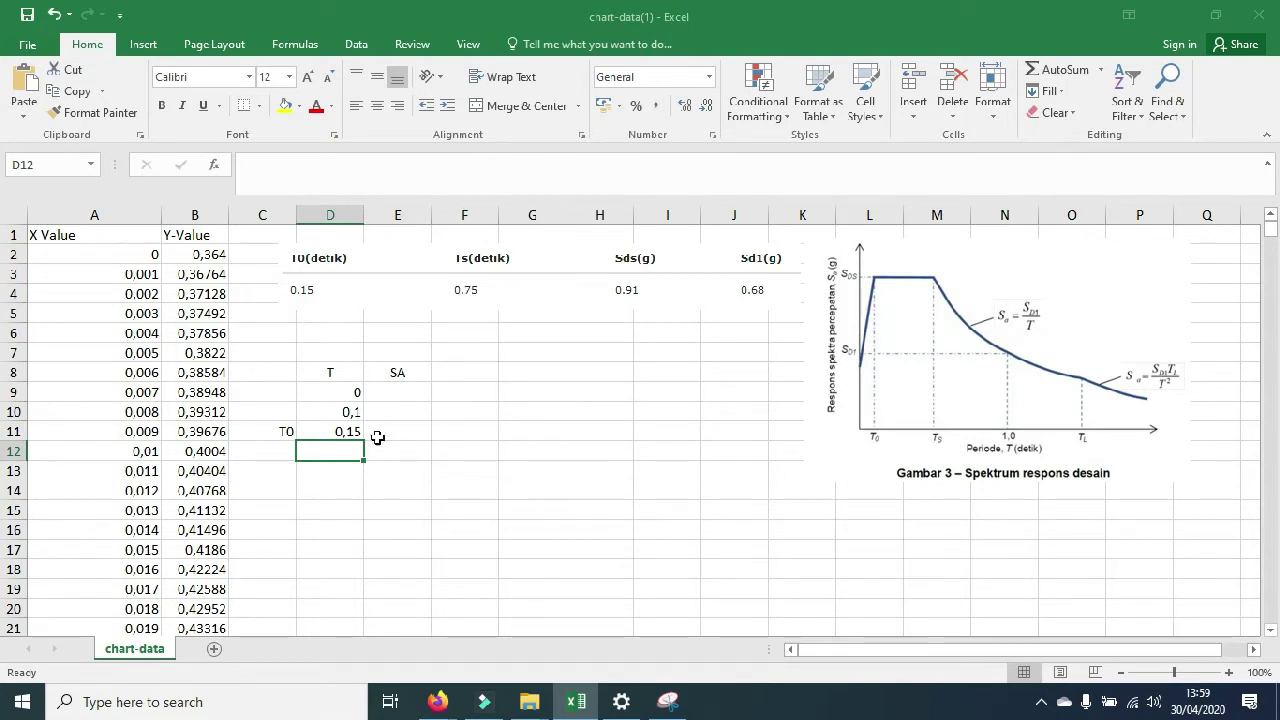
{"action": "left_click", "coordinate": [346, 537]}
{"action": "left_click", "coordinate": [341, 449]}
{"action": "type", "text": "="}
{"action": "left_click", "coordinate": [351, 431]}
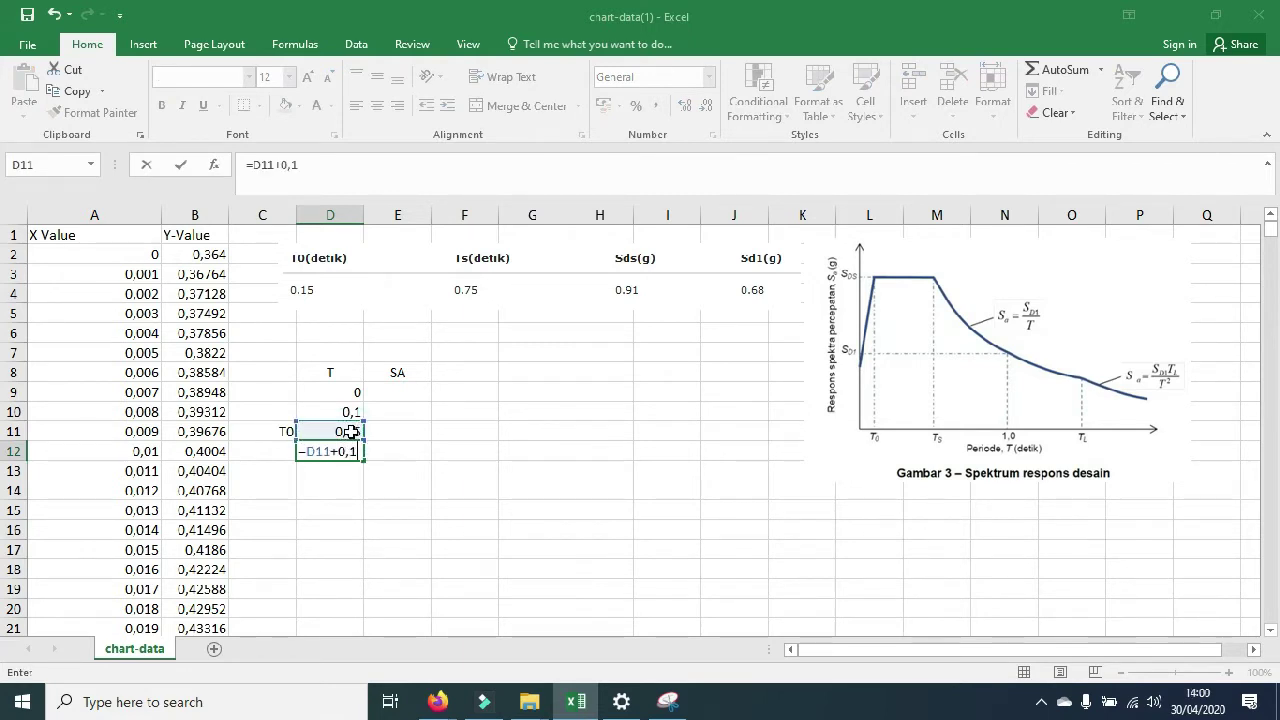
{"action": "type", "text": "+0,1"}
{"action": "key", "text": "Return"}
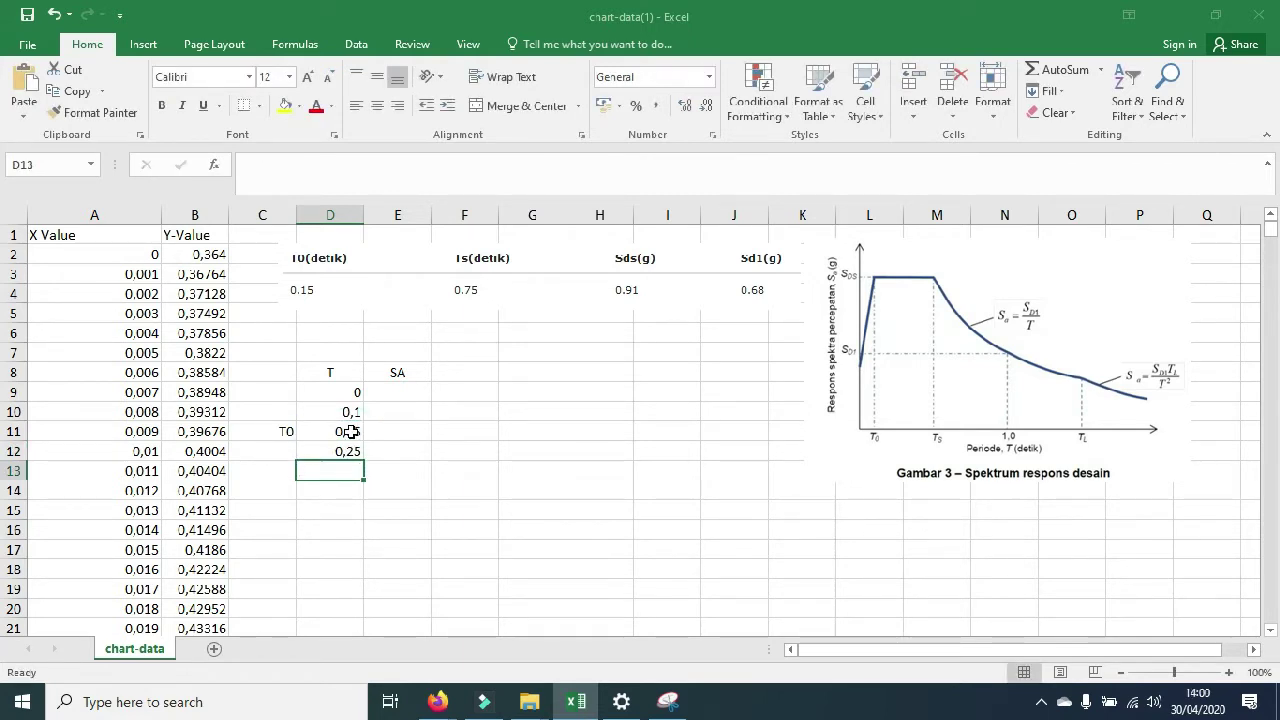
Step: Enter the formula =D12+0,1 in D13 and fill it down to D17, the Ts period
{"action": "type", "text": "="}
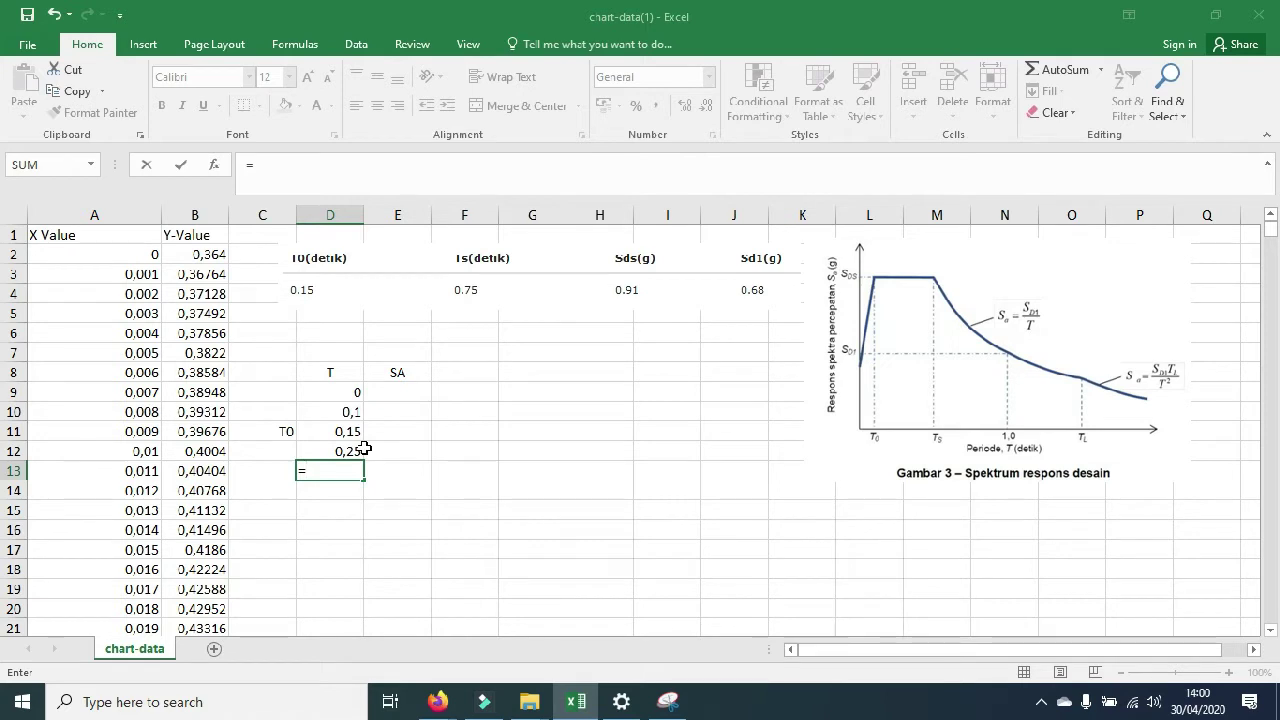
{"action": "left_click", "coordinate": [353, 450]}
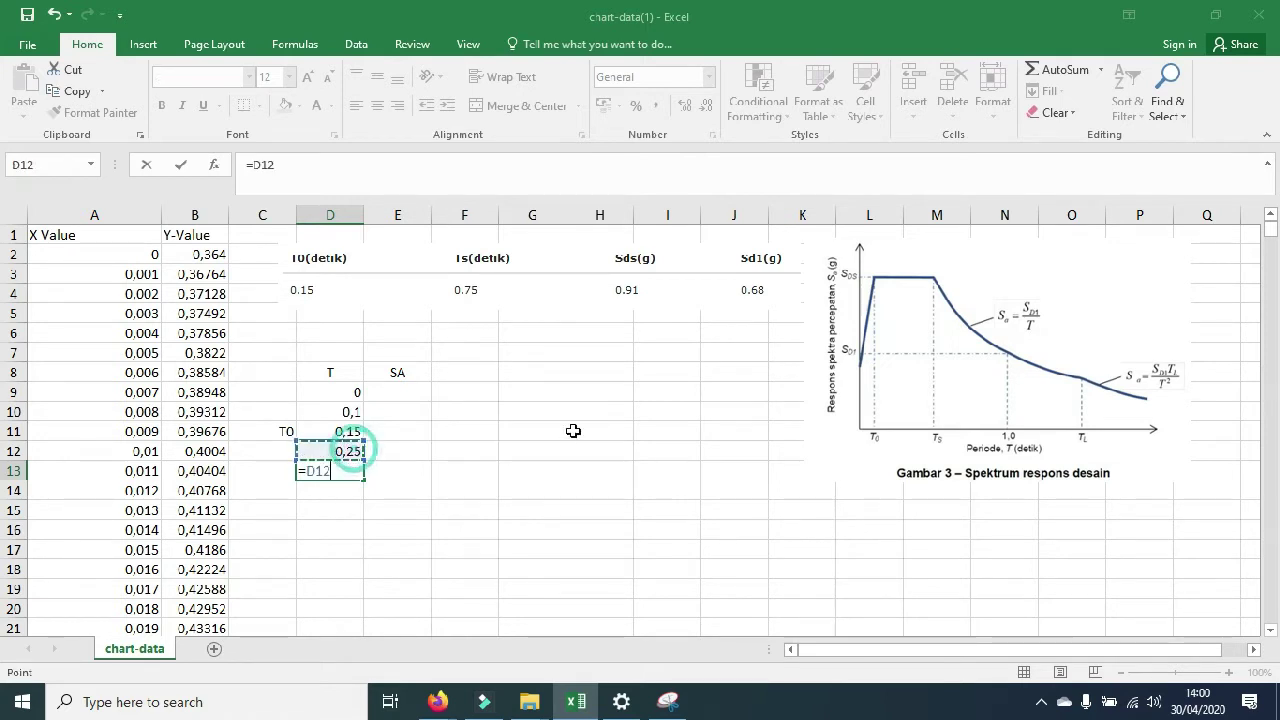
{"action": "type", "text": "+0,1"}
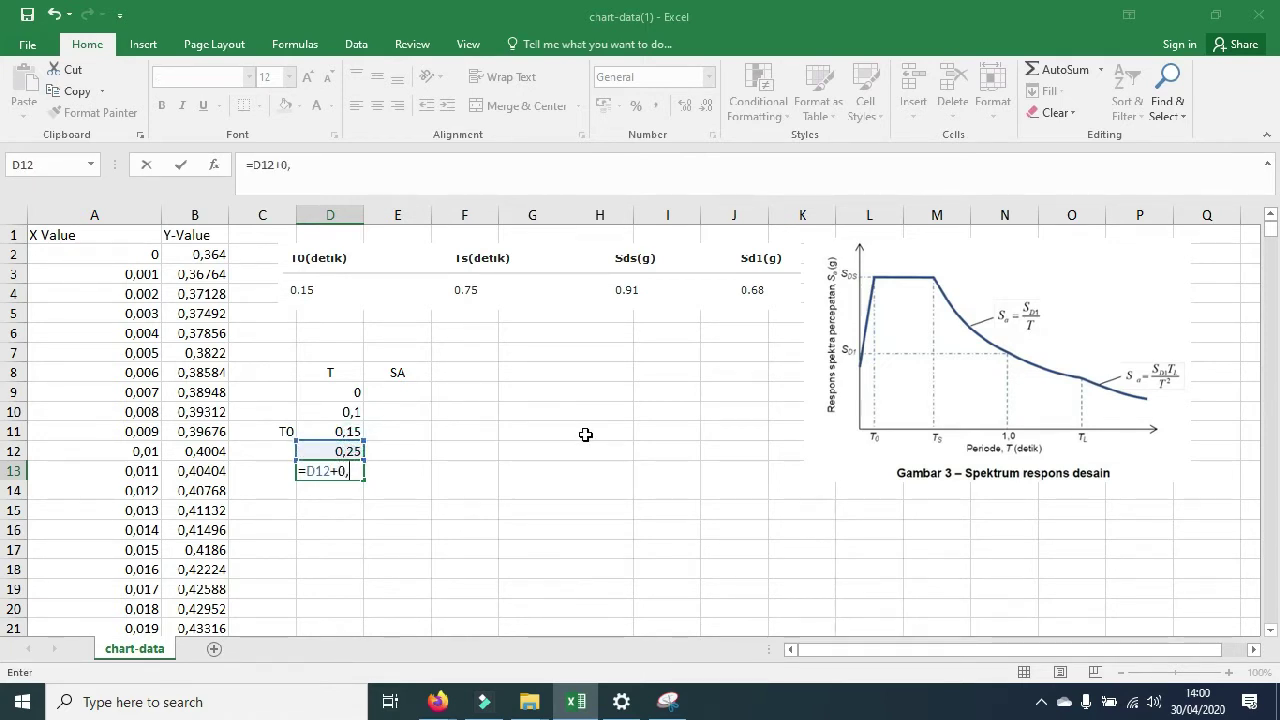
{"action": "key", "text": "Return"}
{"action": "scroll", "coordinate": [558, 455], "scroll_direction": "down", "scroll_amount": 1}
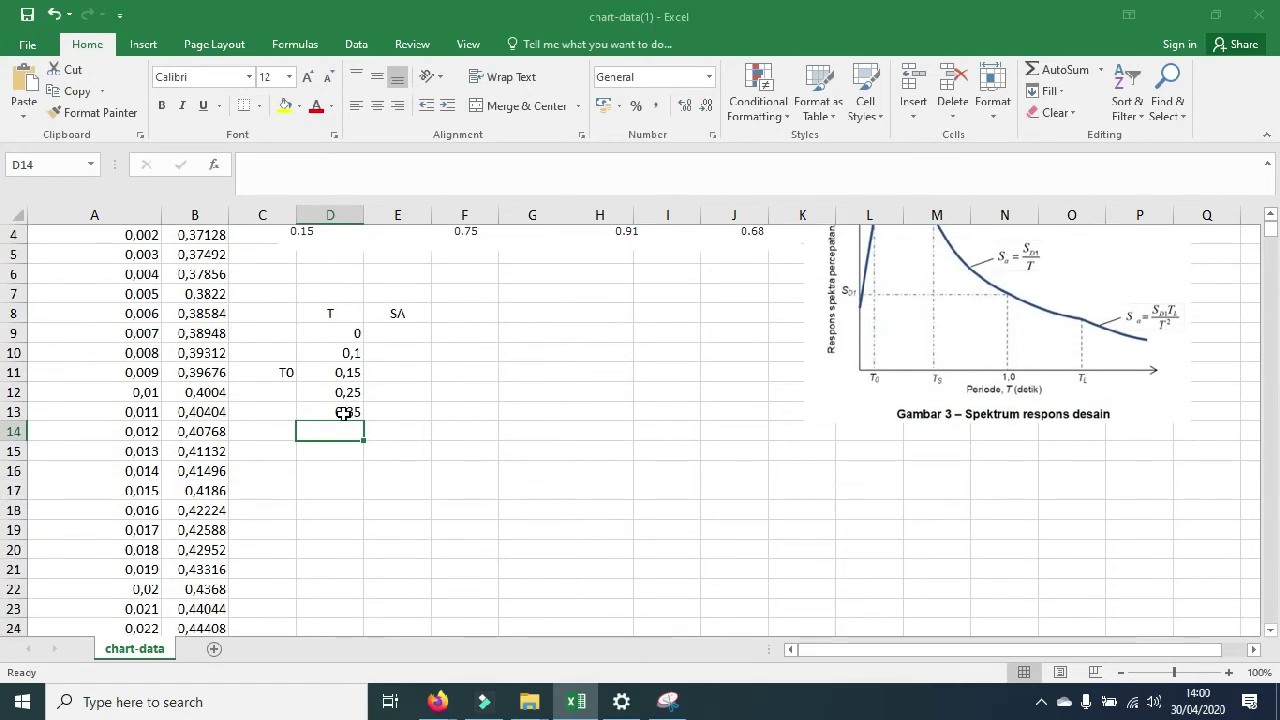
{"action": "left_click", "coordinate": [343, 412]}
{"action": "left_click_drag", "start_coordinate": [363, 419], "coordinate": [366, 496]}
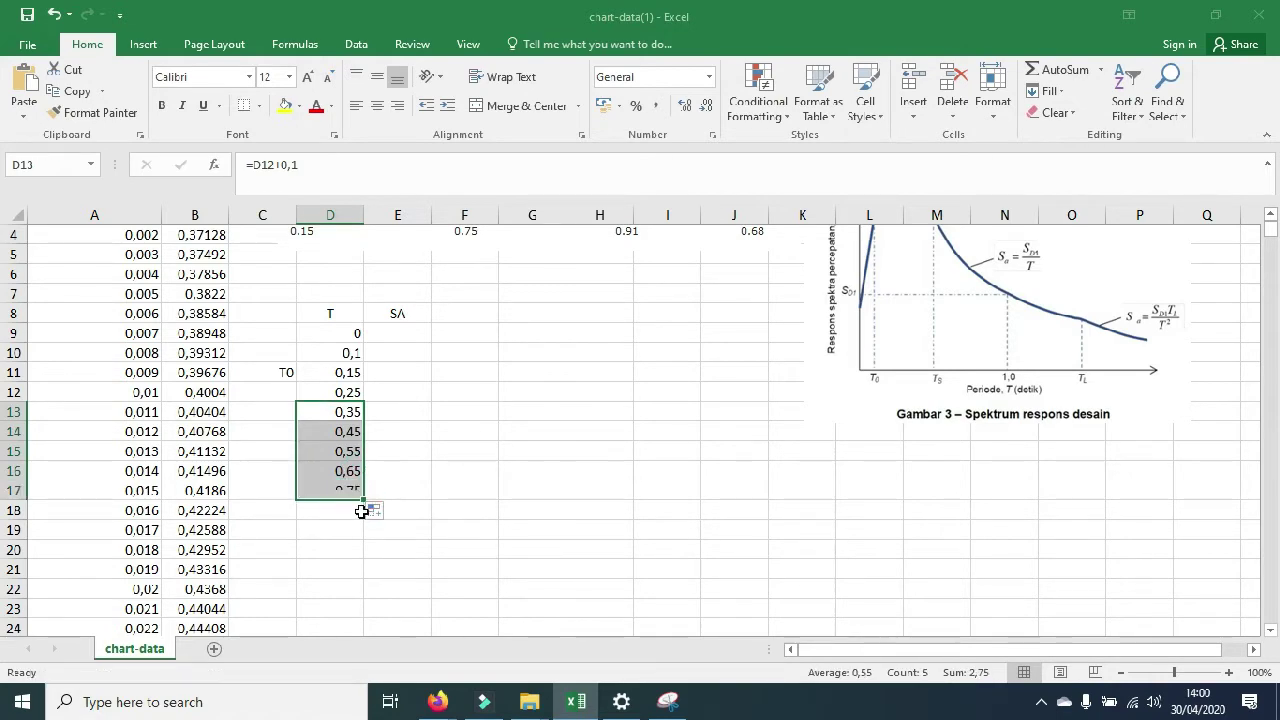
{"action": "left_click", "coordinate": [455, 418]}
{"action": "scroll", "coordinate": [445, 440], "scroll_direction": "up", "scroll_amount": 1}
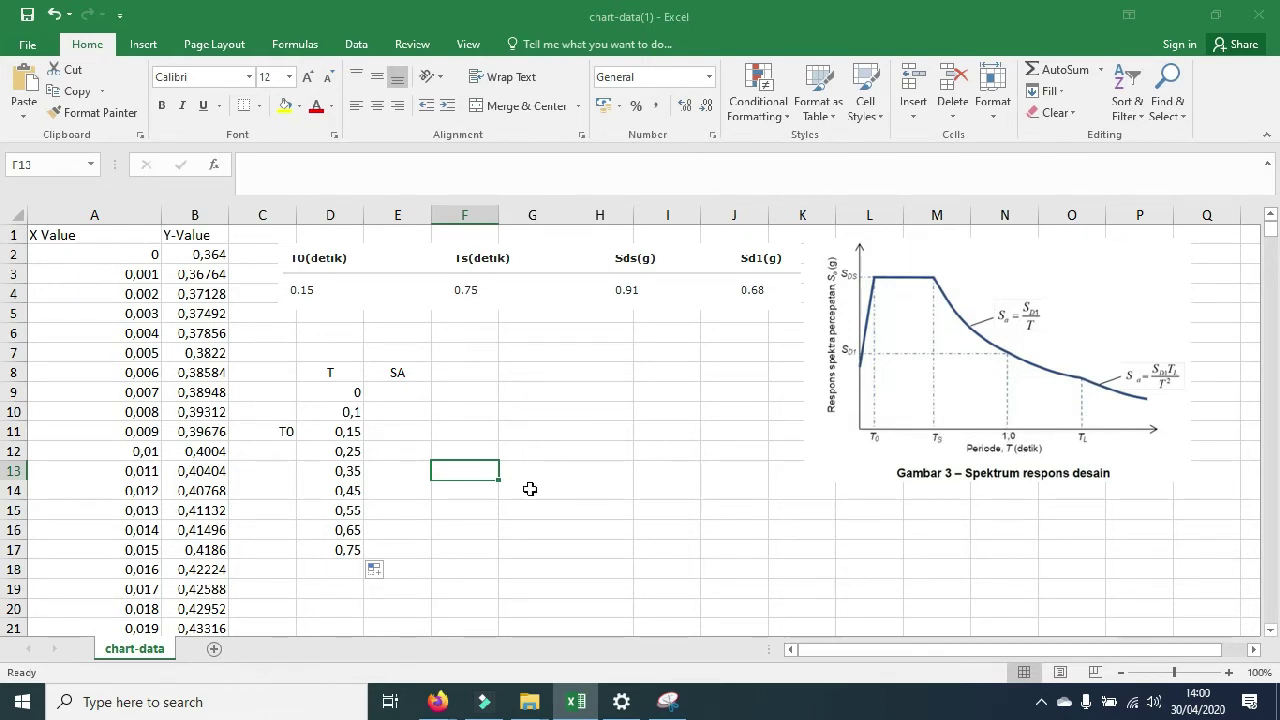
Step: Enter the formula =D17+0,1 in D18 as the first period after Ts
{"action": "scroll", "coordinate": [528, 489], "scroll_direction": "down", "scroll_amount": 1}
{"action": "left_click", "coordinate": [341, 511]}
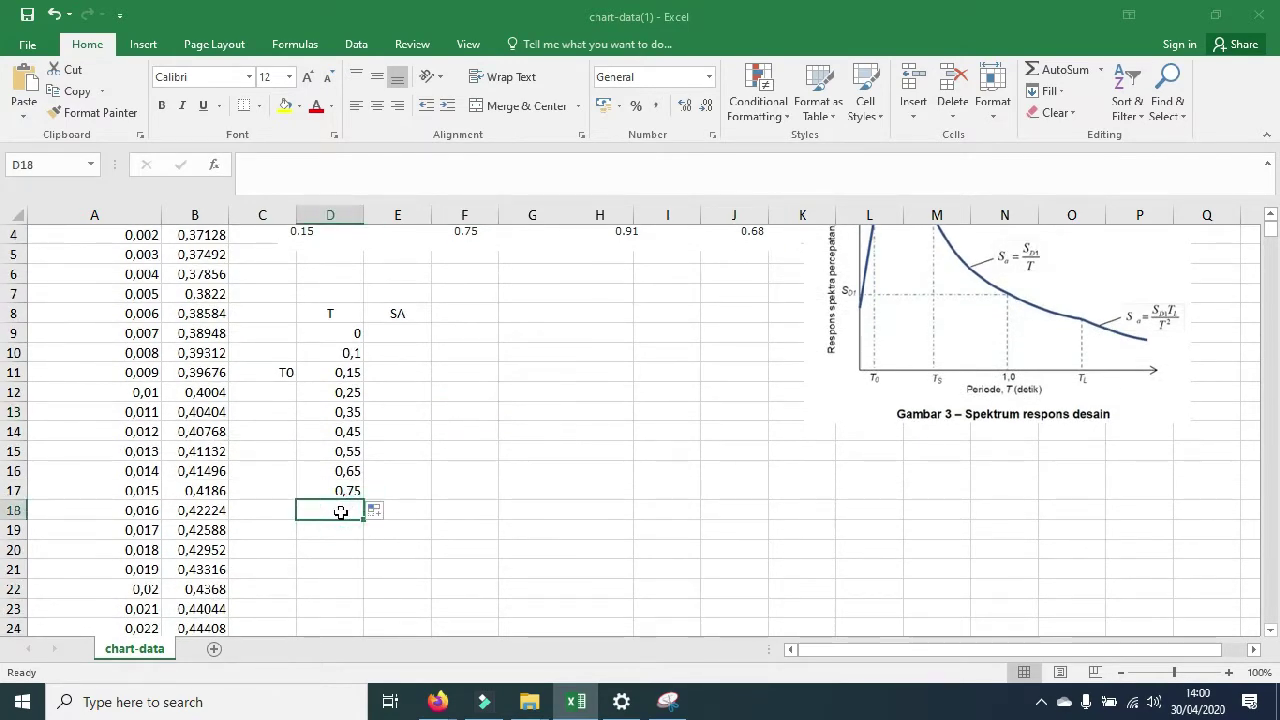
{"action": "type", "text": "="}
{"action": "scroll", "coordinate": [341, 511], "scroll_direction": "up", "scroll_amount": 1}
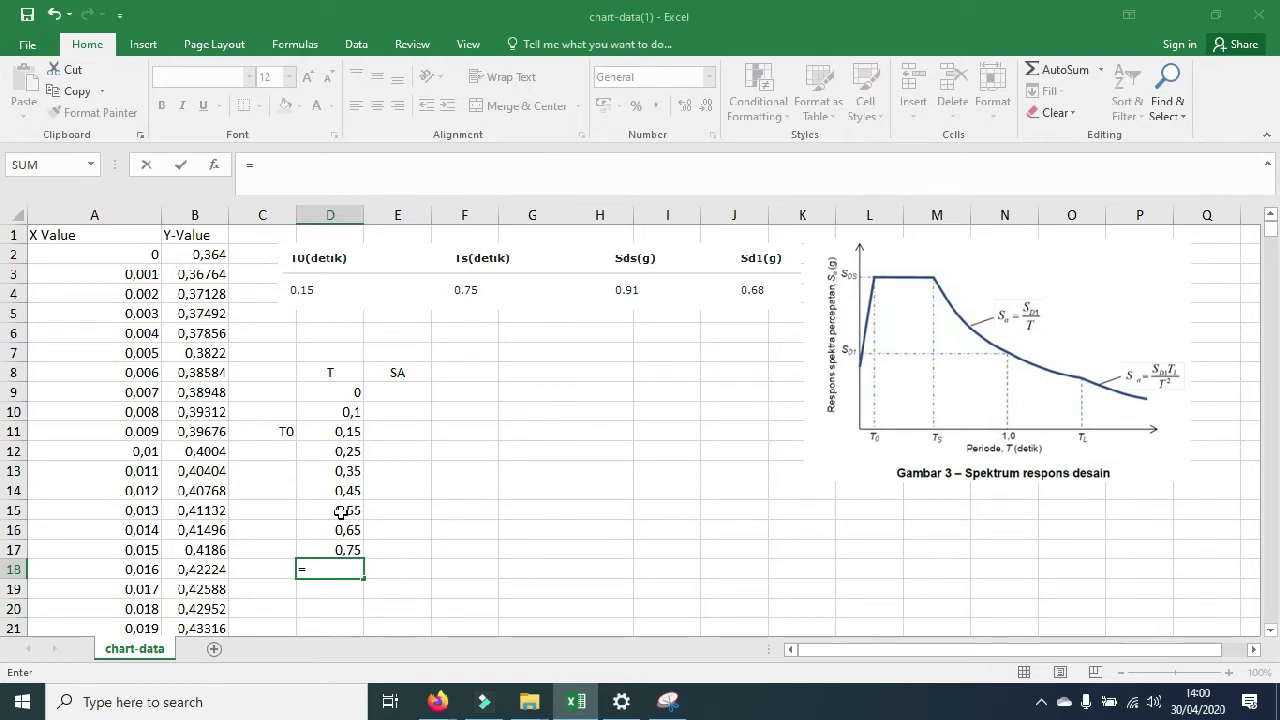
{"action": "key", "text": "Escape"}
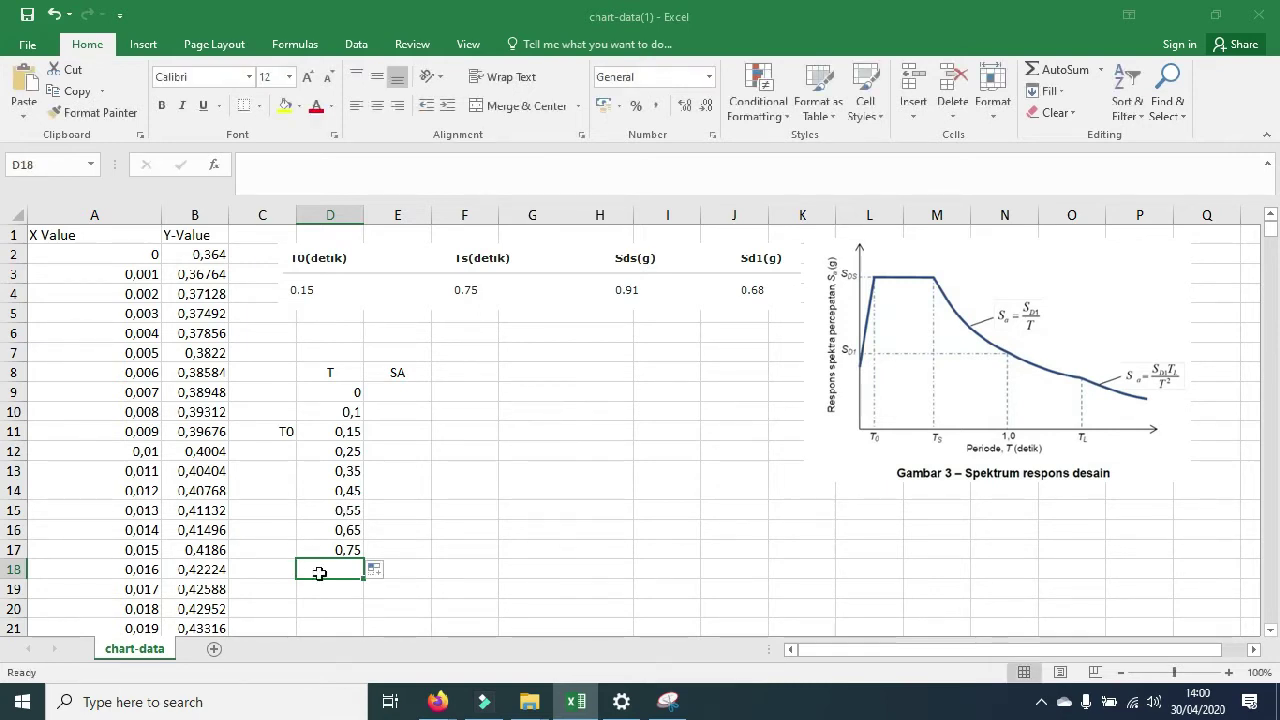
{"action": "type", "text": "="}
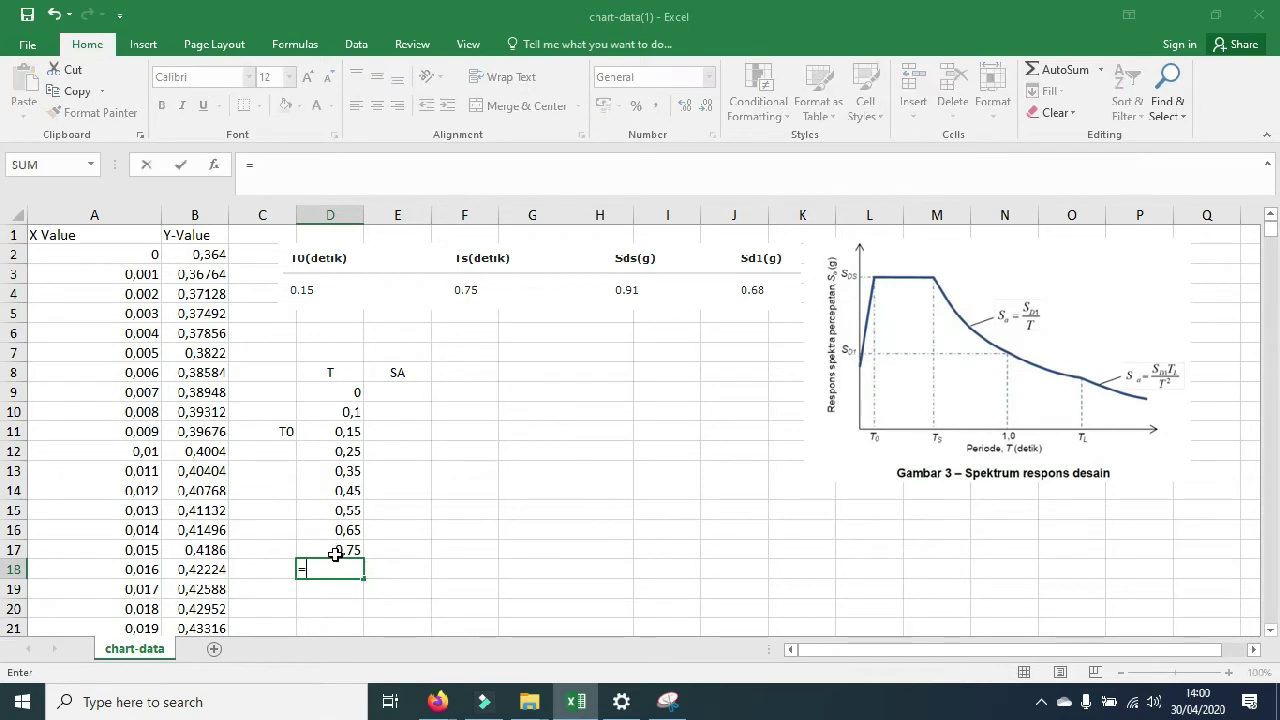
{"action": "left_click", "coordinate": [337, 552]}
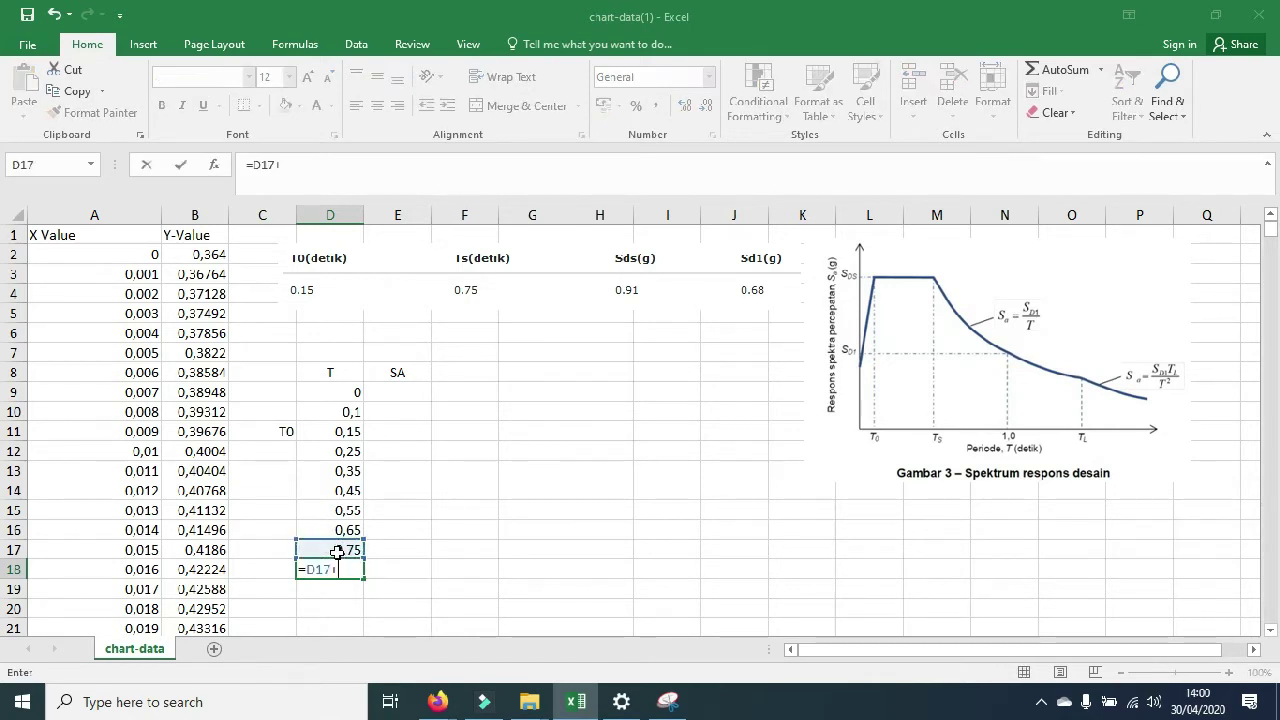
{"action": "type", "text": "+0,1"}
{"action": "key", "text": "Return"}
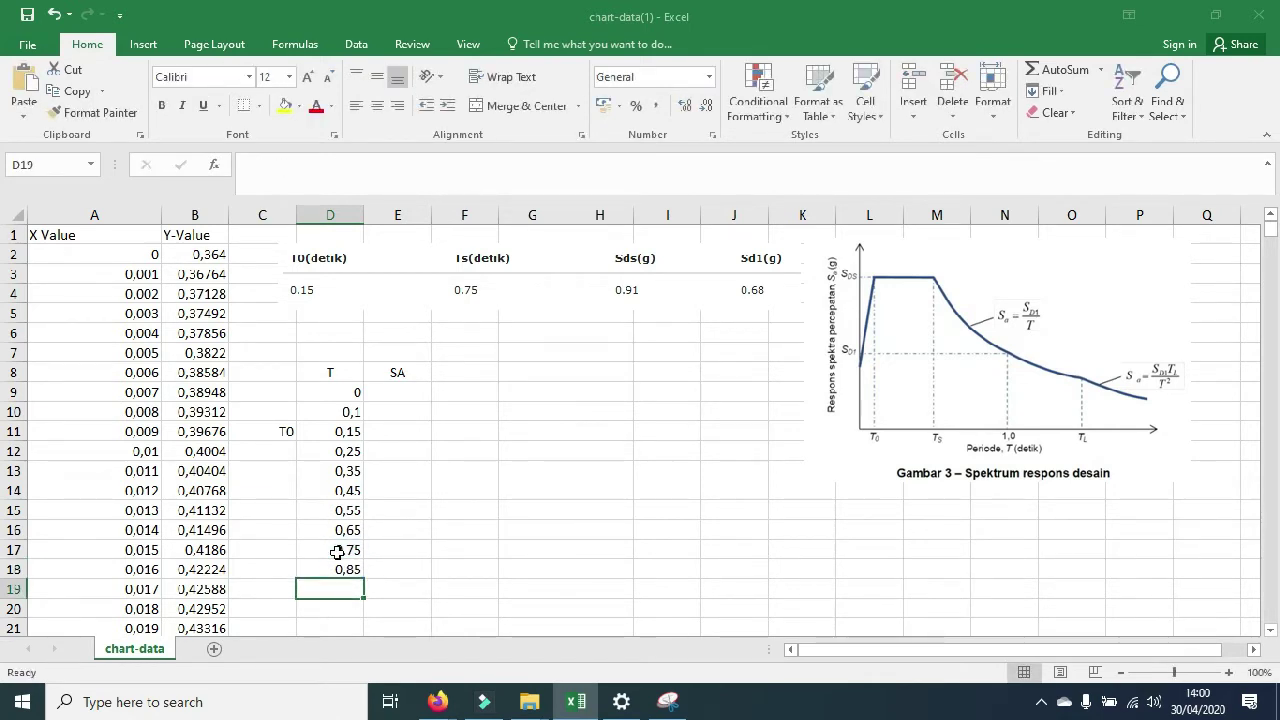
Step: Fill the 0,1 period increment down column D to row 217 so the series runs past 20 seconds
{"action": "scroll", "coordinate": [483, 543], "scroll_direction": "down", "scroll_amount": 1}
{"action": "left_click", "coordinate": [349, 509]}
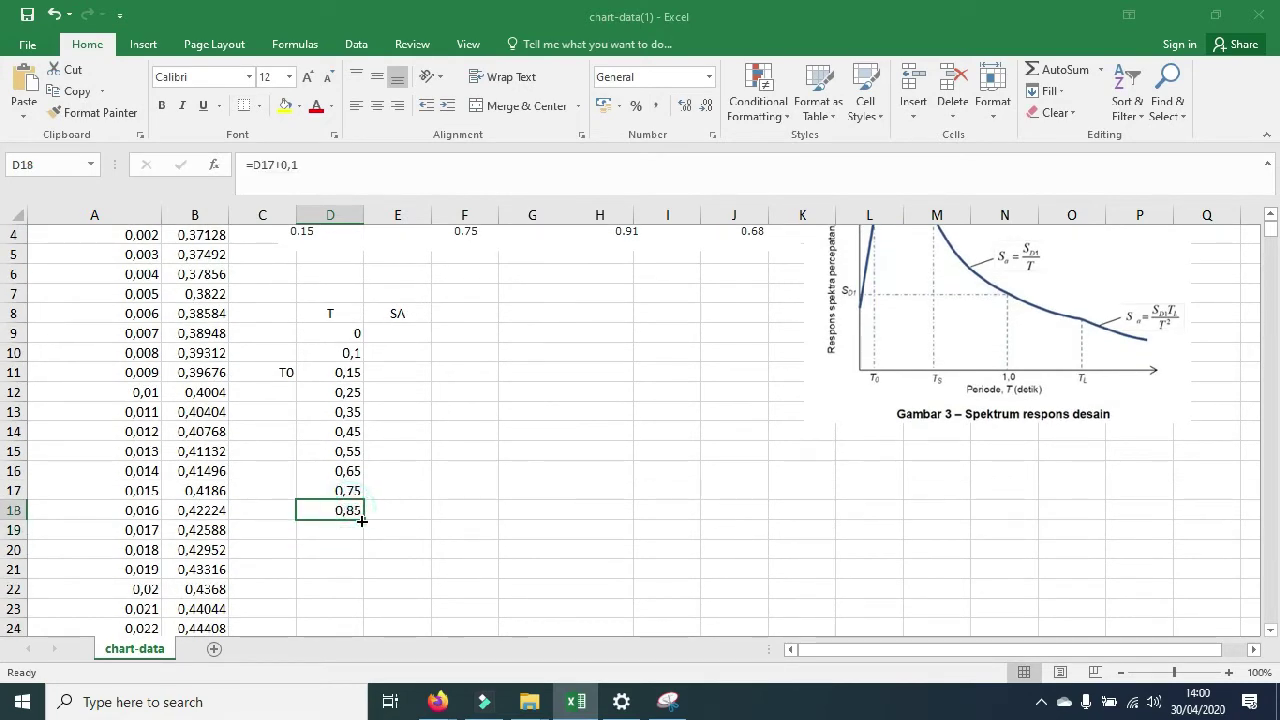
{"action": "left_click_drag", "start_coordinate": [347, 490], "coordinate": [349, 597]}
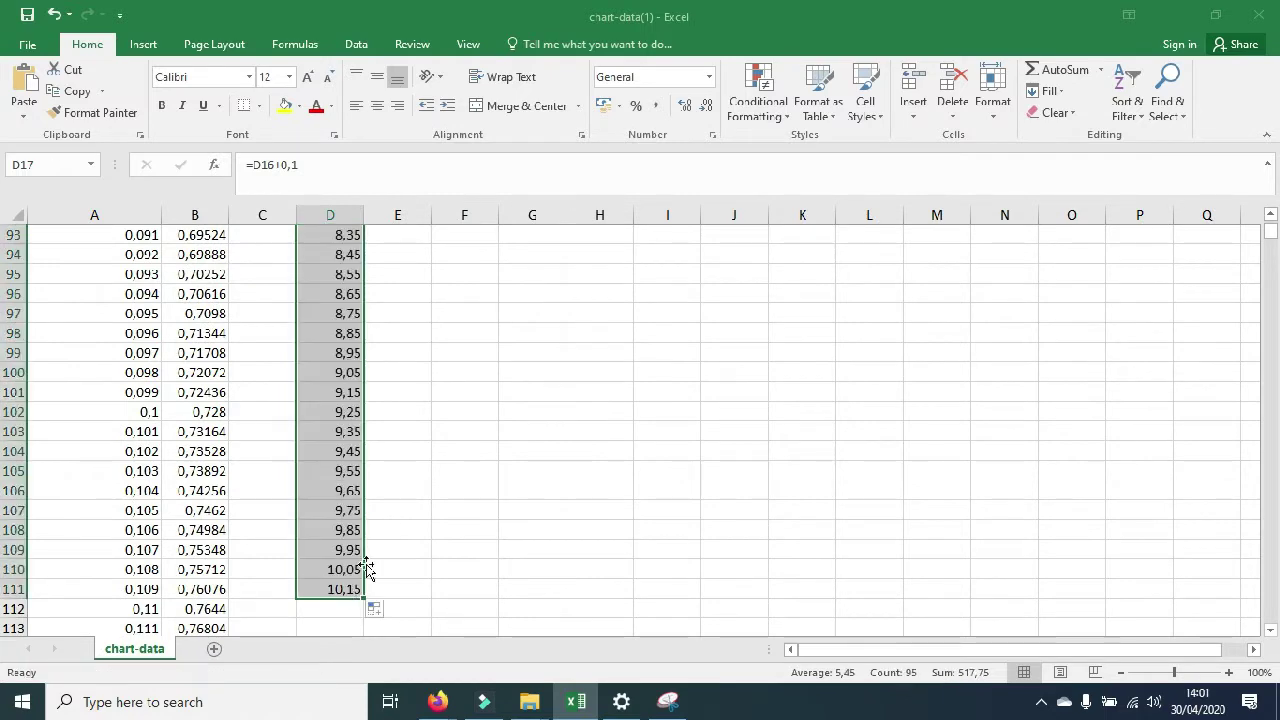
{"action": "scroll", "coordinate": [383, 531], "scroll_direction": "down", "scroll_amount": 1}
{"action": "left_click_drag", "start_coordinate": [362, 541], "coordinate": [362, 594]}
{"action": "scroll", "coordinate": [374, 540], "scroll_direction": "down", "scroll_amount": 2}
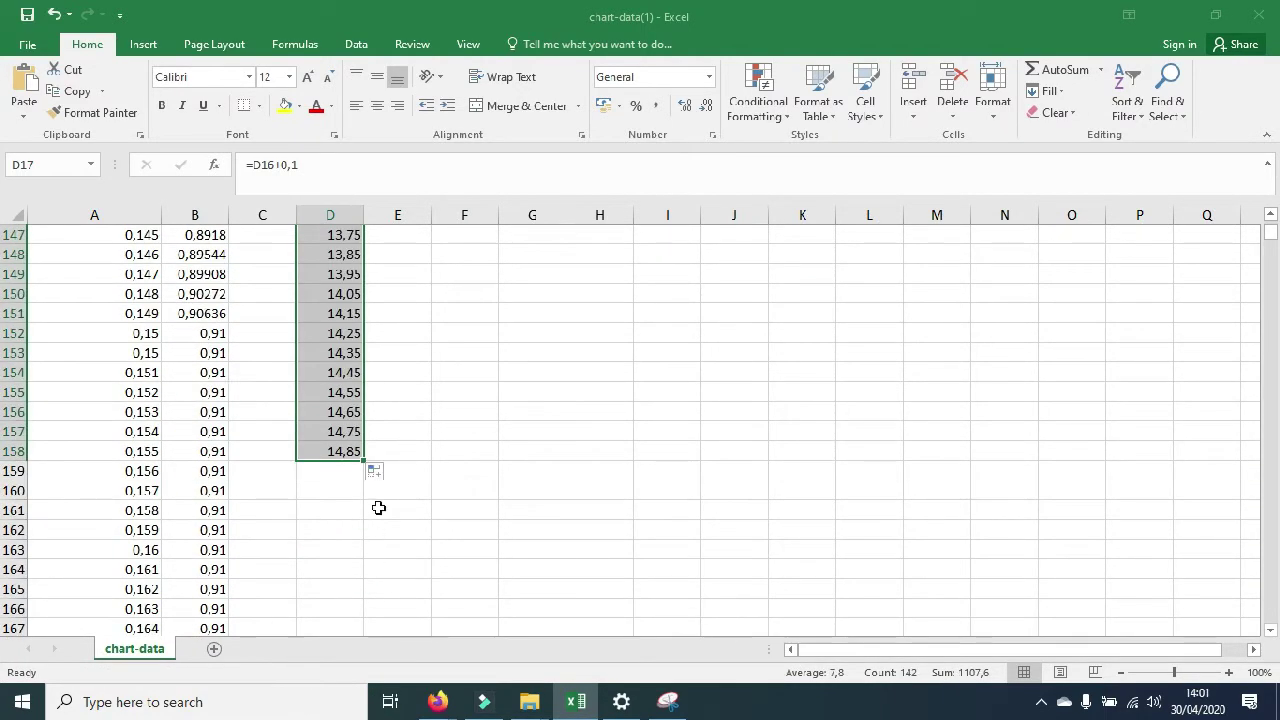
{"action": "left_click_drag", "start_coordinate": [363, 465], "coordinate": [345, 595]}
{"action": "scroll", "coordinate": [400, 500], "scroll_direction": "down", "scroll_amount": 2}
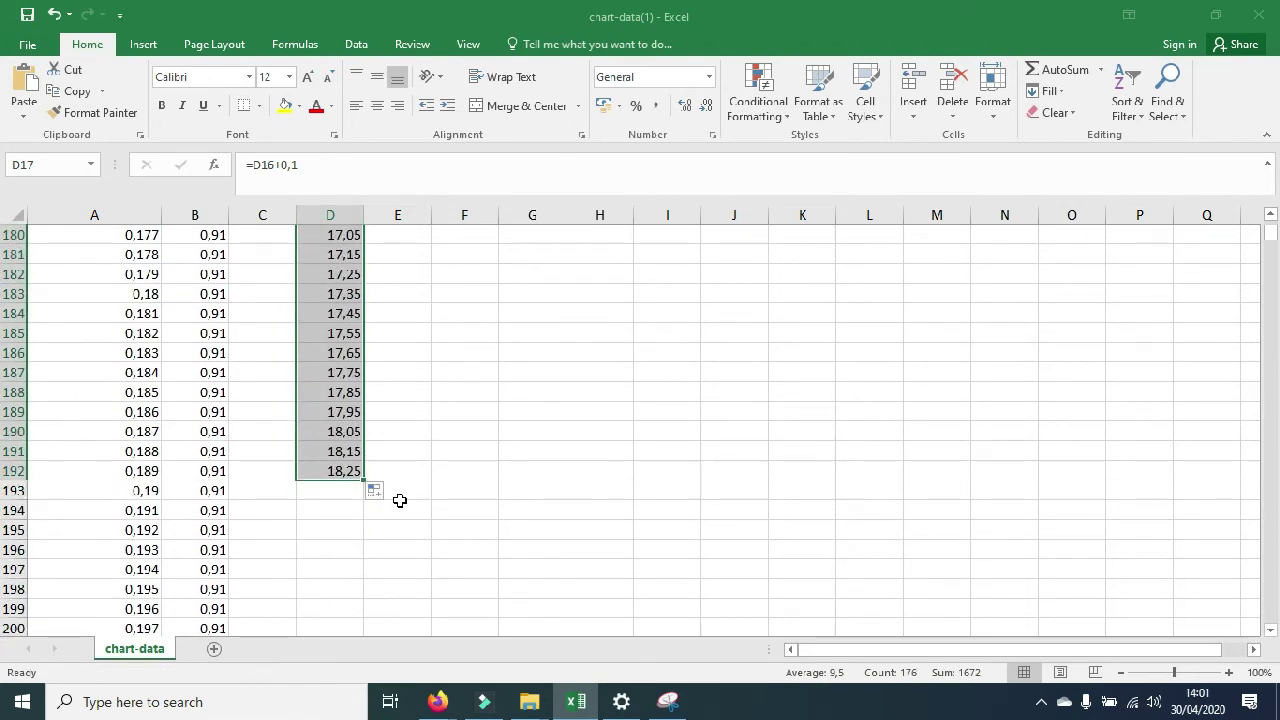
{"action": "left_click_drag", "start_coordinate": [363, 481], "coordinate": [358, 617]}
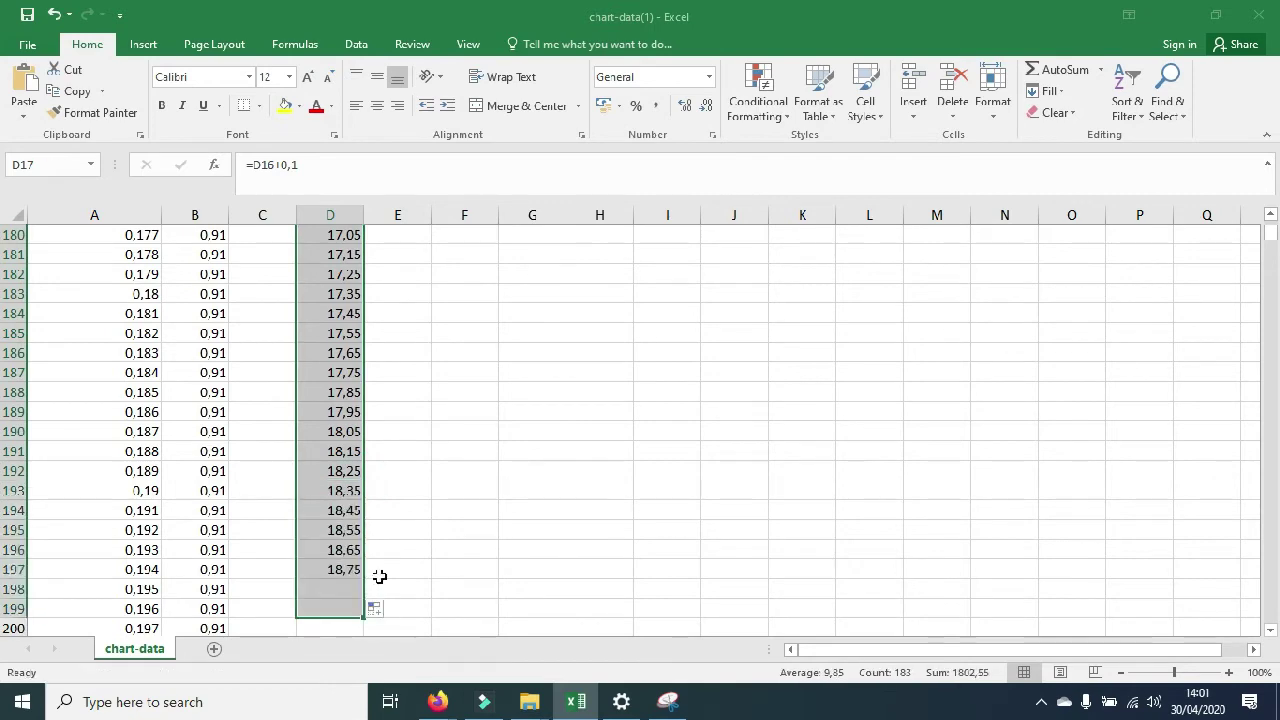
{"action": "scroll", "coordinate": [380, 565], "scroll_direction": "down", "scroll_amount": 2}
{"action": "left_click_drag", "start_coordinate": [364, 502], "coordinate": [409, 545]}
{"action": "left_click", "coordinate": [438, 450]}
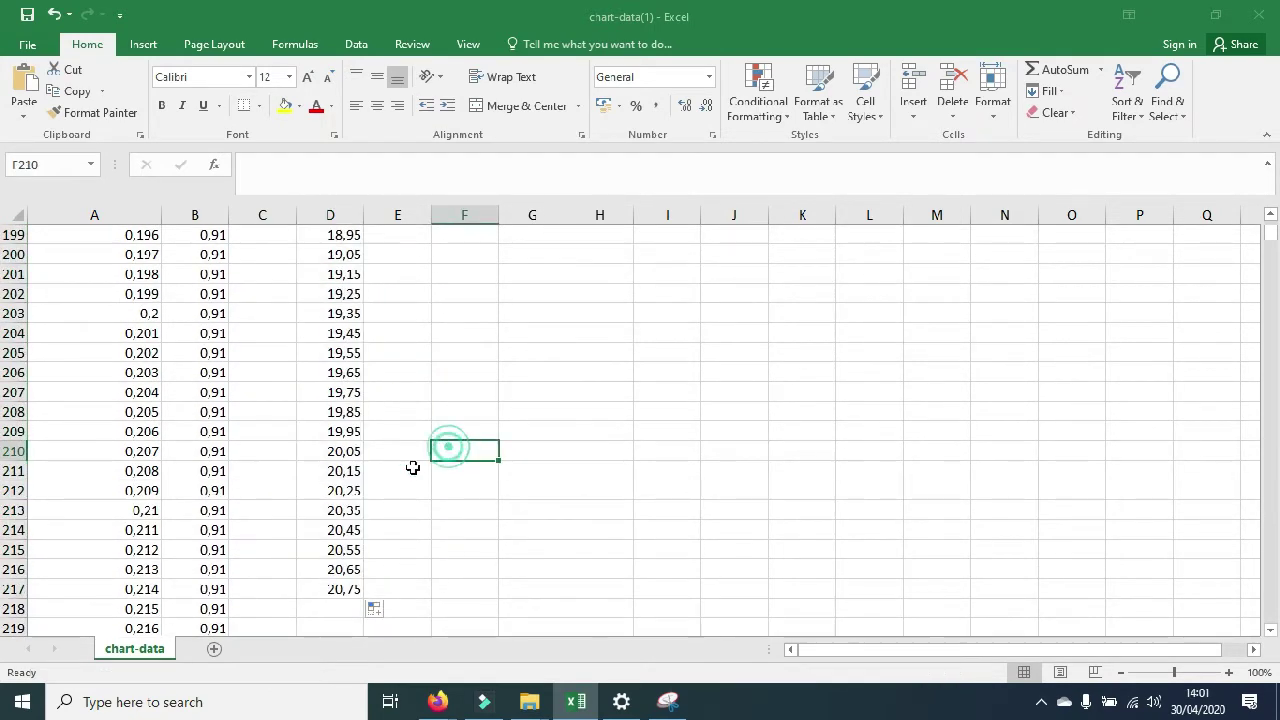
Step: Clear the surplus periods in D211:D217 and set the last period in D210 to 20
{"action": "left_click_drag", "start_coordinate": [338, 473], "coordinate": [346, 598]}
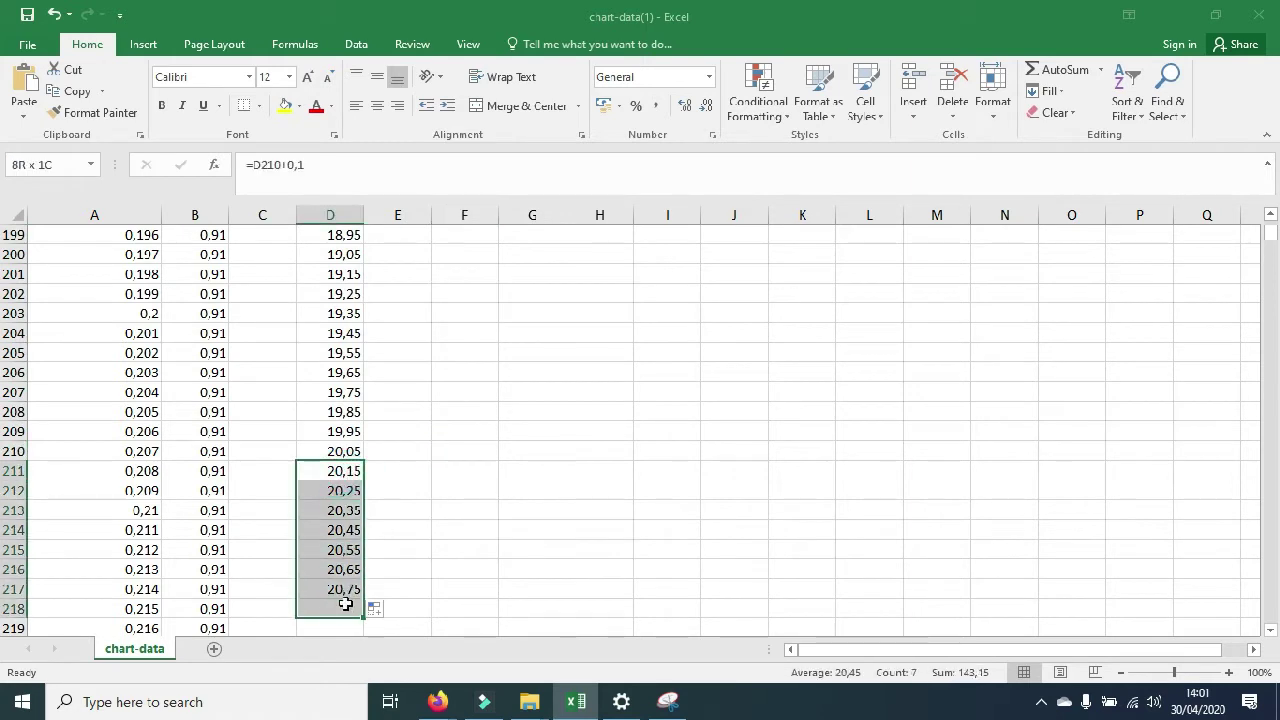
{"action": "key", "text": "Delete"}
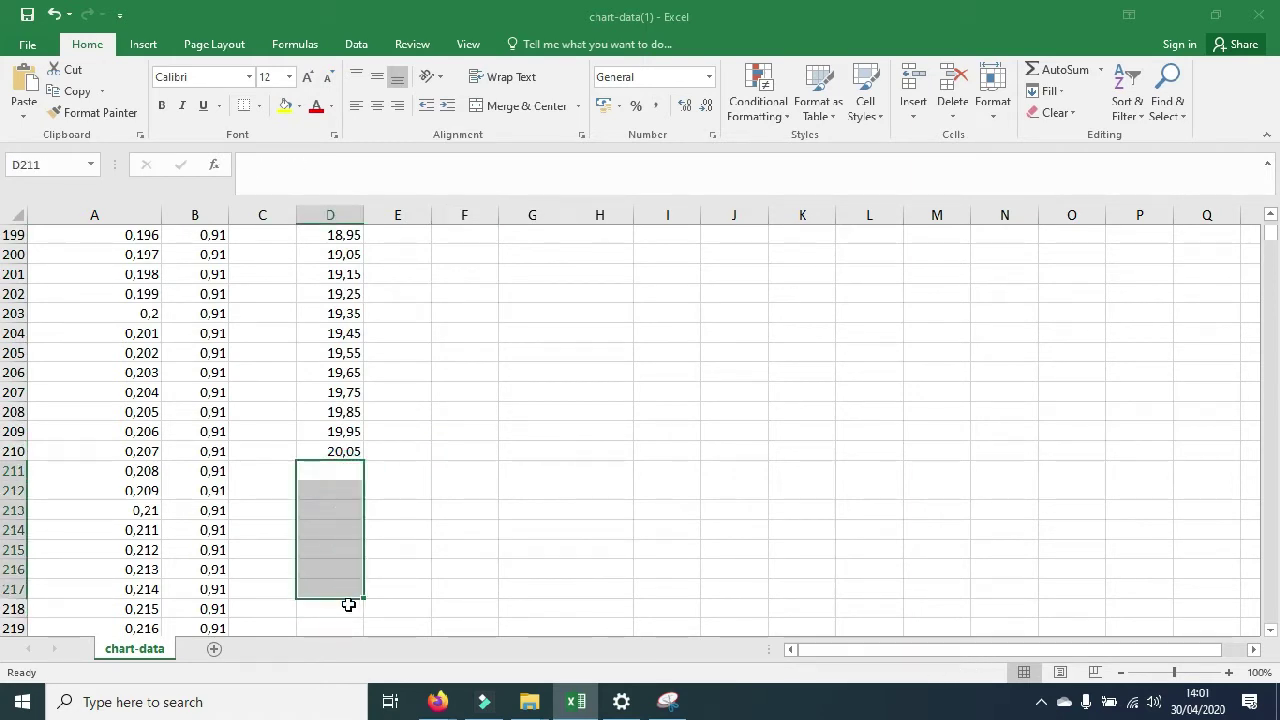
{"action": "left_click", "coordinate": [352, 451]}
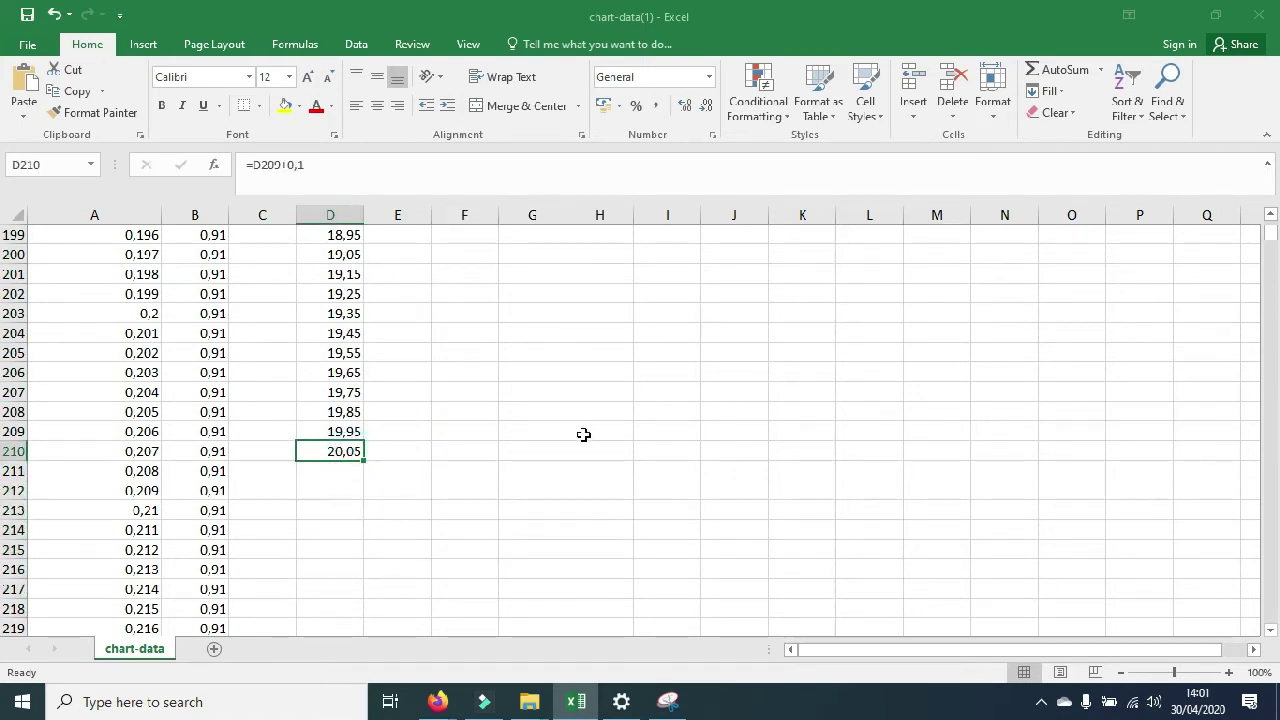
{"action": "key", "text": "F2"}
{"action": "key", "text": "Escape"}
{"action": "type", "text": "20"}
{"action": "key", "text": "Return"}
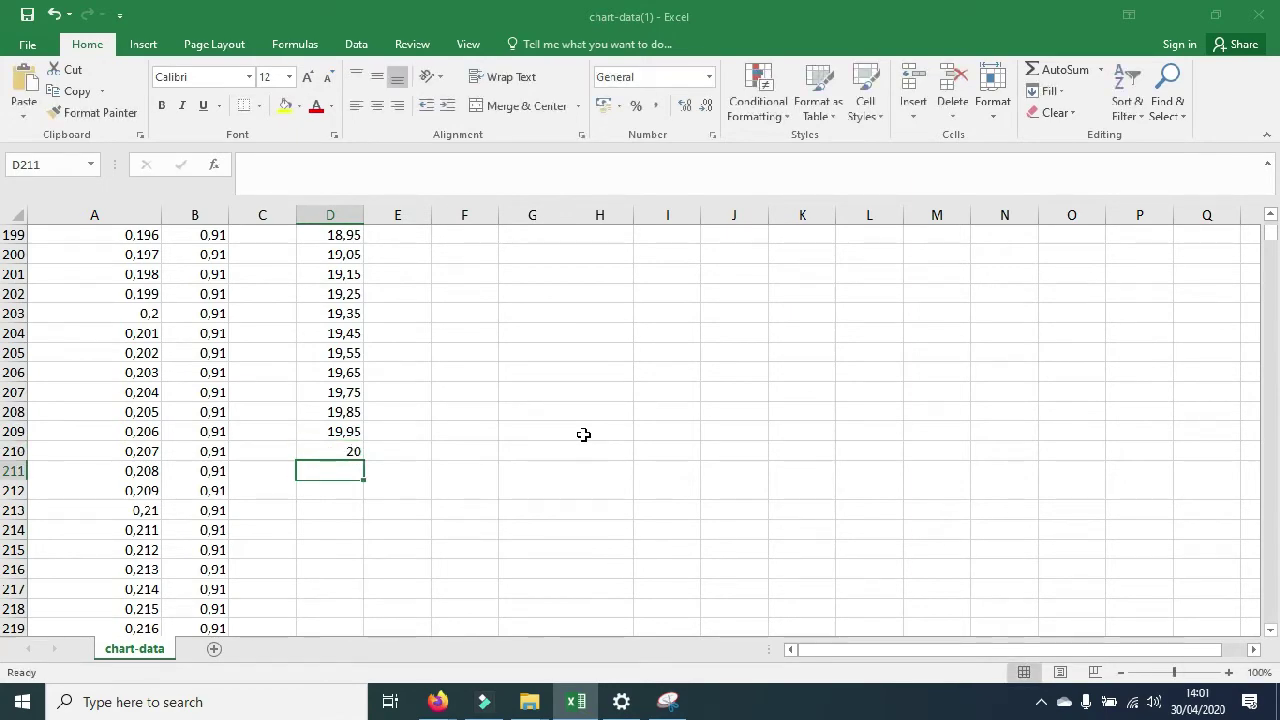
{"action": "scroll", "coordinate": [581, 435], "scroll_direction": "up", "scroll_amount": 1}
{"action": "left_click", "coordinate": [581, 435]}
{"action": "scroll", "coordinate": [1020, 340], "scroll_direction": "up", "scroll_amount": 19}
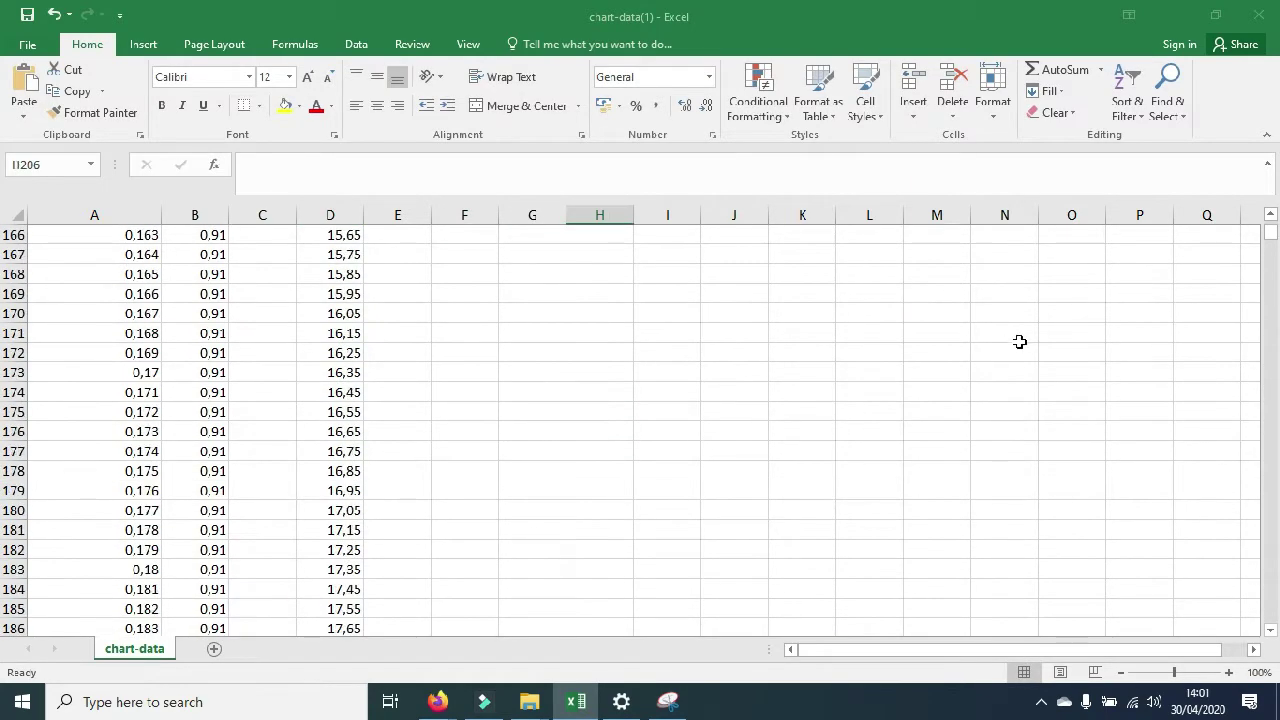
Step: Label the 0,75 period row with Ts in cell C17
{"action": "scroll", "coordinate": [437, 360], "scroll_direction": "up", "scroll_amount": 20}
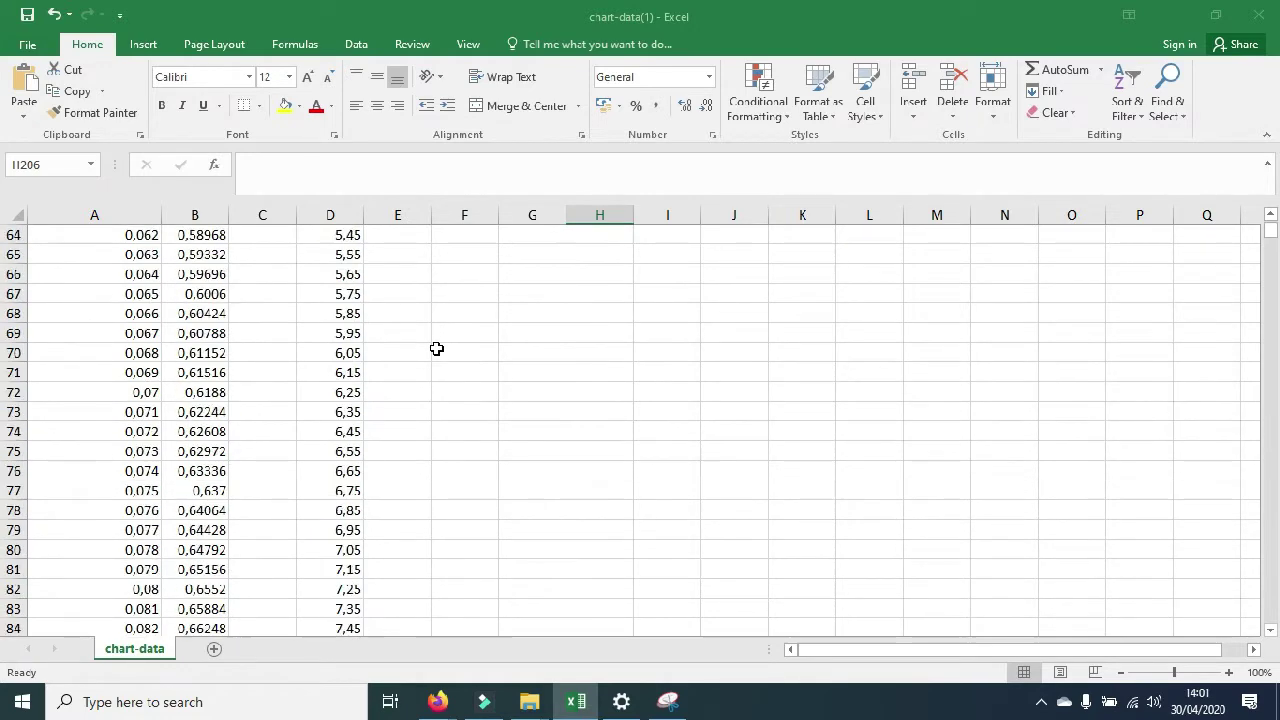
{"action": "scroll", "coordinate": [432, 334], "scroll_direction": "up", "scroll_amount": 16}
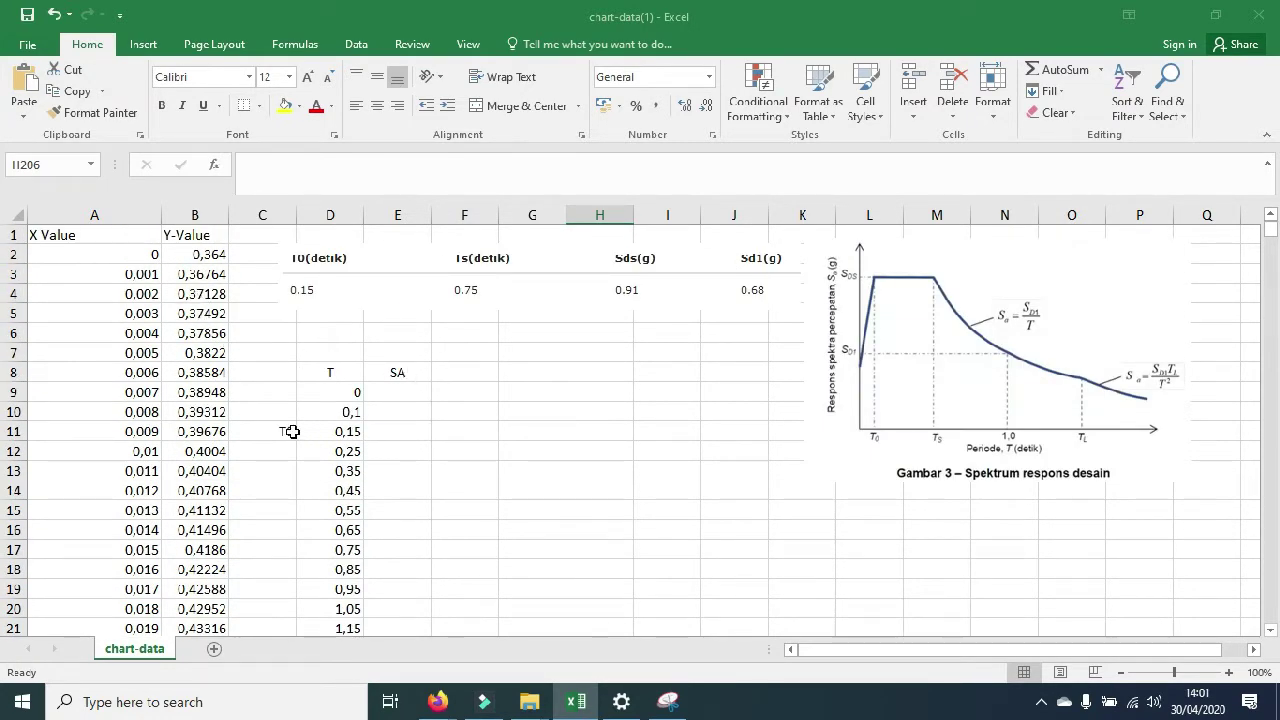
{"action": "left_click", "coordinate": [290, 546]}
{"action": "type", "text": "T0"}
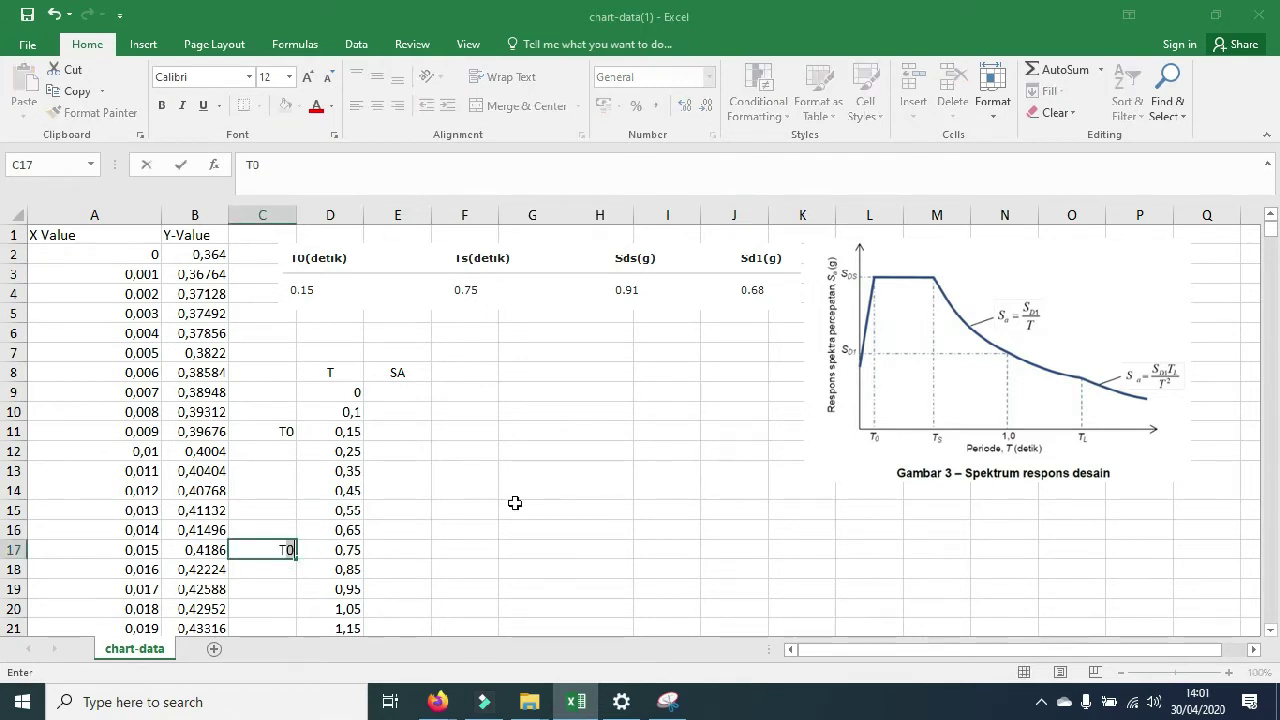
{"action": "key", "text": "Return"}
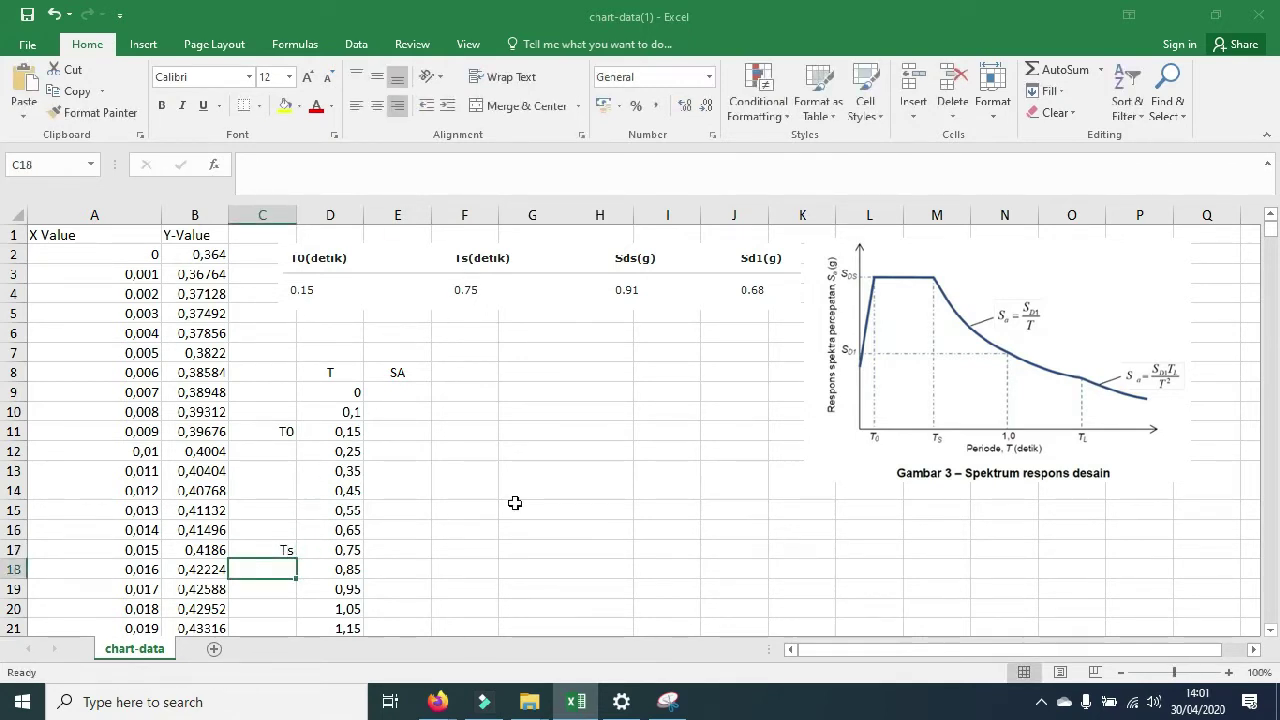
{"action": "left_click", "coordinate": [449, 430]}
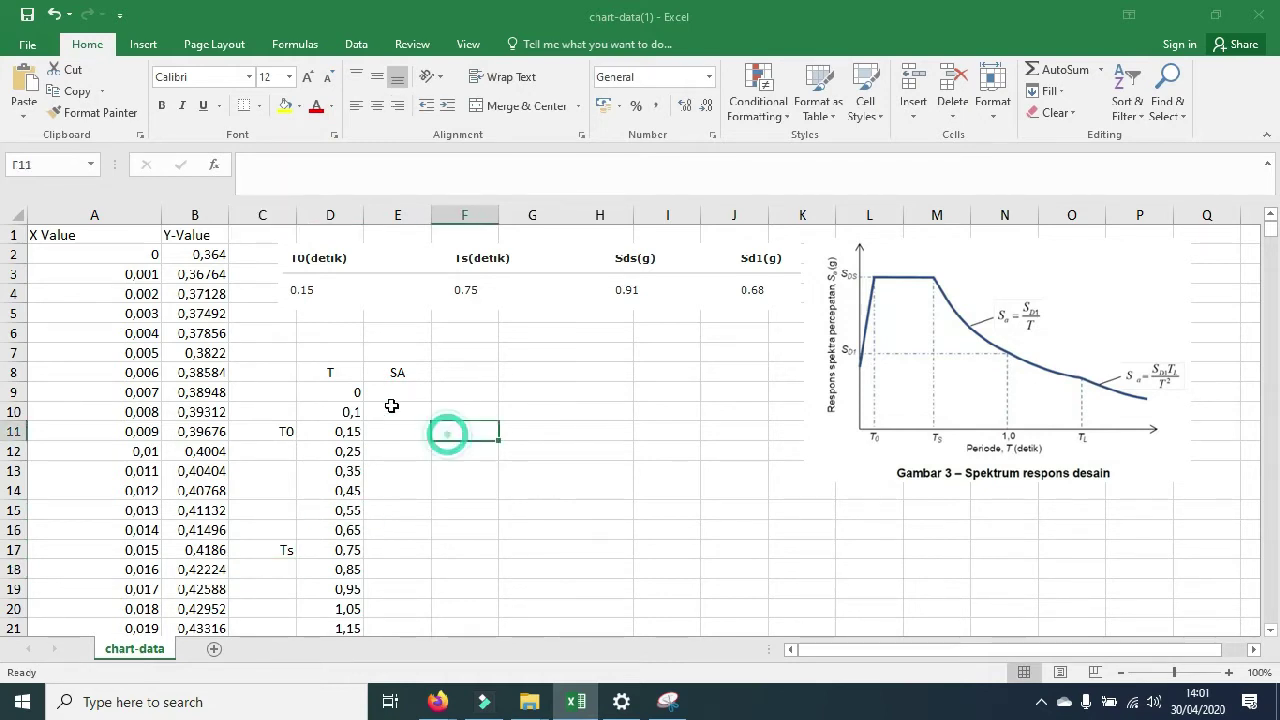
Step: Start a VLOOKUP formula in E9 with D9 as lookup value and A2:B20003 as table array
{"action": "left_click", "coordinate": [384, 393]}
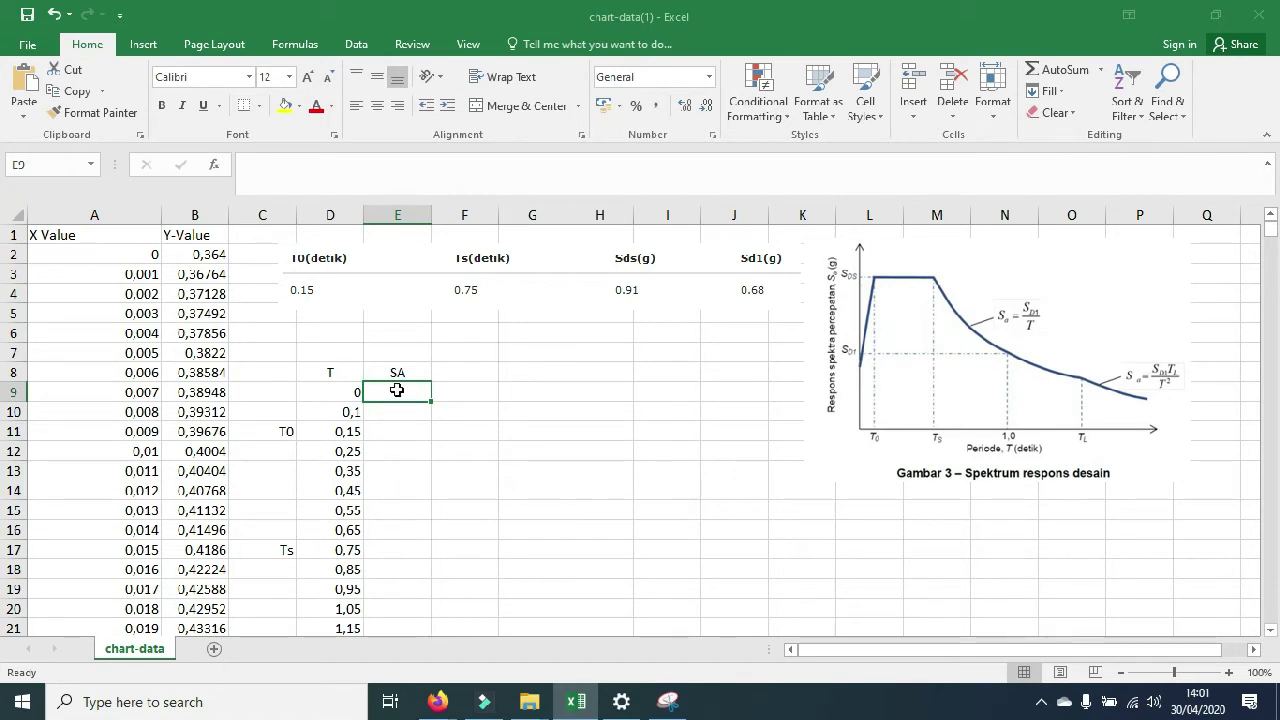
{"action": "type", "text": "=V"}
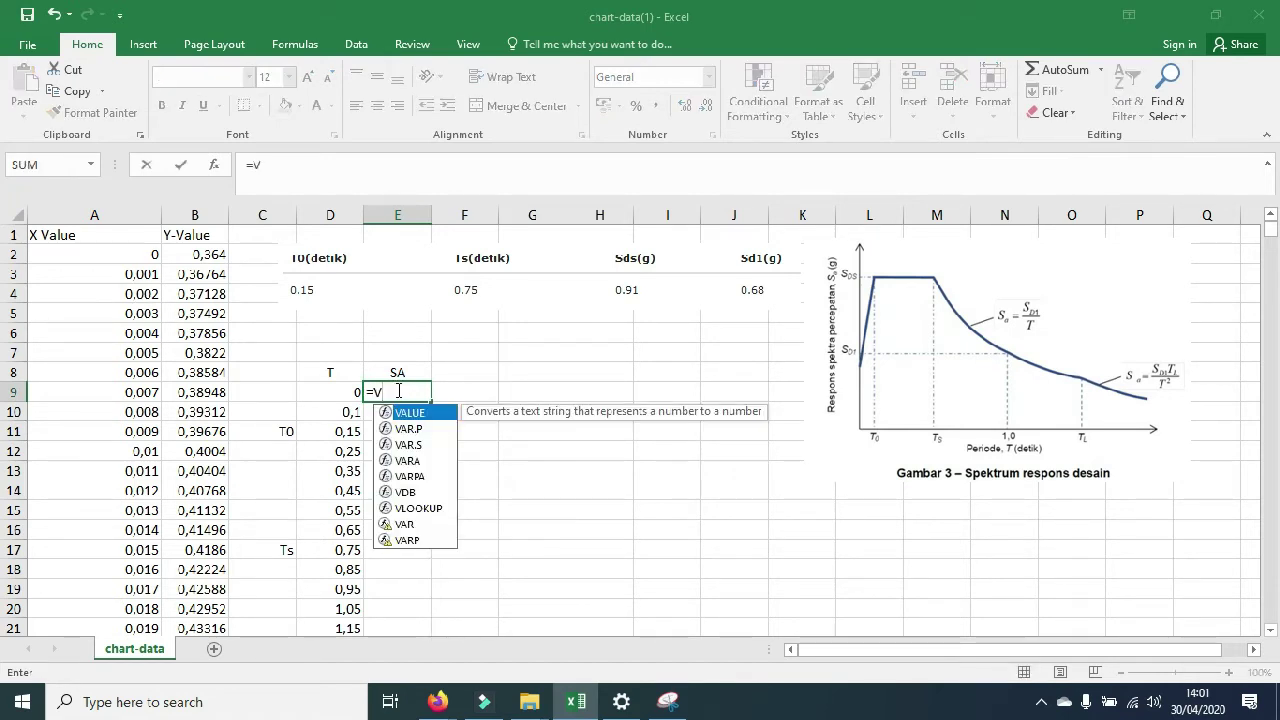
{"action": "double_click", "coordinate": [419, 507]}
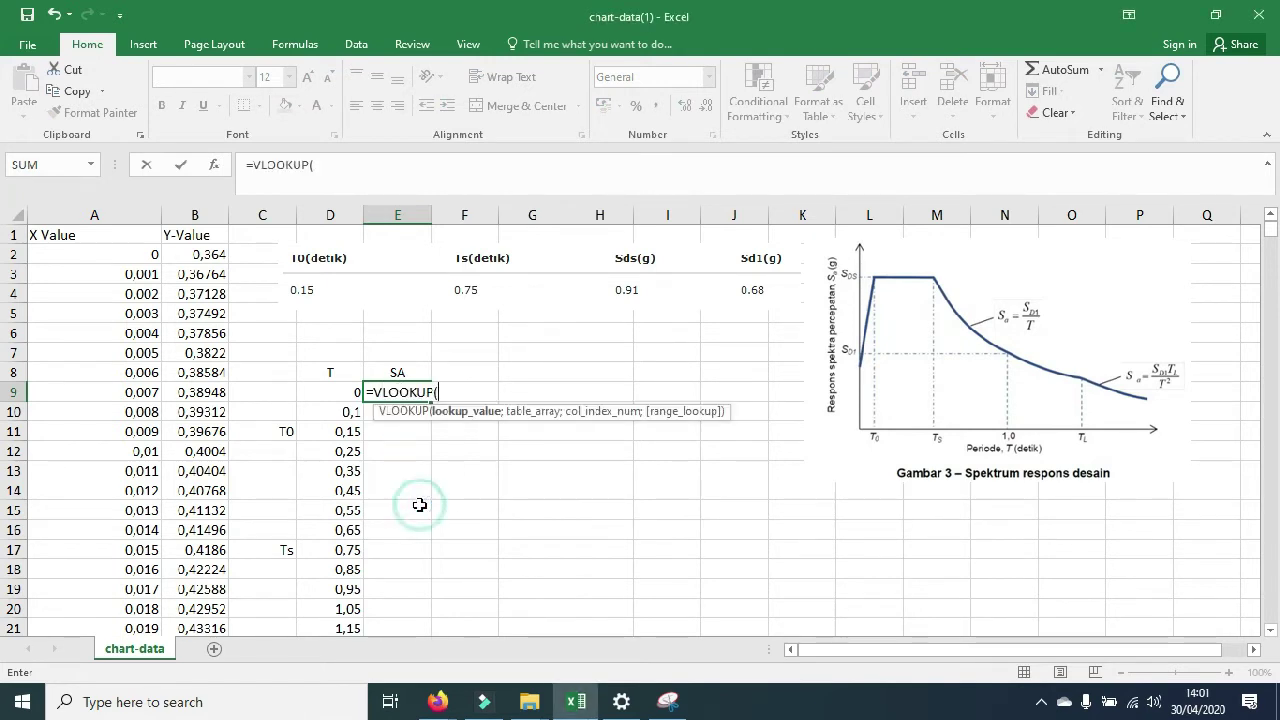
{"action": "left_click", "coordinate": [350, 392]}
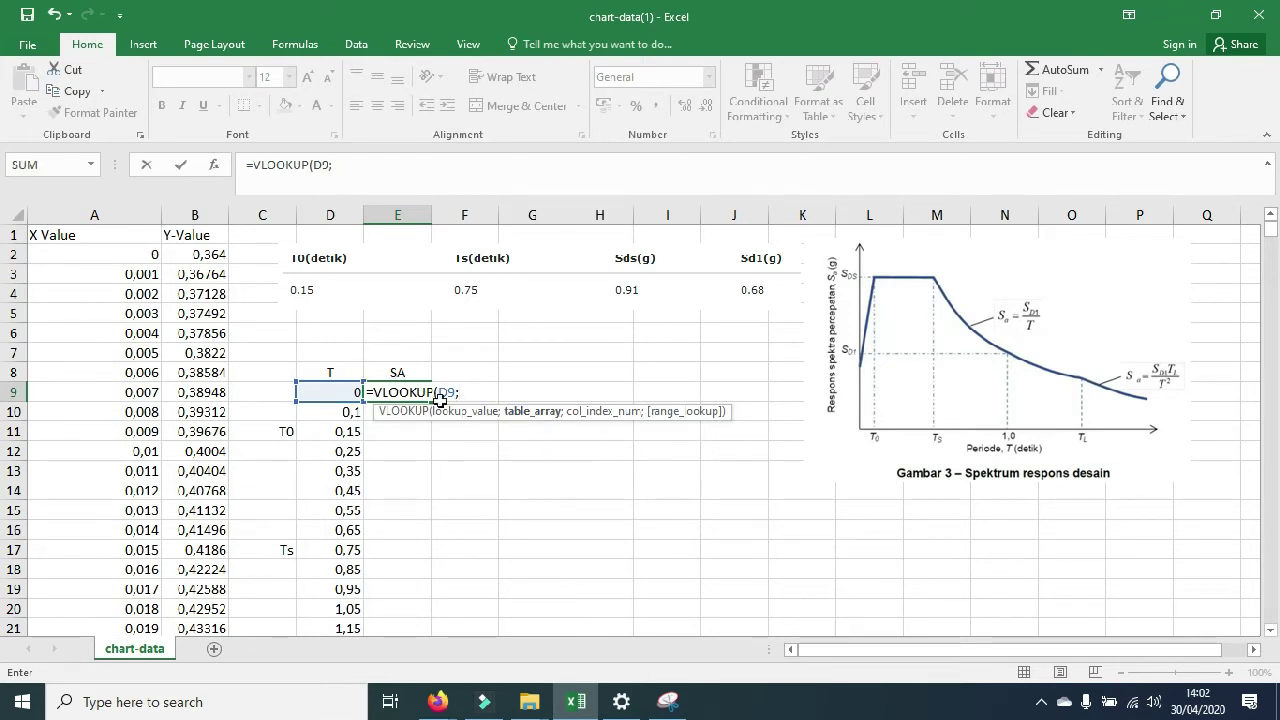
{"action": "left_click_drag", "start_coordinate": [138, 258], "coordinate": [220, 551]}
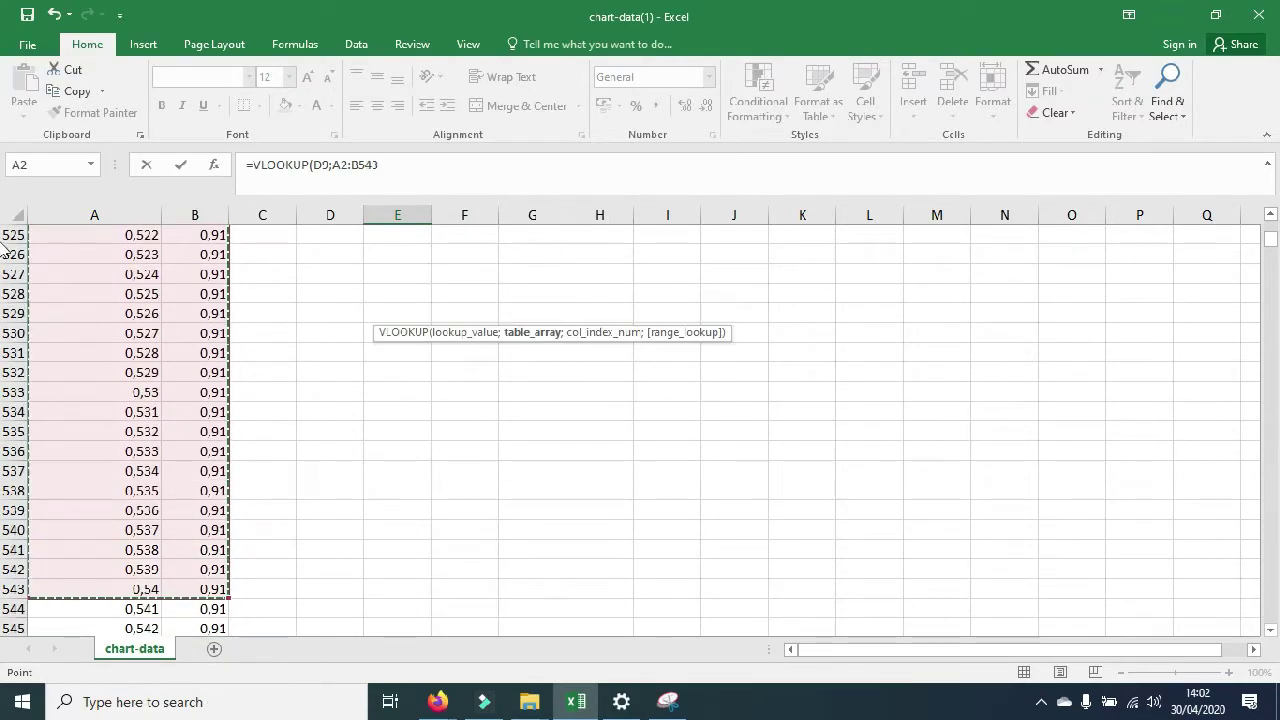
{"action": "left_click_drag", "start_coordinate": [1270, 240], "coordinate": [1272, 626]}
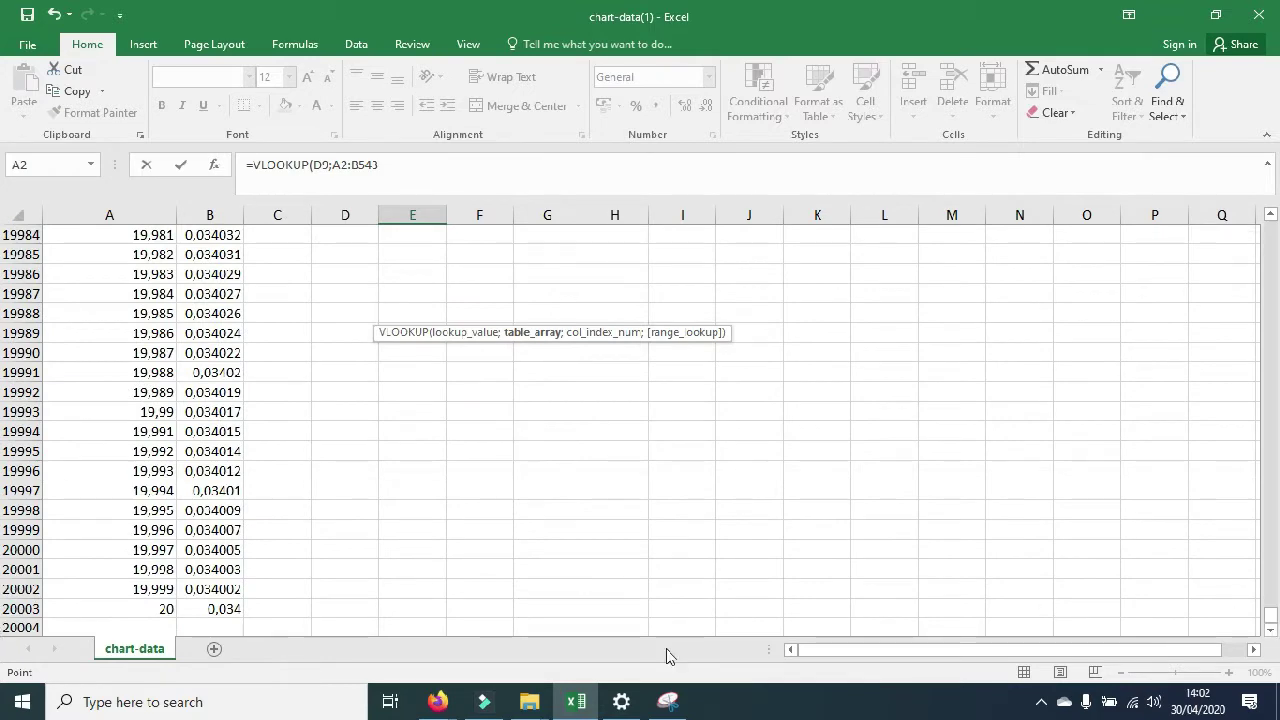
{"action": "left_click", "coordinate": [221, 609], "text": "shift"}
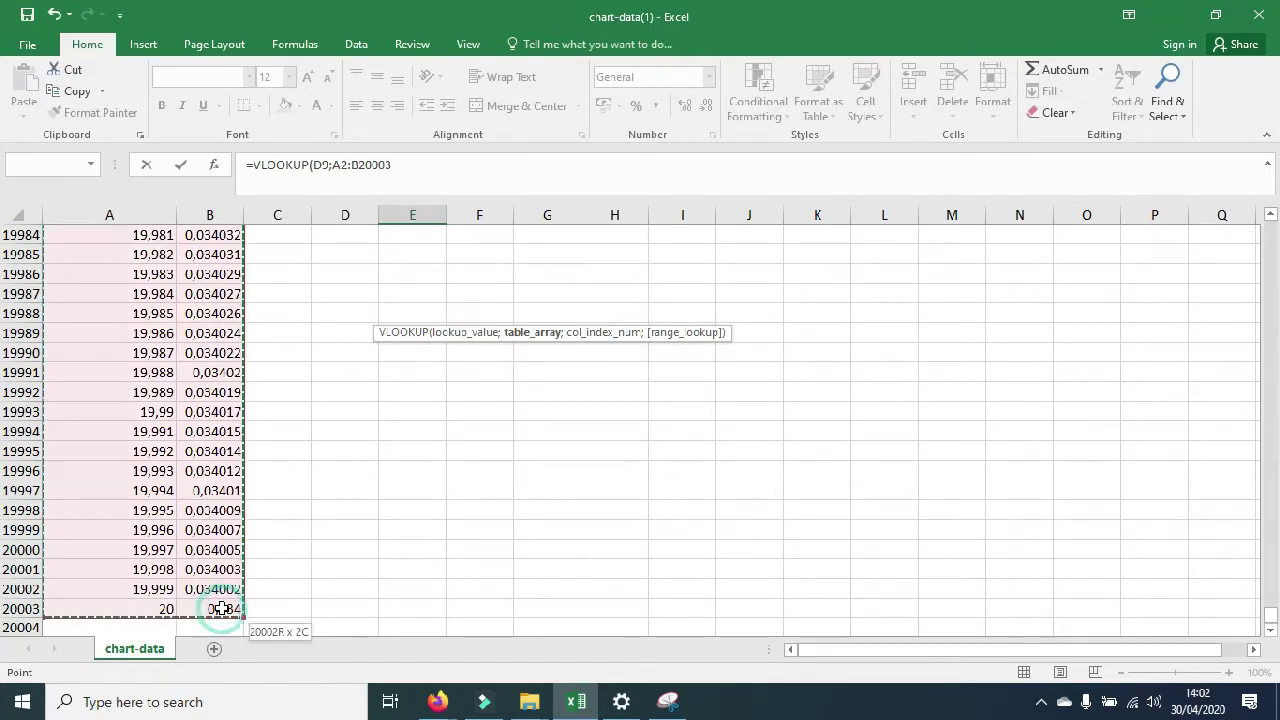
{"action": "scroll", "coordinate": [437, 431], "scroll_direction": "up", "scroll_amount": 1}
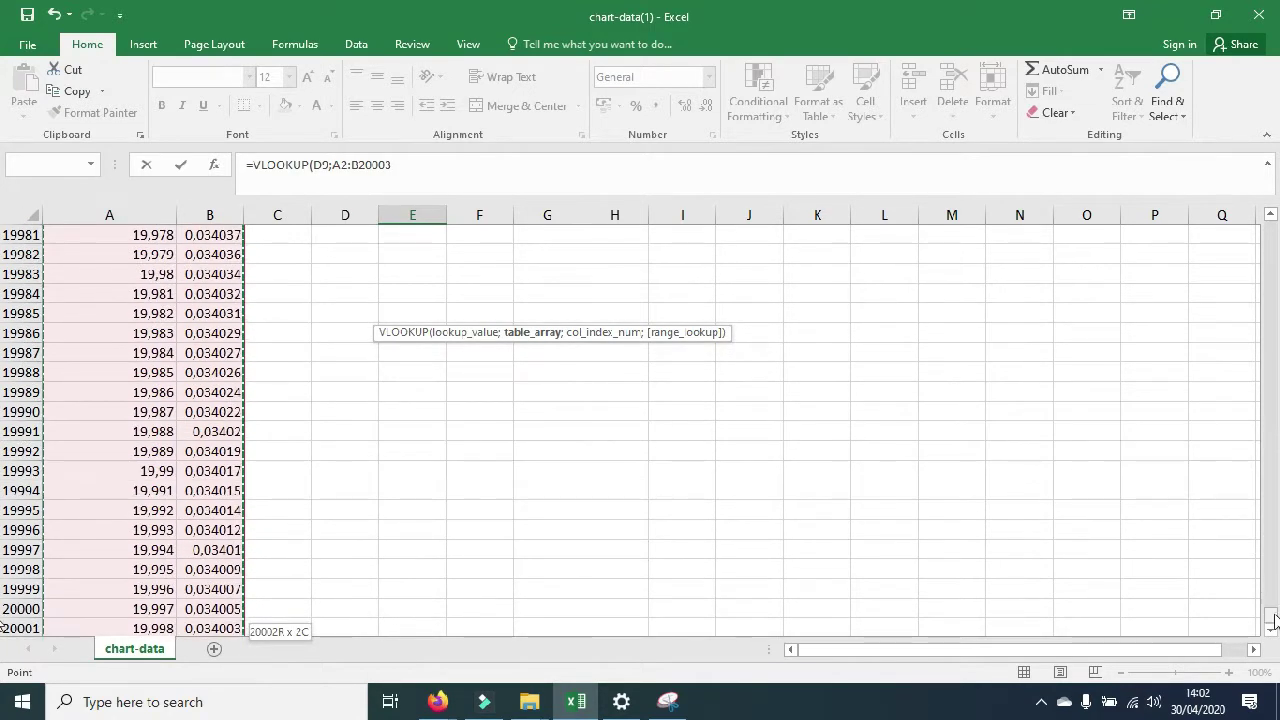
{"action": "left_click_drag", "start_coordinate": [1274, 622], "coordinate": [1270, 228]}
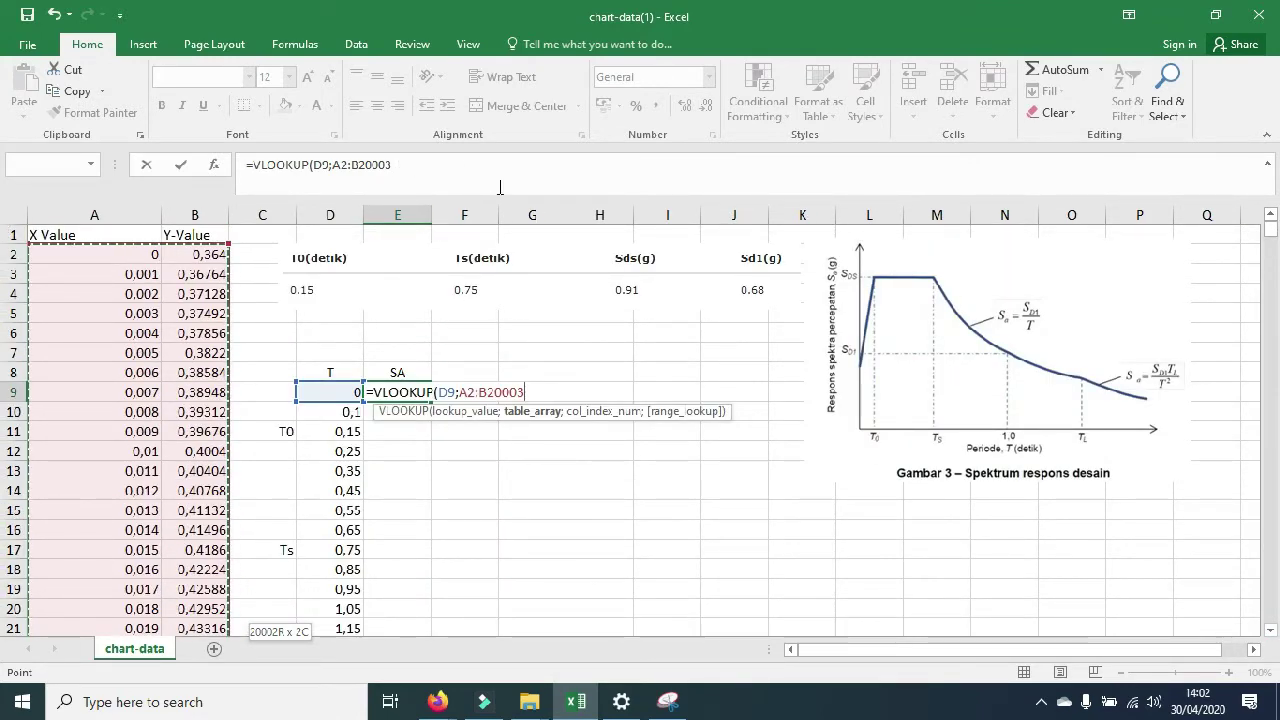
Step: Complete the E9 VLOOKUP with column index 2 and TRUE for approximate match
{"action": "type", "text": ";2"}
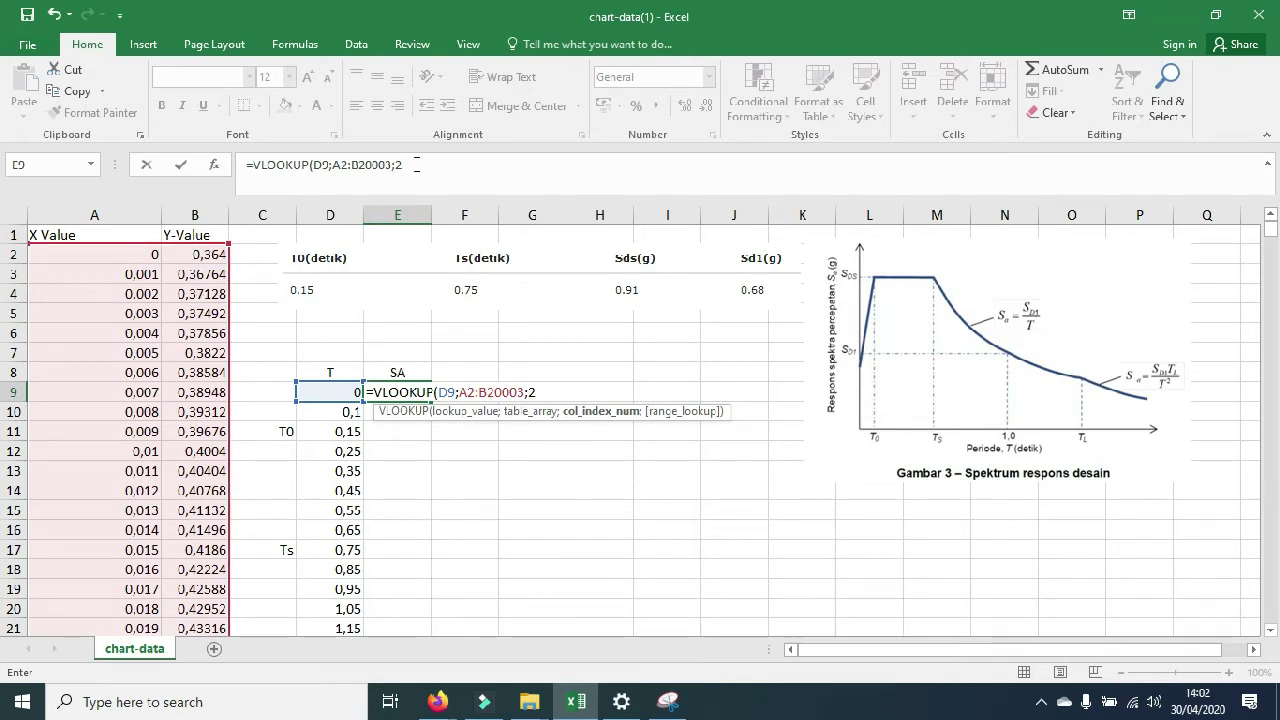
{"action": "type", "text": ";"}
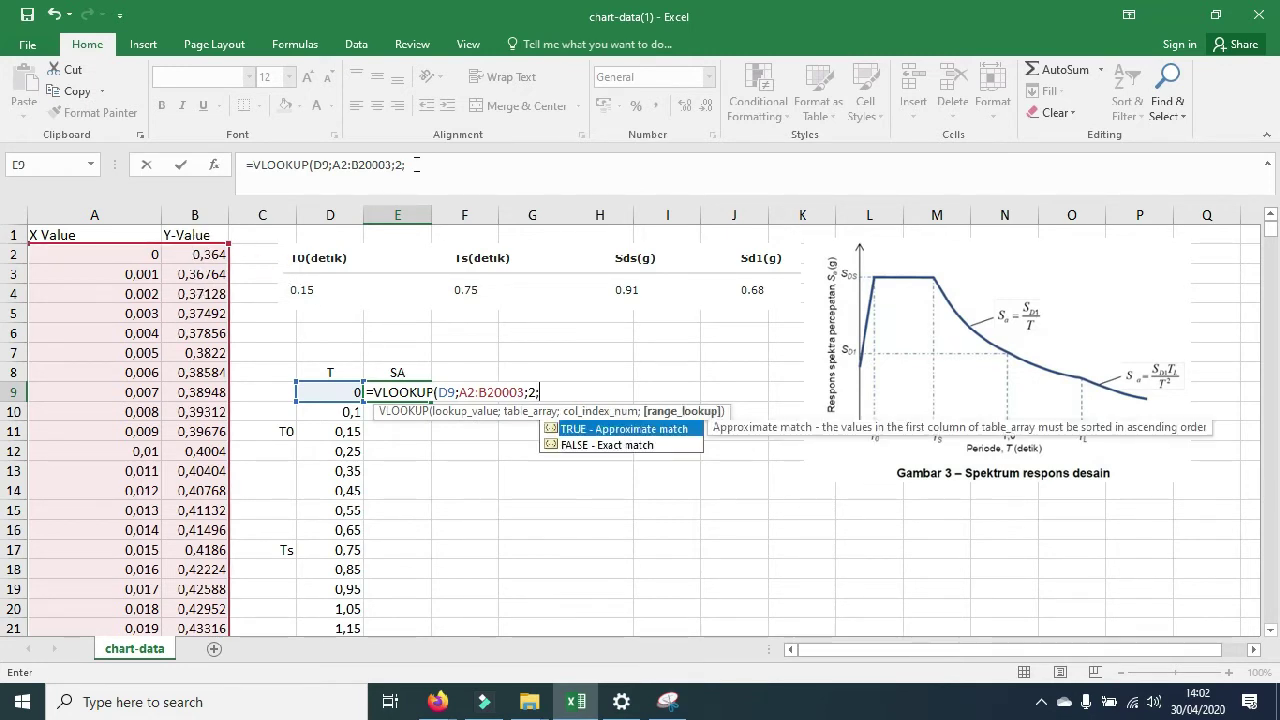
{"action": "double_click", "coordinate": [593, 432]}
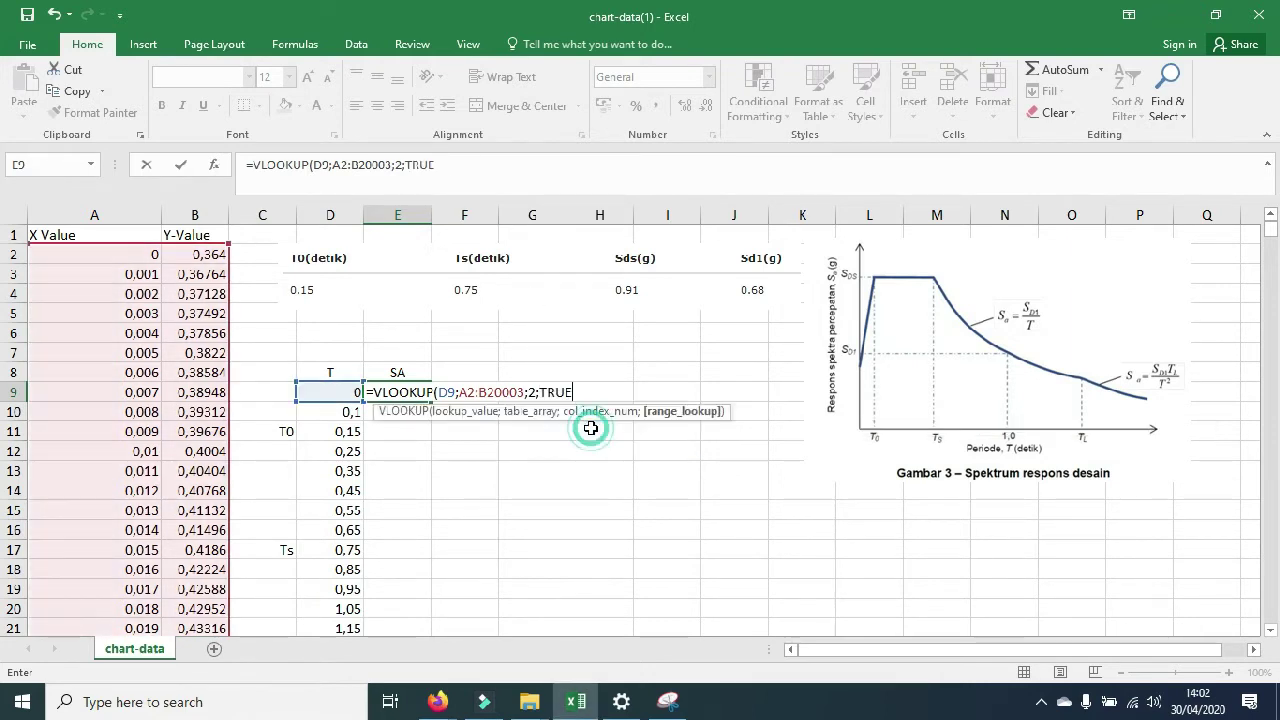
{"action": "left_click", "coordinate": [485, 172]}
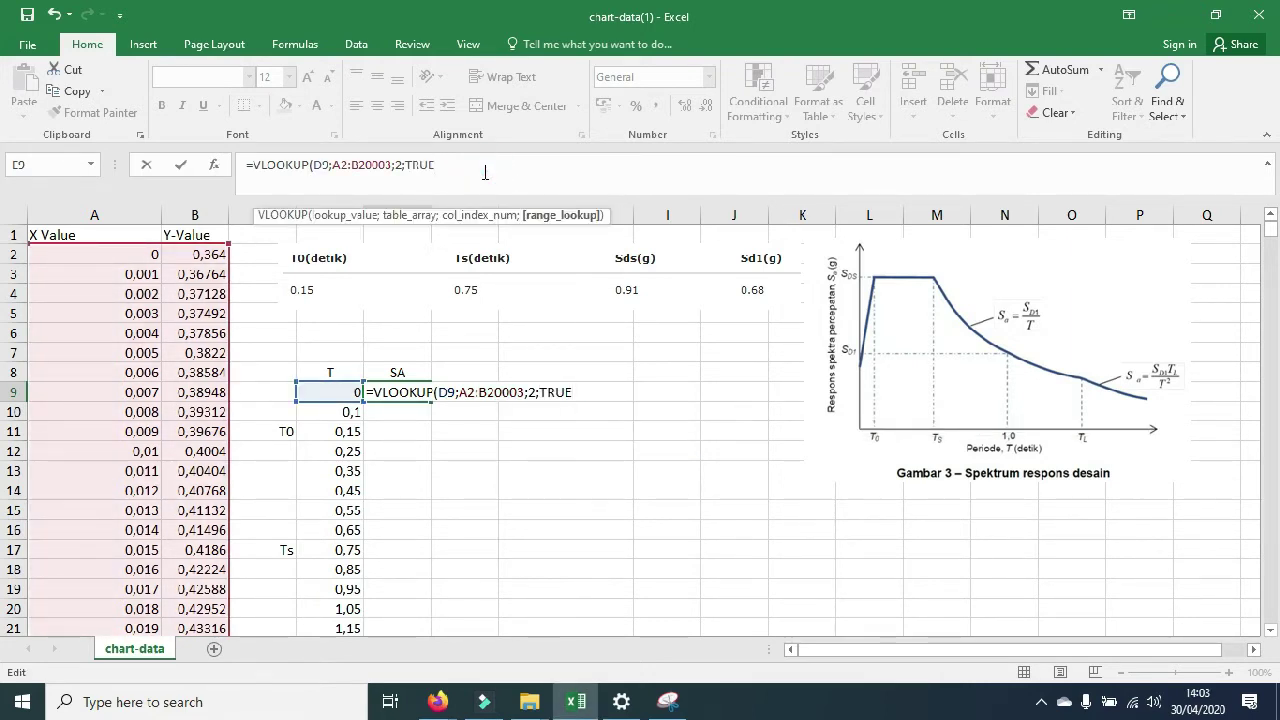
{"action": "type", "text": ")"}
{"action": "key", "text": "Return"}
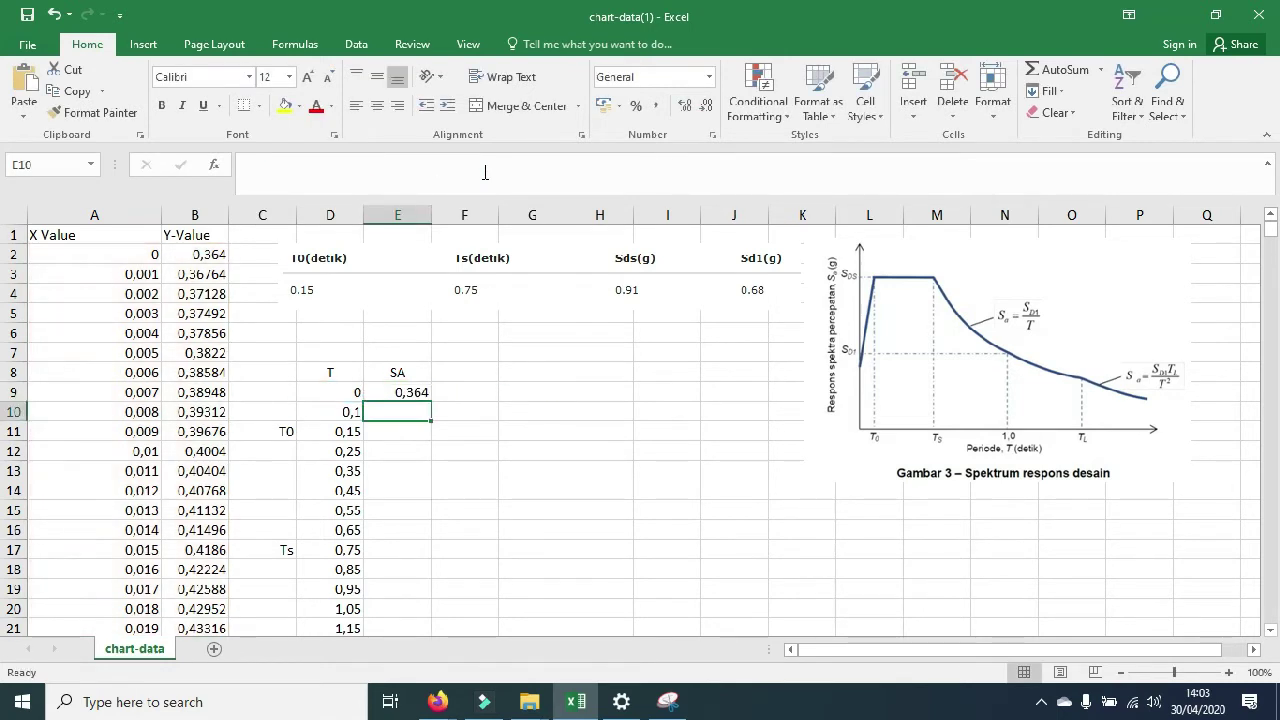
Step: Fill the E9 lookup formula down the SA column to E210 and review the values along the table
{"action": "left_click", "coordinate": [400, 393]}
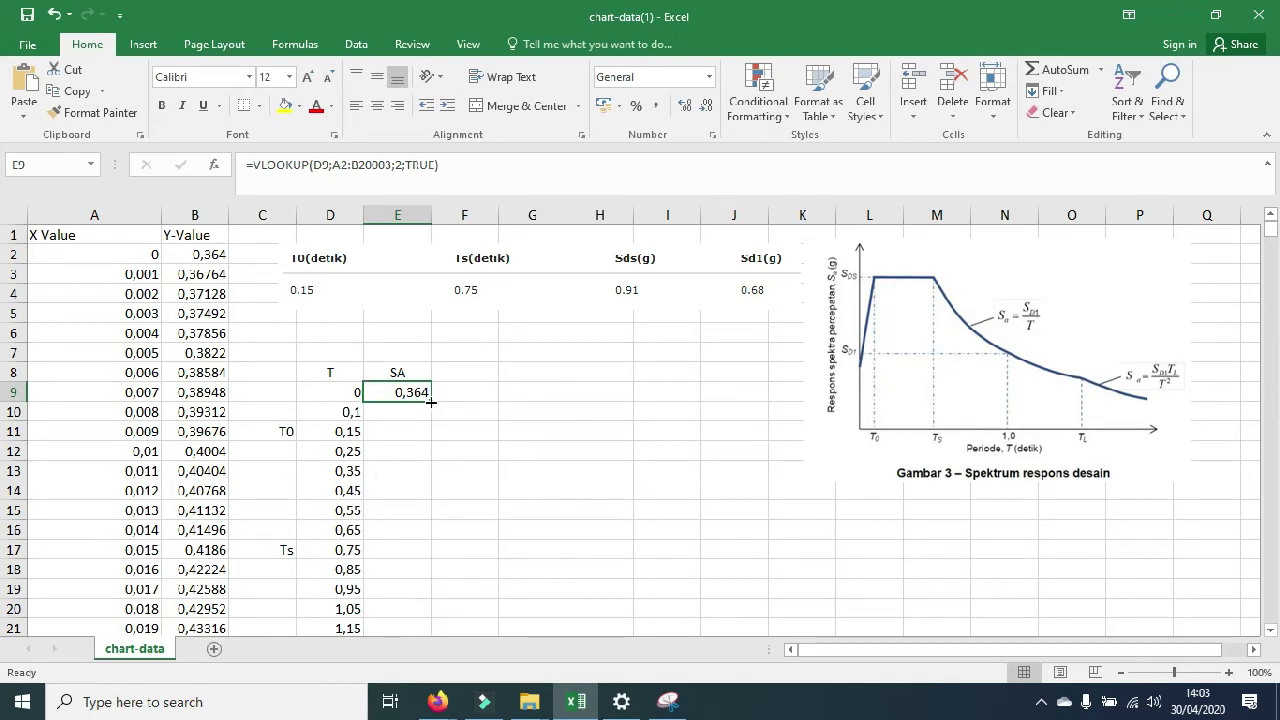
{"action": "left_click_drag", "start_coordinate": [431, 401], "coordinate": [408, 541]}
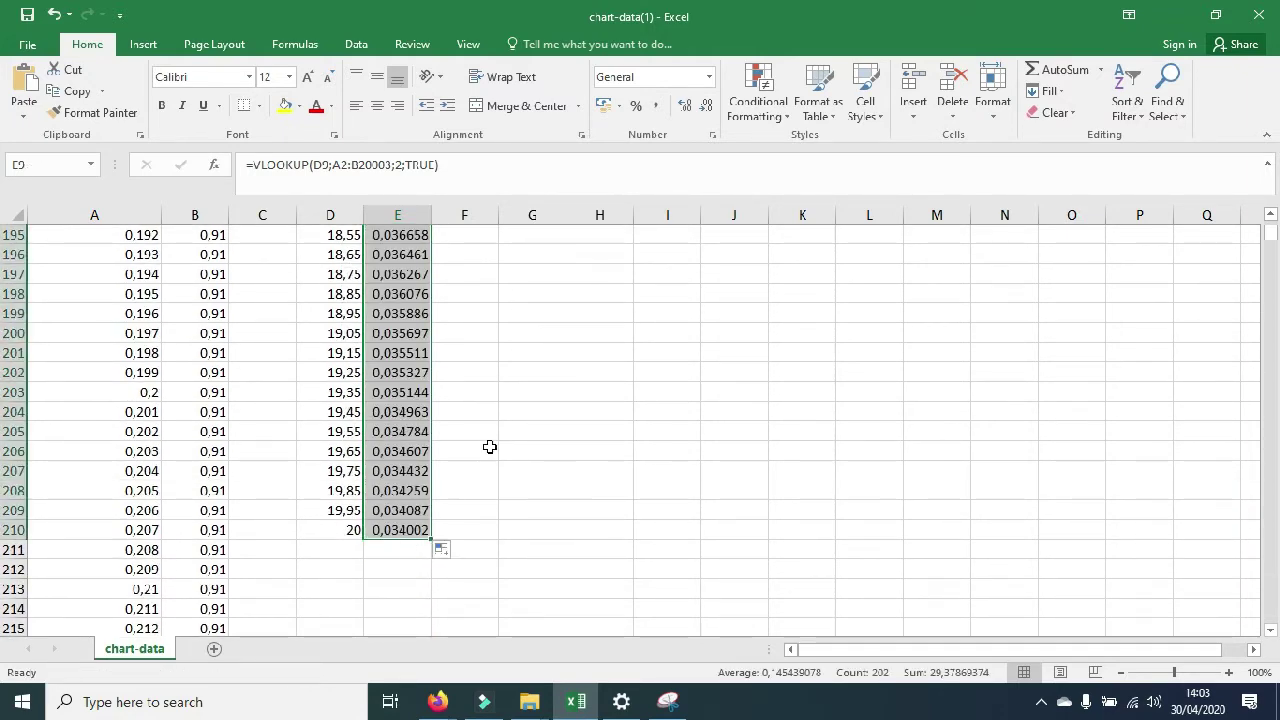
{"action": "scroll", "coordinate": [489, 447], "scroll_direction": "up", "scroll_amount": 20}
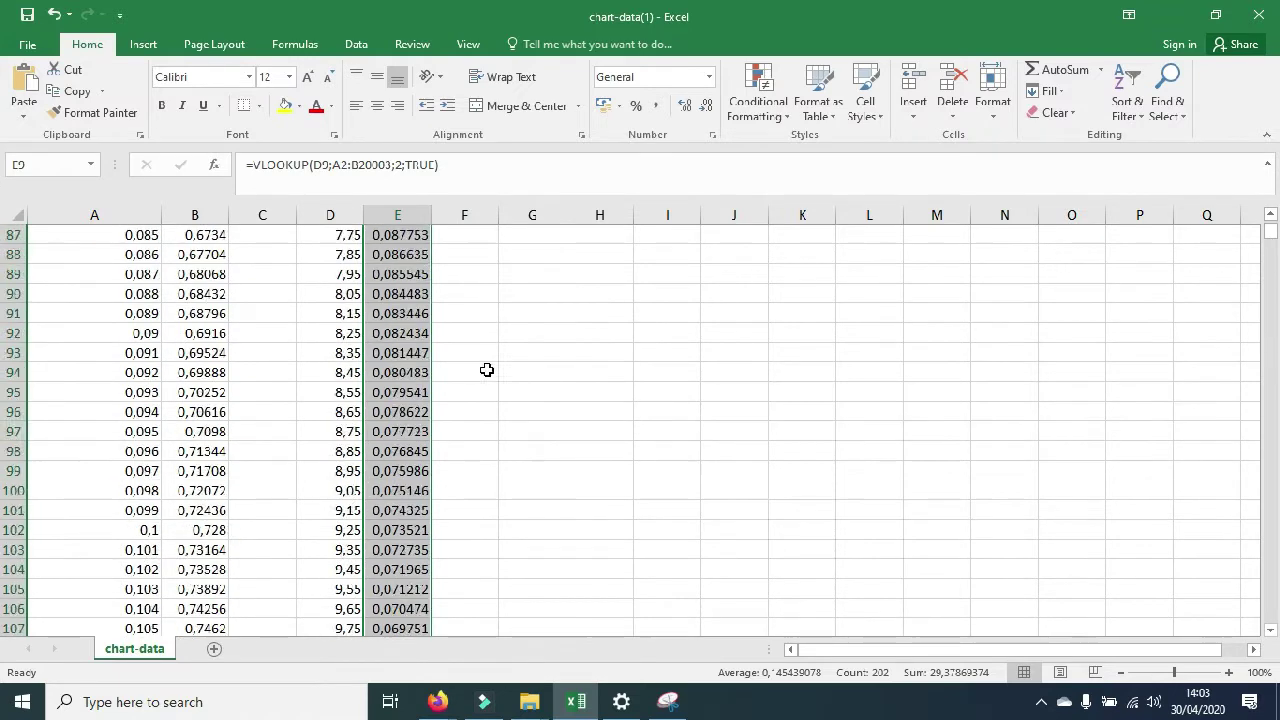
{"action": "scroll", "coordinate": [487, 370], "scroll_direction": "up", "scroll_amount": 20}
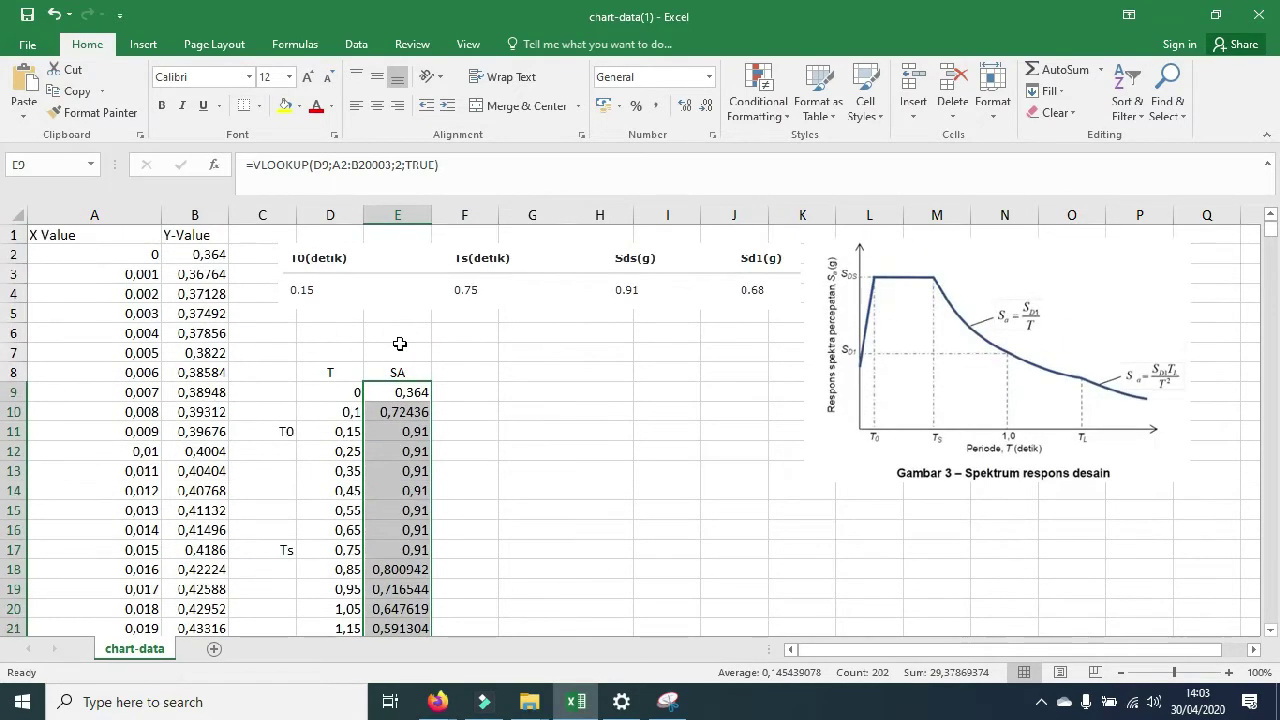
{"action": "scroll", "coordinate": [185, 508], "scroll_direction": "down", "scroll_amount": 4}
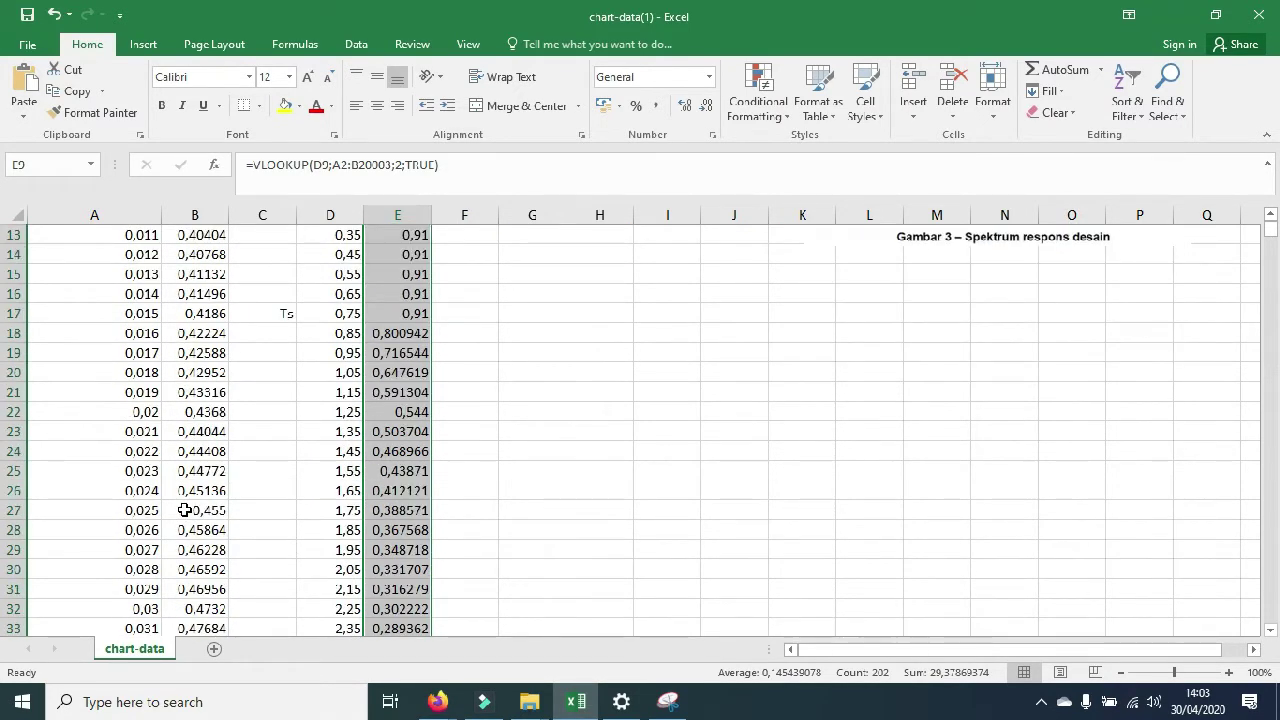
{"action": "scroll", "coordinate": [395, 378], "scroll_direction": "up", "scroll_amount": 1}
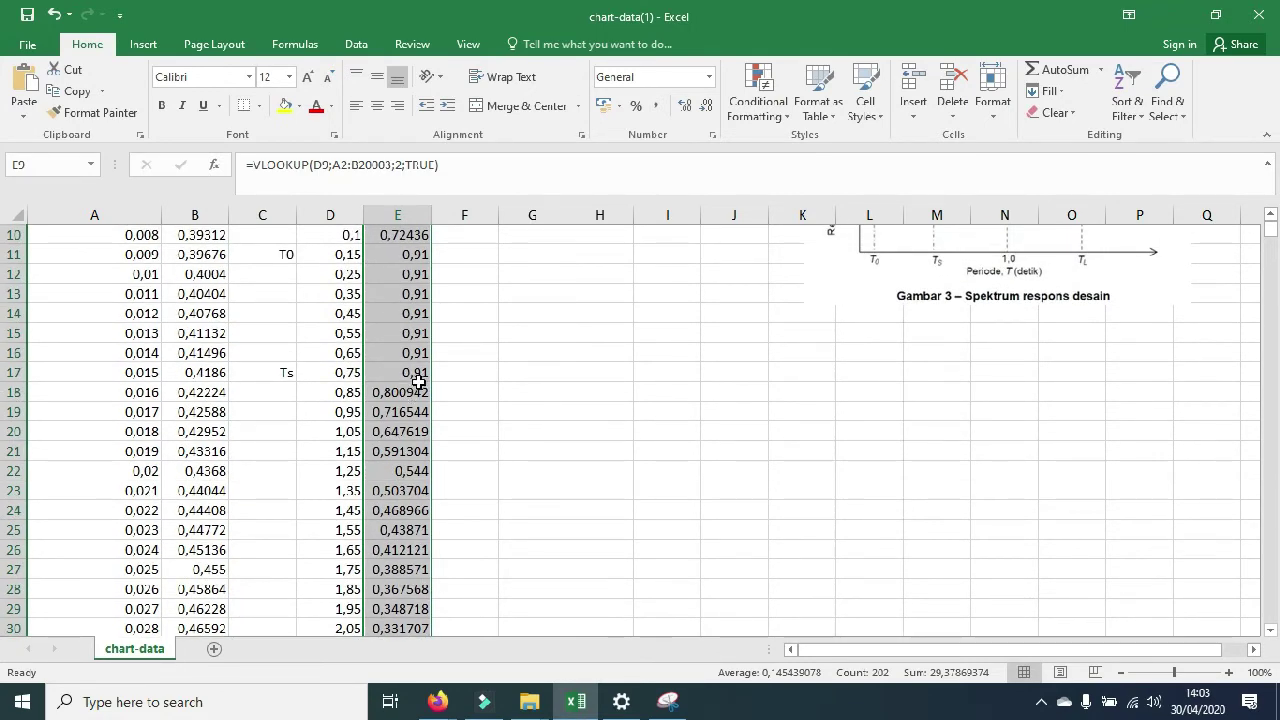
{"action": "scroll", "coordinate": [418, 382], "scroll_direction": "up", "scroll_amount": 3}
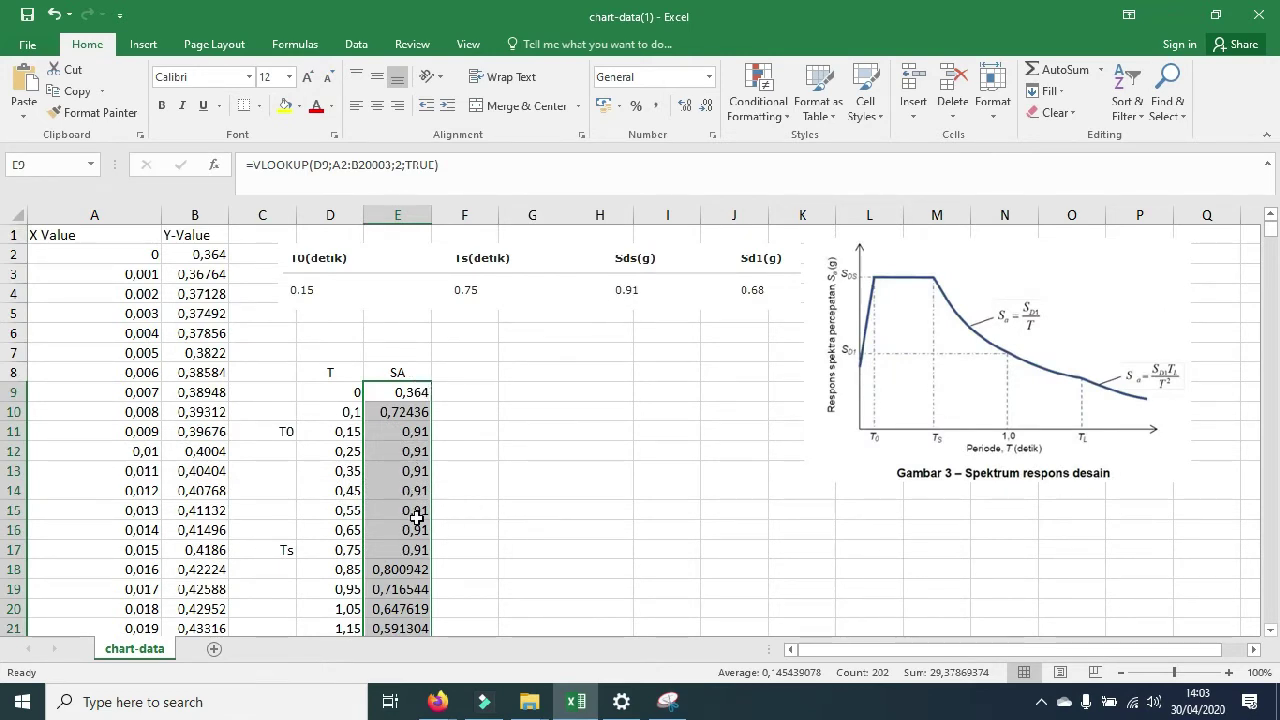
{"action": "scroll", "coordinate": [415, 551], "scroll_direction": "down", "scroll_amount": 1}
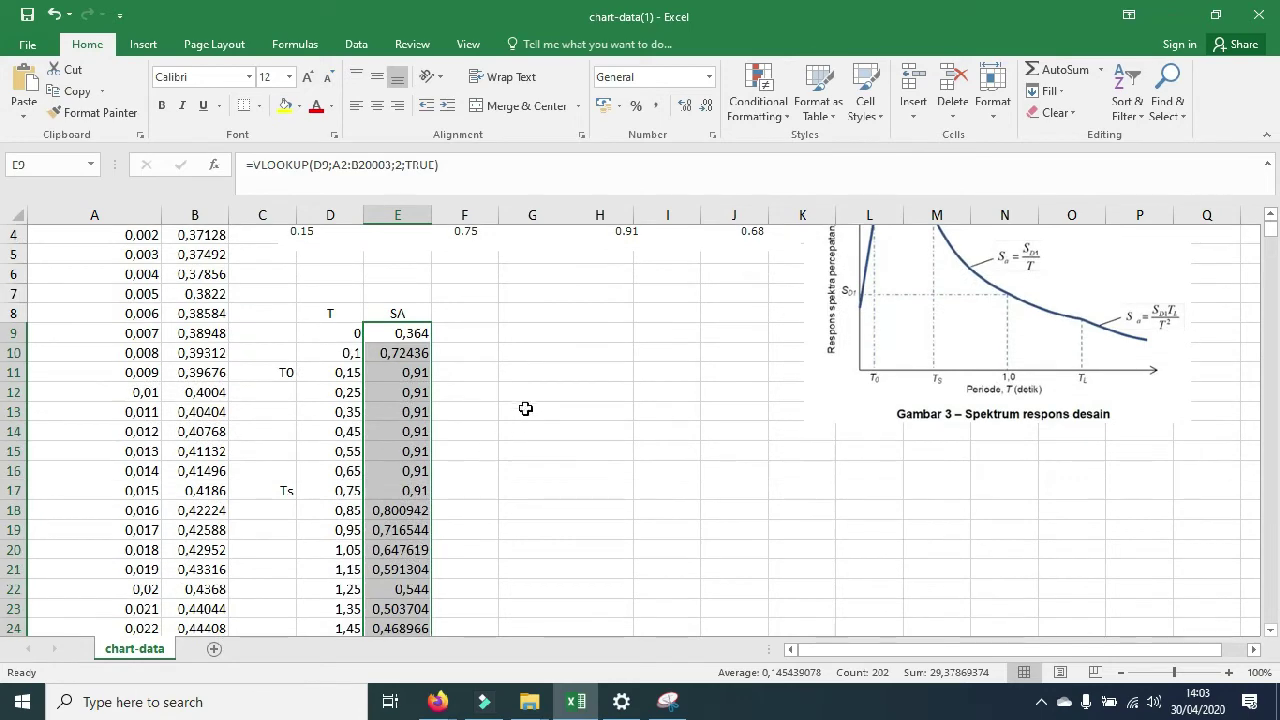
{"action": "left_click", "coordinate": [528, 398]}
Step: Apply all borders to the T and SA table in D8:E210
{"action": "left_click_drag", "start_coordinate": [335, 314], "coordinate": [437, 550]}
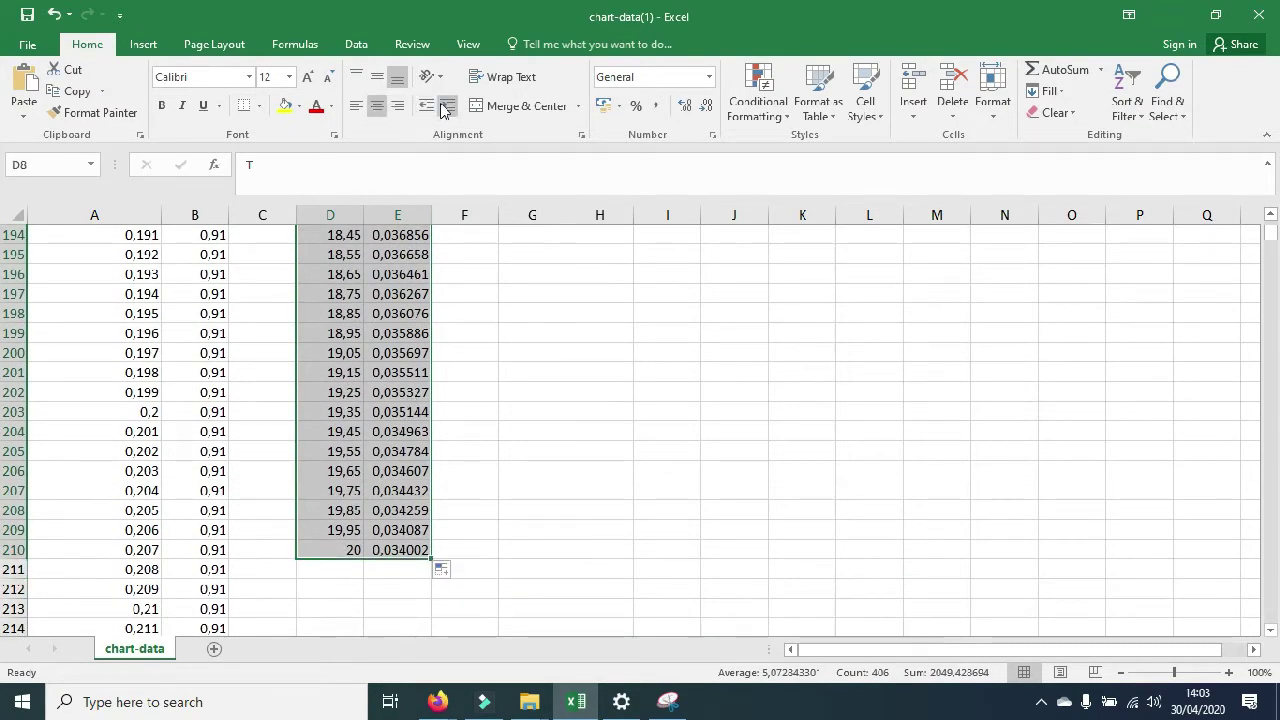
{"action": "left_click", "coordinate": [260, 108]}
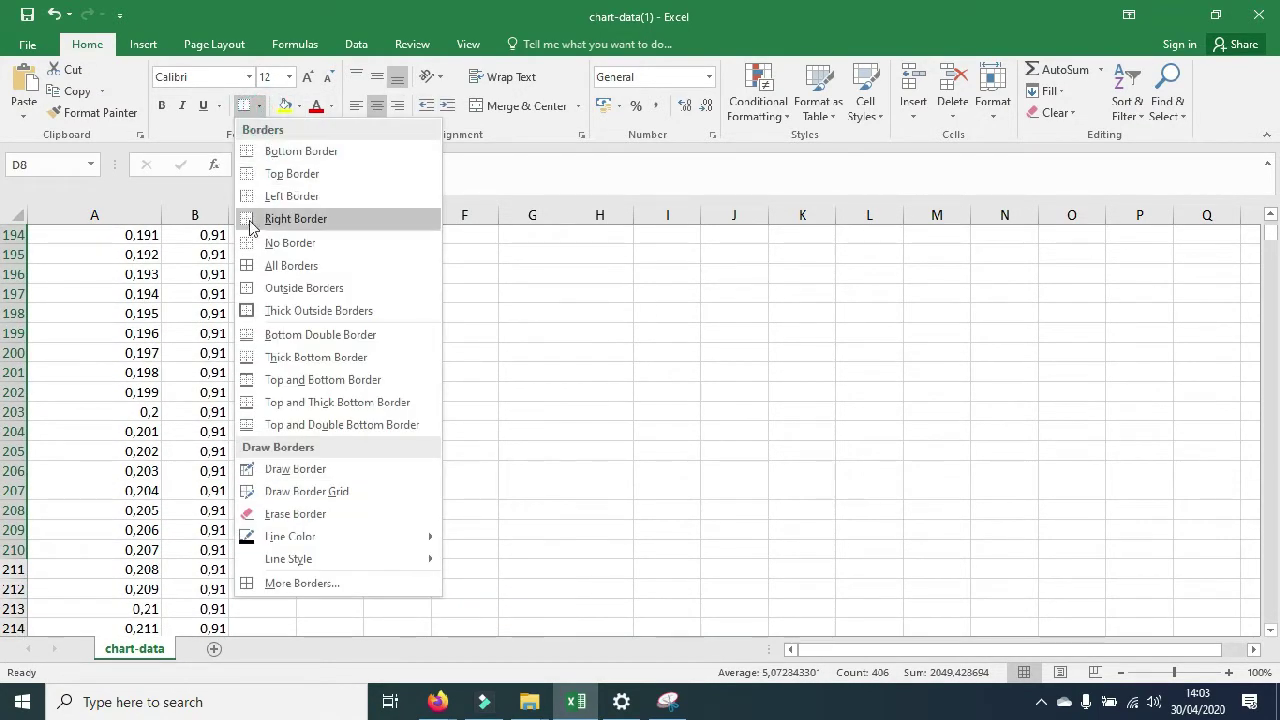
{"action": "left_click", "coordinate": [262, 265]}
{"action": "scroll", "coordinate": [491, 360], "scroll_direction": "up", "scroll_amount": 20}
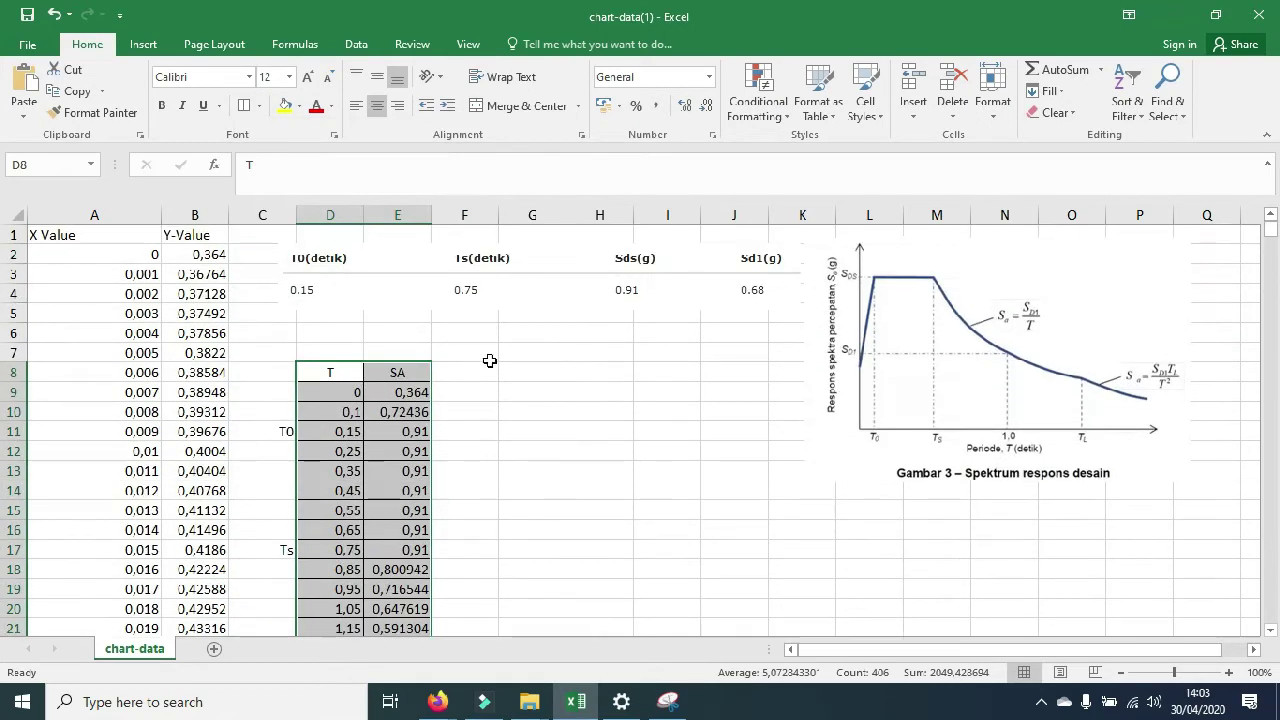
{"action": "left_click", "coordinate": [502, 391]}
Step: Fill the T and SA header cells D8:E8 with yellow
{"action": "left_click_drag", "start_coordinate": [337, 370], "coordinate": [421, 363]}
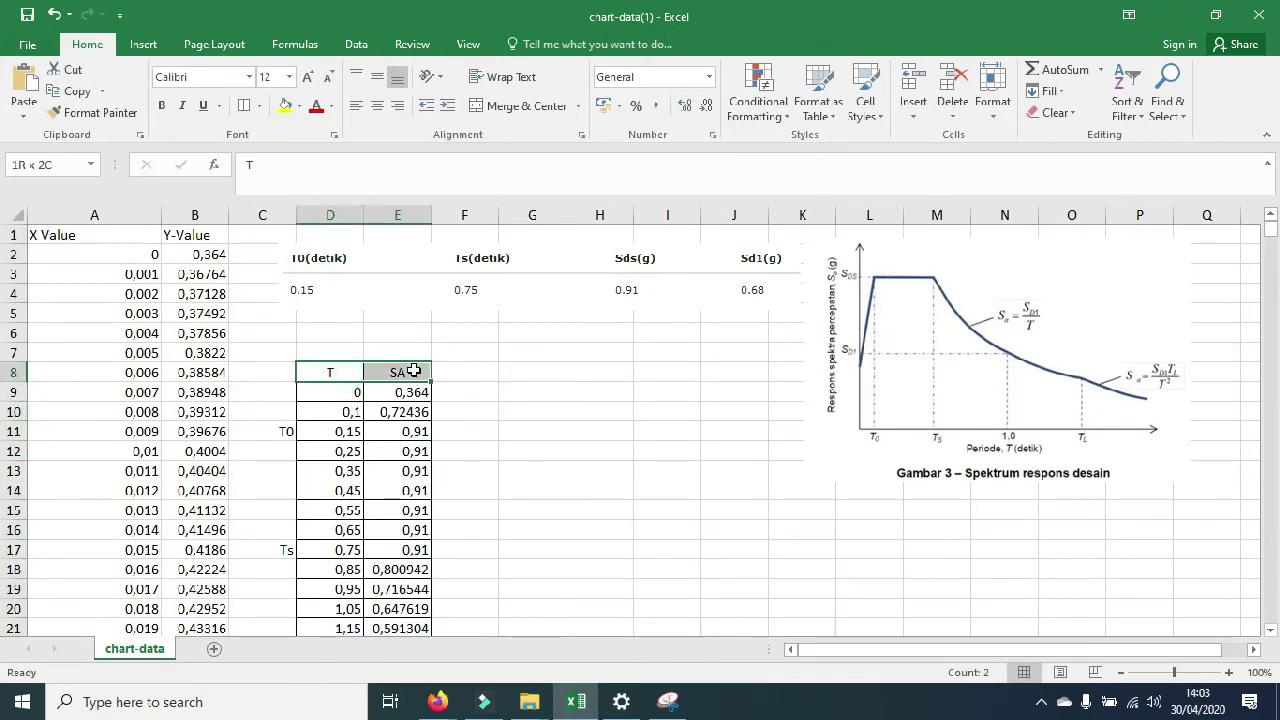
{"action": "left_click", "coordinate": [377, 105]}
{"action": "left_click", "coordinate": [286, 104]}
{"action": "left_click", "coordinate": [475, 414]}
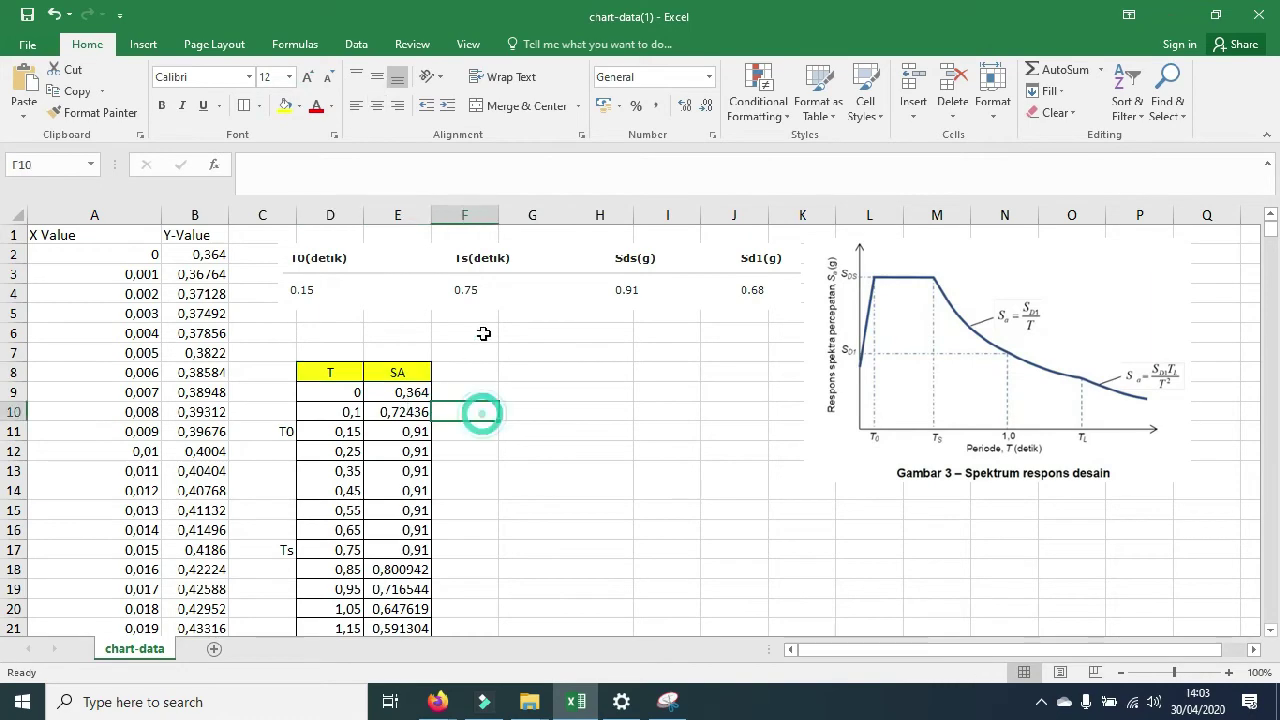
Step: Enter the table title "Respon Spektrum Wil. Meulaboh" in D6 and "Tanah Sedang" in D7
{"action": "scroll", "coordinate": [511, 380], "scroll_direction": "down", "scroll_amount": 2}
{"action": "scroll", "coordinate": [514, 389], "scroll_direction": "up", "scroll_amount": 2}
{"action": "mouse_move", "coordinate": [343, 352]}
{"action": "left_mouse_down"}
{"action": "mouse_move", "coordinate": [398, 352]}
{"action": "mouse_move", "coordinate": [340, 350]}
{"action": "left_mouse_up"}
{"action": "left_click", "coordinate": [334, 330]}
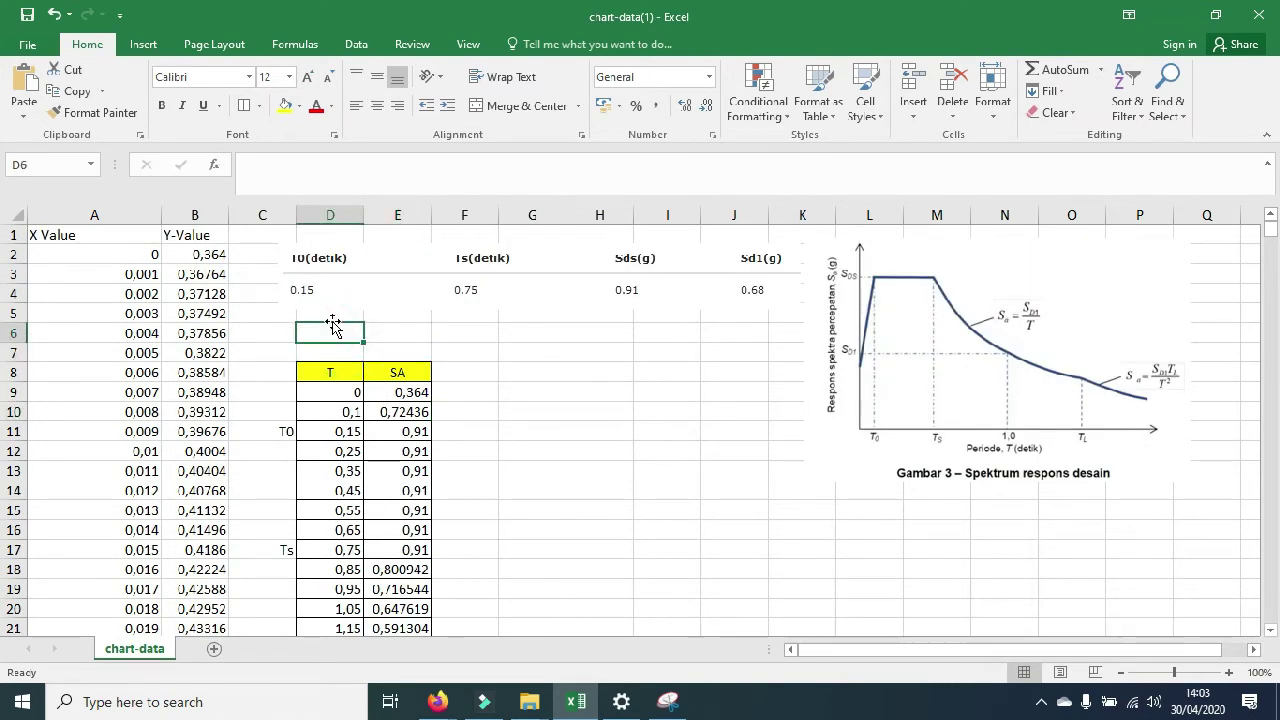
{"action": "type", "text": "Respon"}
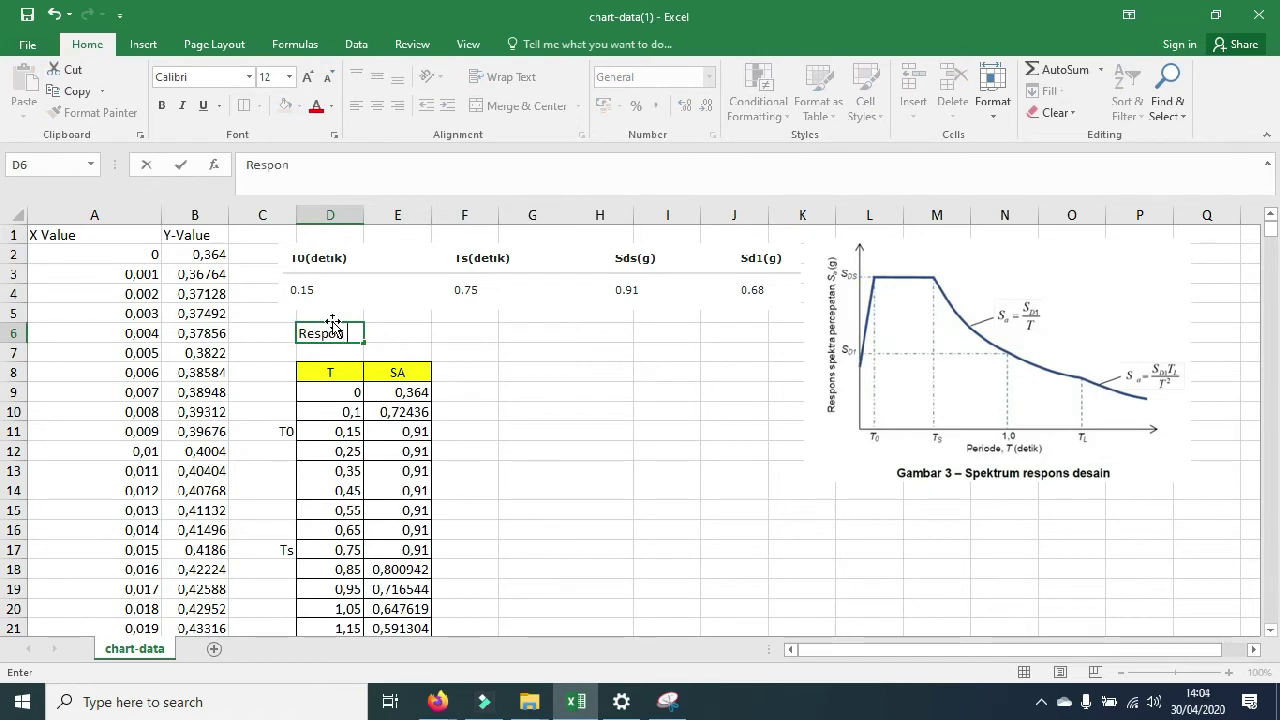
{"action": "type", "text": " Spektrum"}
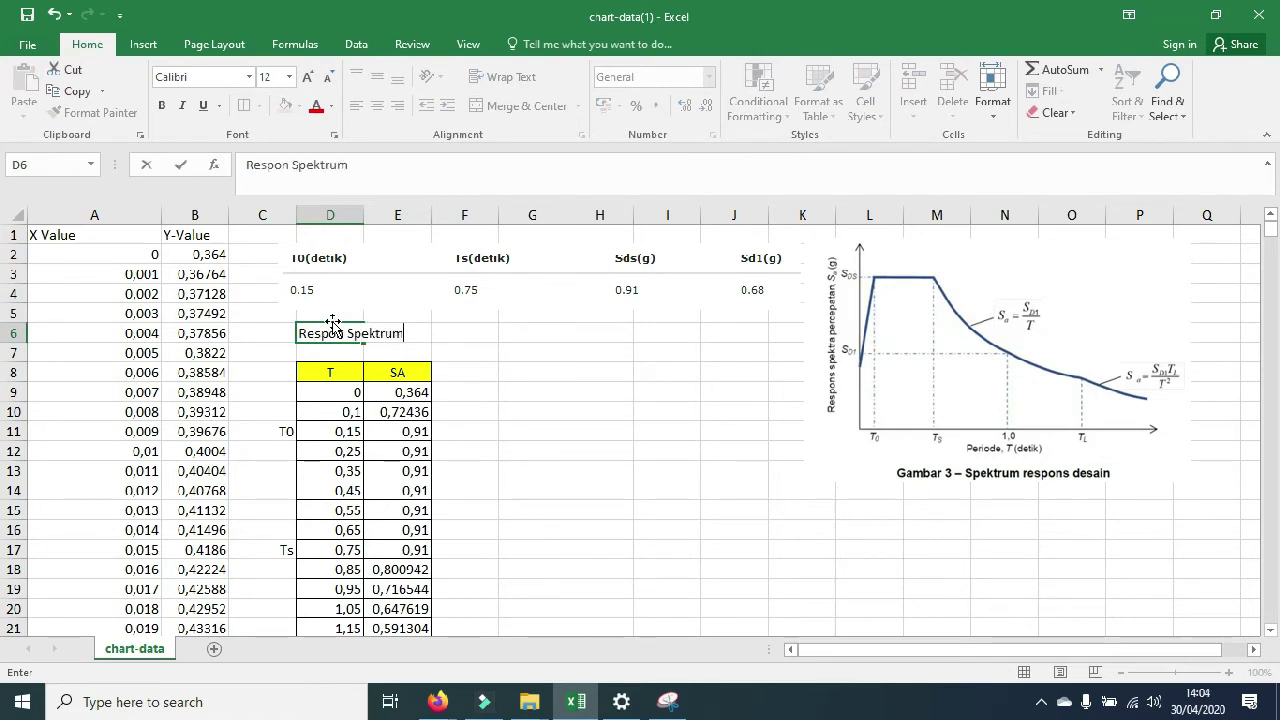
{"action": "type", "text": " Wil. Meulaboh"}
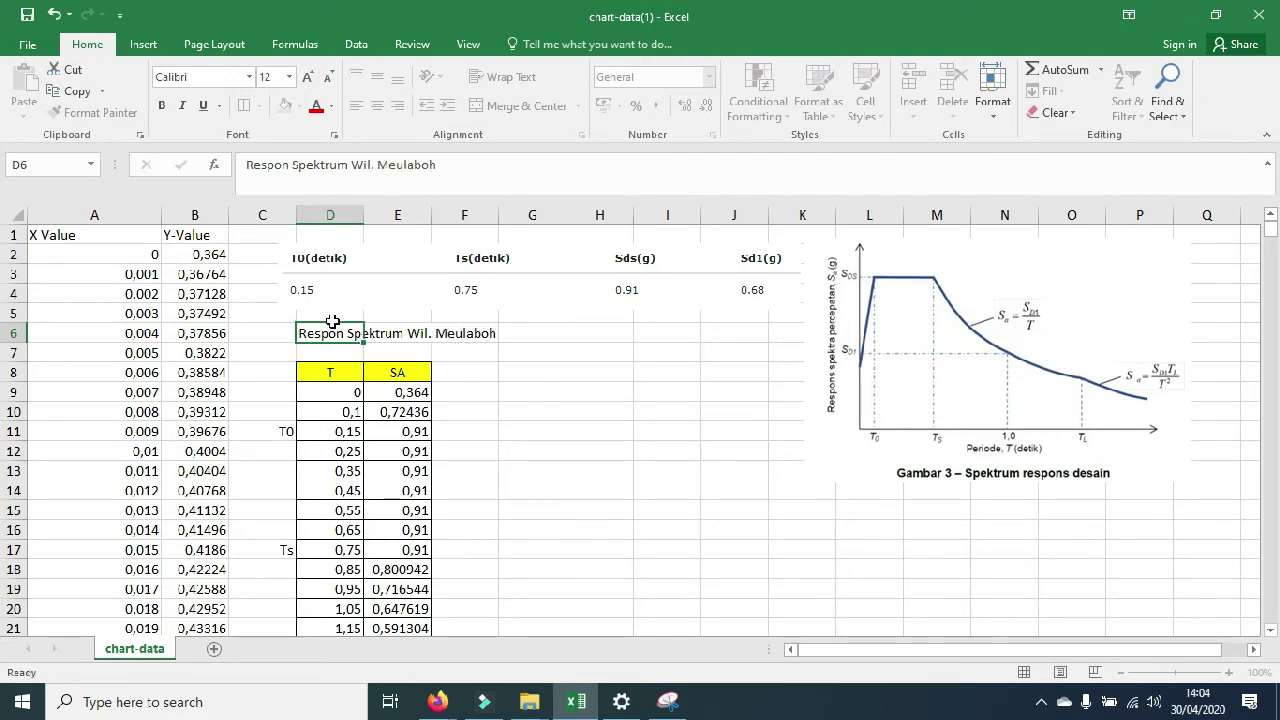
{"action": "key", "text": "Return"}
{"action": "type", "text": "Tanah Sedang"}
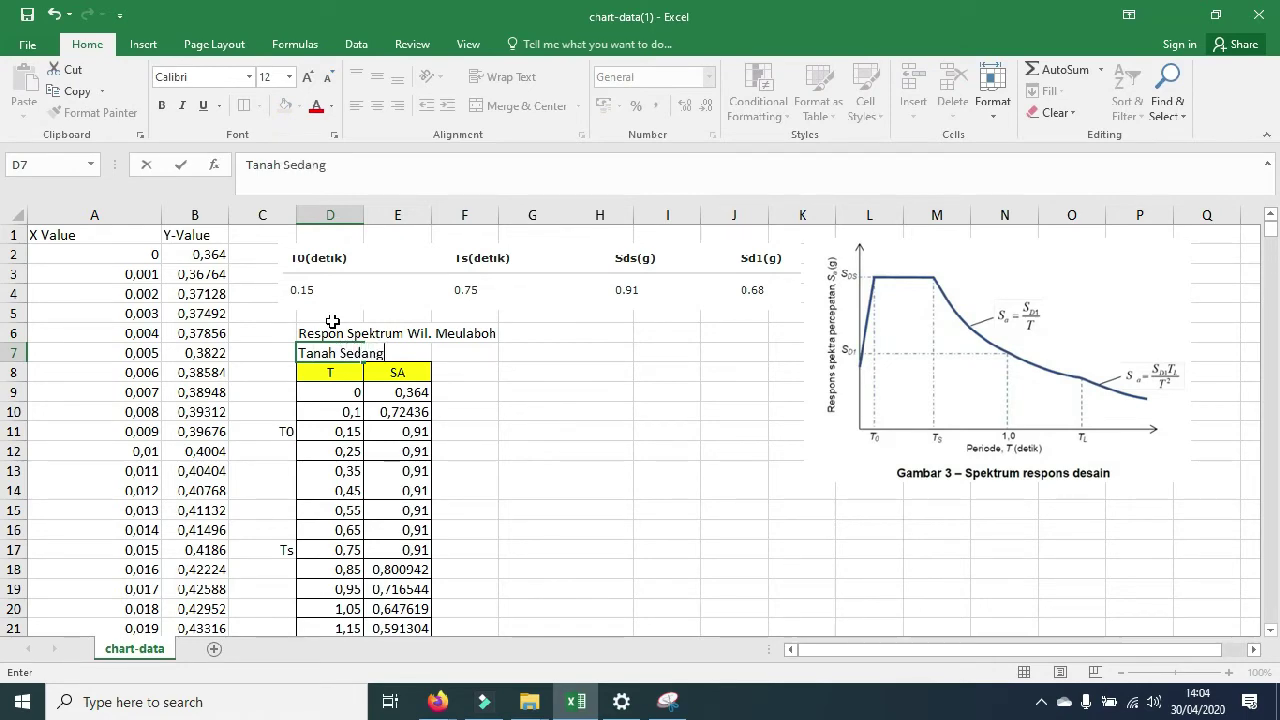
{"action": "key", "text": "Return"}
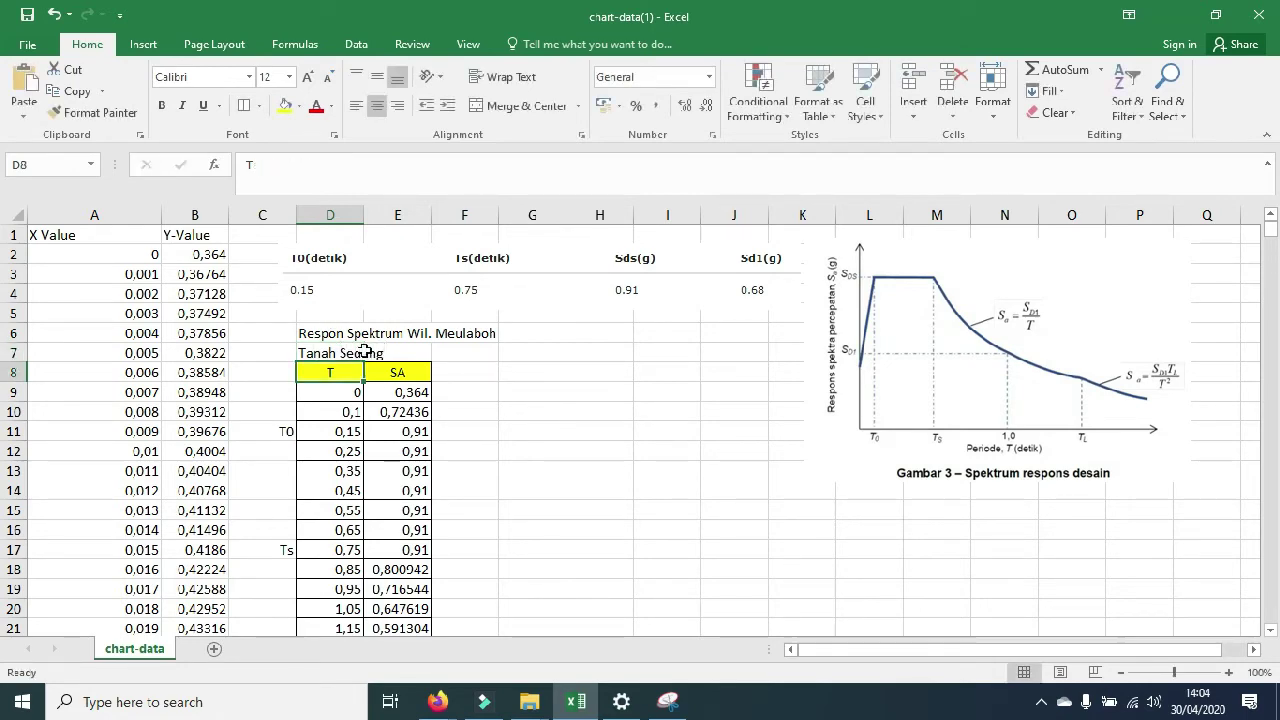
Step: Insert a scatter chart with smooth lines and markers from D9:E210 and place it in the empty columns beside the table
{"action": "left_click_drag", "start_coordinate": [640, 352], "coordinate": [600, 352]}
{"action": "scroll", "coordinate": [414, 417], "scroll_direction": "down", "scroll_amount": 4}
{"action": "scroll", "coordinate": [410, 403], "scroll_direction": "up", "scroll_amount": 3}
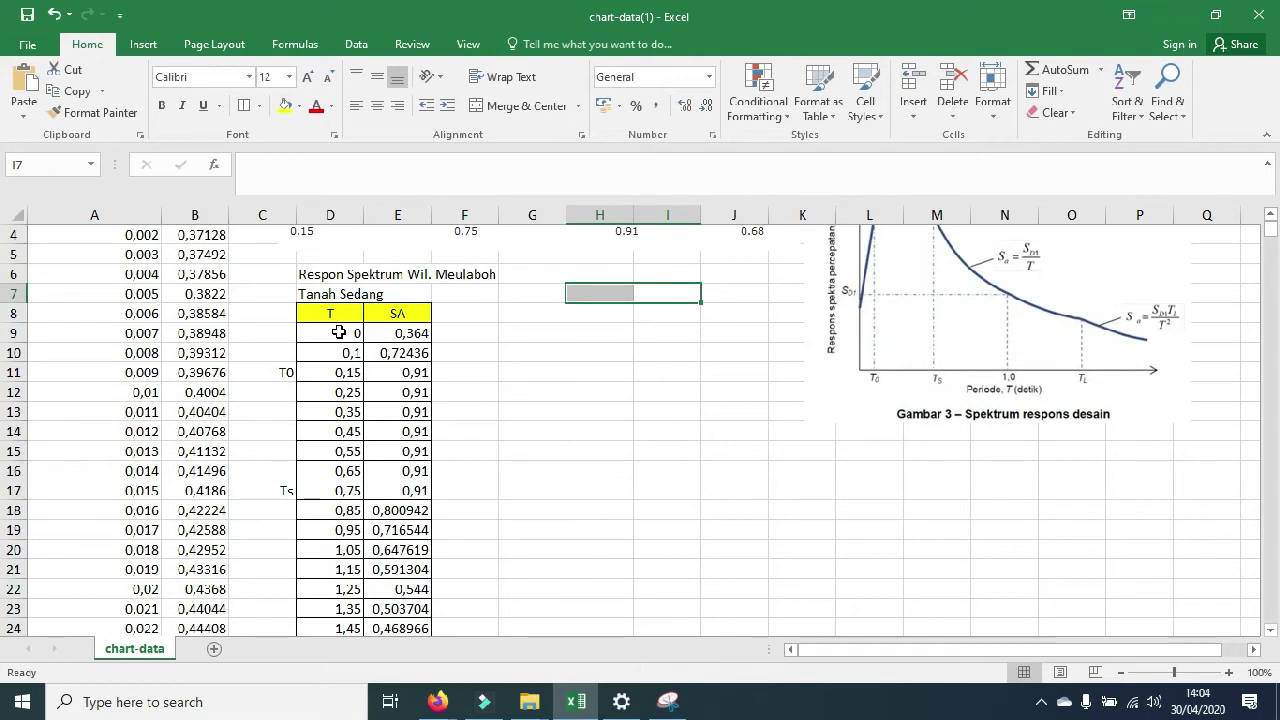
{"action": "scroll", "coordinate": [344, 332], "scroll_direction": "up", "scroll_amount": 1}
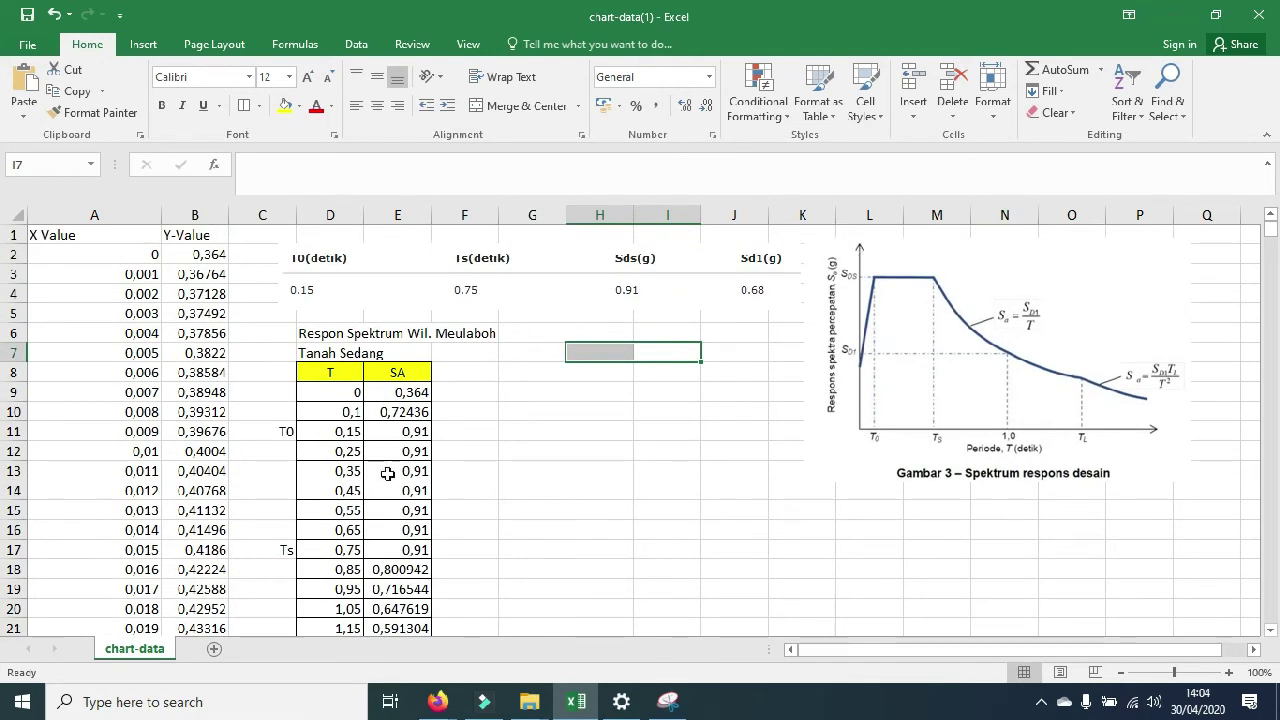
{"action": "left_click_drag", "start_coordinate": [347, 391], "coordinate": [390, 550]}
{"action": "left_click", "coordinate": [137, 50]}
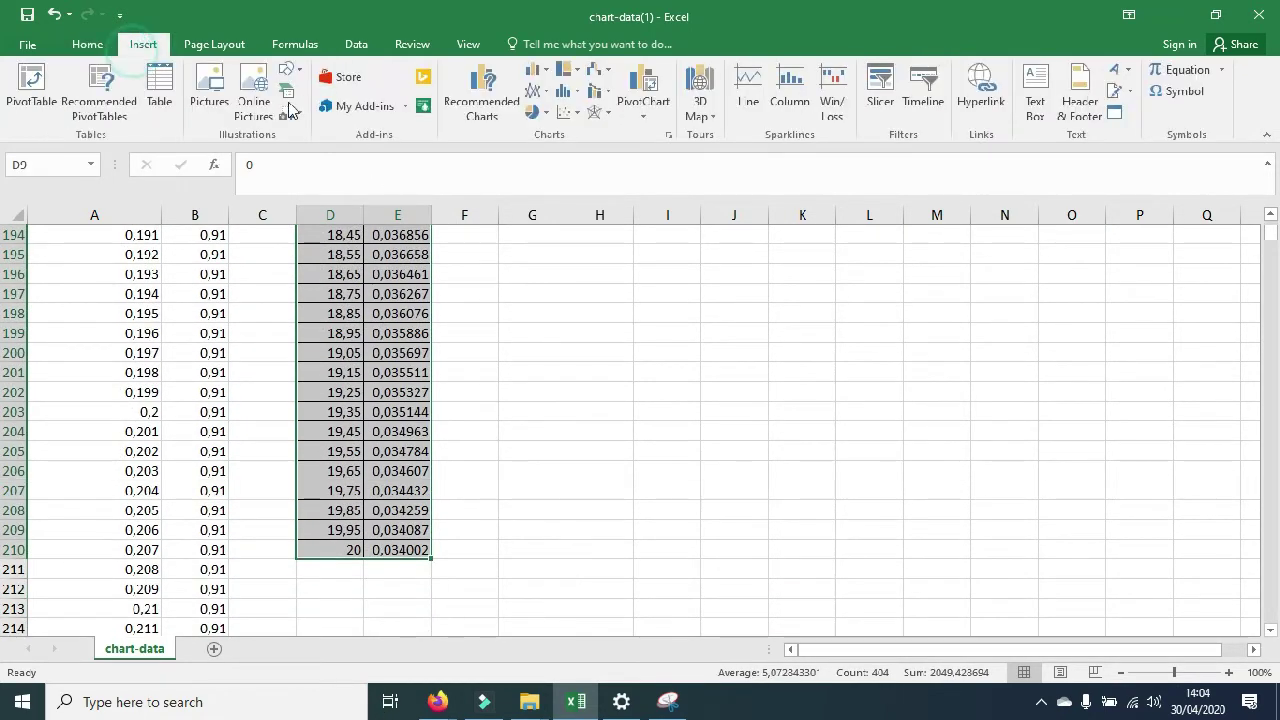
{"action": "left_click", "coordinate": [568, 112]}
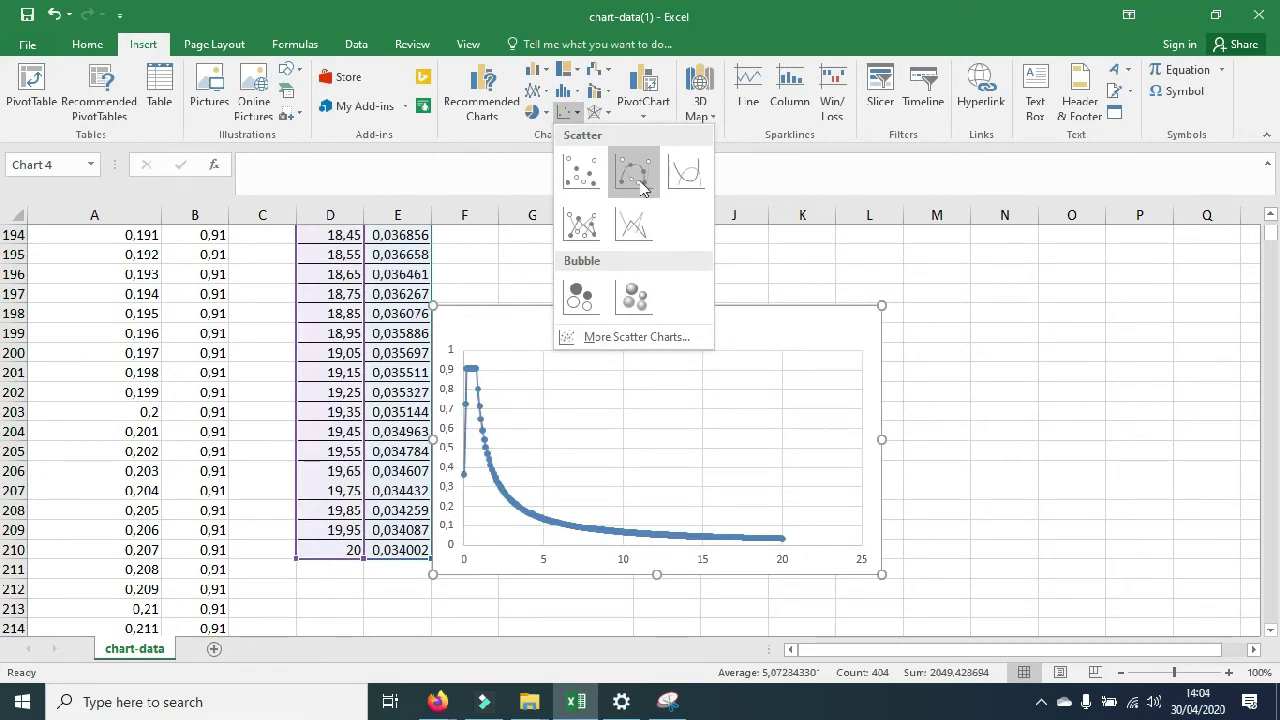
{"action": "left_click", "coordinate": [641, 187]}
{"action": "left_click_drag", "start_coordinate": [594, 314], "coordinate": [726, 266]}
Step: Replace the chart title with "Respon Spektrum Wil. Meulaboh," and "Tanah Sedang" on a second line
{"action": "left_click", "coordinate": [766, 277]}
{"action": "double_click", "coordinate": [767, 279]}
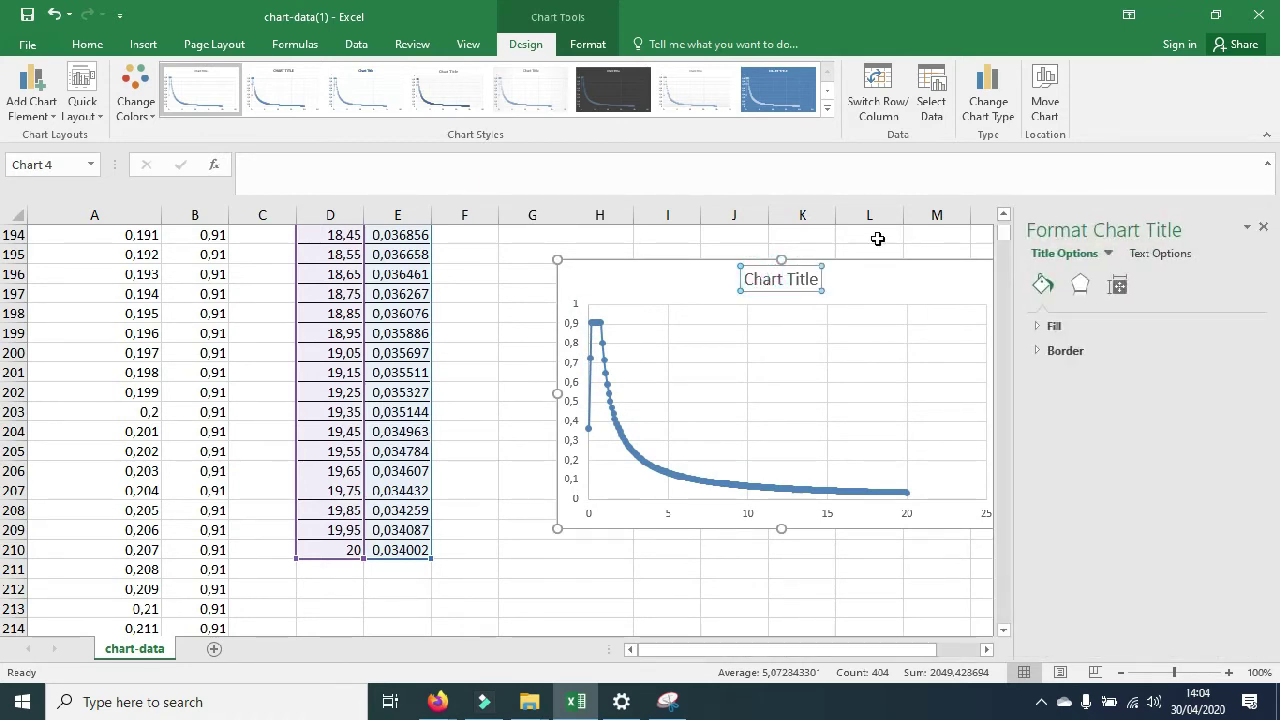
{"action": "left_click_drag", "start_coordinate": [745, 280], "coordinate": [878, 305]}
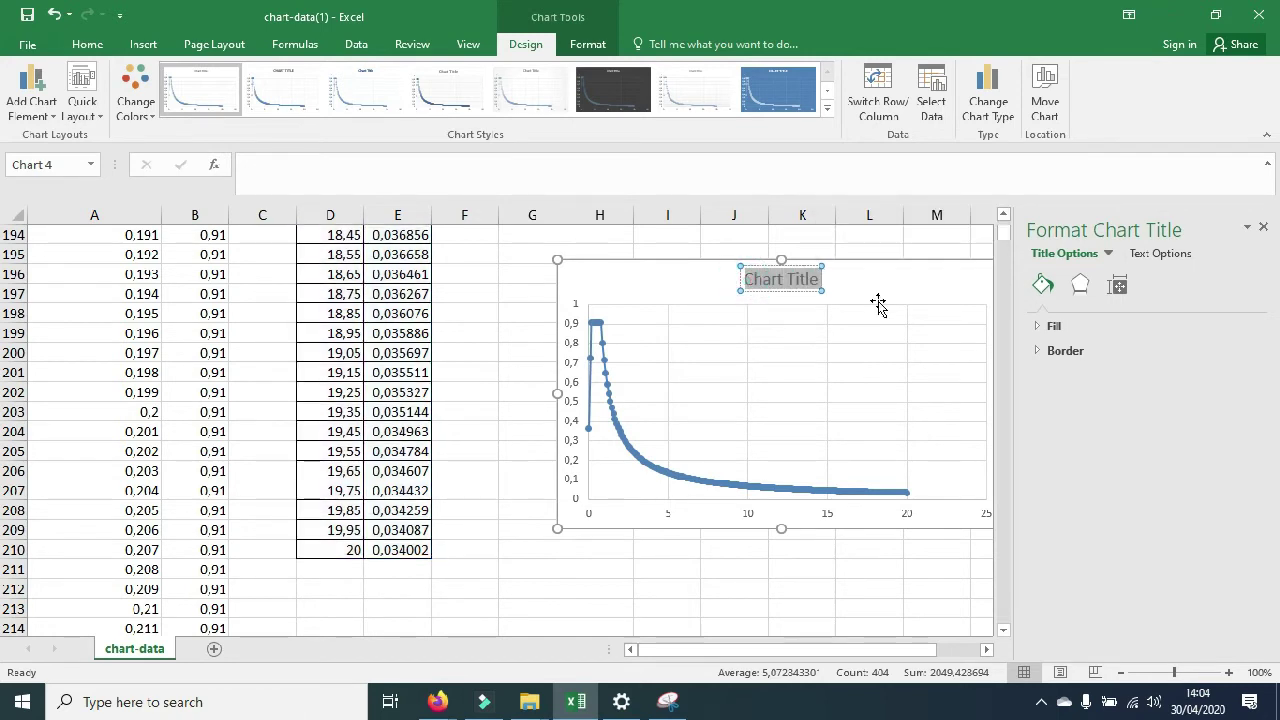
{"action": "type", "text": "Respon S"}
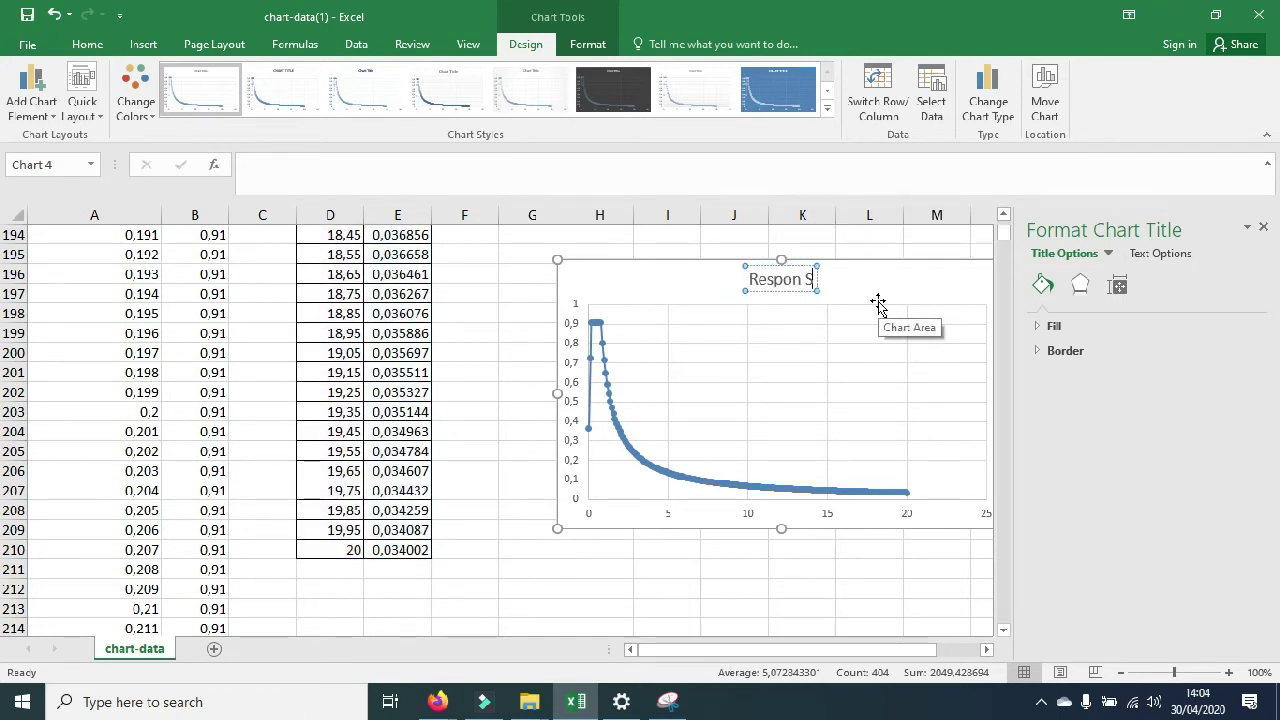
{"action": "type", "text": "pektrum"}
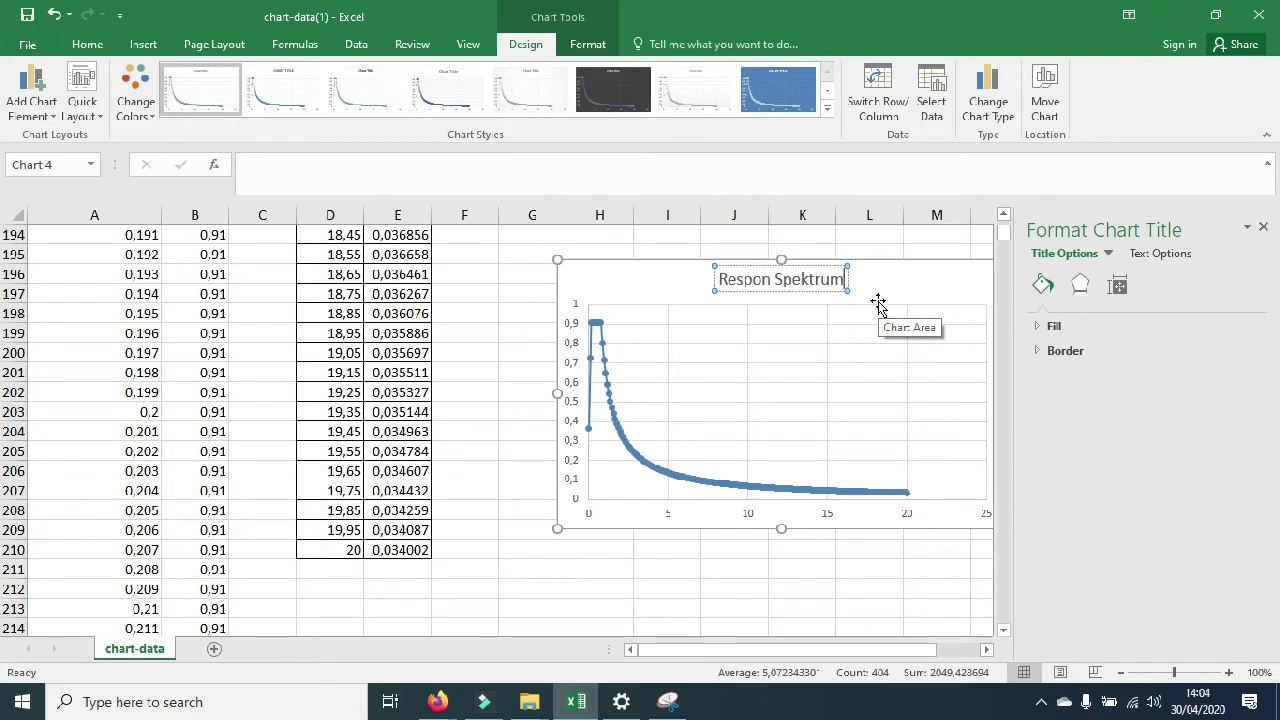
{"action": "type", "text": " W"}
{"action": "key", "text": "BackSpace"}
{"action": "type", "text": "Tan"}
{"action": "key", "text": "BackSpace"}
{"action": "key", "text": "BackSpace"}
{"action": "key", "text": "BackSpace"}
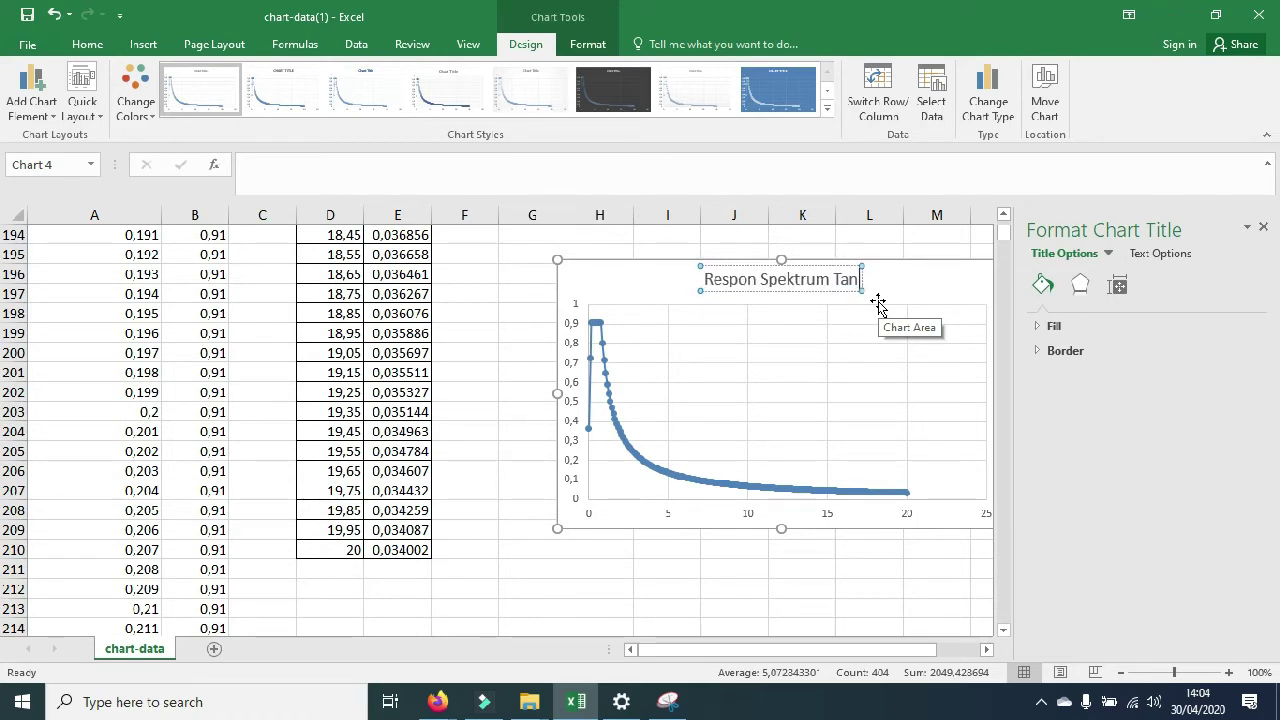
{"action": "type", "text": "Wilah Meu"}
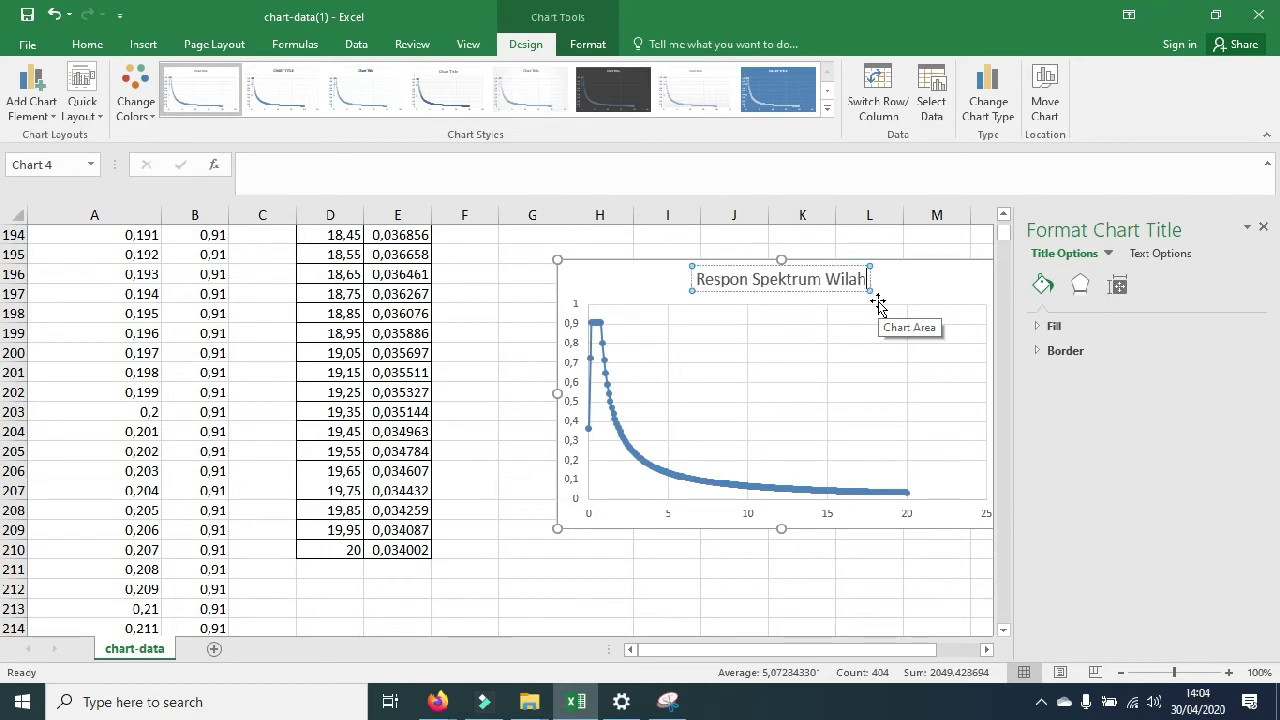
{"action": "key", "text": "BackSpace"}
{"action": "key", "text": "BackSpace"}
{"action": "key", "text": "BackSpace"}
{"action": "key", "text": "BackSpace"}
{"action": "key", "text": "BackSpace"}
{"action": "key", "text": "BackSpace"}
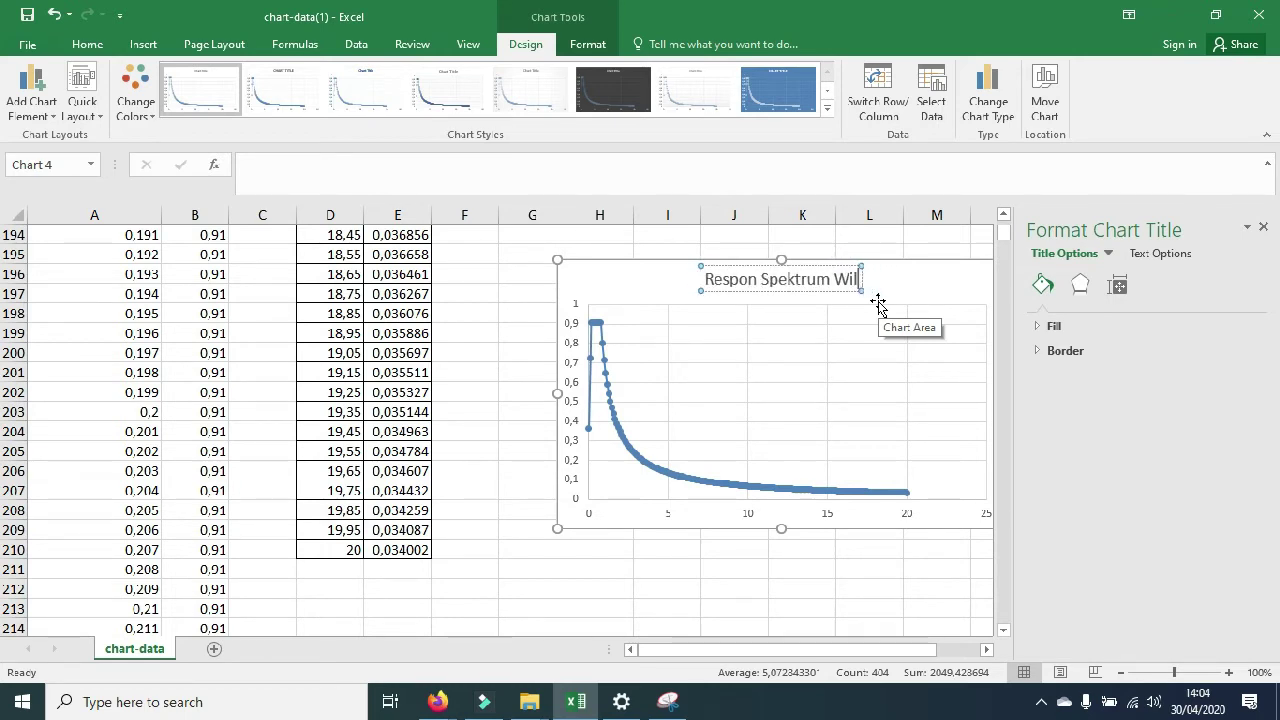
{"action": "type", "text": ". Meulab"}
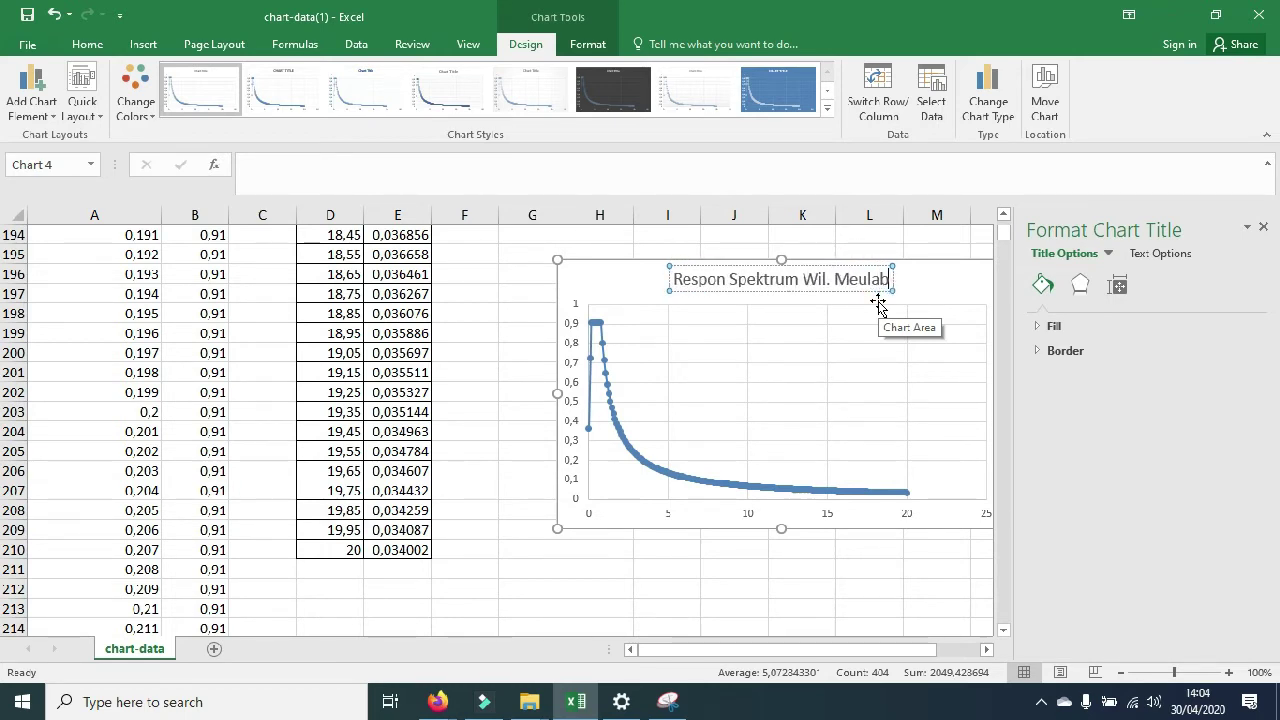
{"action": "type", "text": "oh,"}
{"action": "key", "text": "Return"}
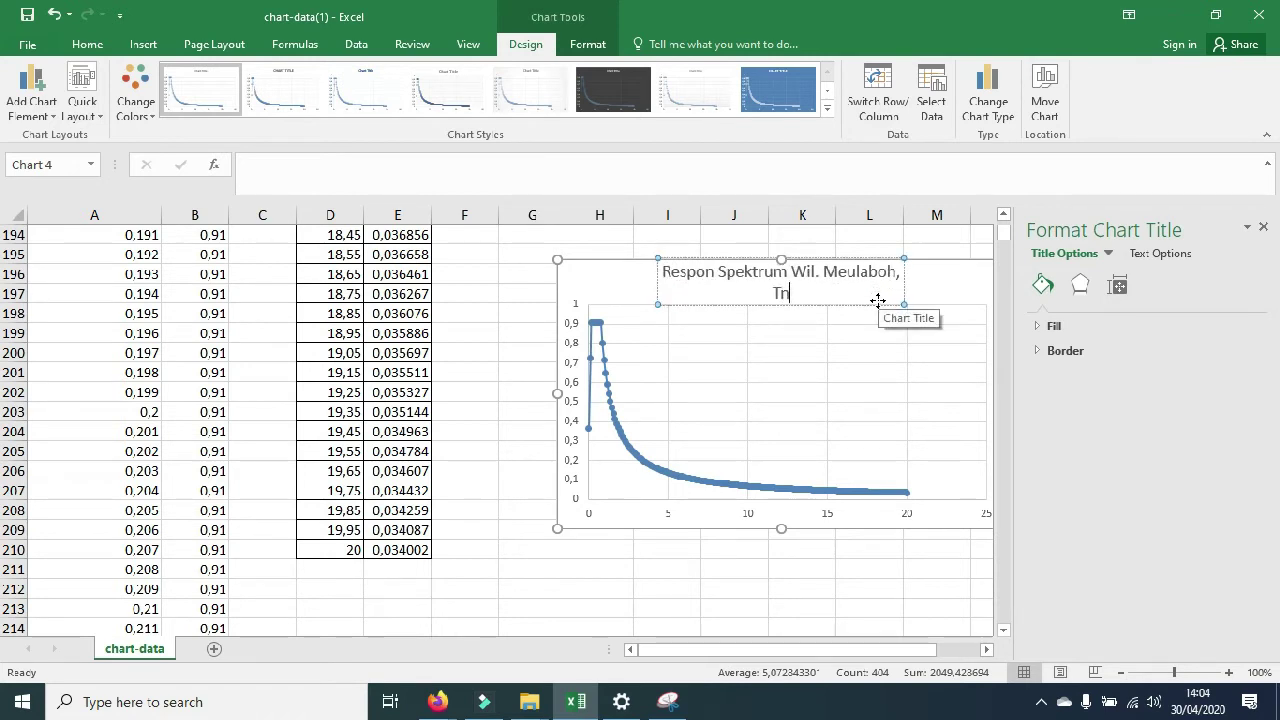
{"action": "type", "text": "Tanah Sedang"}
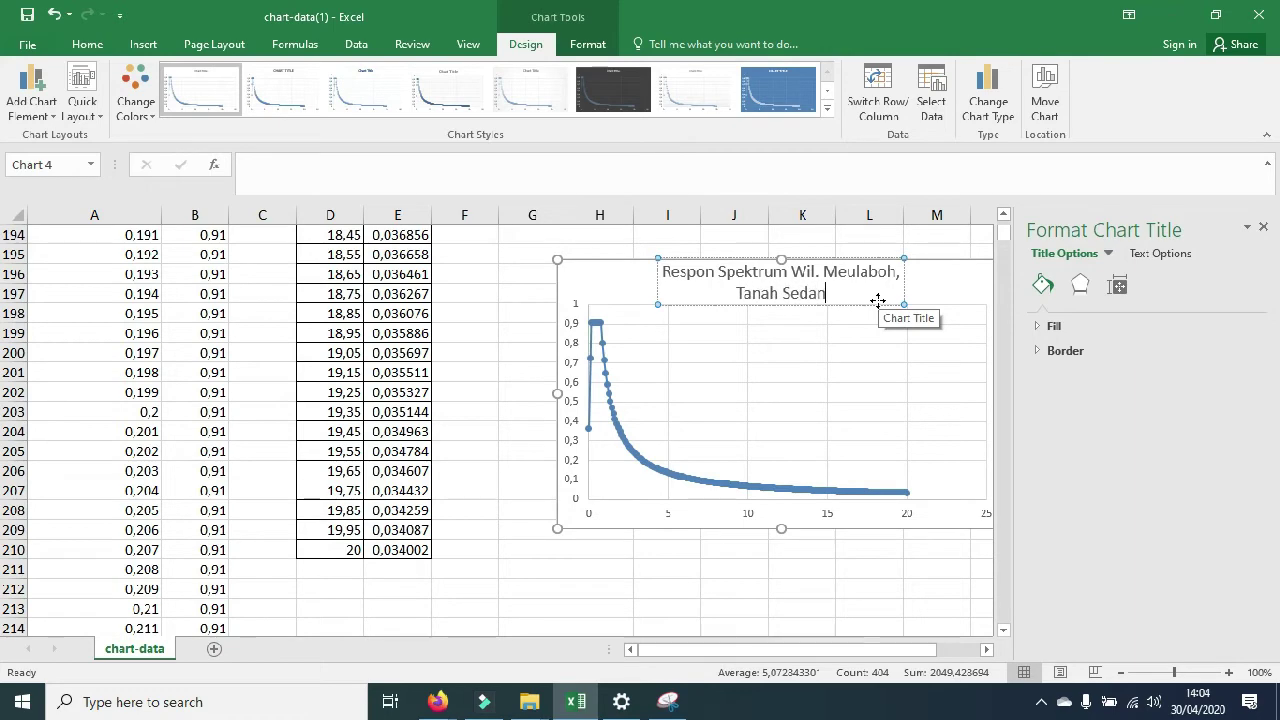
Step: Leave the title editing and move the chart closer to the T and SA table
{"action": "left_click_drag", "start_coordinate": [532, 240], "coordinate": [532, 400]}
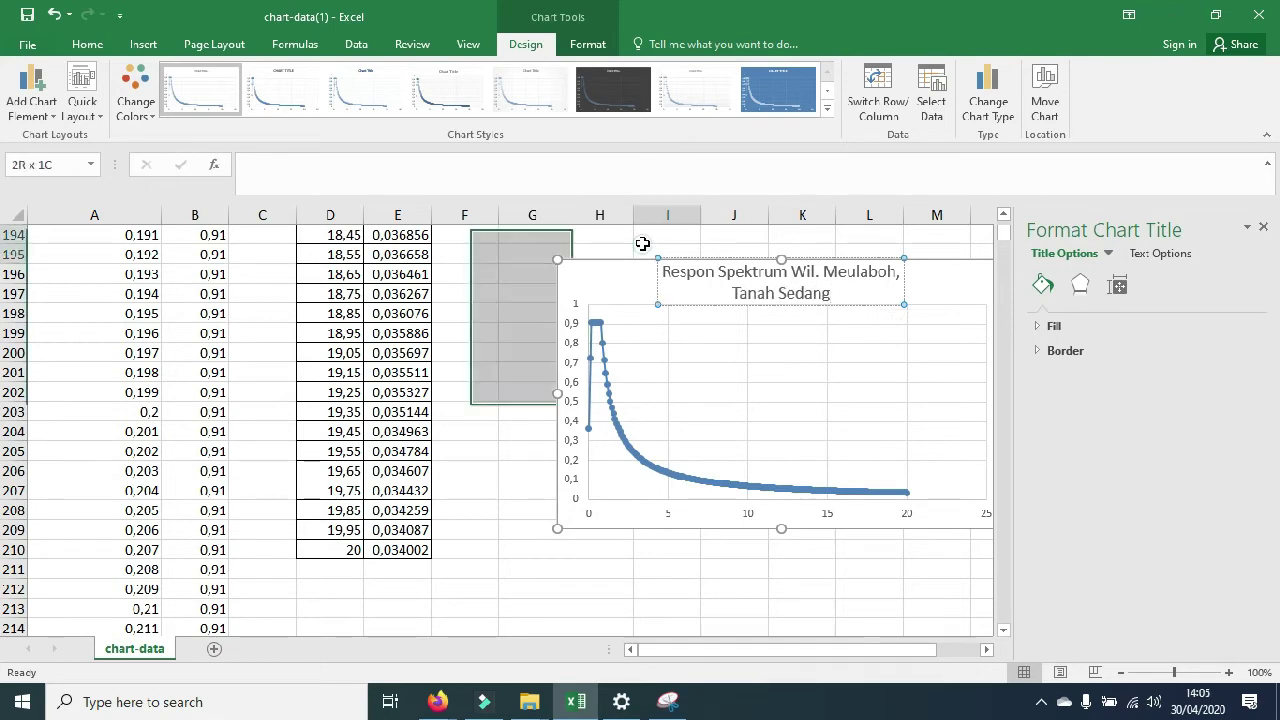
{"action": "left_click", "coordinate": [667, 254]}
{"action": "left_click_drag", "start_coordinate": [588, 278], "coordinate": [512, 283]}
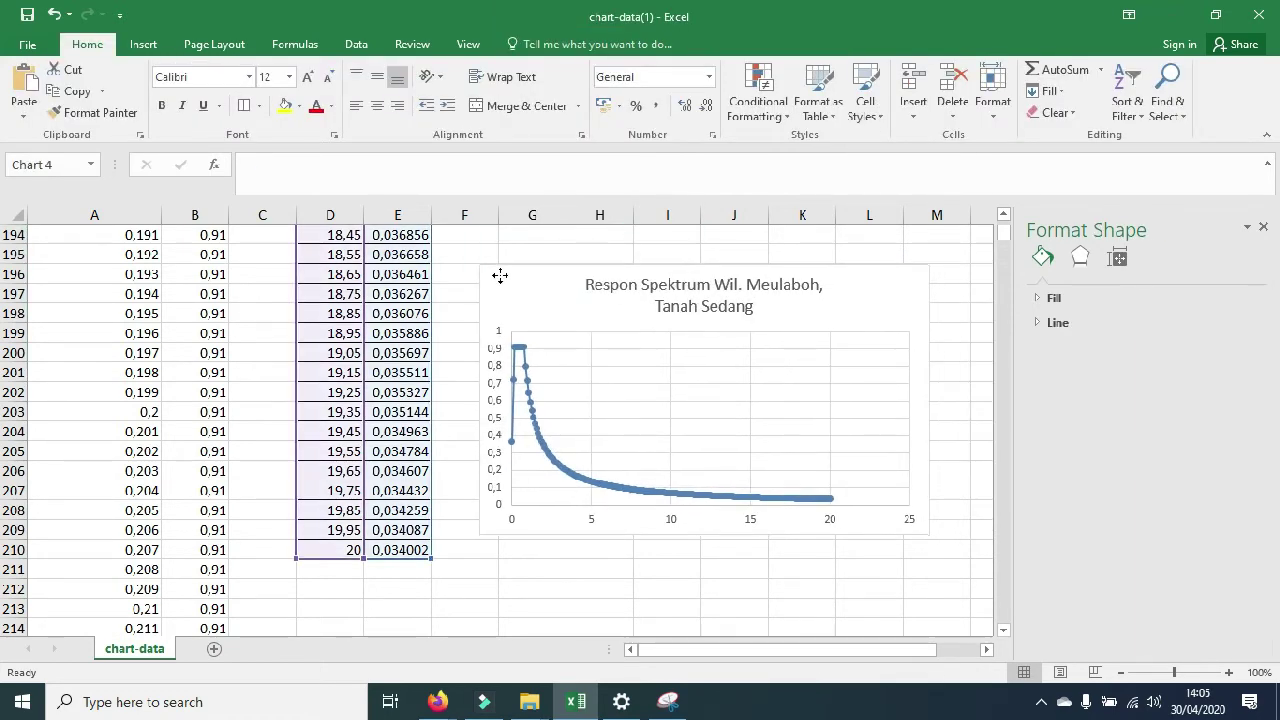
Step: Change the chart colors to the fourth colorful palette, which starts with orange, and deselect the chart
{"action": "left_click", "coordinate": [541, 442]}
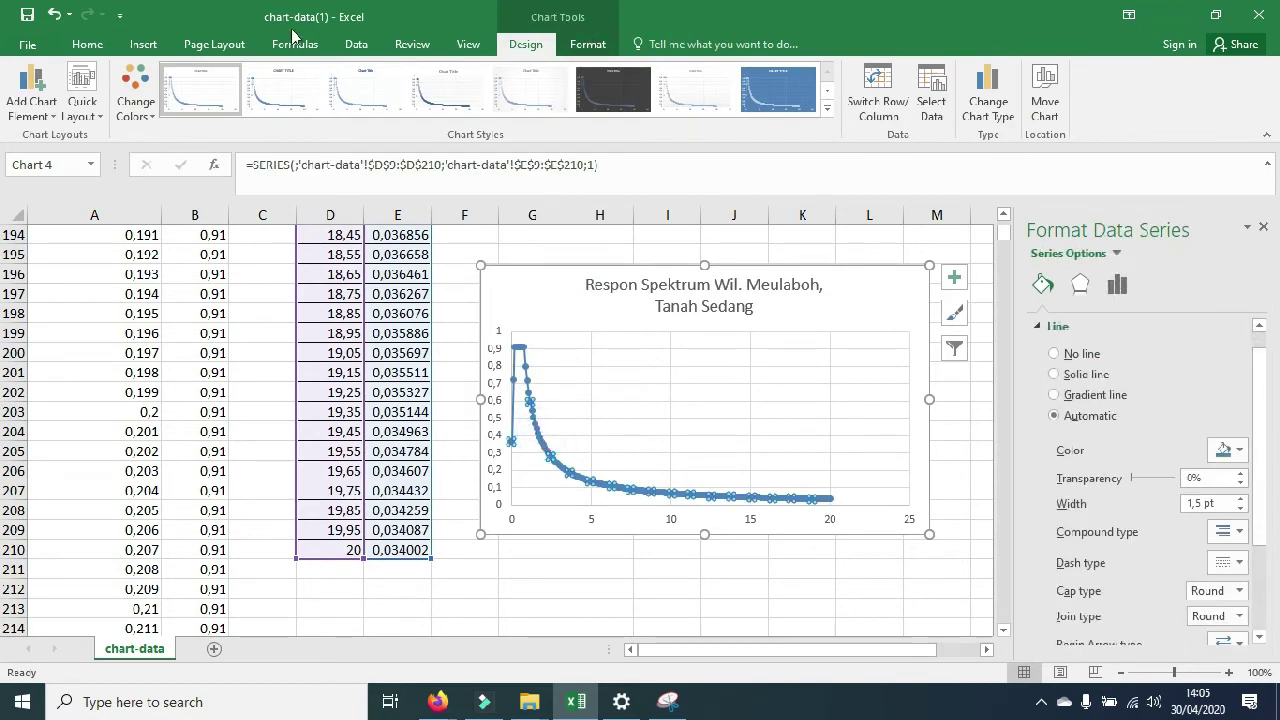
{"action": "left_click", "coordinate": [140, 108]}
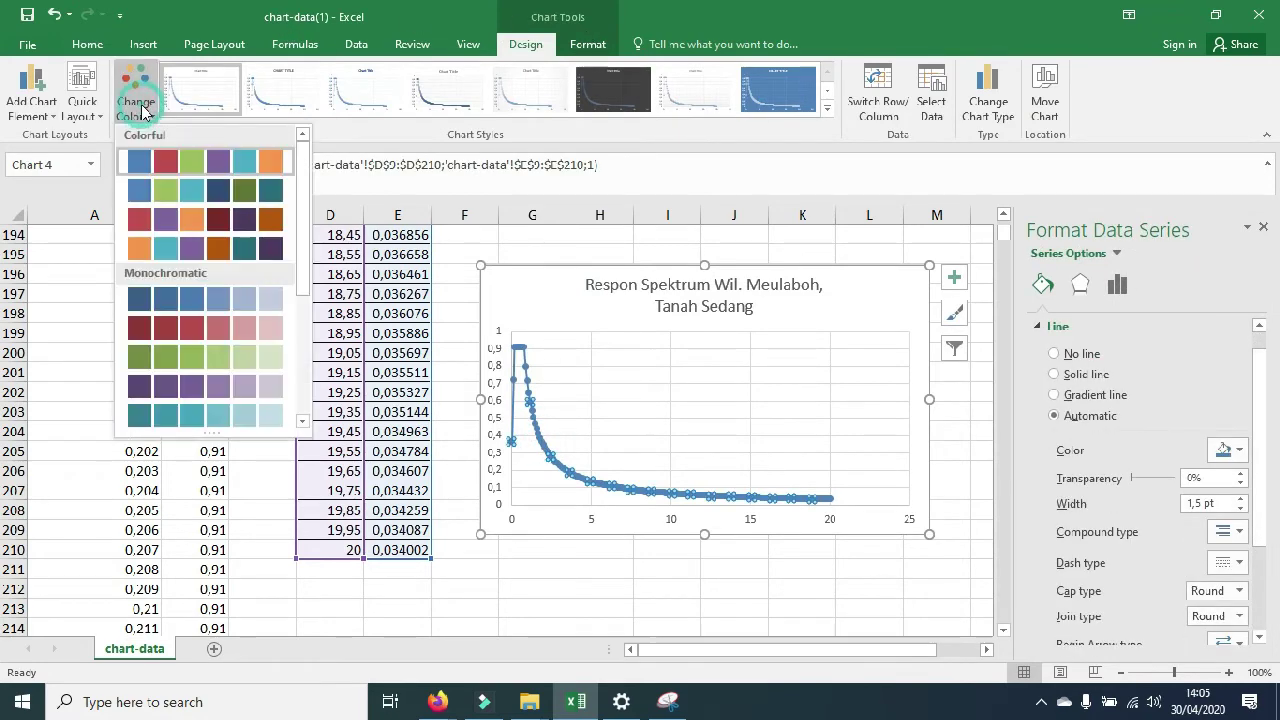
{"action": "left_click", "coordinate": [142, 250]}
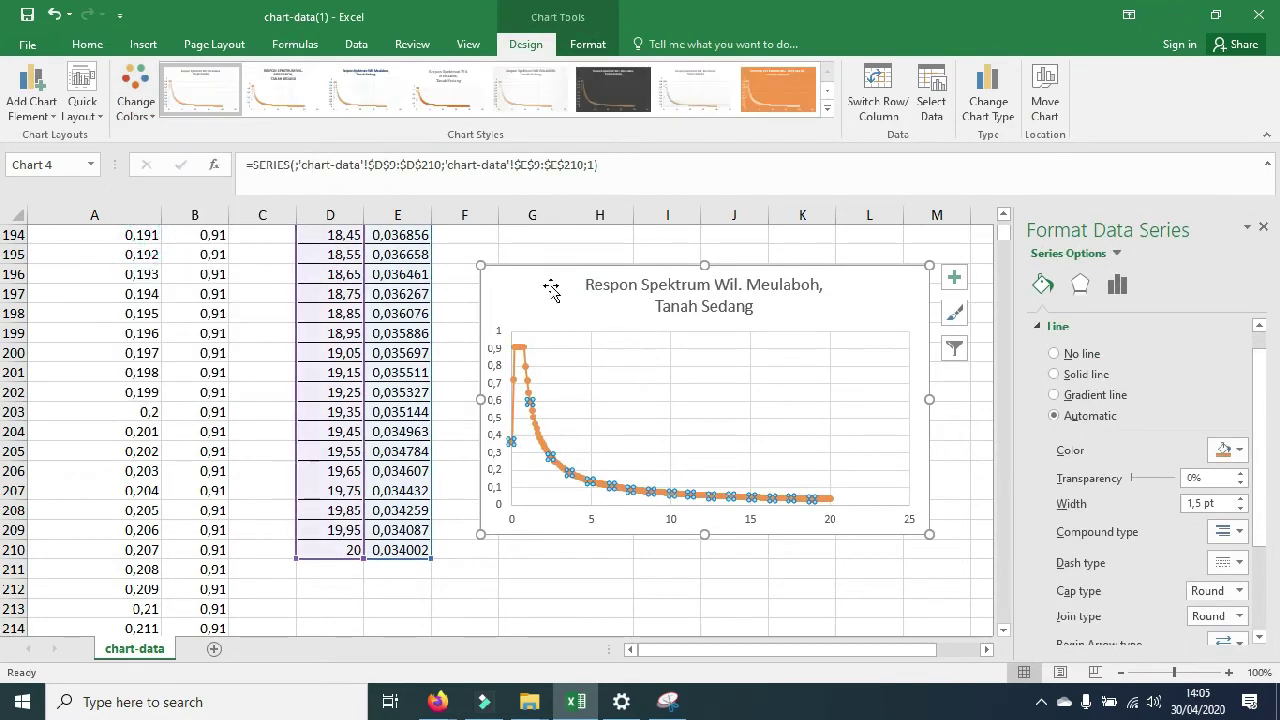
{"action": "left_click", "coordinate": [575, 240]}
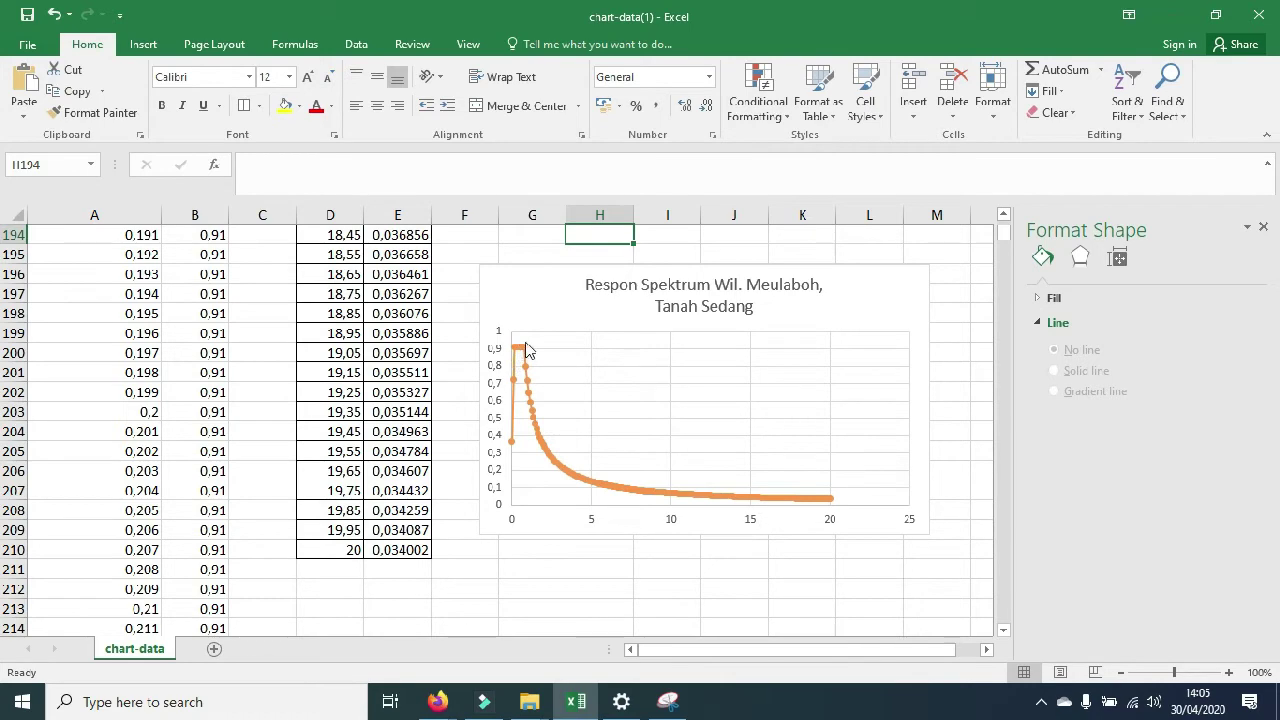
Step: Review the T and SA table from its header to row 210 against the plotted response spectrum
{"action": "scroll", "coordinate": [505, 410], "scroll_direction": "up", "scroll_amount": 1}
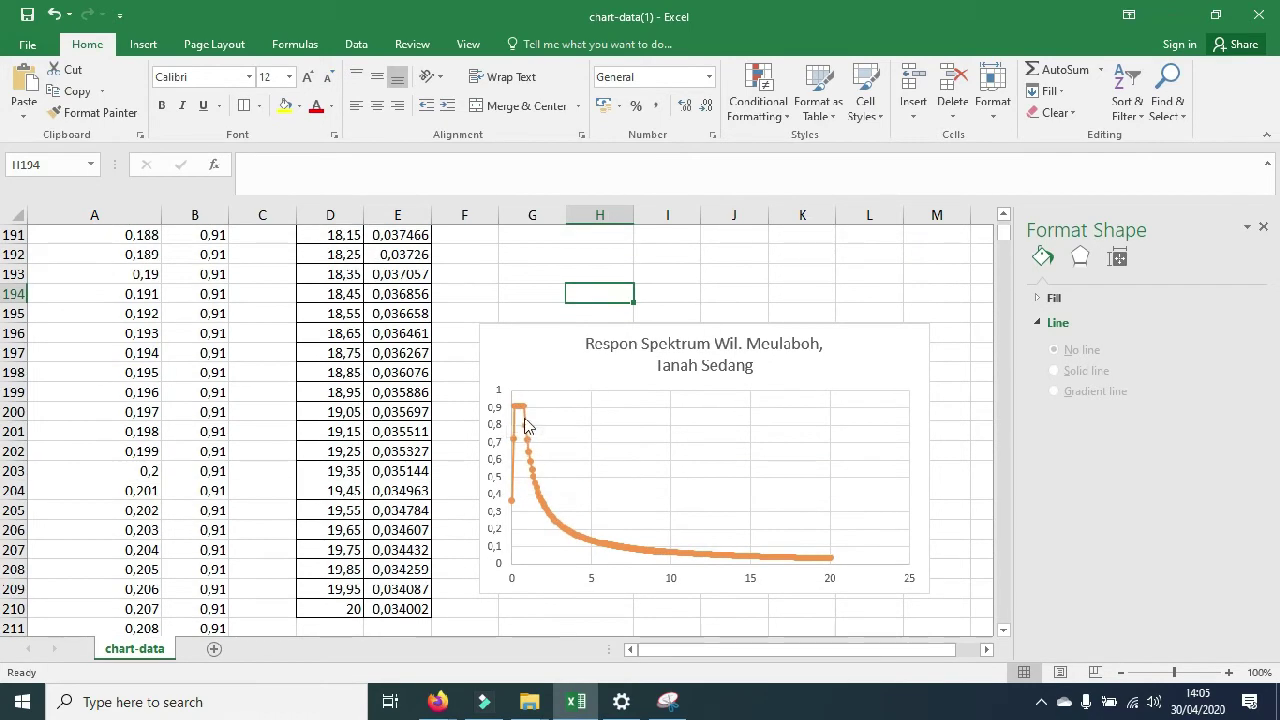
{"action": "scroll", "coordinate": [469, 398], "scroll_direction": "up", "scroll_amount": 20}
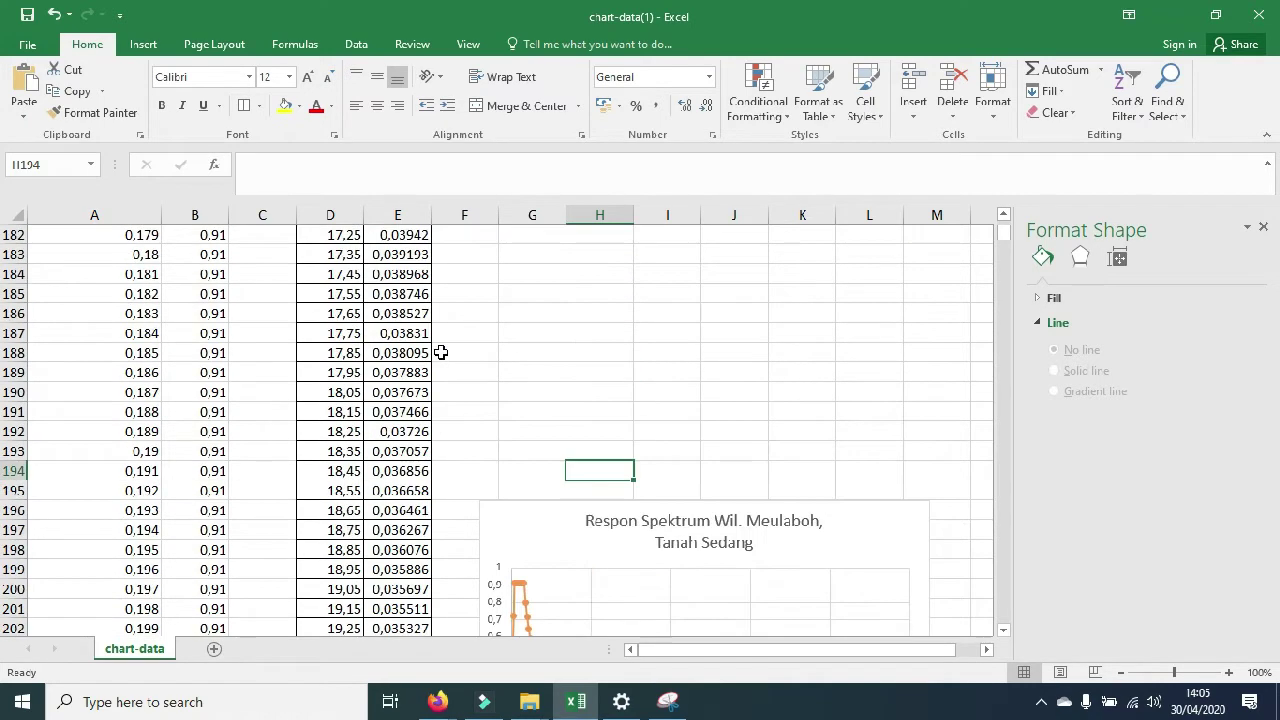
{"action": "scroll", "coordinate": [457, 316], "scroll_direction": "up", "scroll_amount": 4}
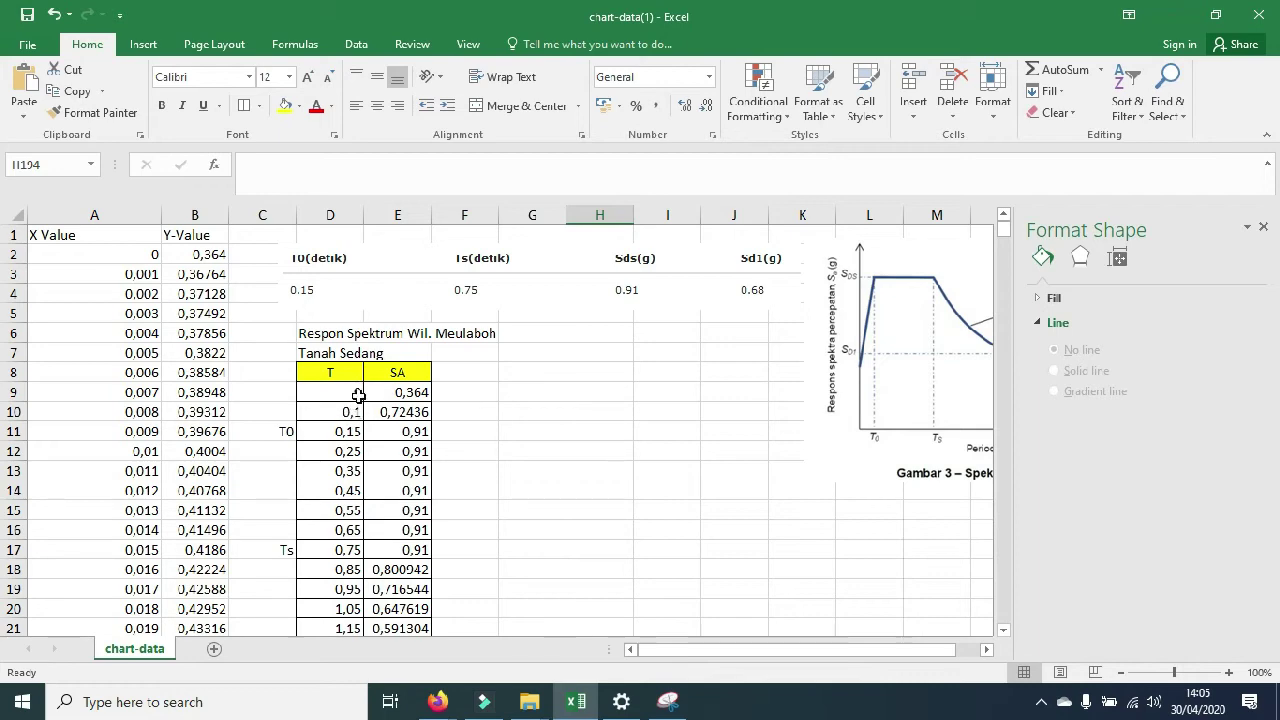
{"action": "scroll", "coordinate": [499, 499], "scroll_direction": "down", "scroll_amount": 20}
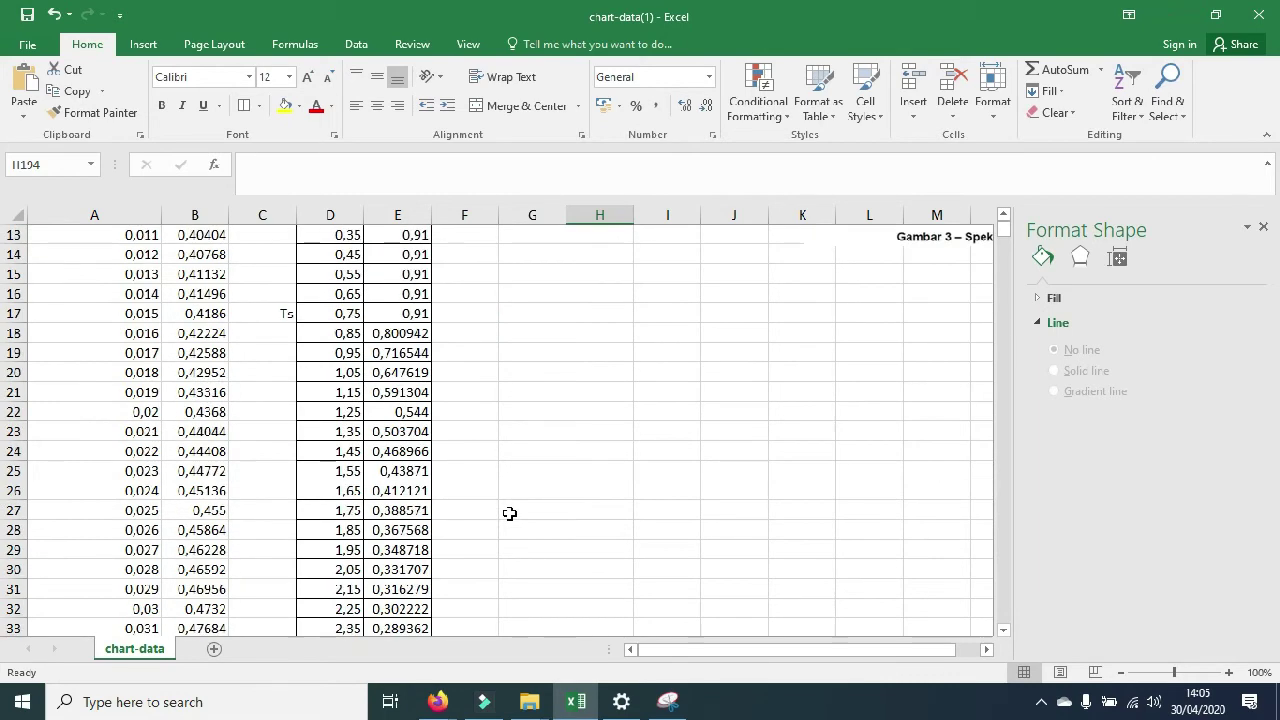
{"action": "scroll", "coordinate": [514, 513], "scroll_direction": "down", "scroll_amount": 20}
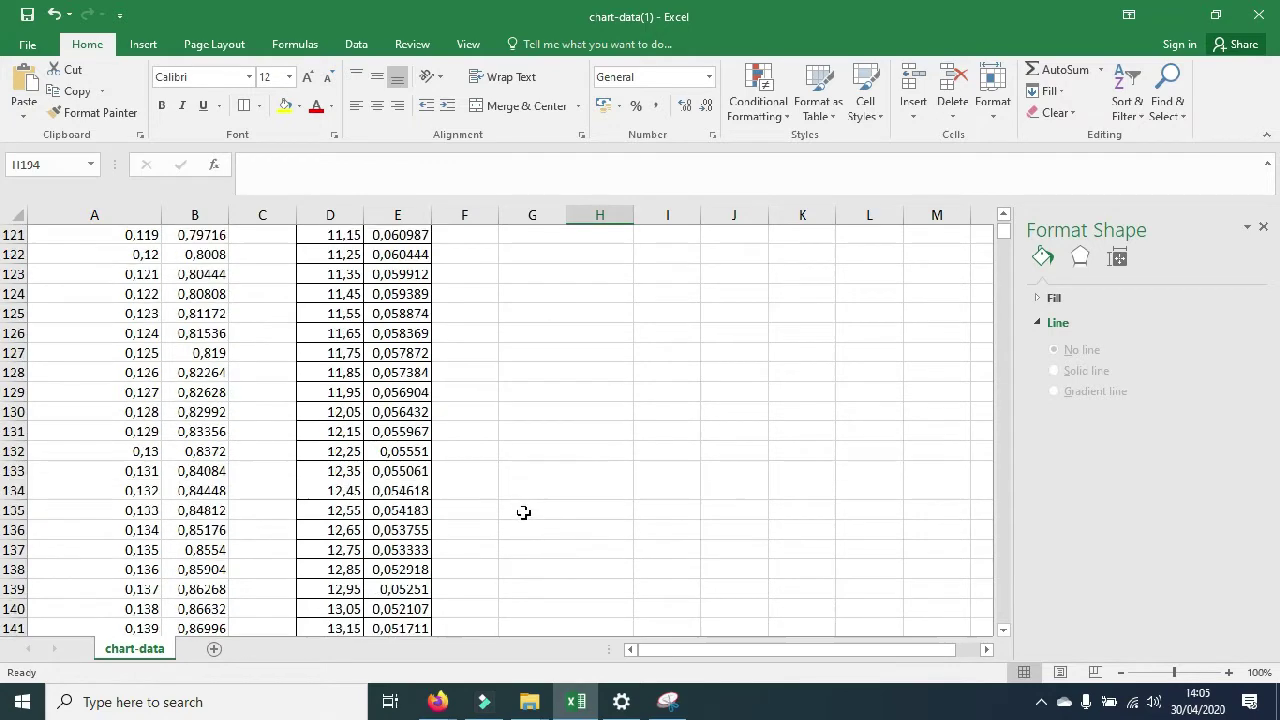
{"action": "scroll", "coordinate": [646, 329], "scroll_direction": "down", "scroll_amount": 2}
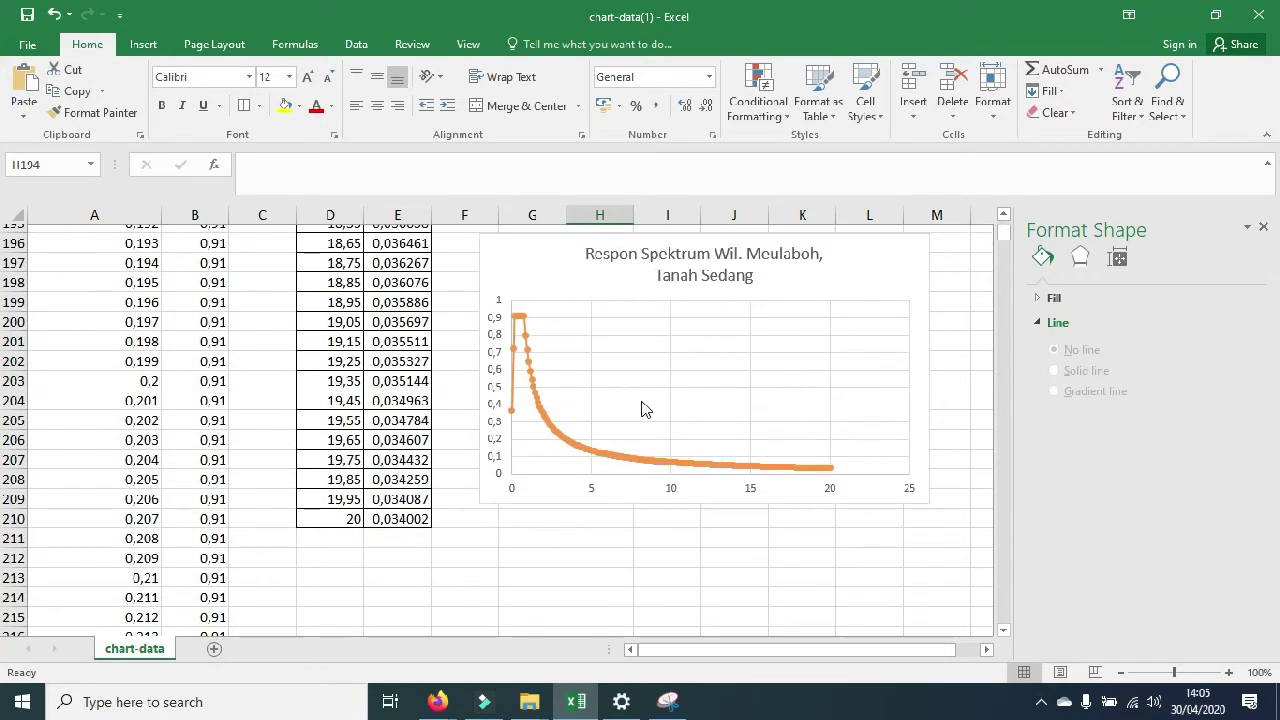
Step: Move the chart up beside the table so that its upper edge lies at row 188, and deselect it
{"action": "scroll", "coordinate": [609, 406], "scroll_direction": "up", "scroll_amount": 3}
{"action": "left_click_drag", "start_coordinate": [609, 406], "coordinate": [585, 252]}
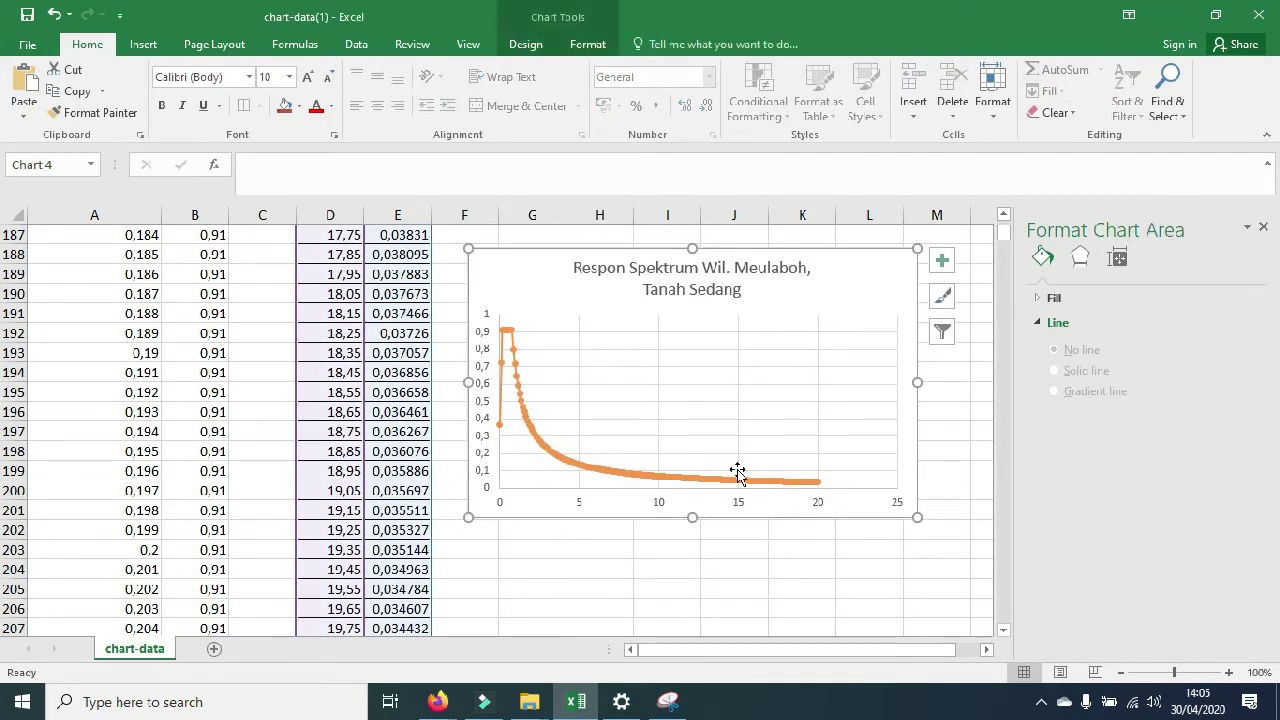
{"action": "left_click_drag", "start_coordinate": [794, 566], "coordinate": [796, 548]}
{"action": "left_click", "coordinate": [701, 249]}
{"action": "left_click", "coordinate": [523, 588]}
Step: Start Notepad with a blank document and minimize it to return to the workbook
{"action": "scroll", "coordinate": [455, 293], "scroll_direction": "up", "scroll_amount": 6}
{"action": "scroll", "coordinate": [455, 293], "scroll_direction": "up", "scroll_amount": 4}
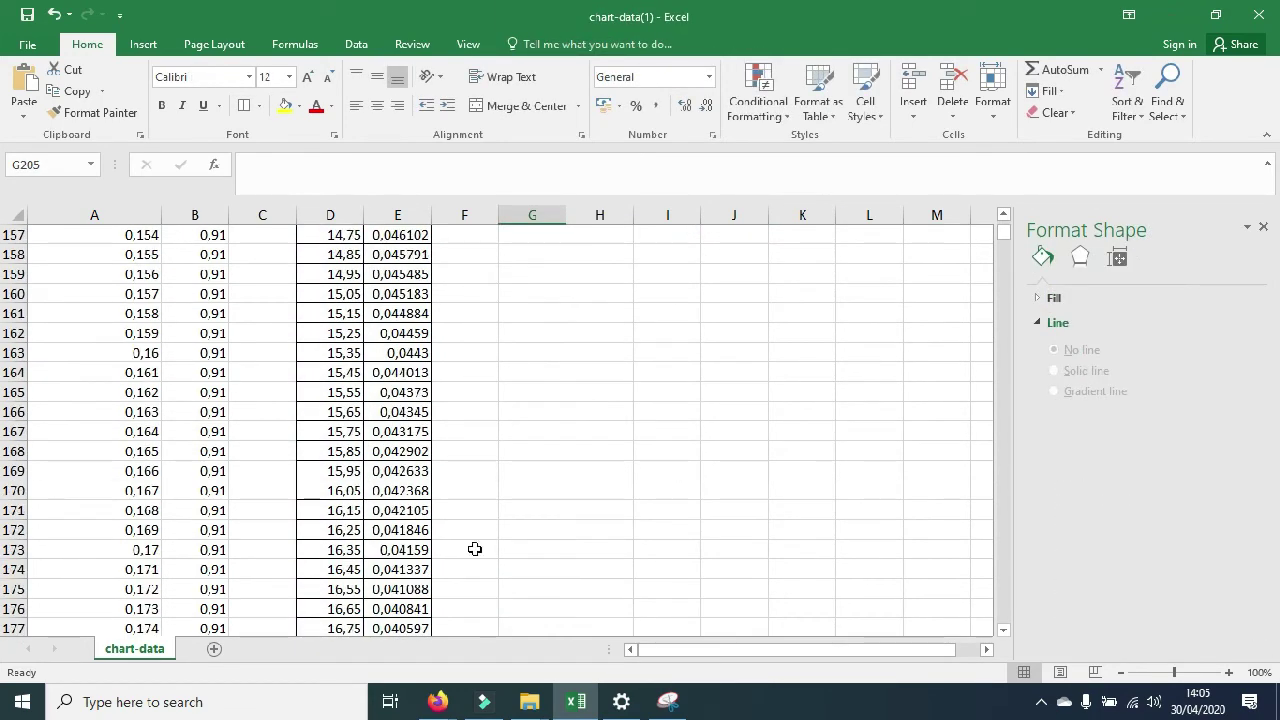
{"action": "left_click", "coordinate": [293, 700]}
{"action": "type", "text": "not"}
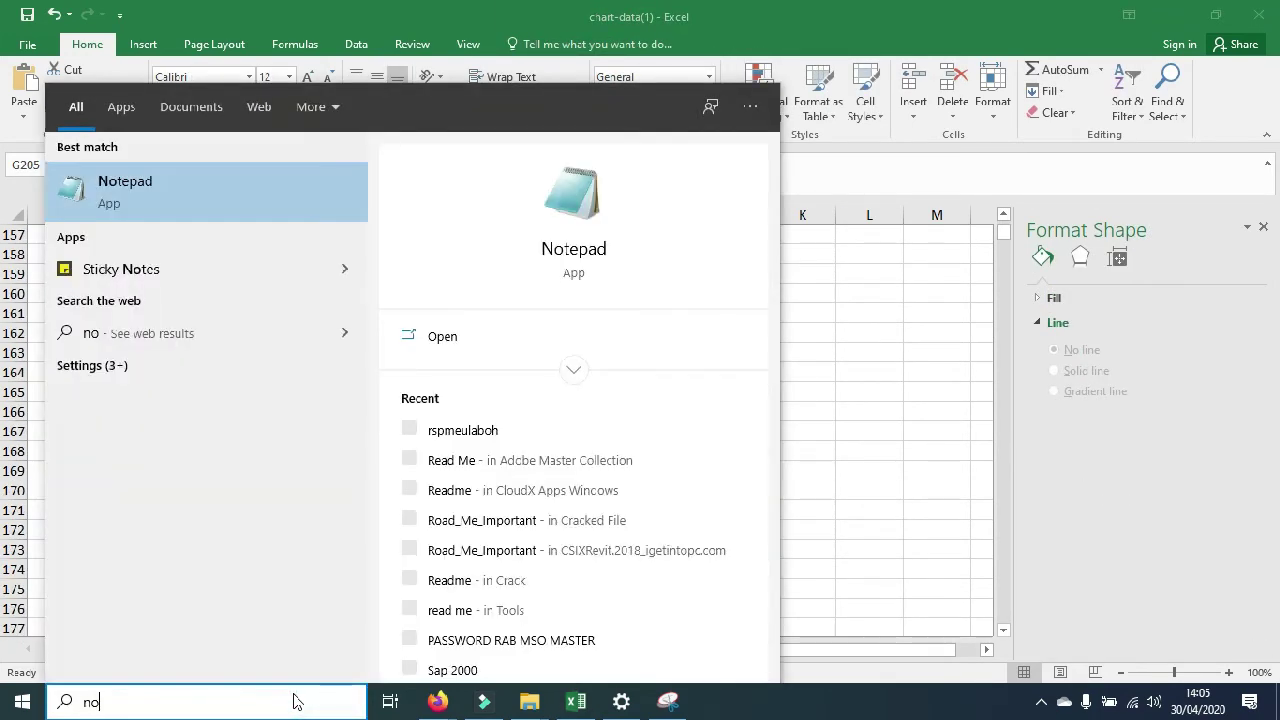
{"action": "left_click", "coordinate": [176, 197]}
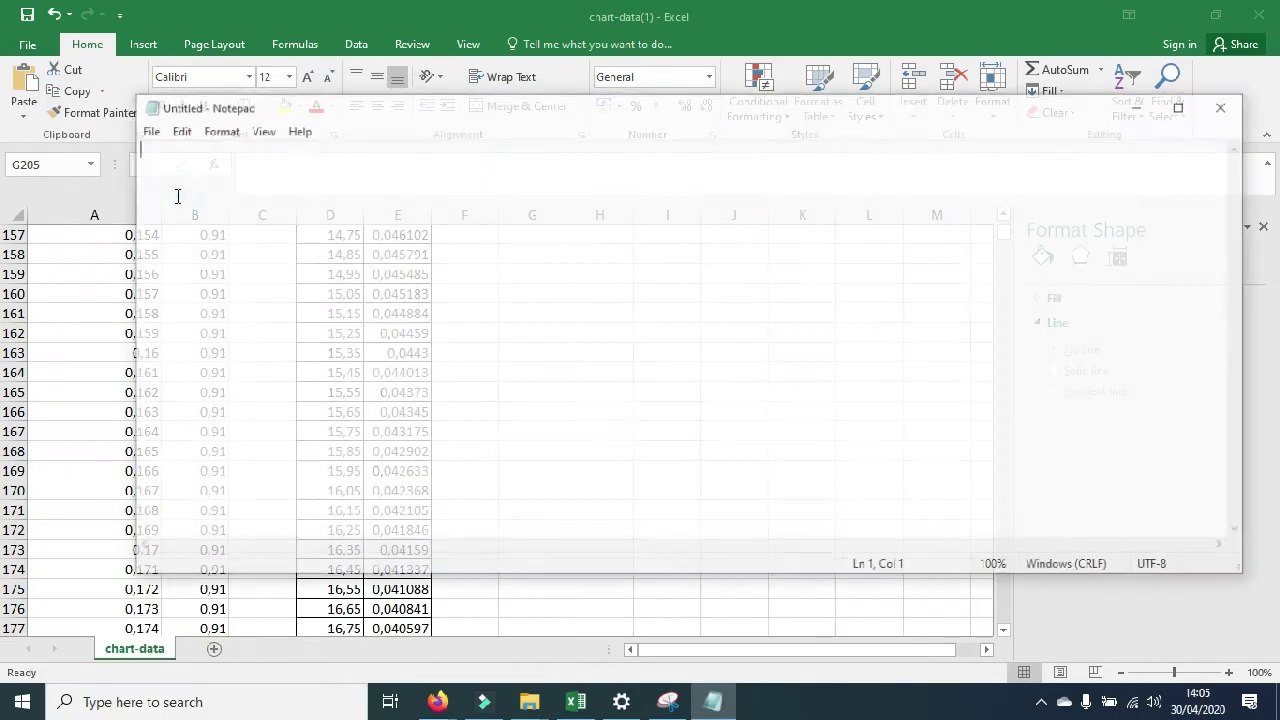
{"action": "left_click", "coordinate": [1141, 105]}
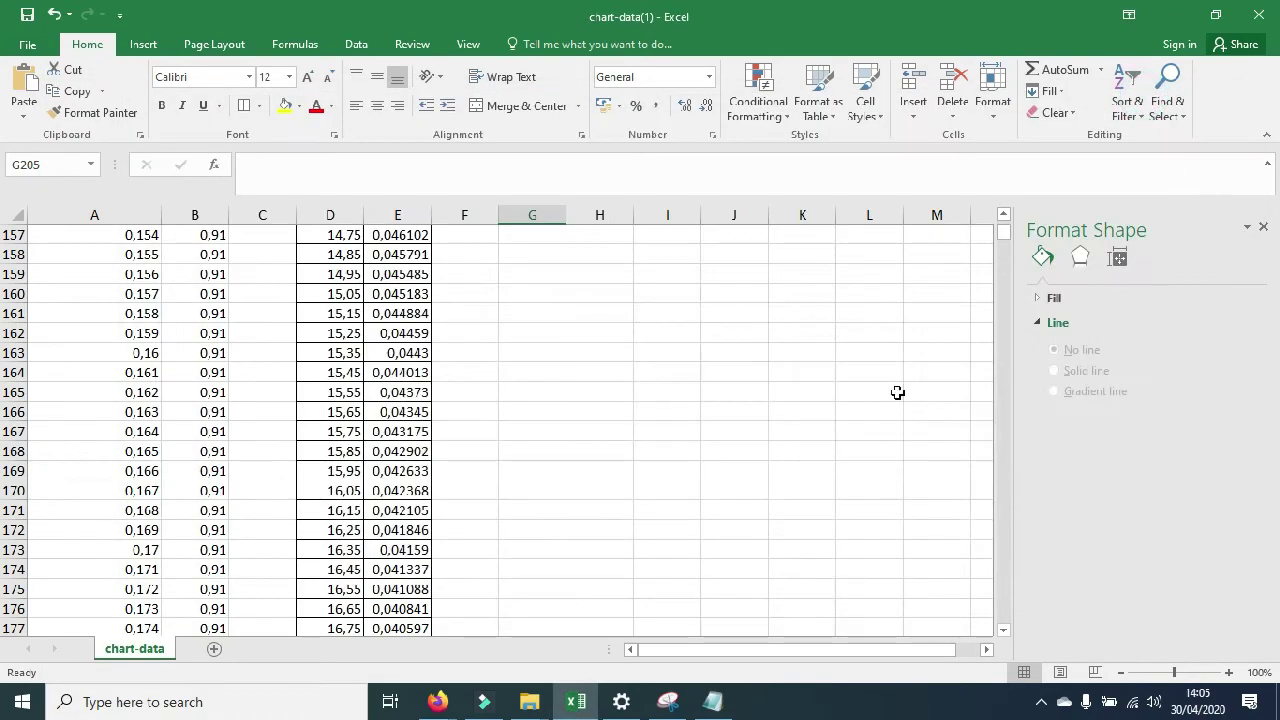
Step: Copy the T and SA values in D9:E210, without their header row
{"action": "scroll", "coordinate": [900, 395], "scroll_direction": "up", "scroll_amount": 4}
{"action": "left_click_drag", "start_coordinate": [1004, 233], "coordinate": [1004, 224]}
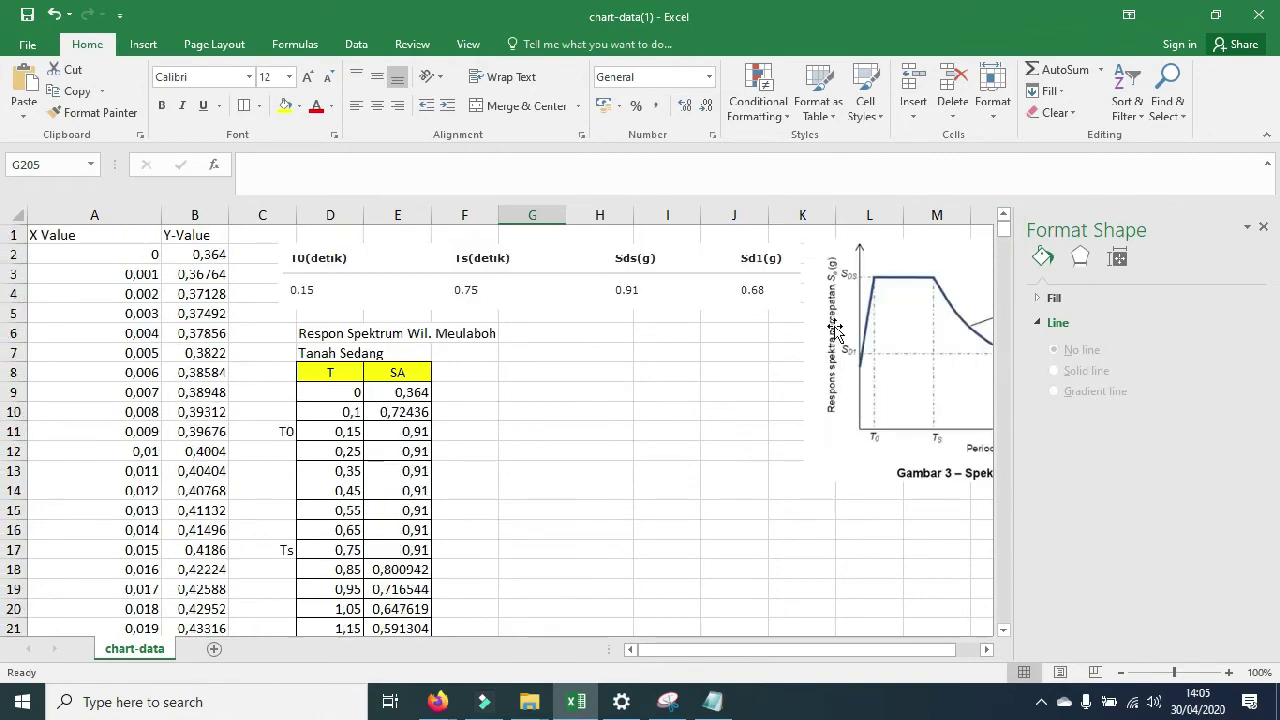
{"action": "left_click_drag", "start_coordinate": [333, 392], "coordinate": [425, 569]}
{"action": "right_click", "coordinate": [392, 280]}
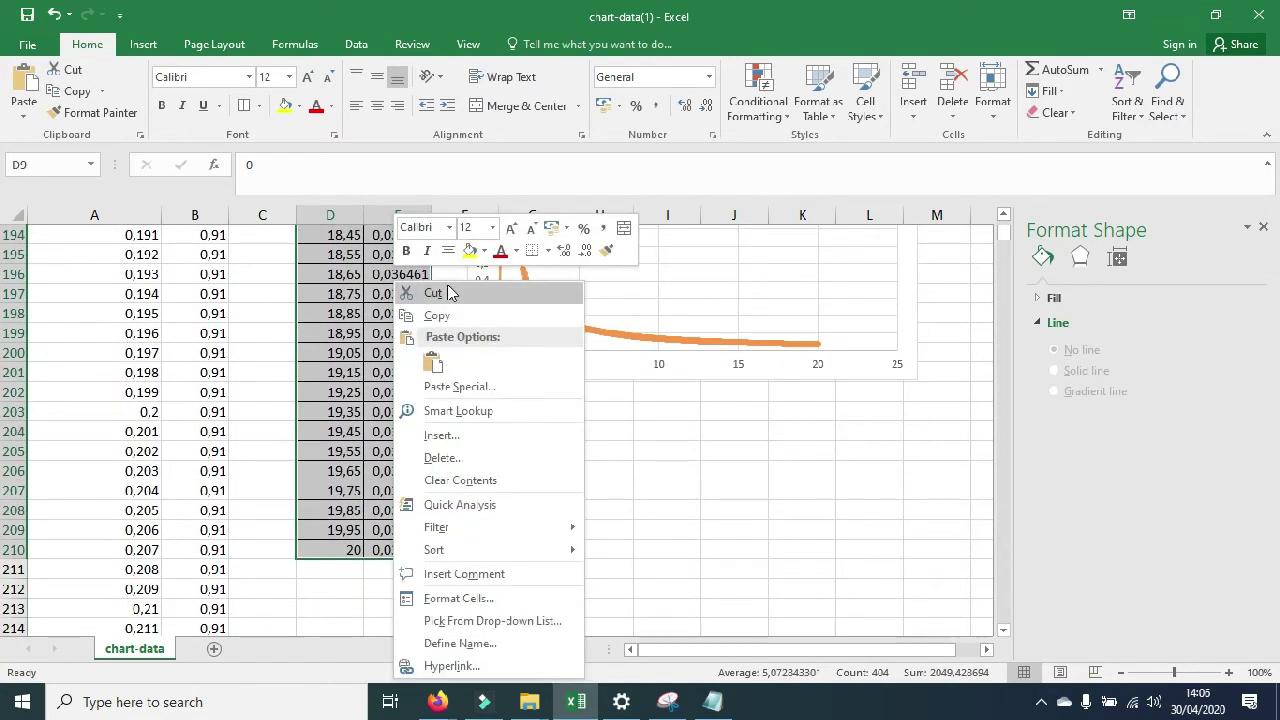
{"action": "left_click", "coordinate": [410, 289]}
{"action": "scroll", "coordinate": [434, 328], "scroll_direction": "up", "scroll_amount": 20}
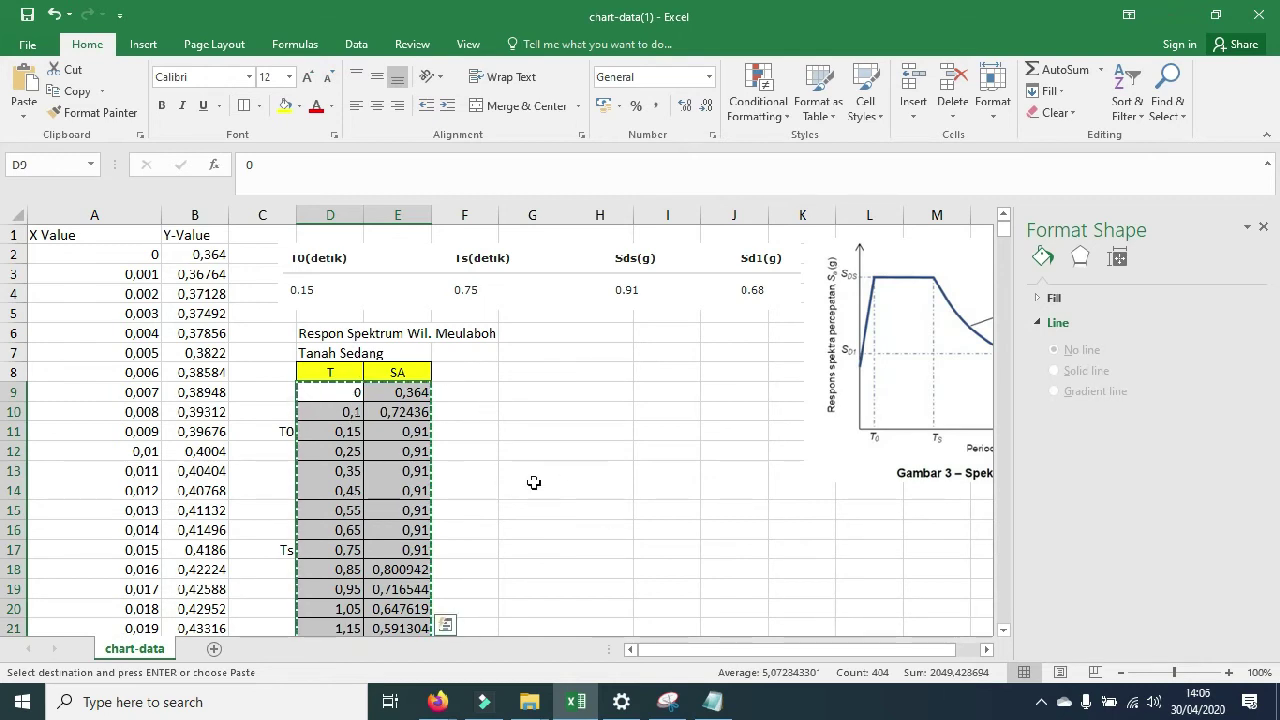
{"action": "left_click", "coordinate": [145, 372]}
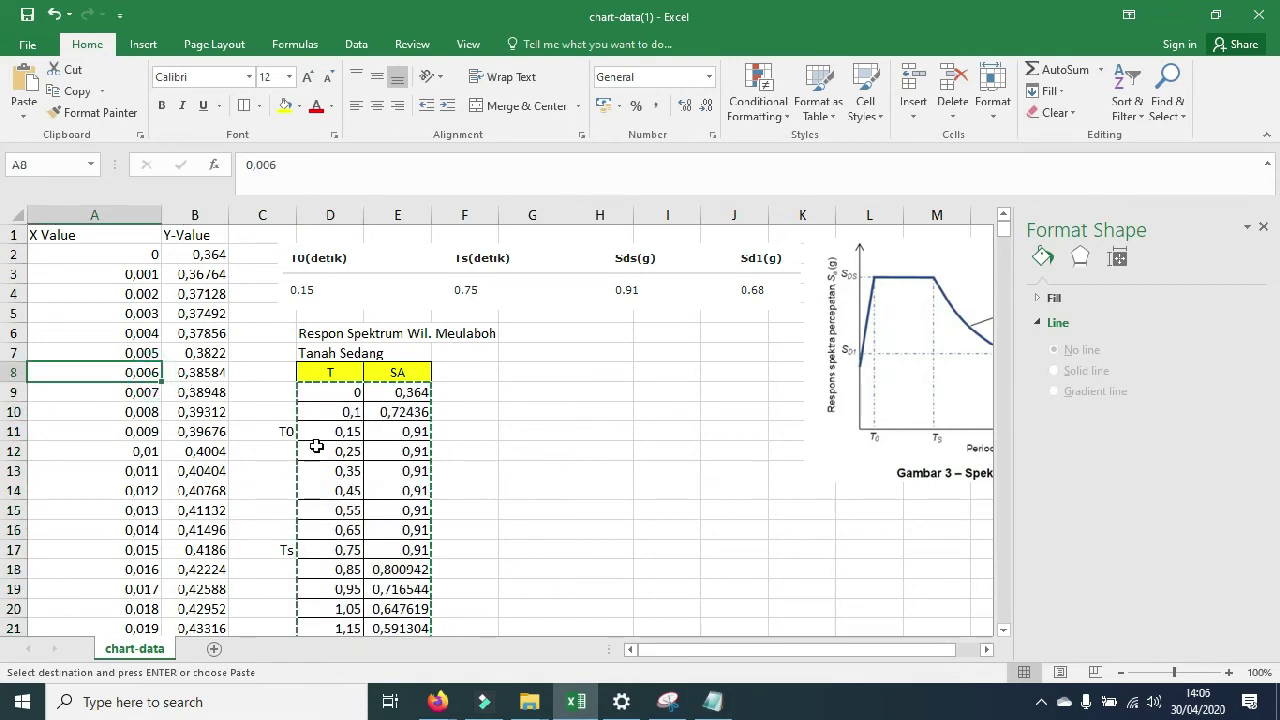
Step: Switch to Notepad and paste the copied T and SA values into the blank document
{"action": "left_click", "coordinate": [713, 701]}
{"action": "left_click", "coordinate": [380, 209]}
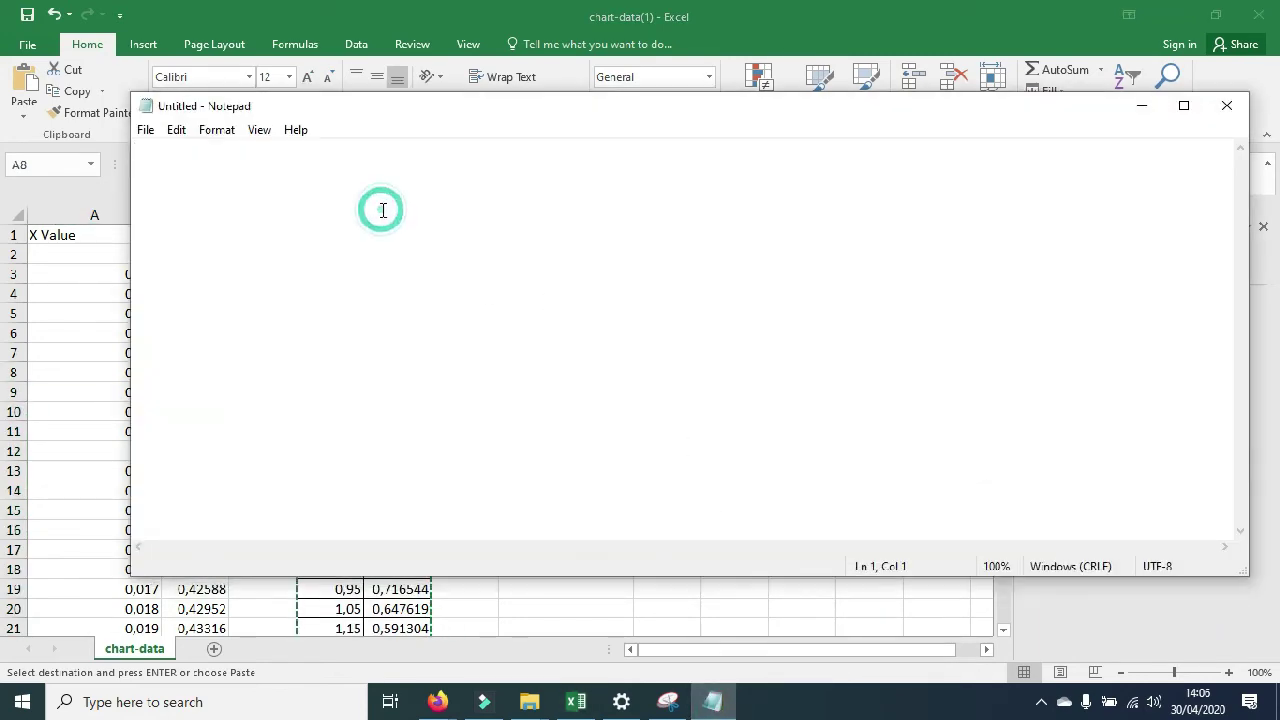
{"action": "key", "text": "ctrl+v"}
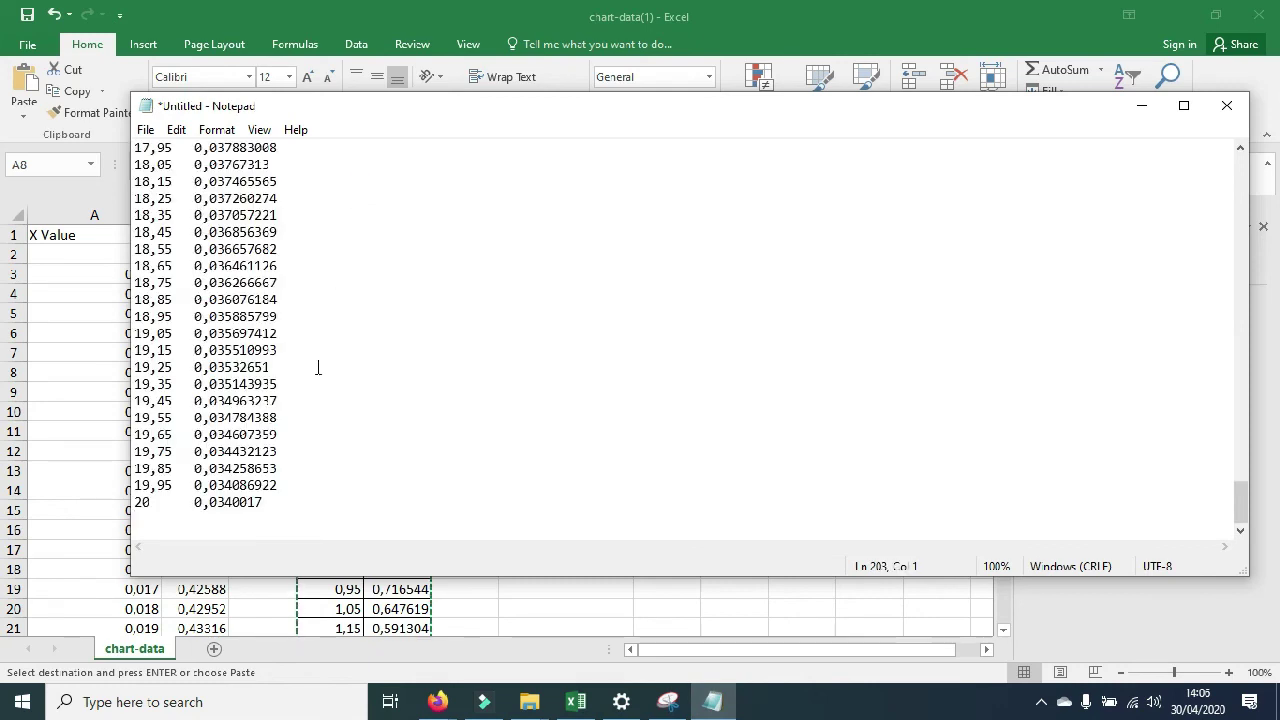
{"action": "scroll", "coordinate": [318, 368], "scroll_direction": "up", "scroll_amount": 11}
{"action": "left_click_drag", "start_coordinate": [1240, 432], "coordinate": [1220, 145]}
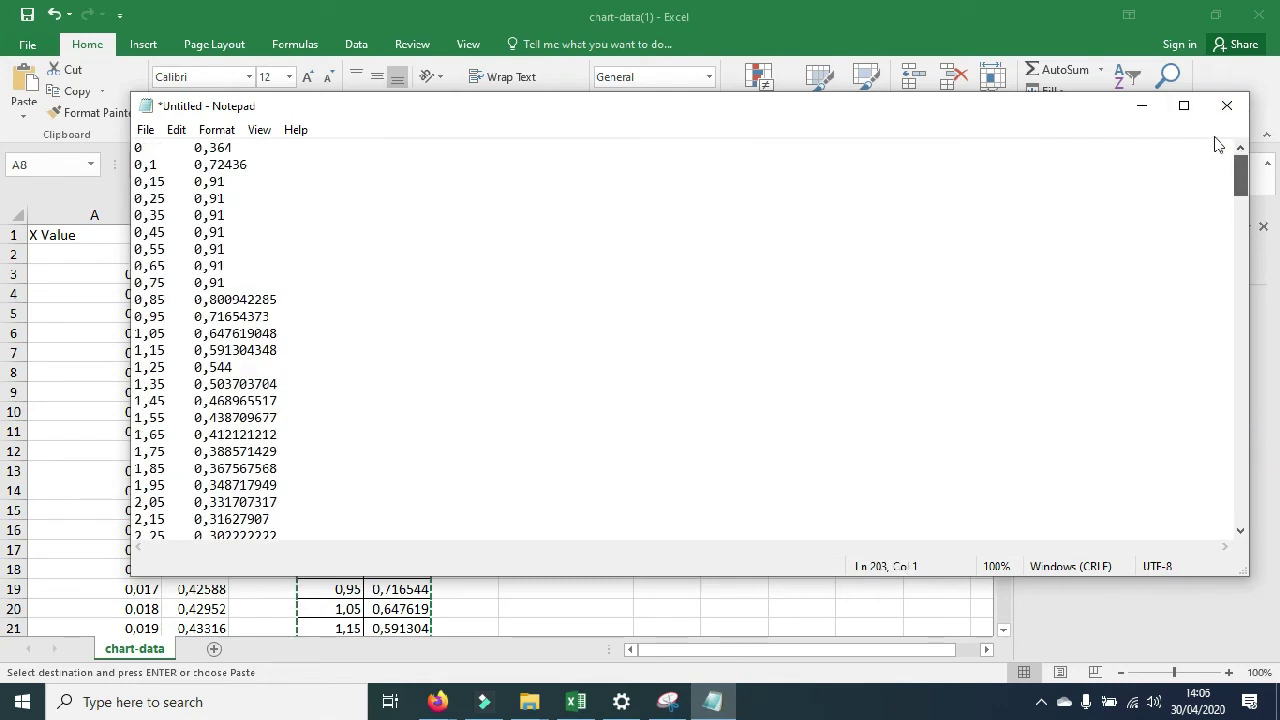
Step: Save the text document to the Desktop as "RSPmeulaboh tanah sedang" and close Notepad
{"action": "left_click", "coordinate": [147, 131]}
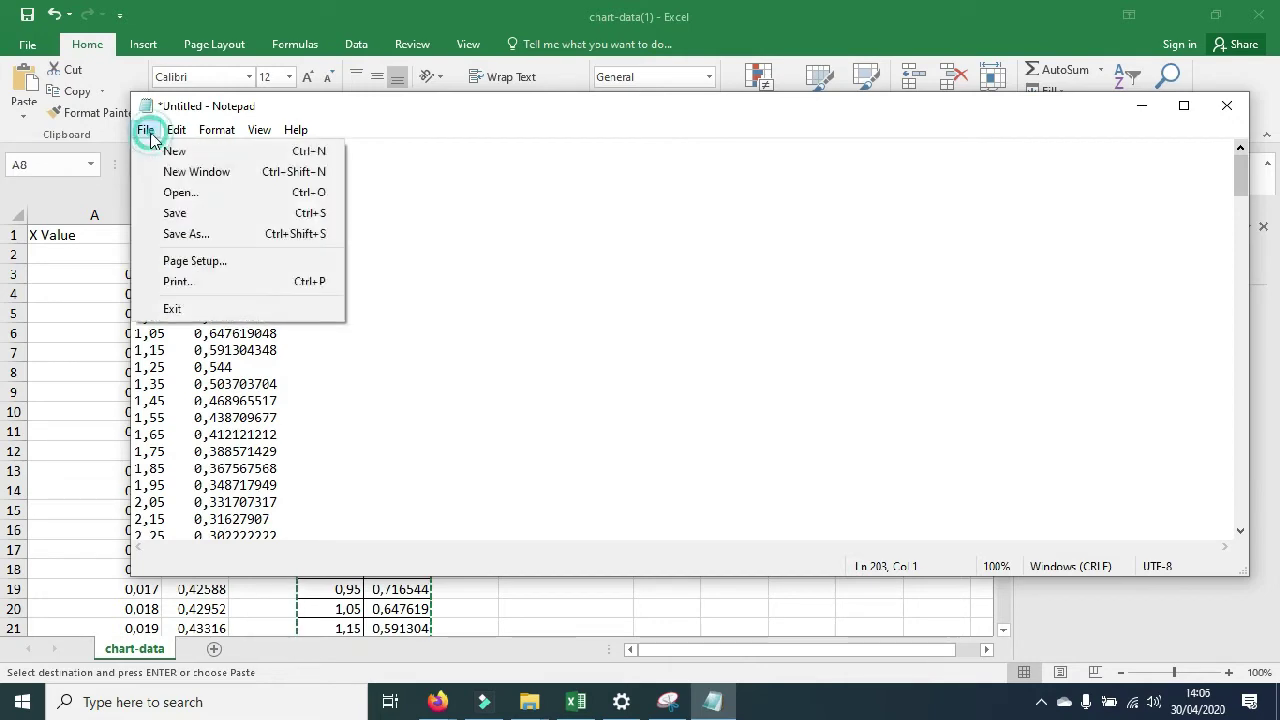
{"action": "left_click", "coordinate": [186, 234]}
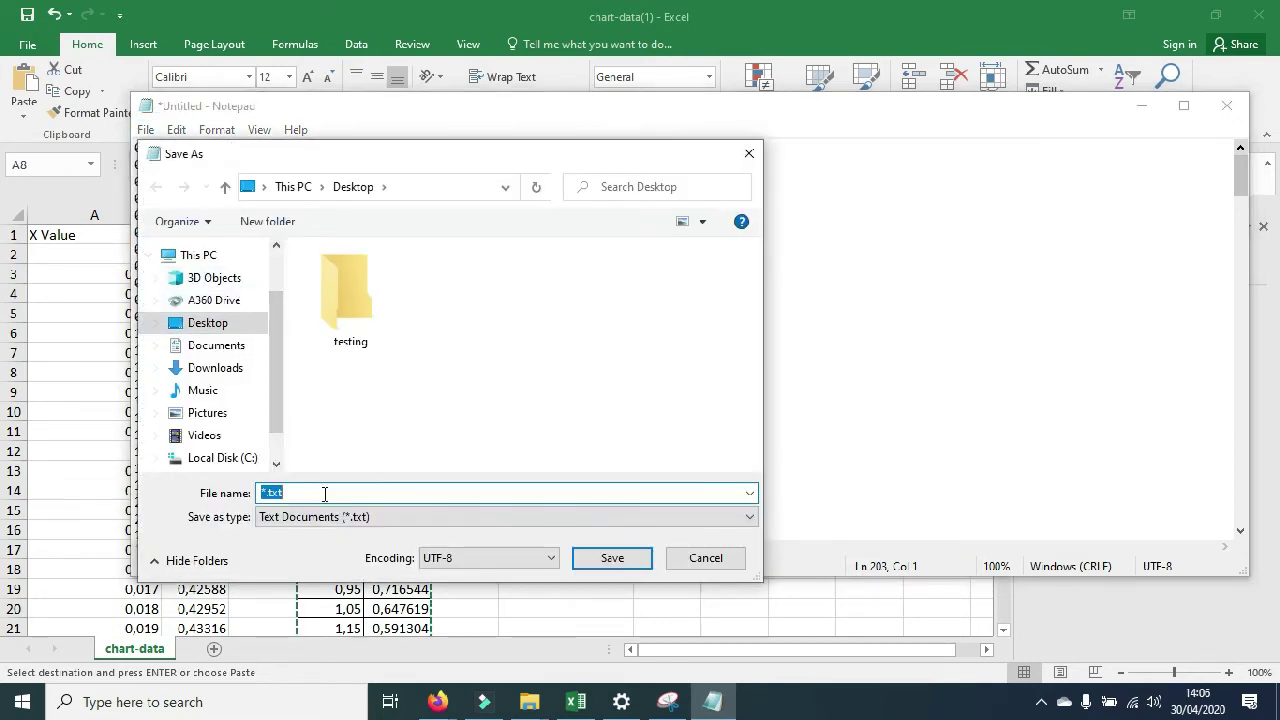
{"action": "type", "text": "Res"}
{"action": "key", "text": "BackSpace"}
{"action": "type", "text": "h tanah sedang"}
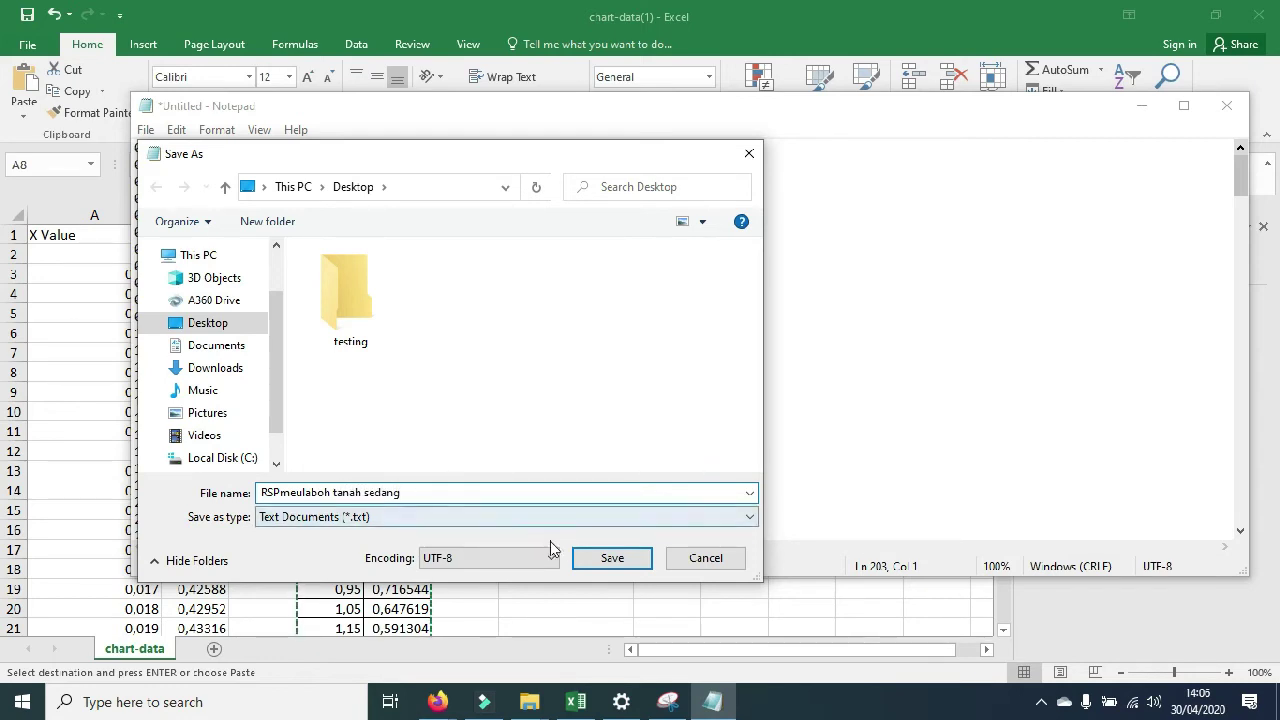
{"action": "left_click", "coordinate": [610, 558]}
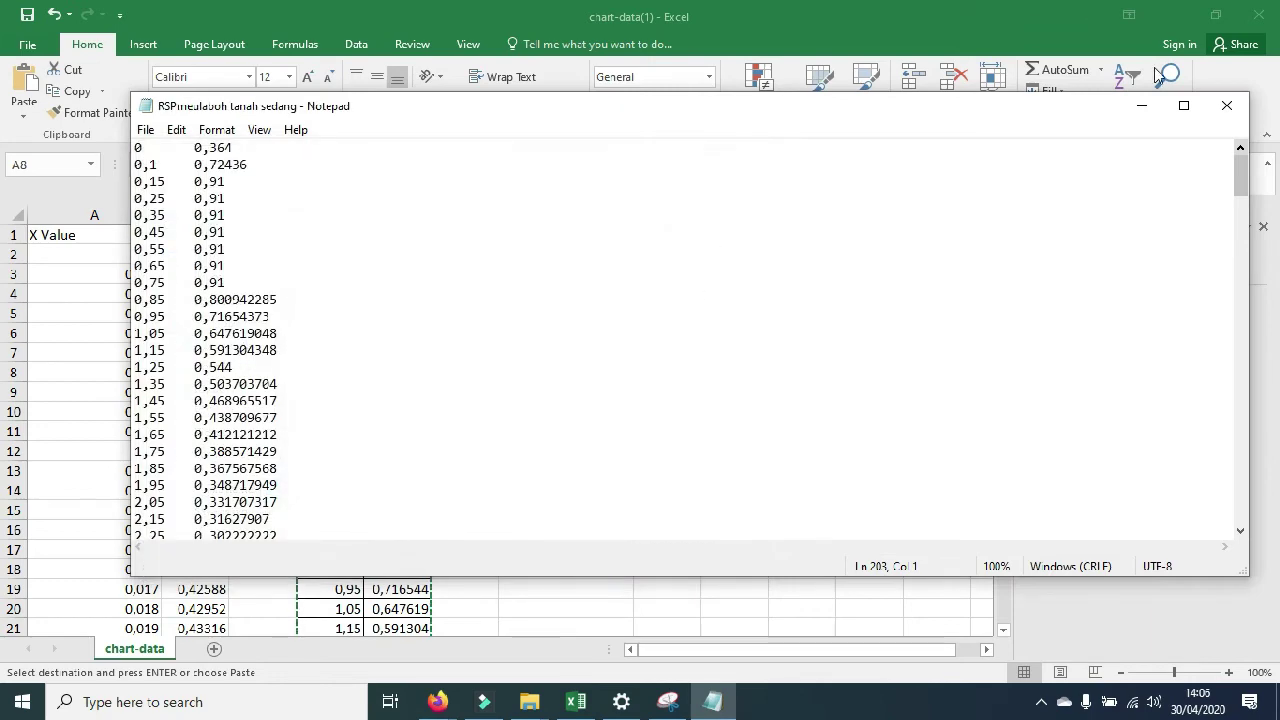
{"action": "left_click", "coordinate": [1226, 105]}
Step: Start SAP2000 22 and maximize its window
{"action": "left_click", "coordinate": [256, 706]}
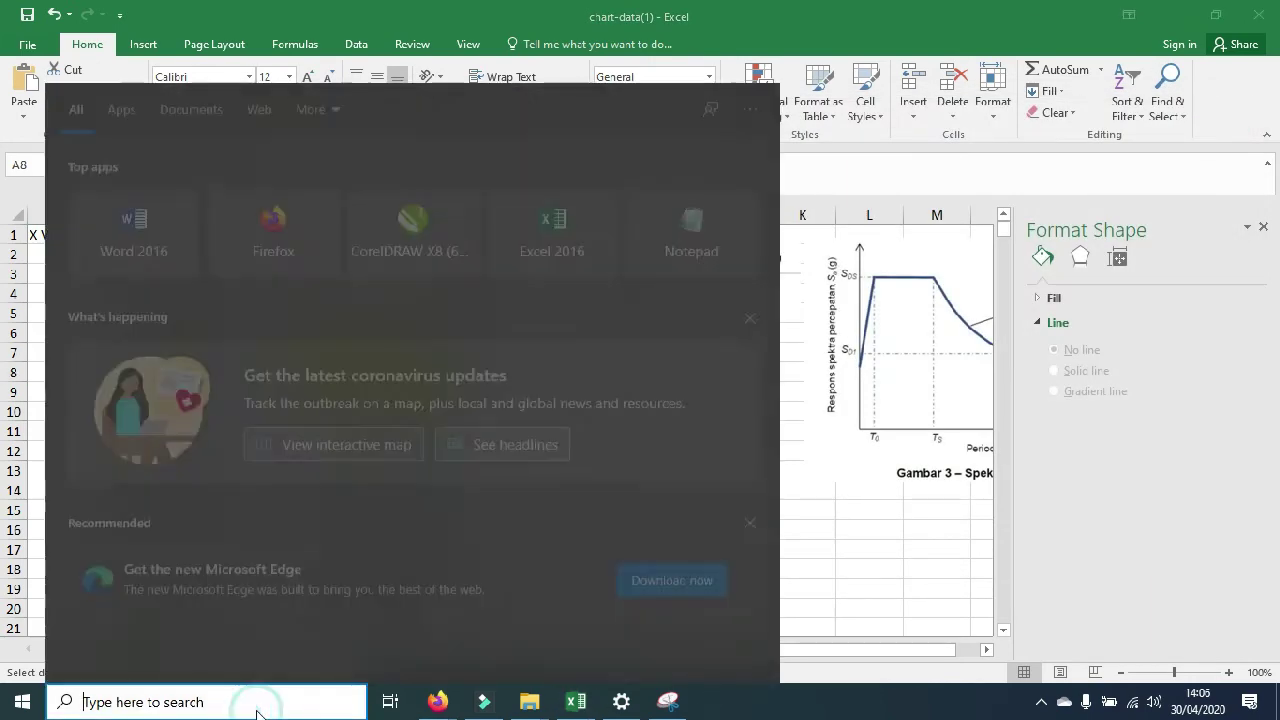
{"action": "type", "text": "sap"}
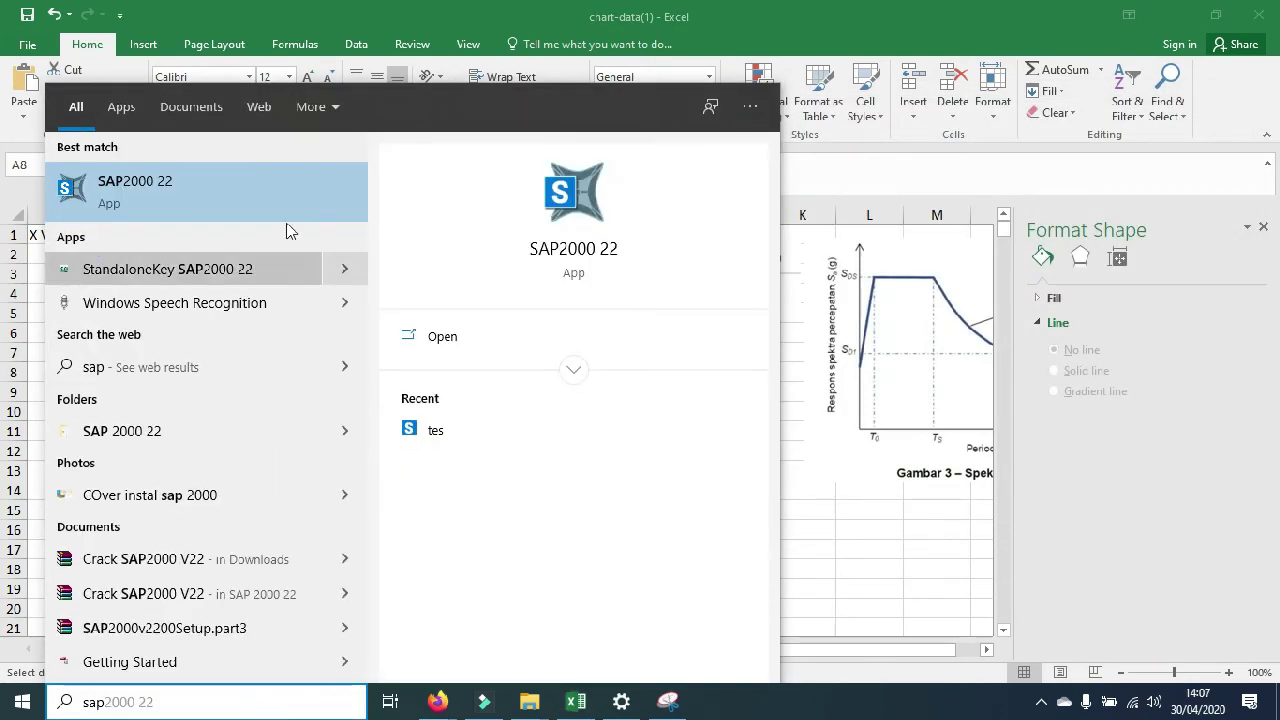
{"action": "left_click", "coordinate": [260, 182]}
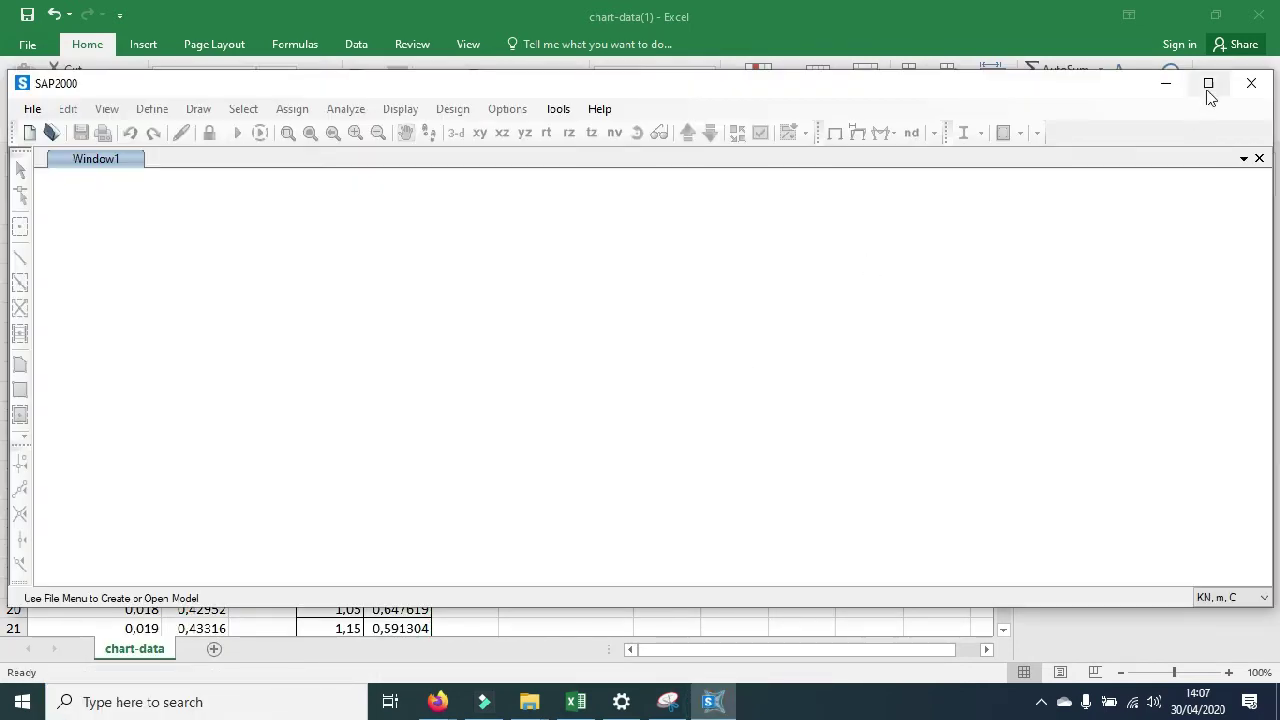
{"action": "left_click", "coordinate": [1208, 85]}
Step: Create a new model from the 3D Frames template with the default settings in KN, m, C units
{"action": "left_click", "coordinate": [24, 32]}
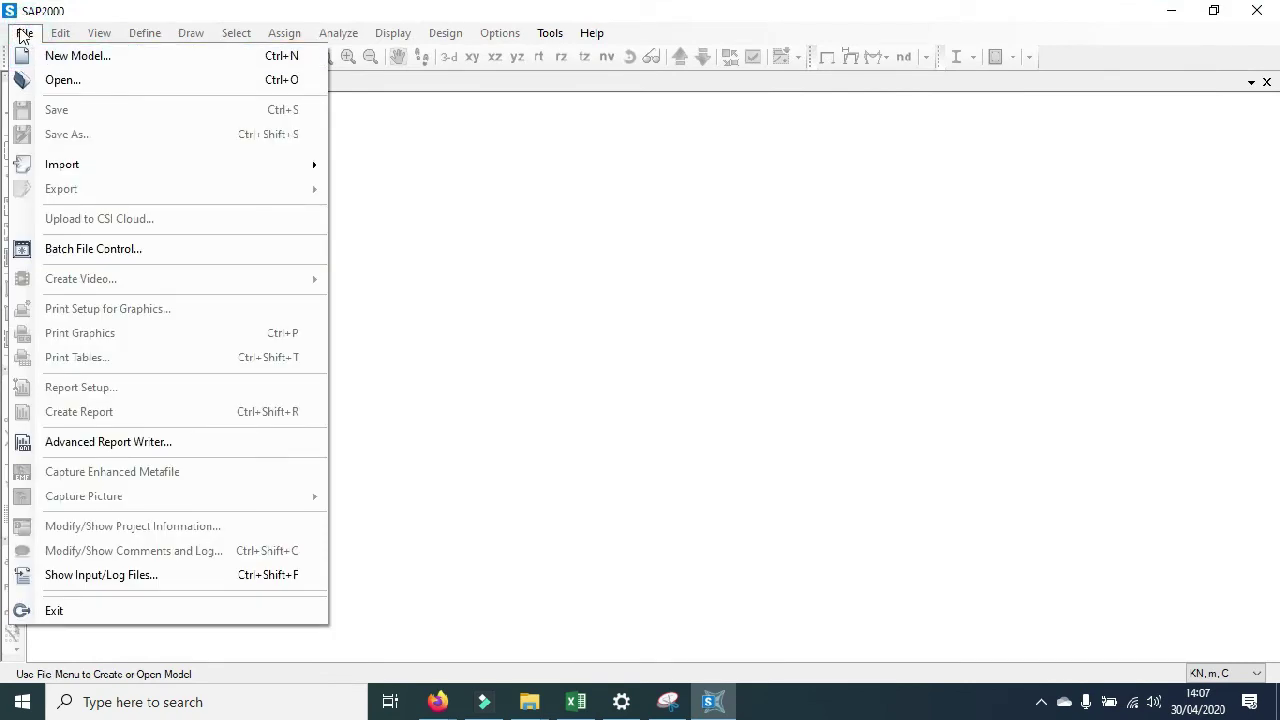
{"action": "left_click", "coordinate": [60, 55]}
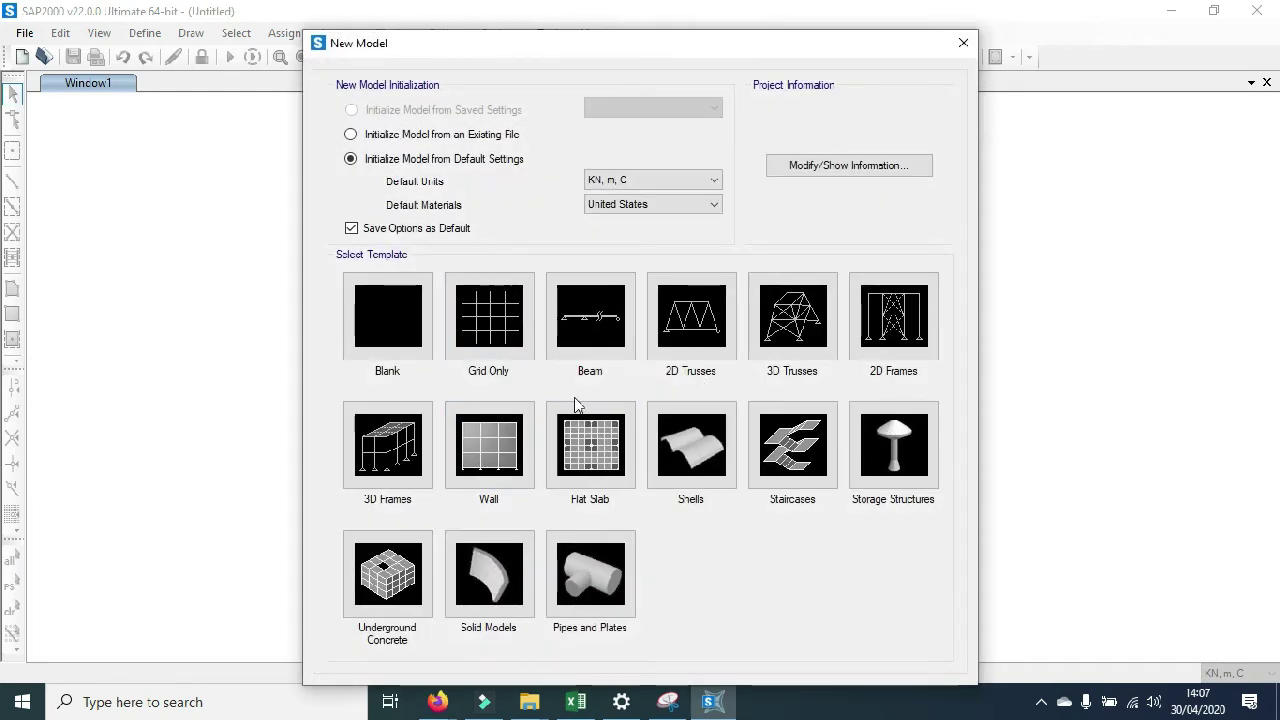
{"action": "left_click", "coordinate": [391, 440]}
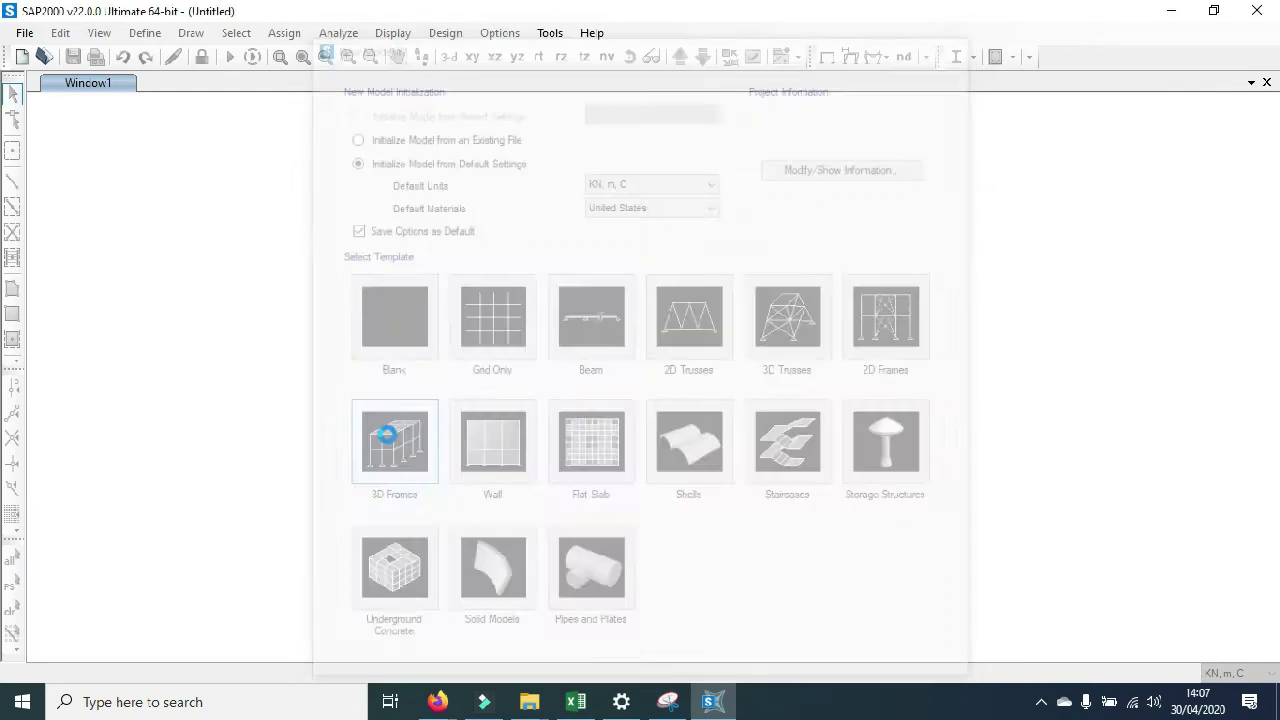
{"action": "left_click", "coordinate": [591, 499]}
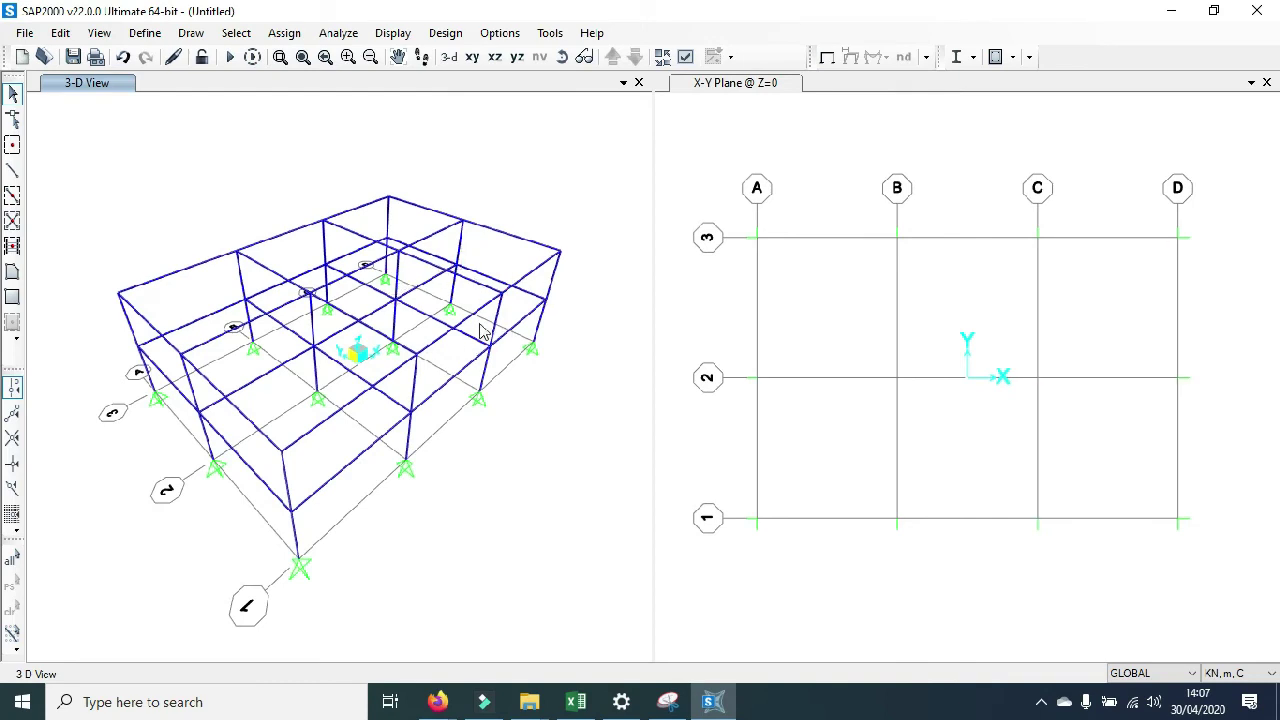
Step: Start adding a new response spectrum function of the From File type
{"action": "left_click", "coordinate": [146, 34]}
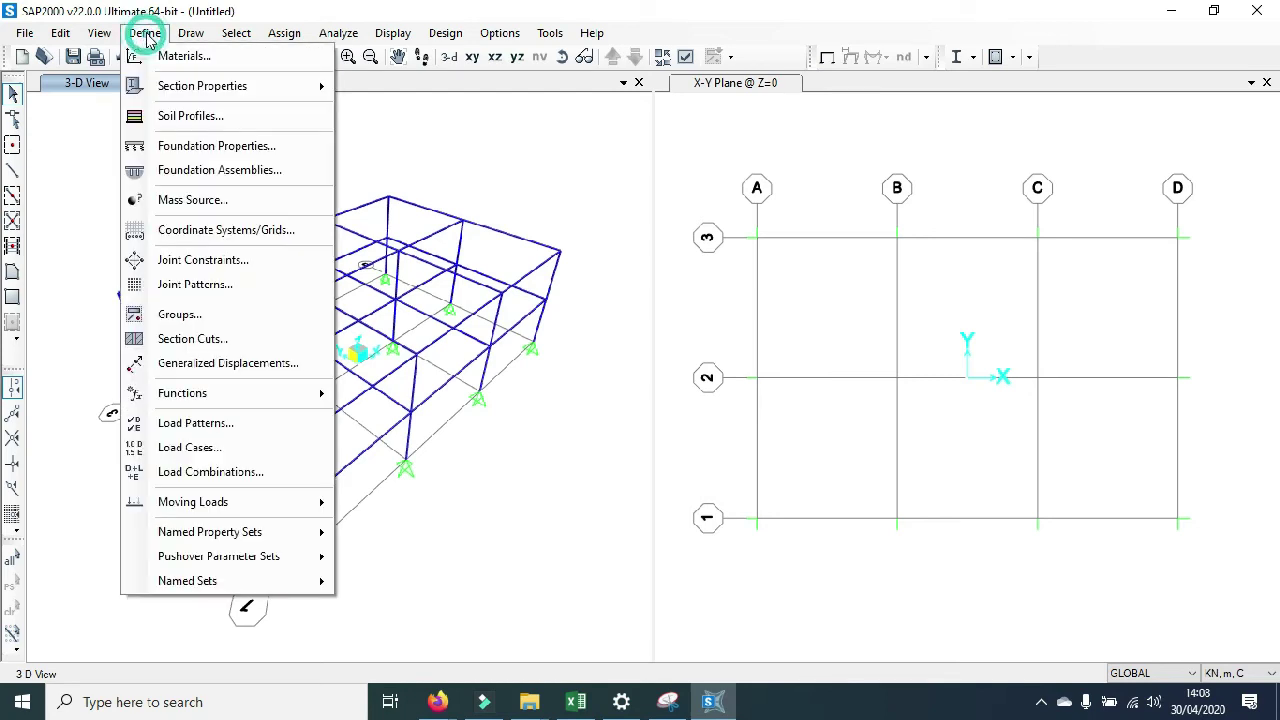
{"action": "mouse_move", "coordinate": [272, 398]}
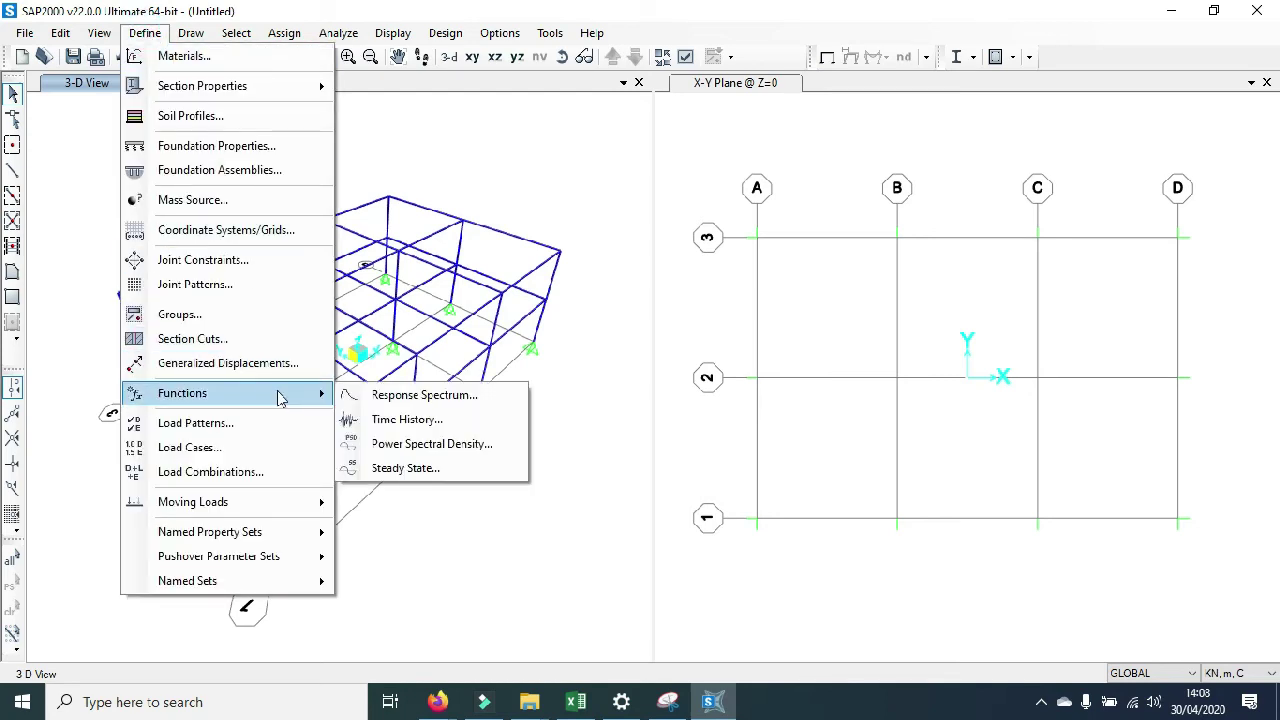
{"action": "left_click", "coordinate": [390, 400]}
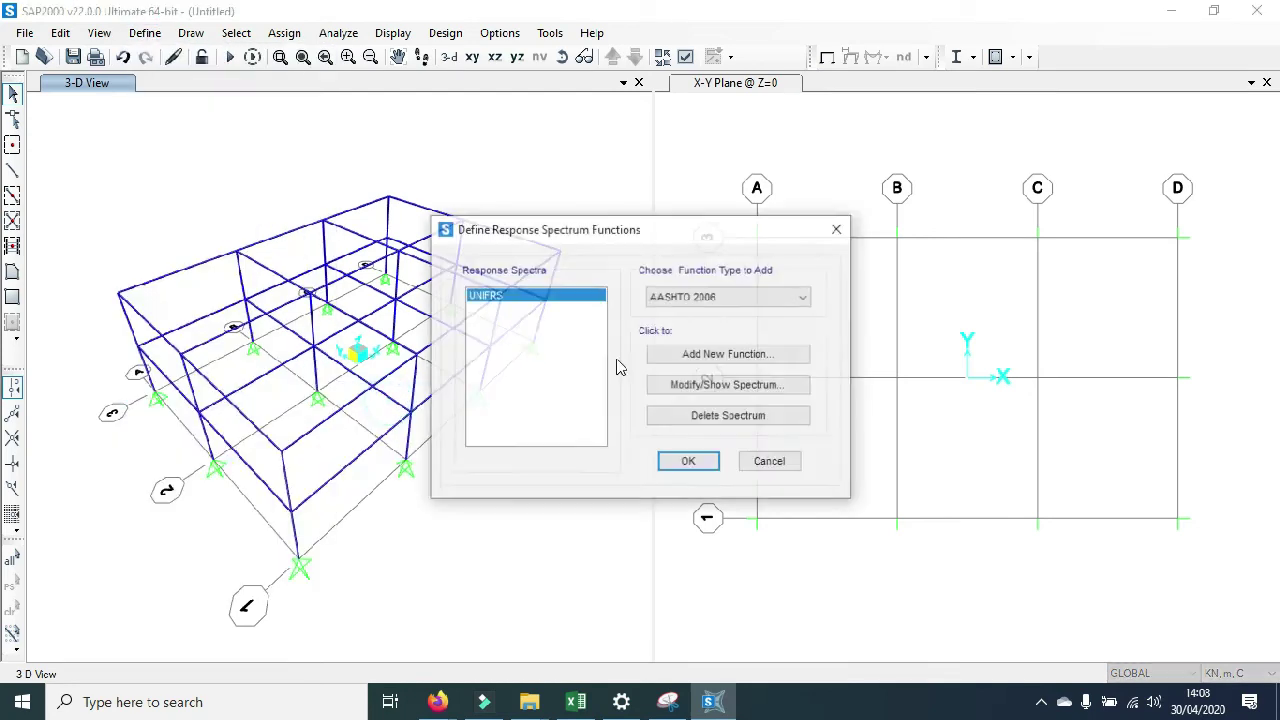
{"action": "left_click", "coordinate": [712, 297]}
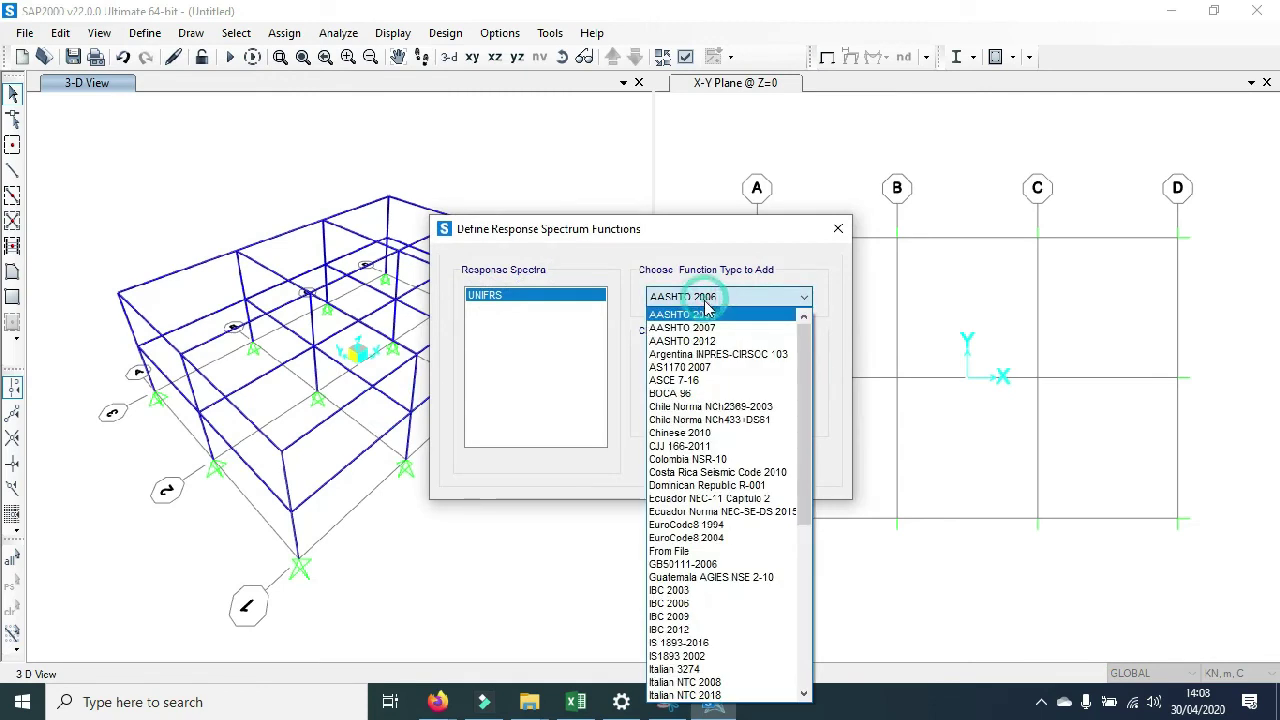
{"action": "left_click", "coordinate": [720, 551]}
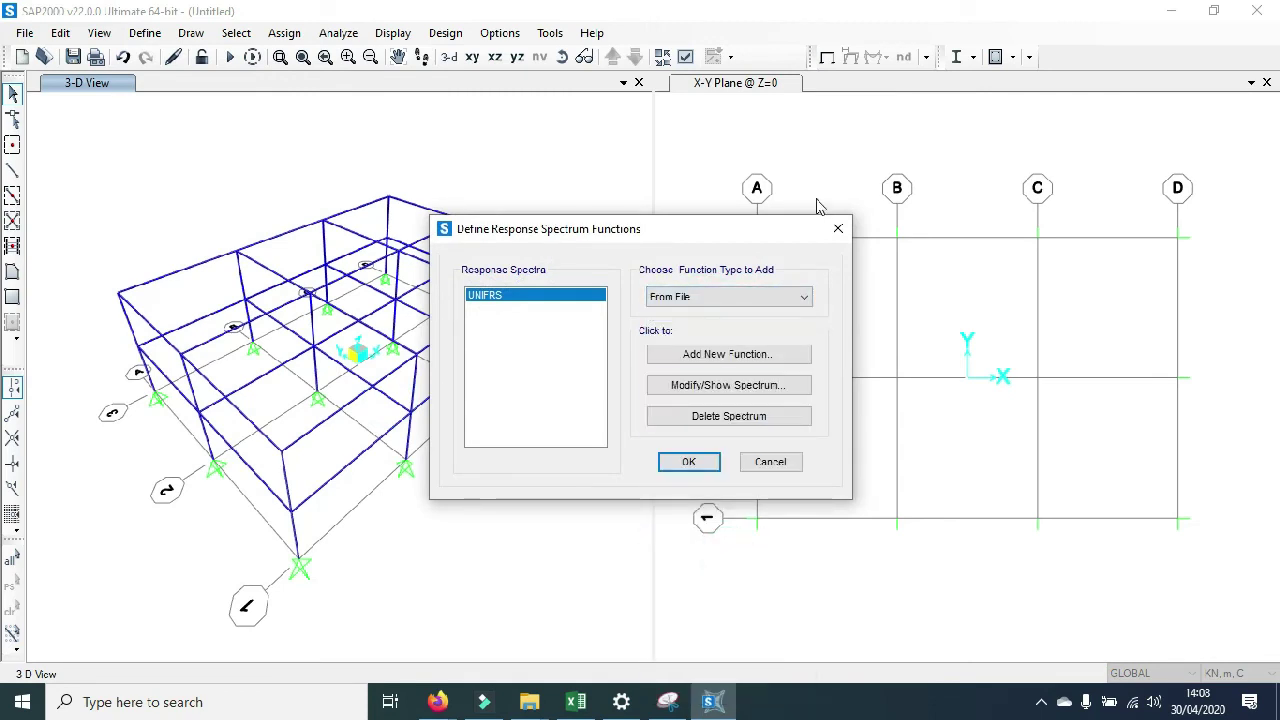
{"action": "left_click", "coordinate": [752, 362]}
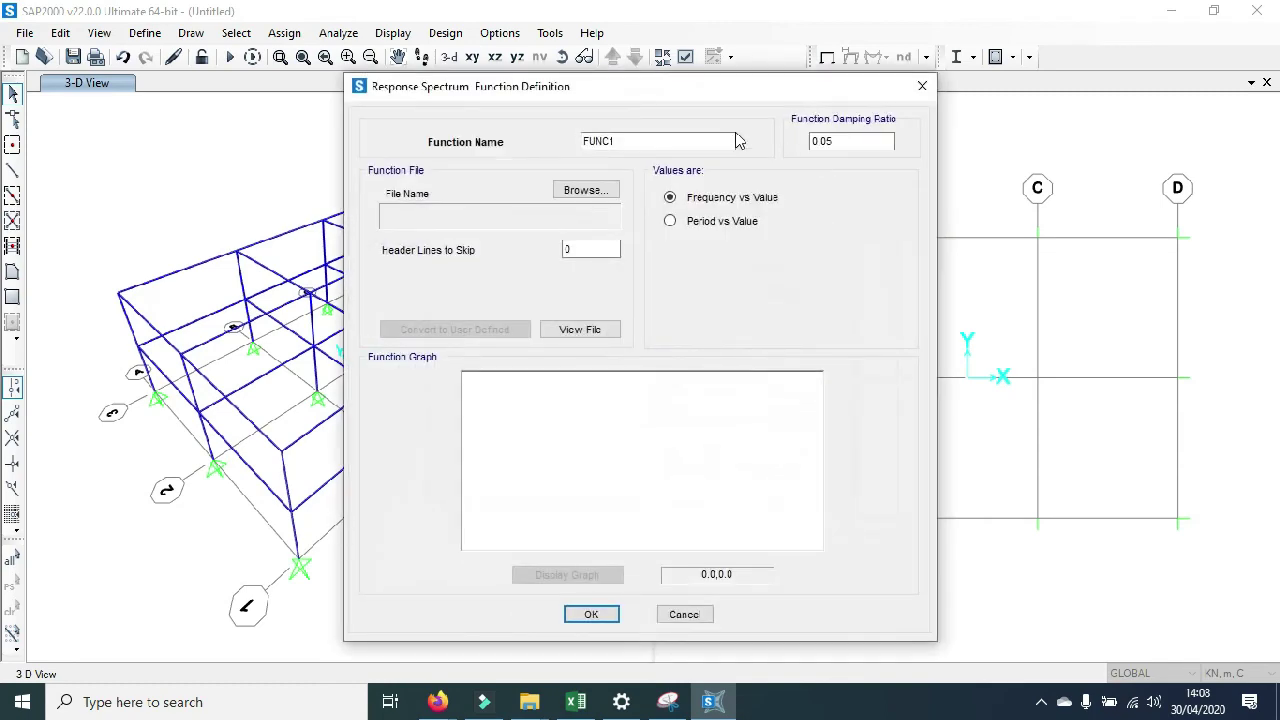
Step: Load the Desktop file "RSPmeulaboh tanah sedang" as the data file of the response spectrum function
{"action": "left_click", "coordinate": [605, 193]}
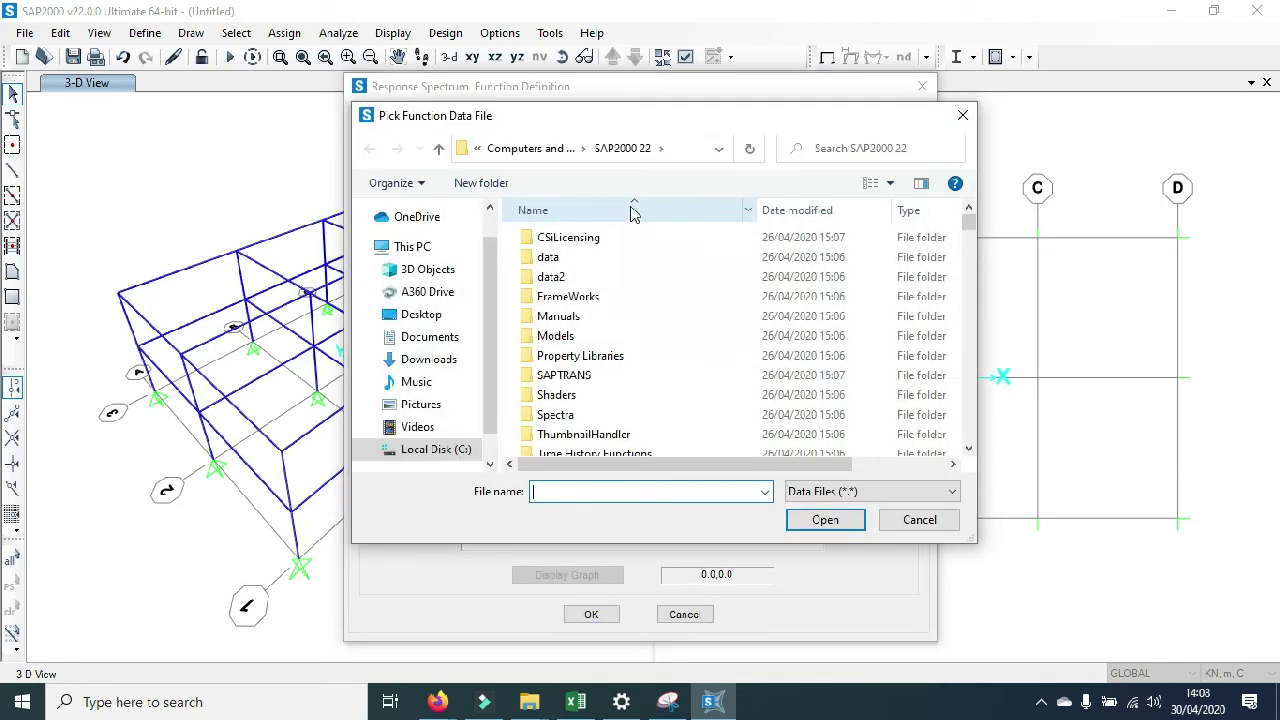
{"action": "left_click", "coordinate": [430, 315]}
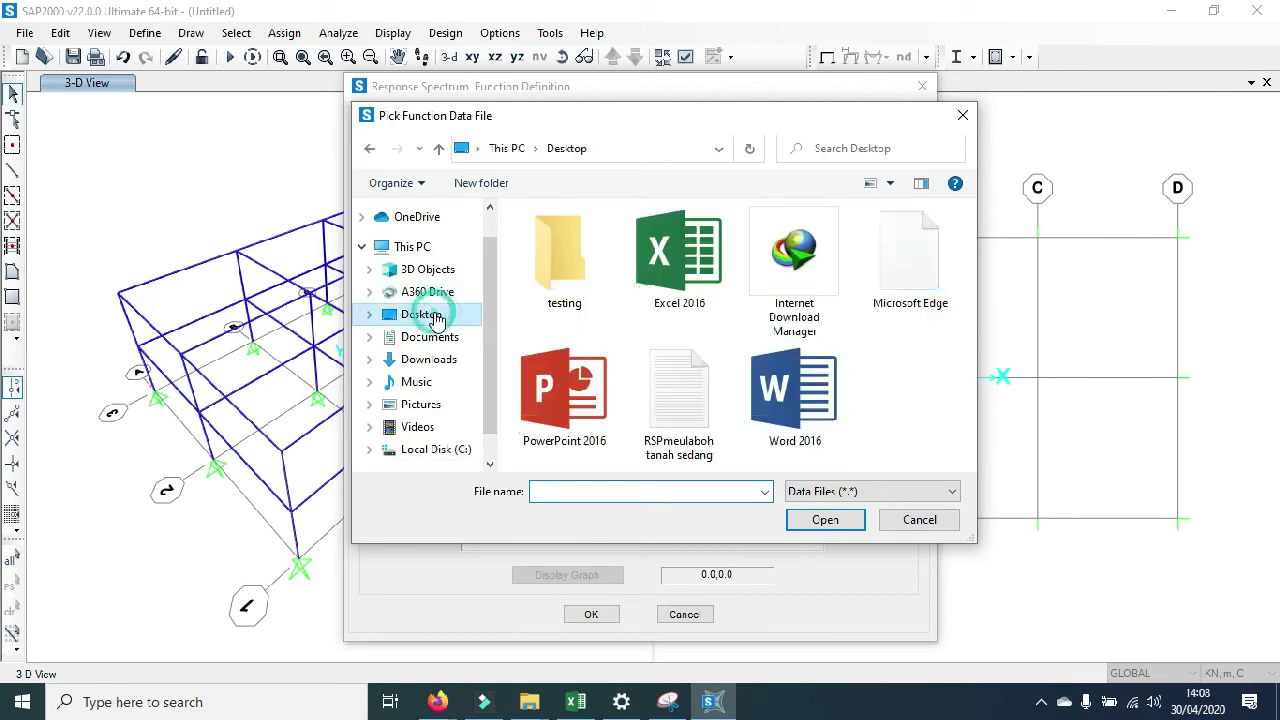
{"action": "left_click", "coordinate": [687, 408]}
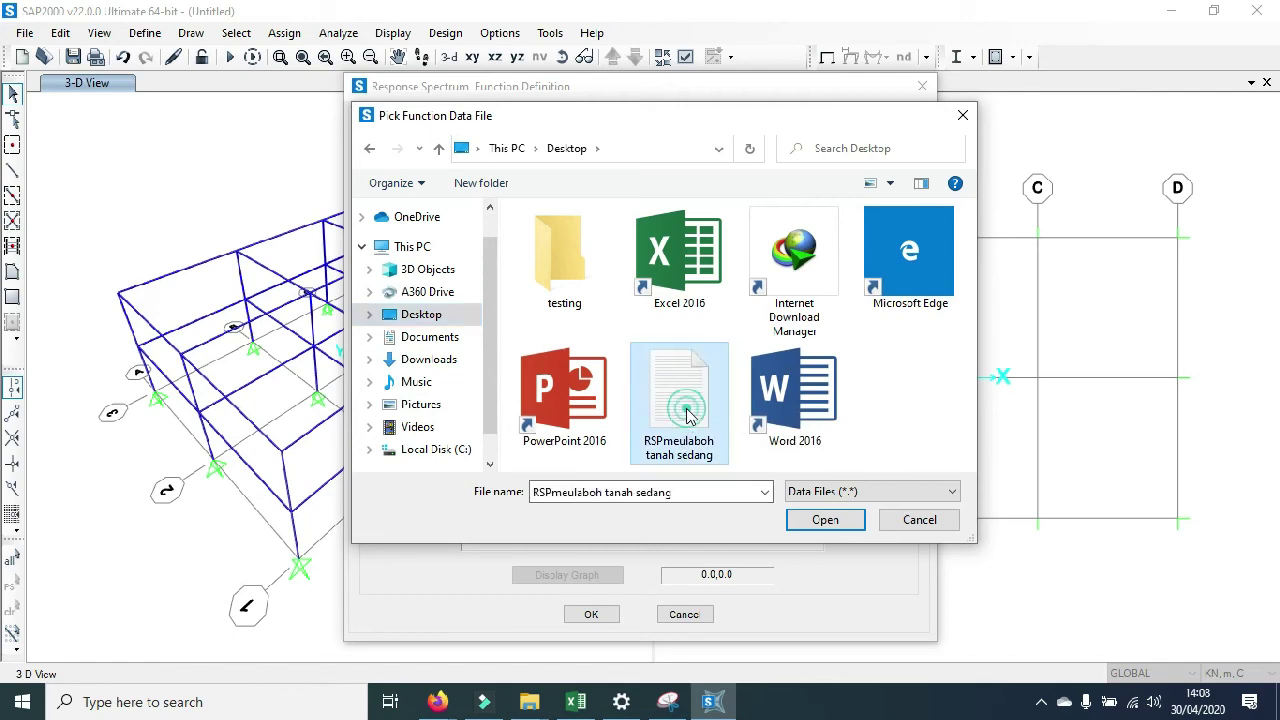
{"action": "left_click", "coordinate": [845, 522]}
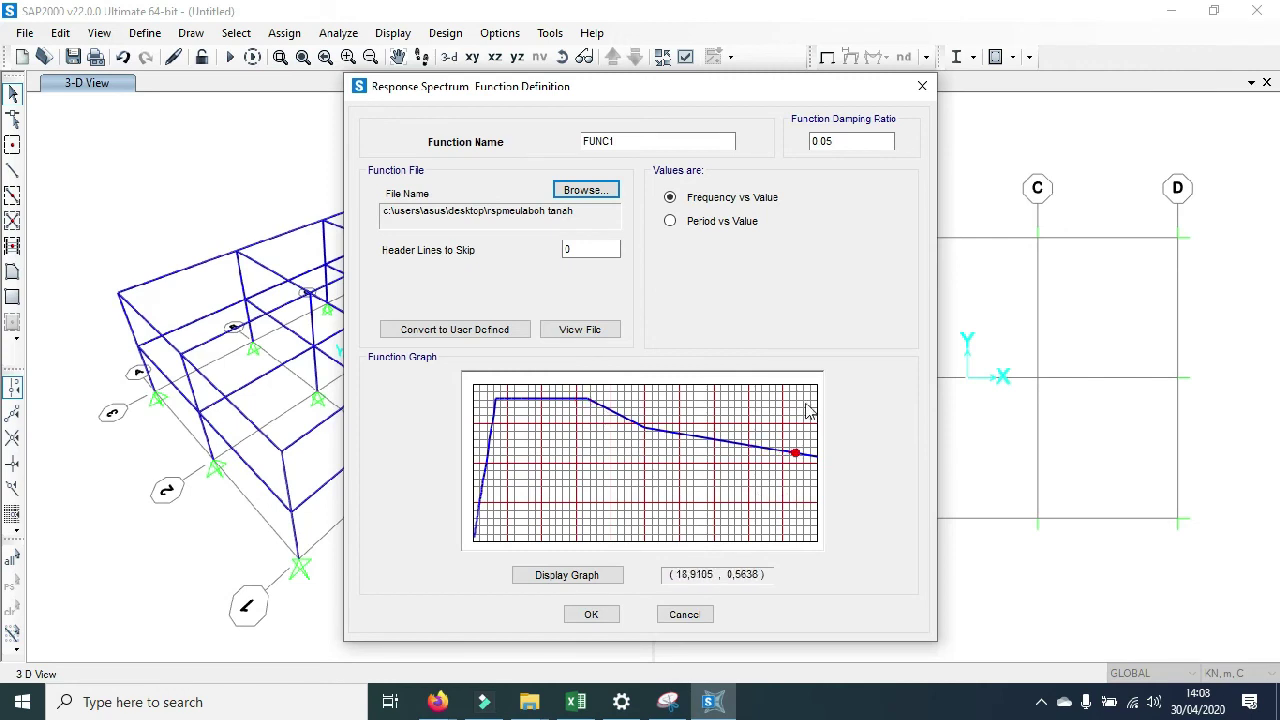
Step: Set the function values to Period vs Value, redisplay the graph, and convert the function to user defined
{"action": "left_click", "coordinate": [672, 228]}
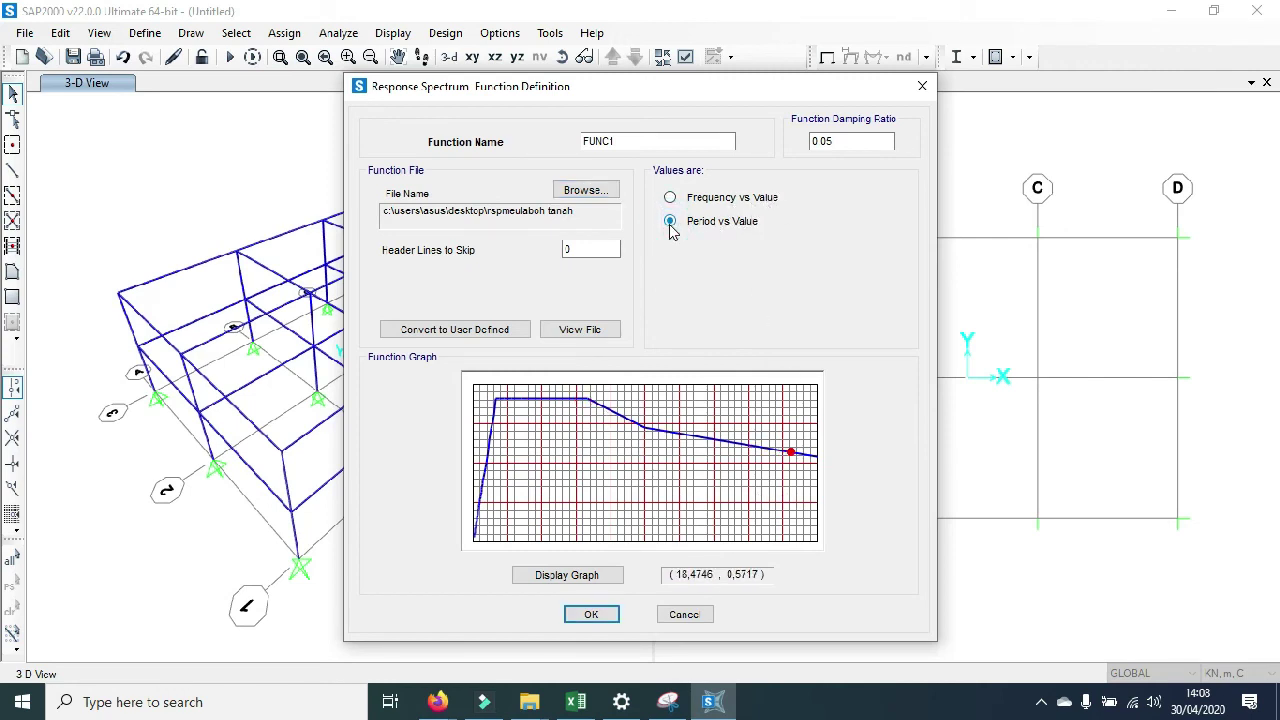
{"action": "left_click", "coordinate": [600, 576]}
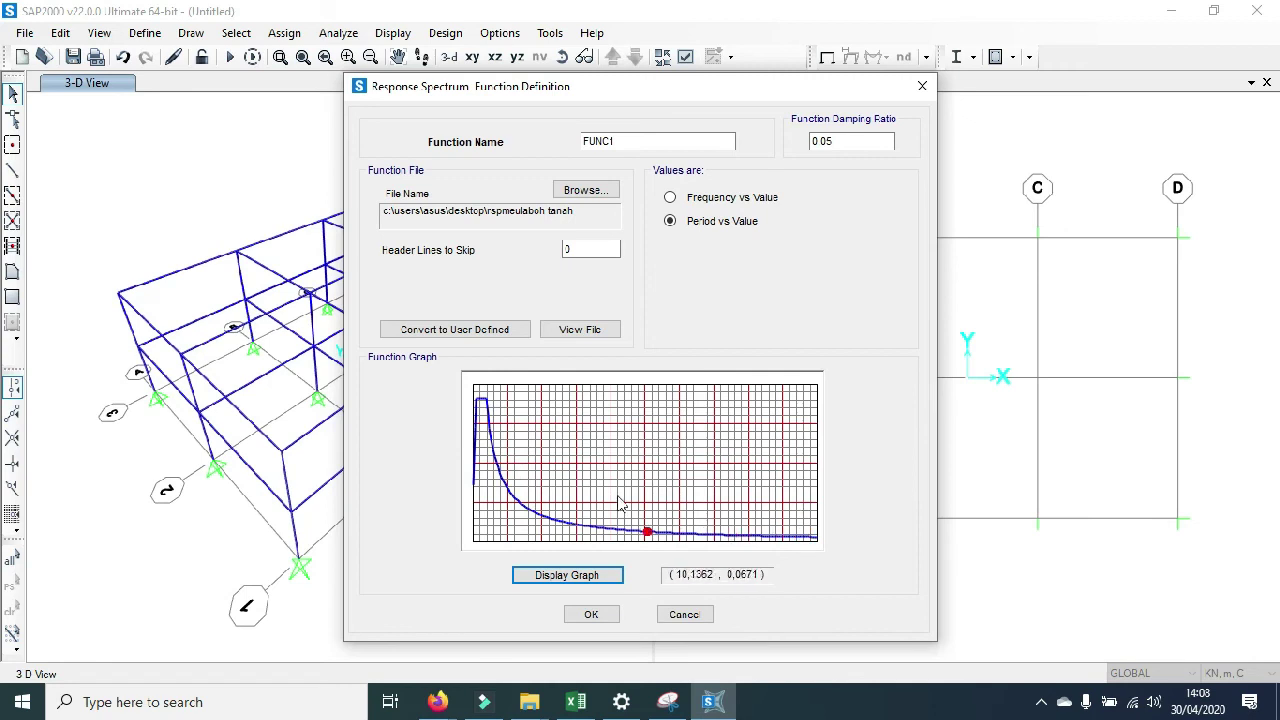
{"action": "left_click", "coordinate": [477, 330]}
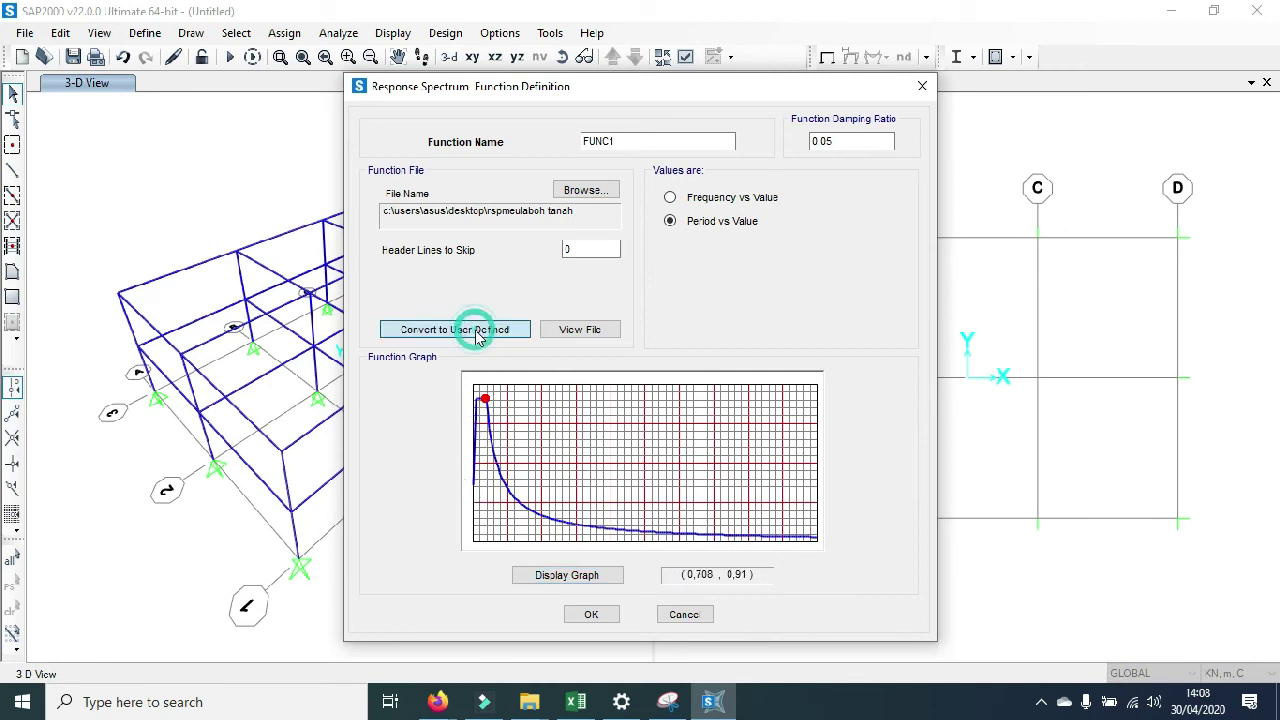
Step: Convert the file-based response spectrum function to user defined and review its period and acceleration values
{"action": "left_click", "coordinate": [477, 330]}
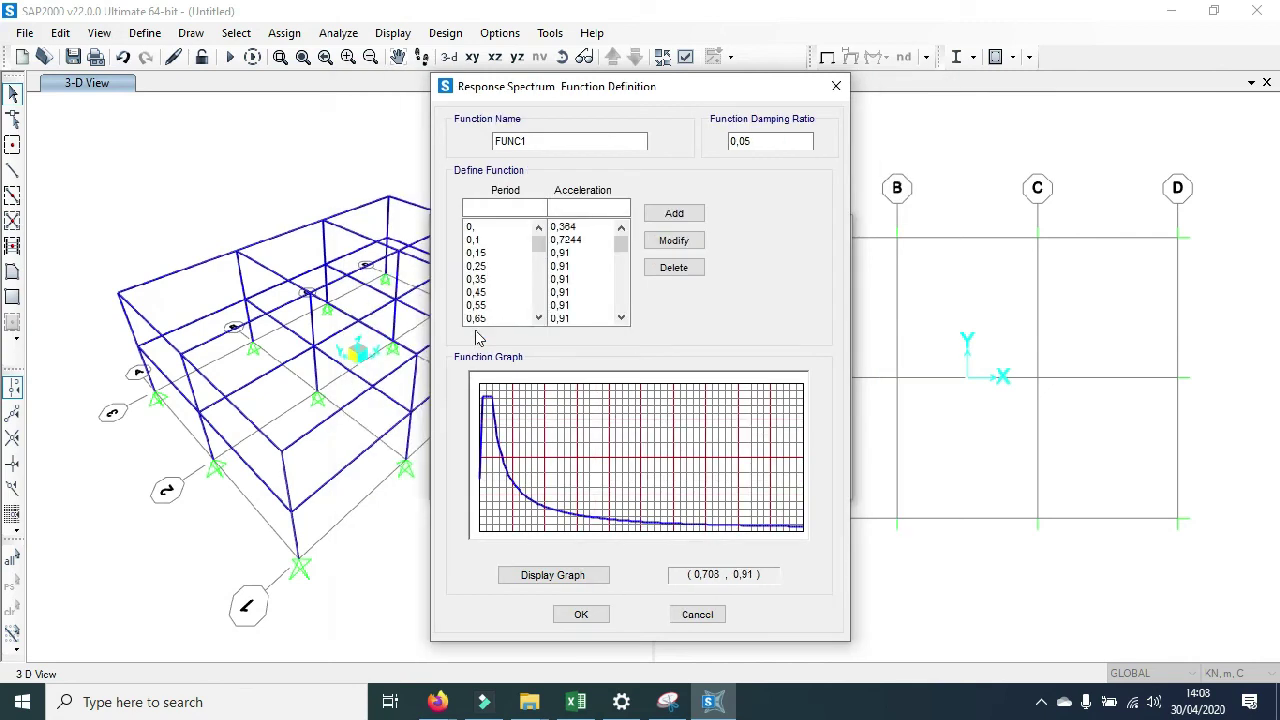
{"action": "left_click", "coordinate": [621, 246]}
{"action": "mouse_move", "coordinate": [623, 250]}
{"action": "left_mouse_down"}
{"action": "mouse_move", "coordinate": [626, 309]}
{"action": "mouse_move", "coordinate": [623, 232]}
{"action": "left_mouse_up"}
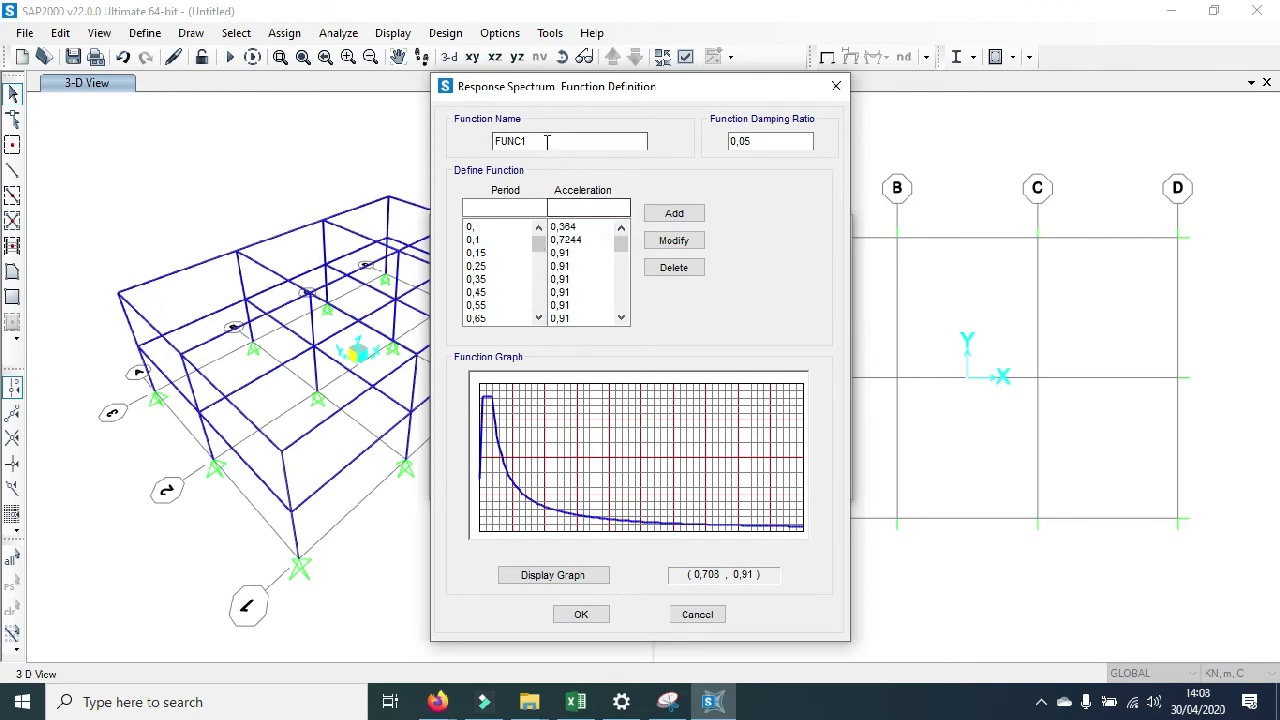
Step: Name the response spectrum function "RSPmeulabohtsedang" and accept the response spectrum function definitions
{"action": "left_click", "coordinate": [551, 141]}
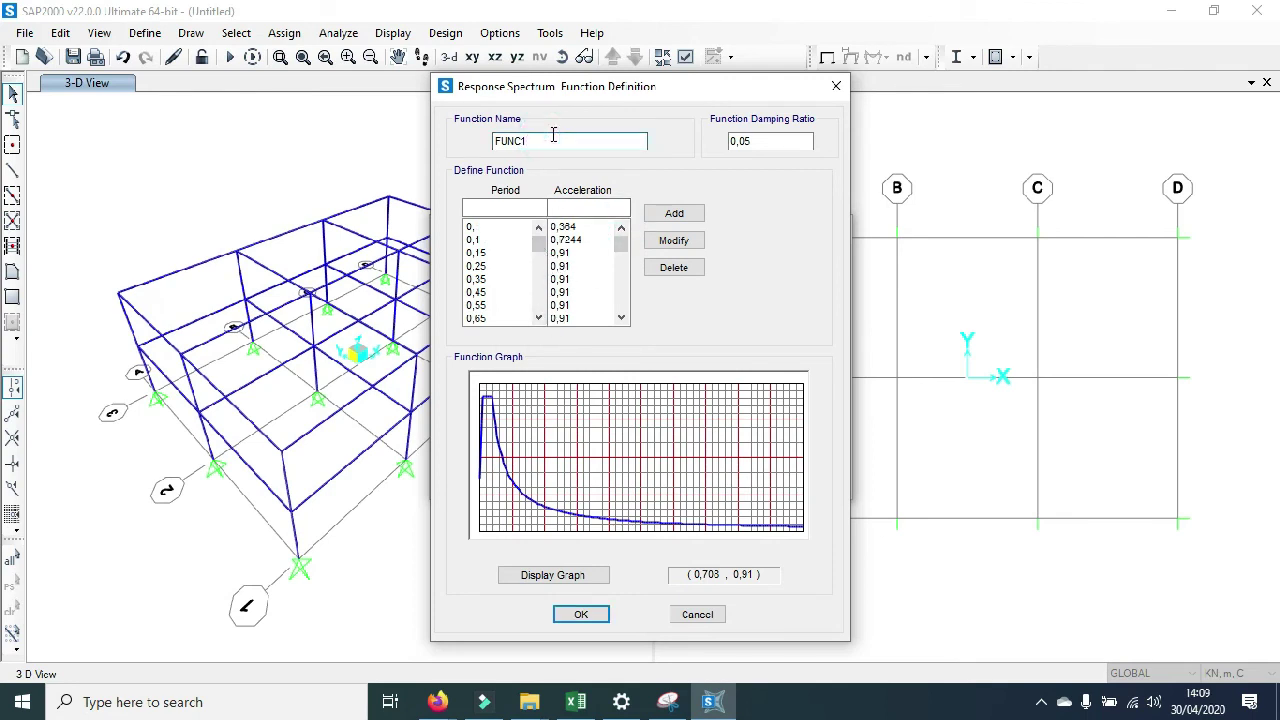
{"action": "left_click_drag", "start_coordinate": [551, 141], "coordinate": [474, 148]}
{"action": "type", "text": "RSPmeulabohtsedang"}
{"action": "left_click", "coordinate": [584, 614]}
{"action": "left_click", "coordinate": [543, 333]}
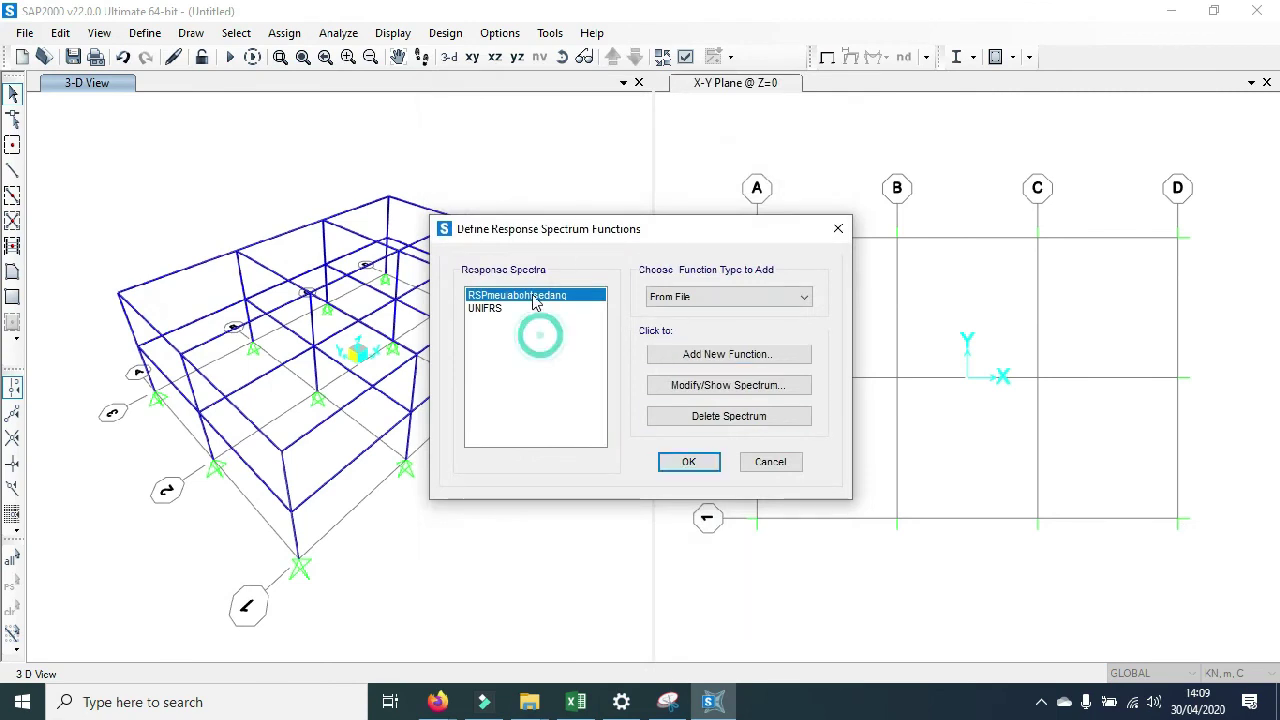
{"action": "left_click", "coordinate": [690, 463]}
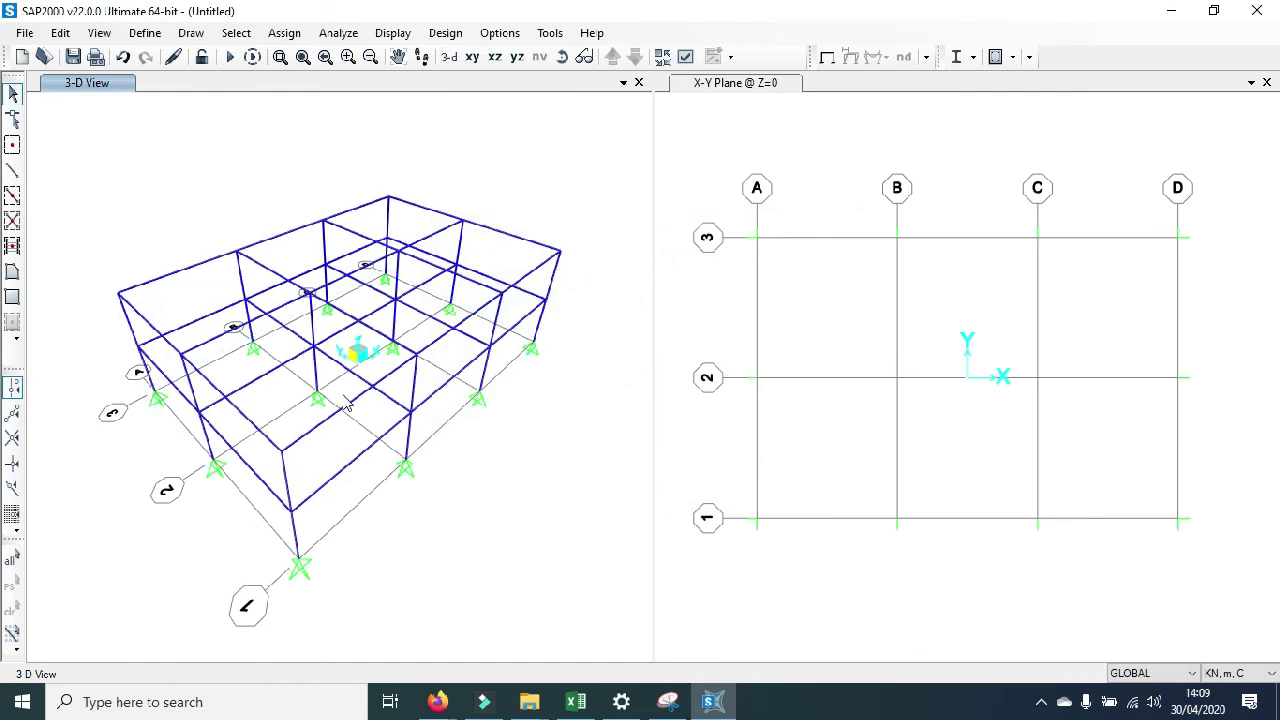
Step: Run the DEAD and MODAL load cases, saving the model as "latihan" in the Desktop folder "testing", and stop the deformed shape animation
{"action": "left_click", "coordinate": [229, 57]}
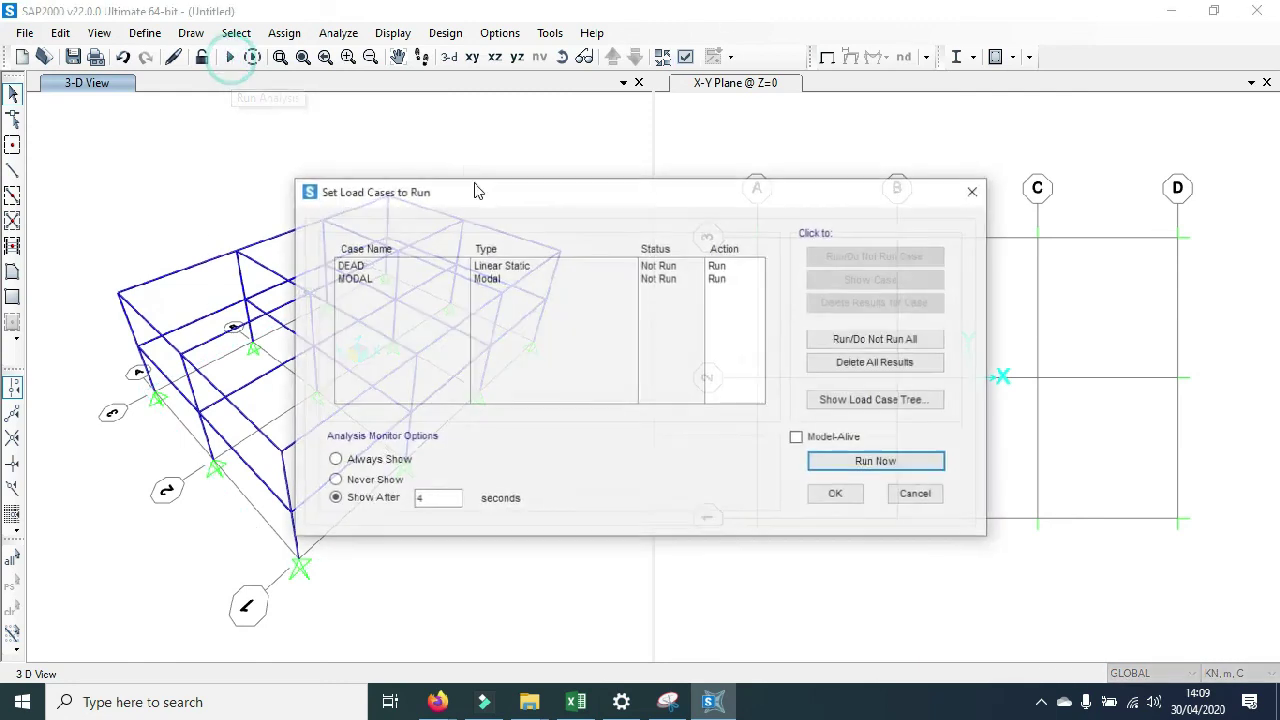
{"action": "left_click", "coordinate": [879, 463]}
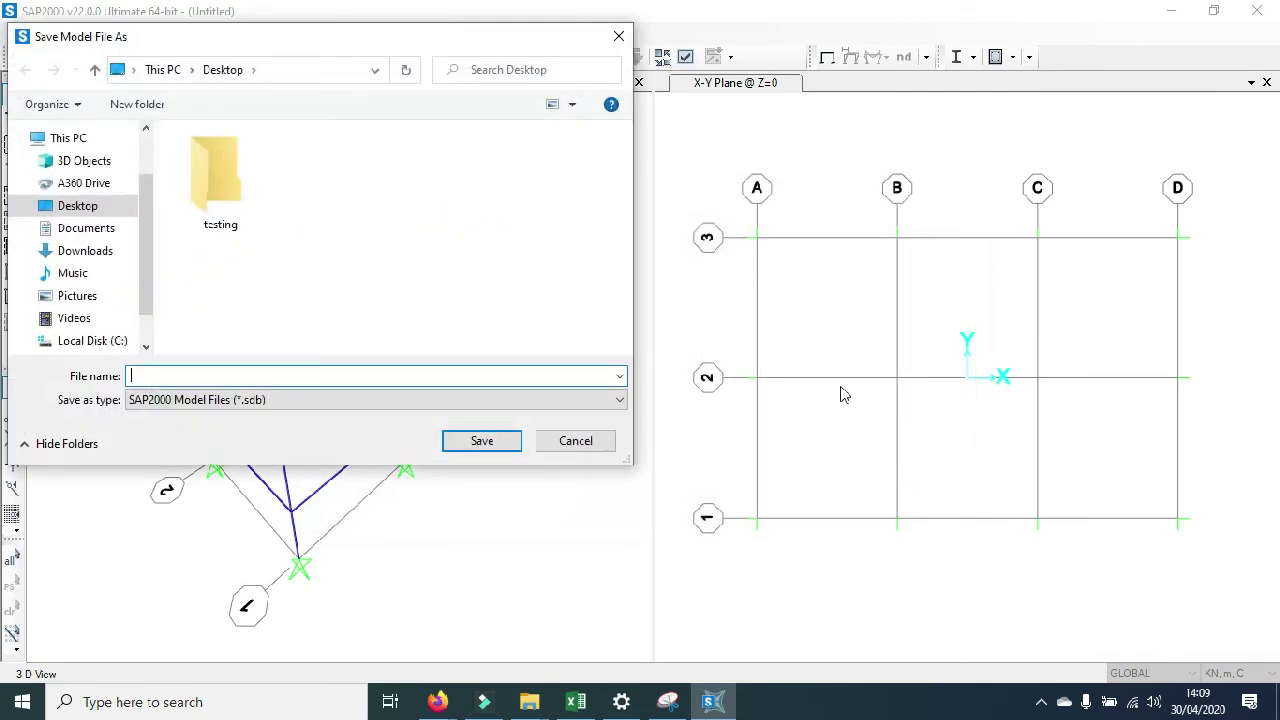
{"action": "double_click", "coordinate": [231, 207]}
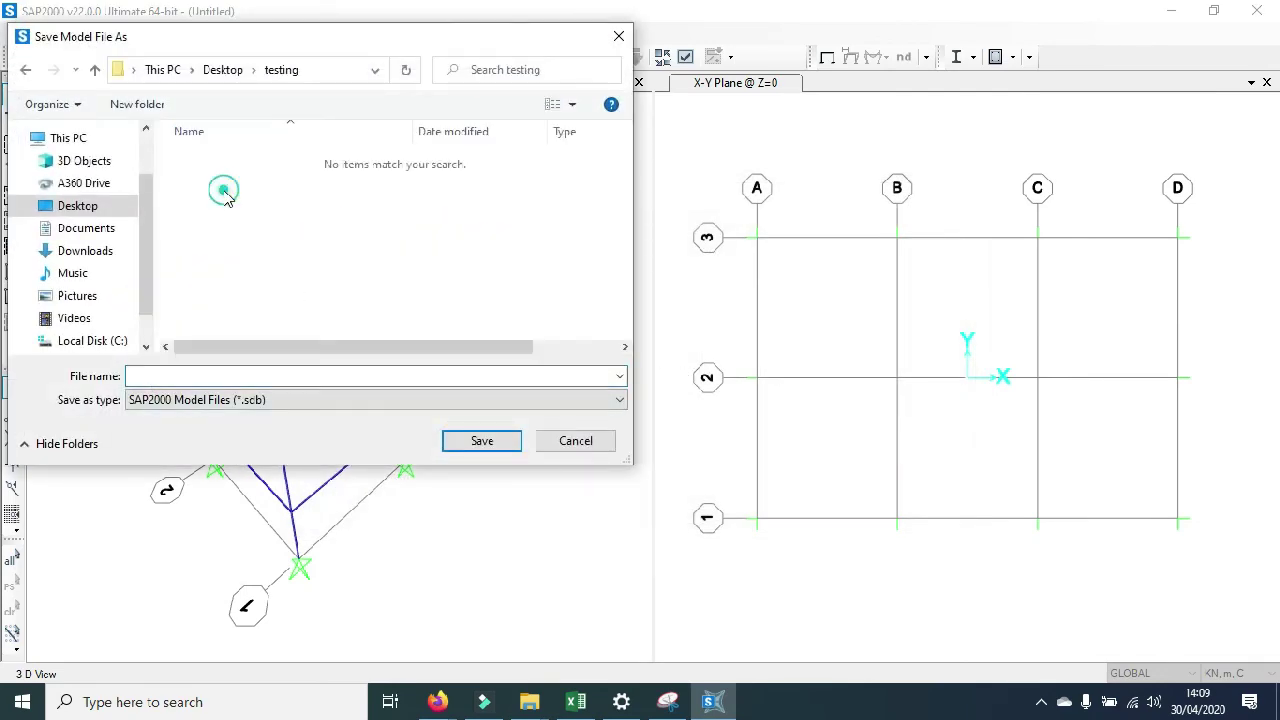
{"action": "left_click", "coordinate": [243, 373]}
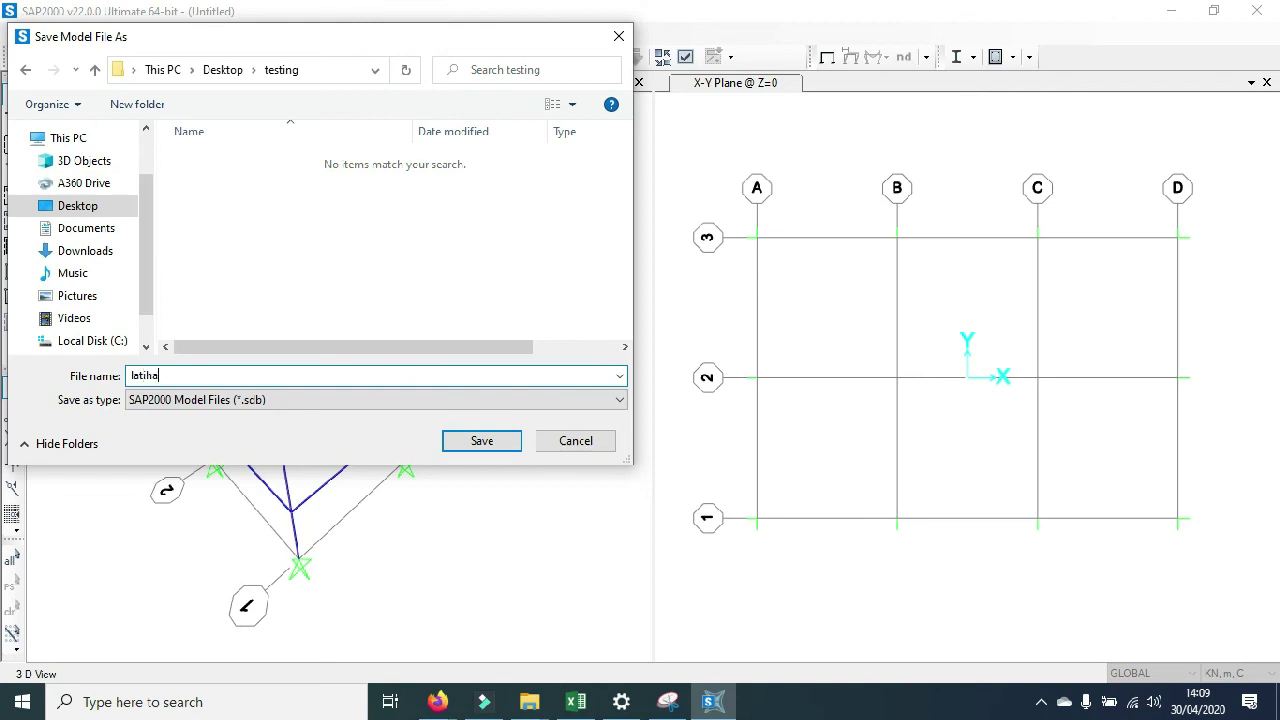
{"action": "left_click", "coordinate": [494, 440]}
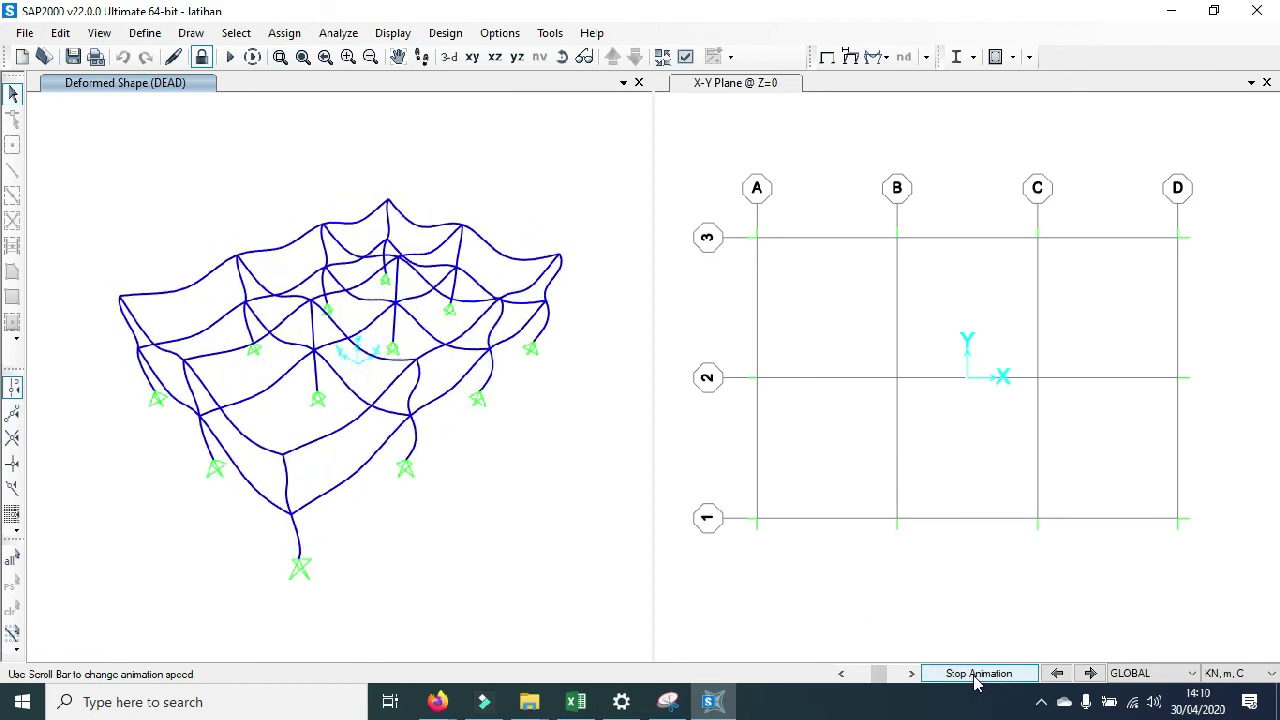
{"action": "left_click", "coordinate": [977, 674]}
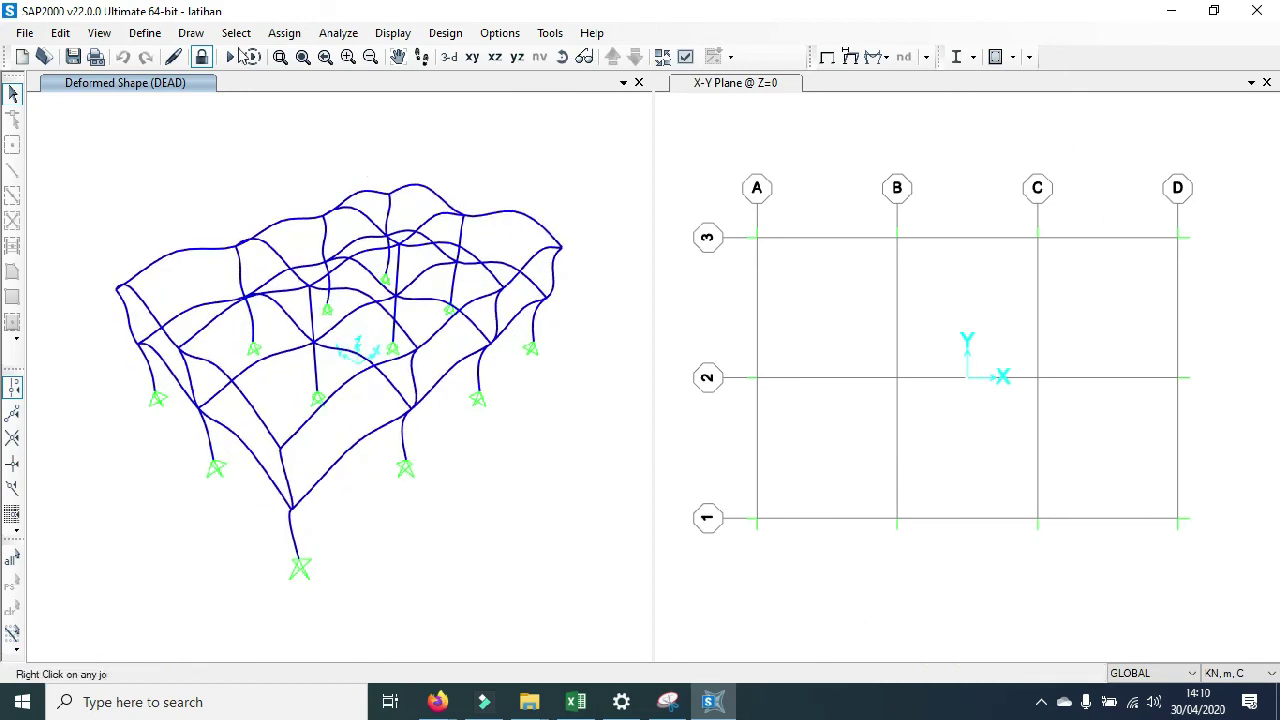